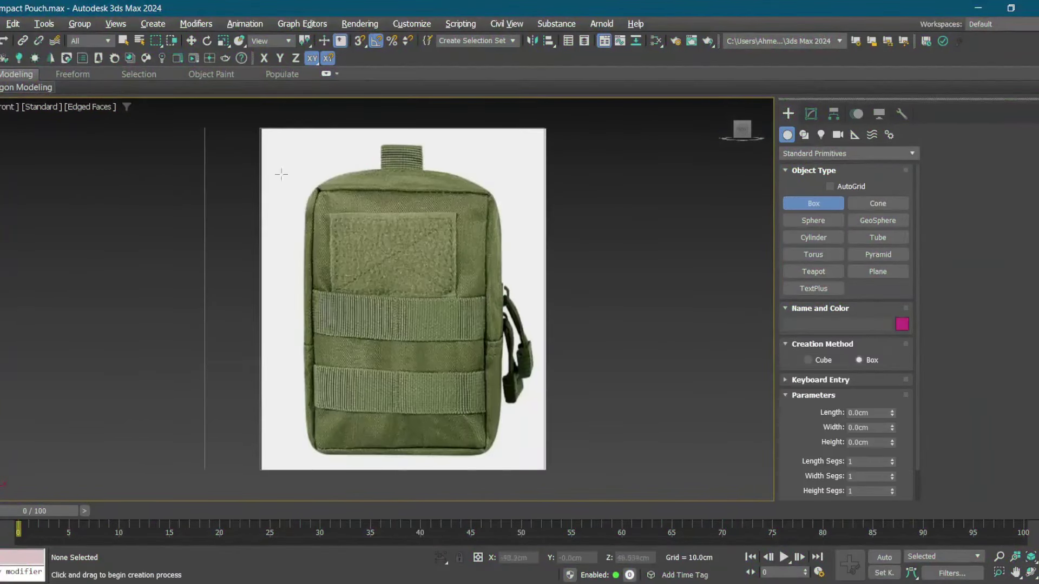
Draw a box over the front reference image and set its colour to blue.
left_click_drag(296, 163, 508, 456)
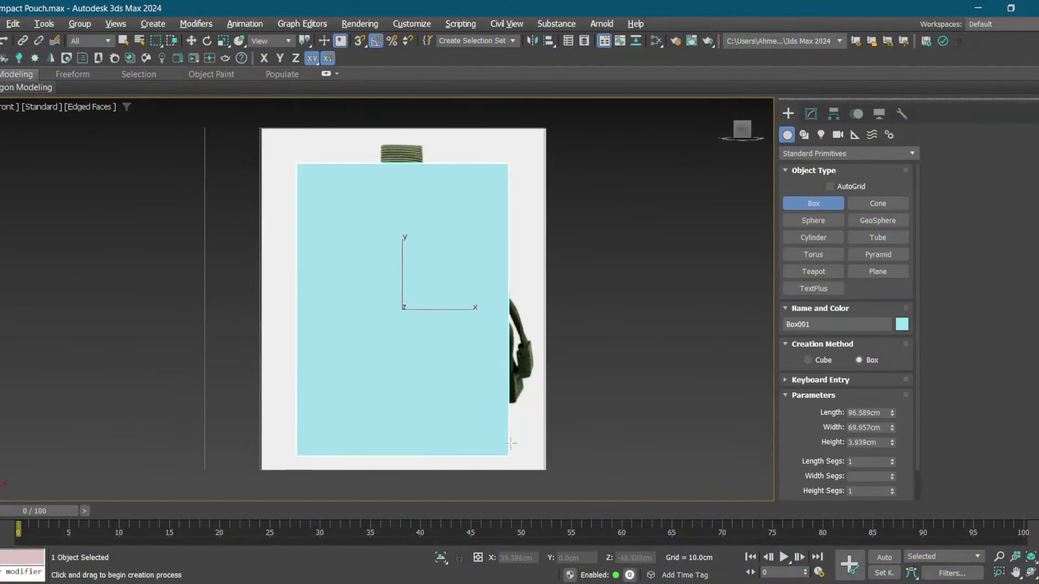
left_click(901, 324)
left_click(557, 291)
left_click(594, 371)
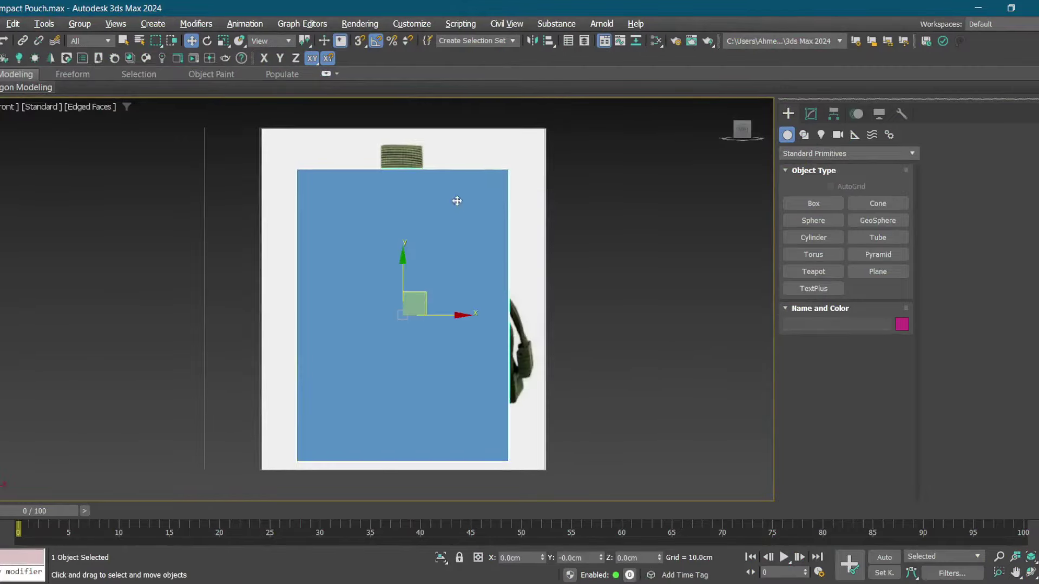
key("alt+w")
key("alt+w")
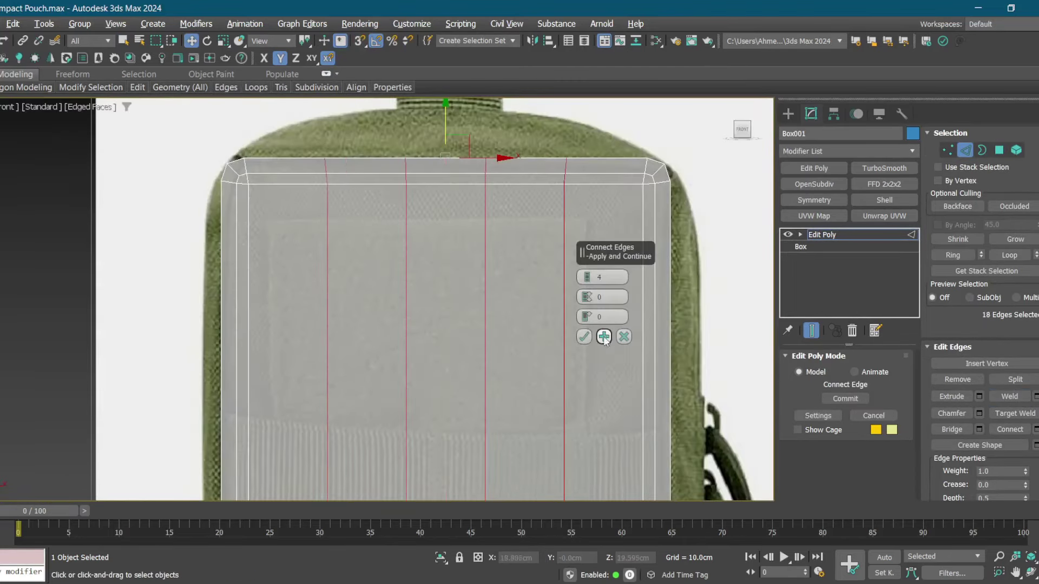
Add horizontal edge loops across the box and make it opaque in the view.
left_click(604, 337)
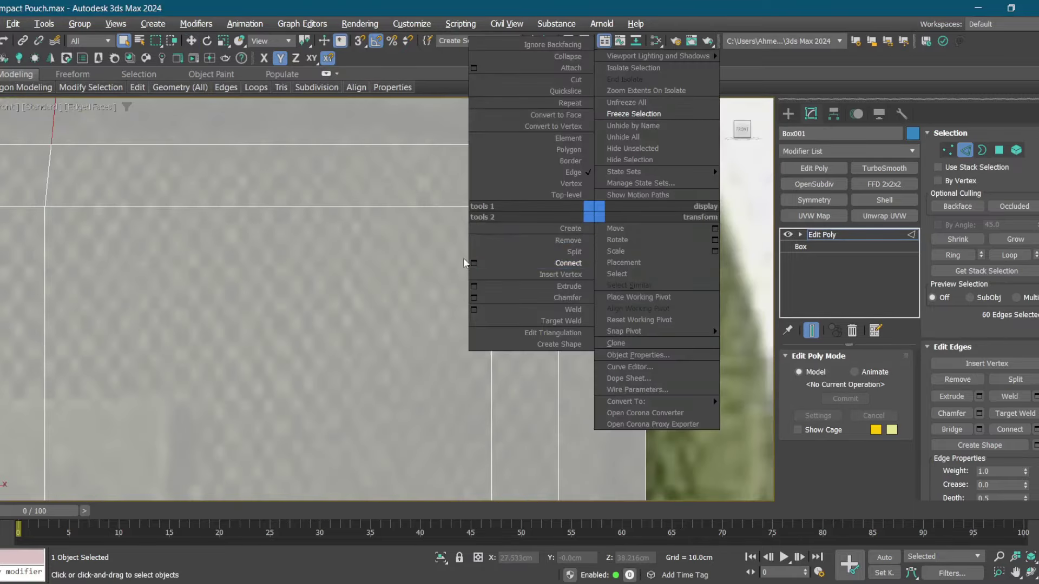
key("alt+x")
scroll(433, 309, "up", 3)
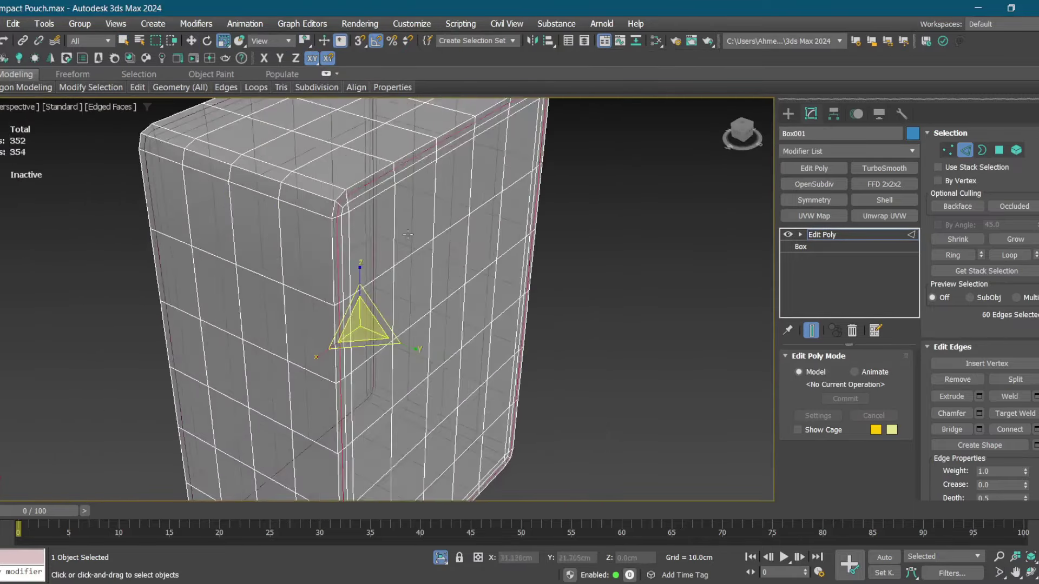
scroll(385, 357, "up", 5)
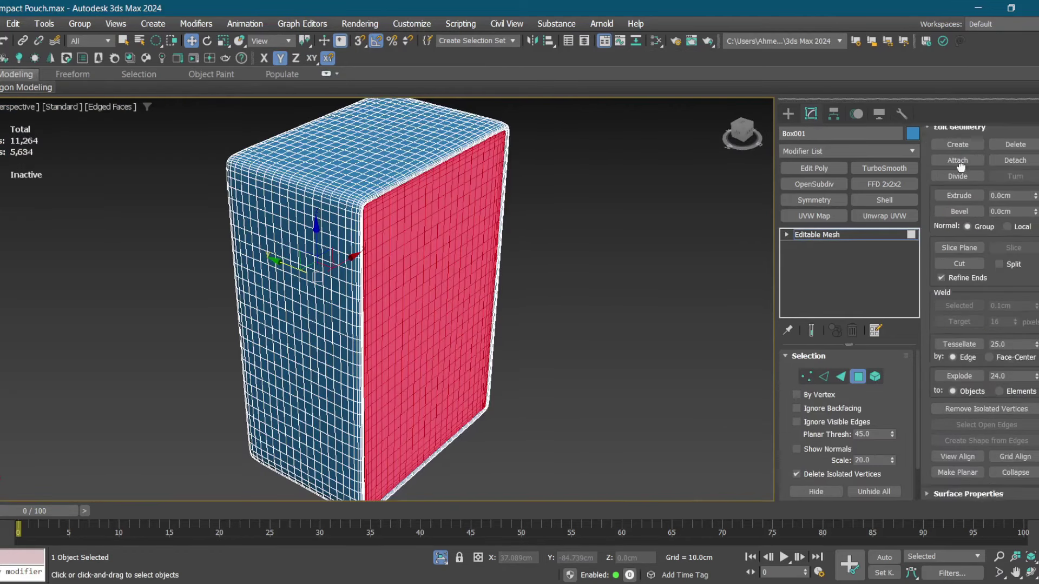
Apply a Cloth modifier and make a group from the inner-corner-edge vertices.
left_click(798, 150)
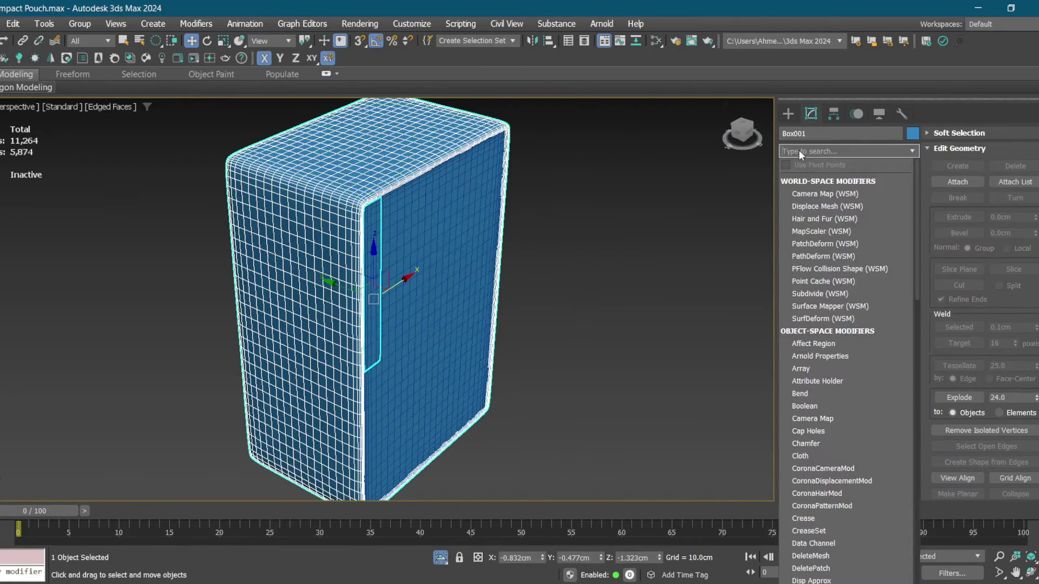
type("clo")
key("Return")
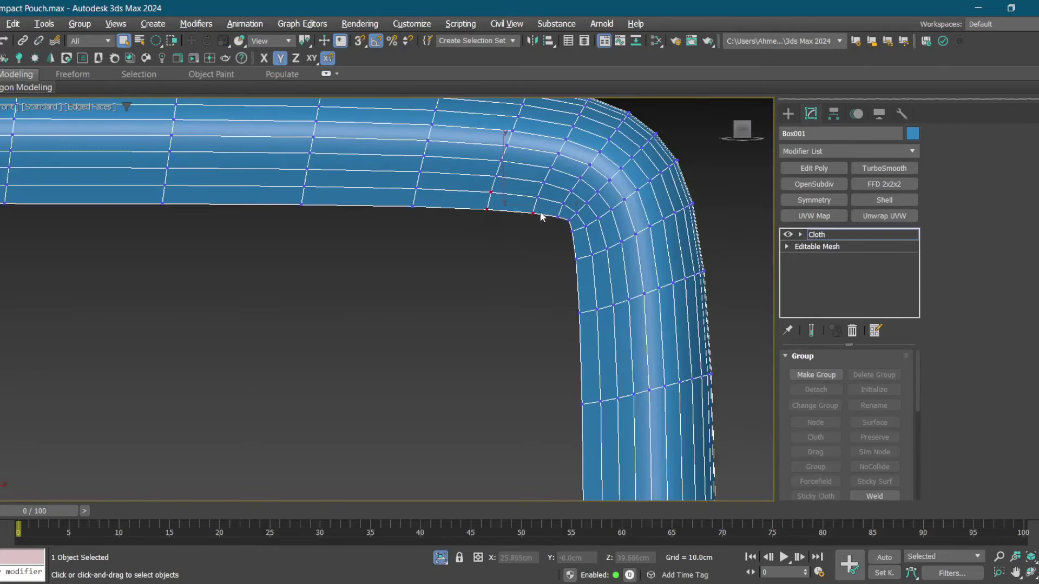
left_click_drag(540, 217, 551, 225)
left_click(488, 317)
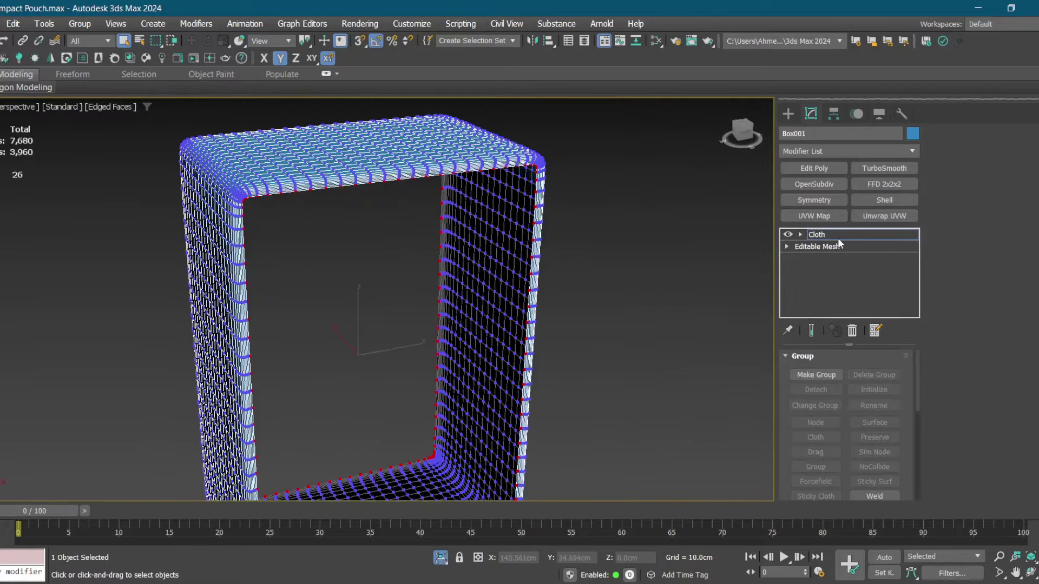
left_click(838, 235)
Set Box001 to Cloth in the cloth Object Properties.
left_click(843, 377)
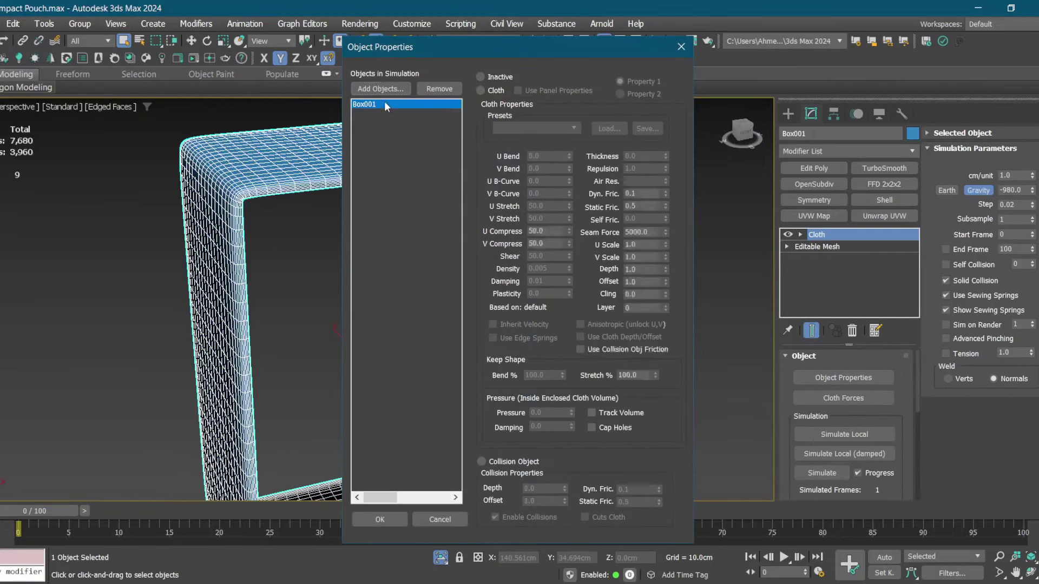
left_click(387, 106)
left_click(403, 489)
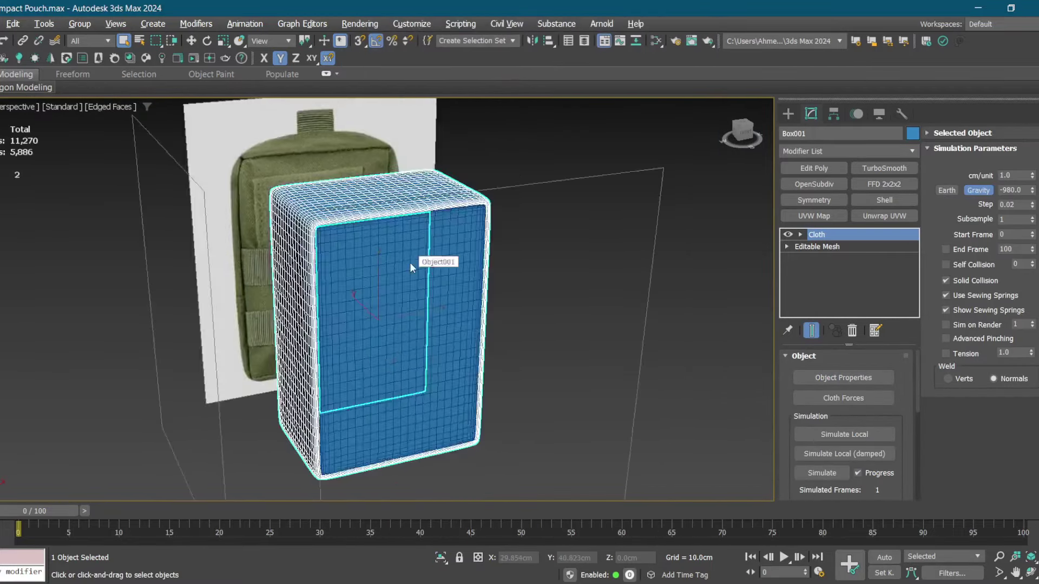
middle_click_drag(410, 262, 488, 254, "alt")
Isolate the box, run the cloth simulation until it puffs up, then reselect the pouch.
key("alt+q")
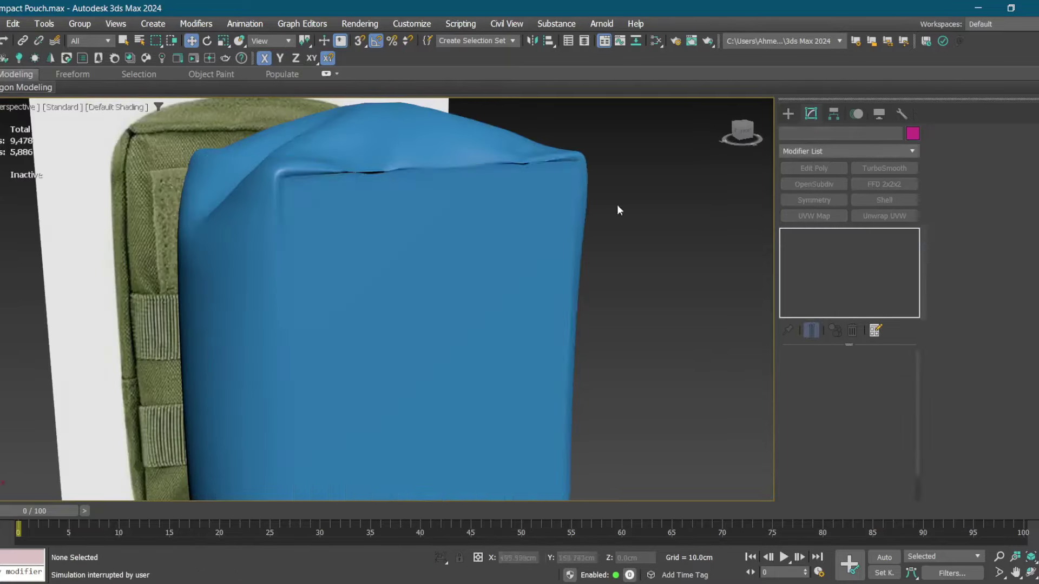
scroll(312, 205, "up", 4)
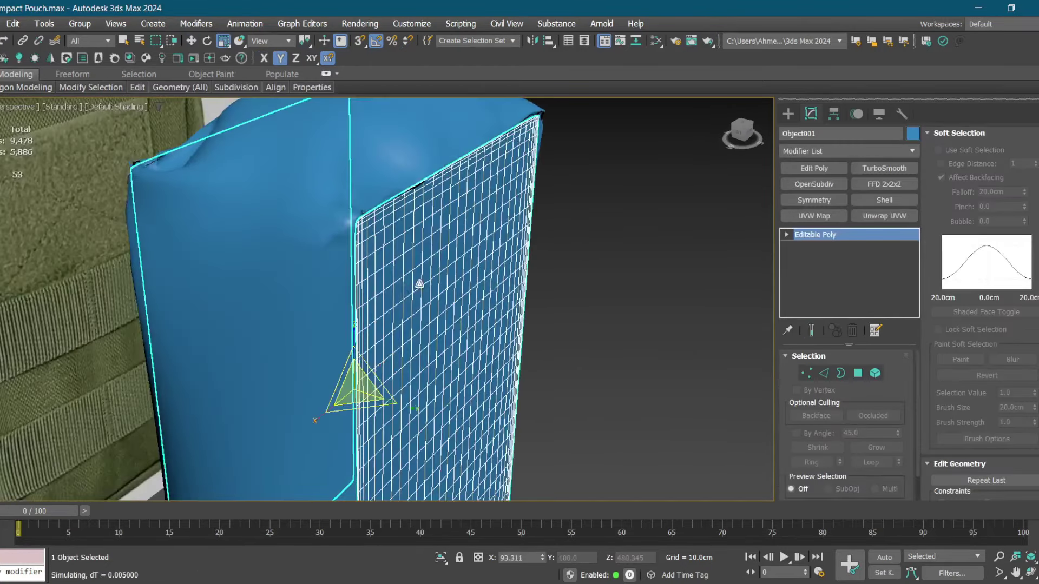
key("ctrl+d")
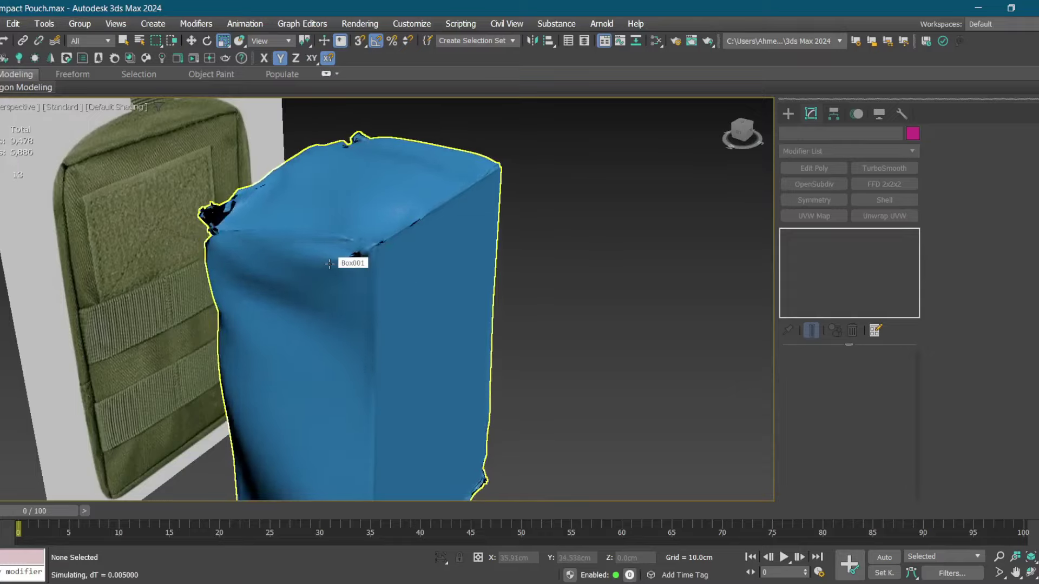
left_click(329, 263)
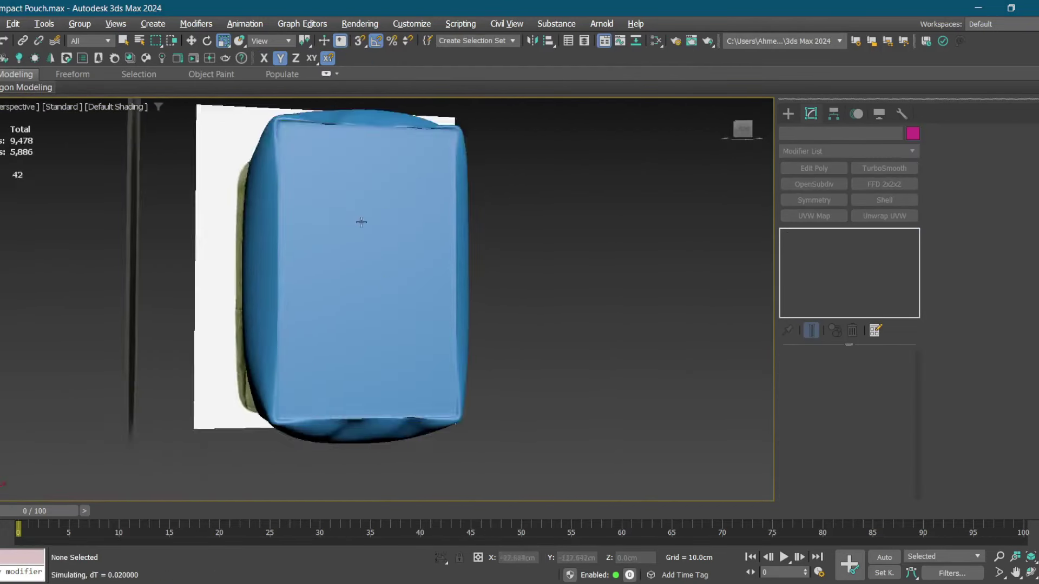
left_click(346, 281)
Collapse Box001's modifier stack into a single mesh.
right_click(827, 235)
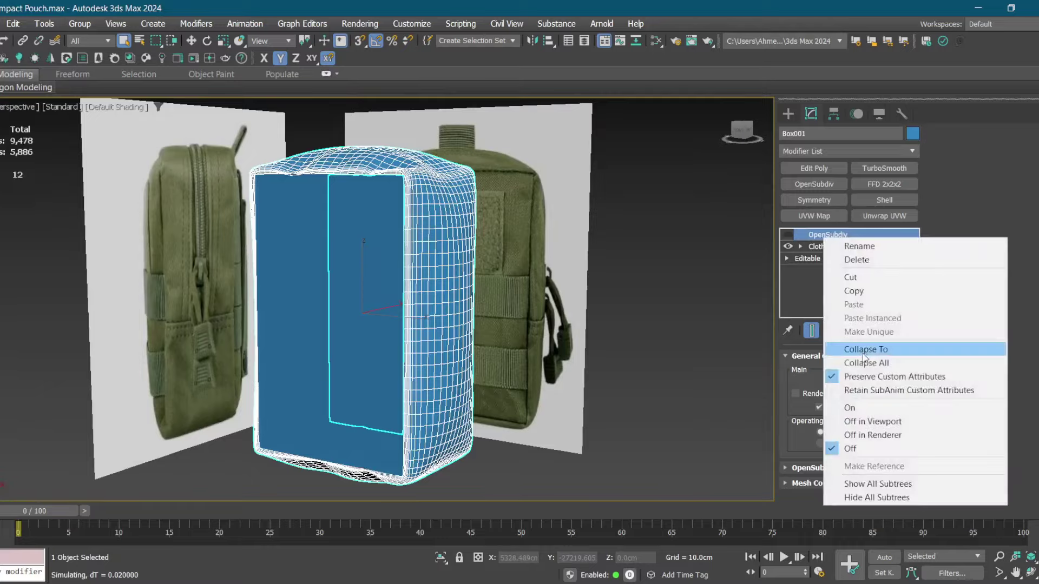
left_click(863, 350)
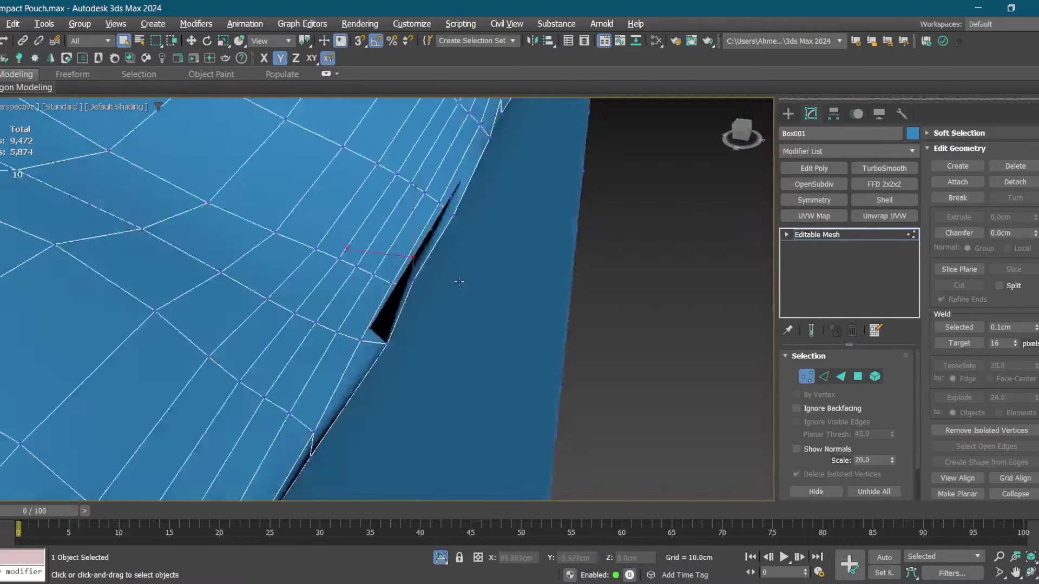
key("w")
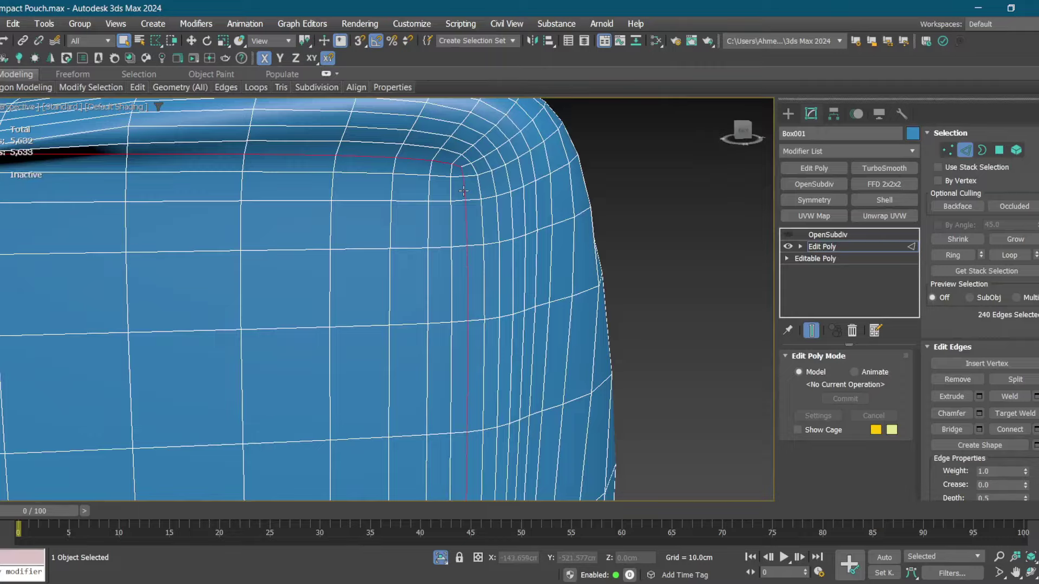
scroll(463, 191, "down", 10)
Extrude the selected edges with negative height to recess a seam.
right_click(493, 188)
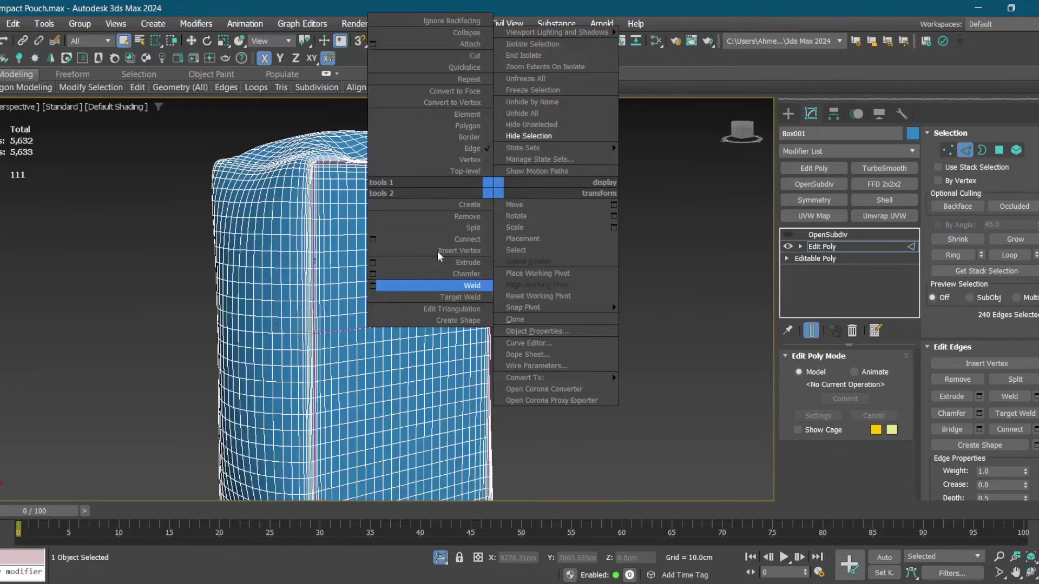
scroll(360, 269, "up", 5)
left_click(448, 264)
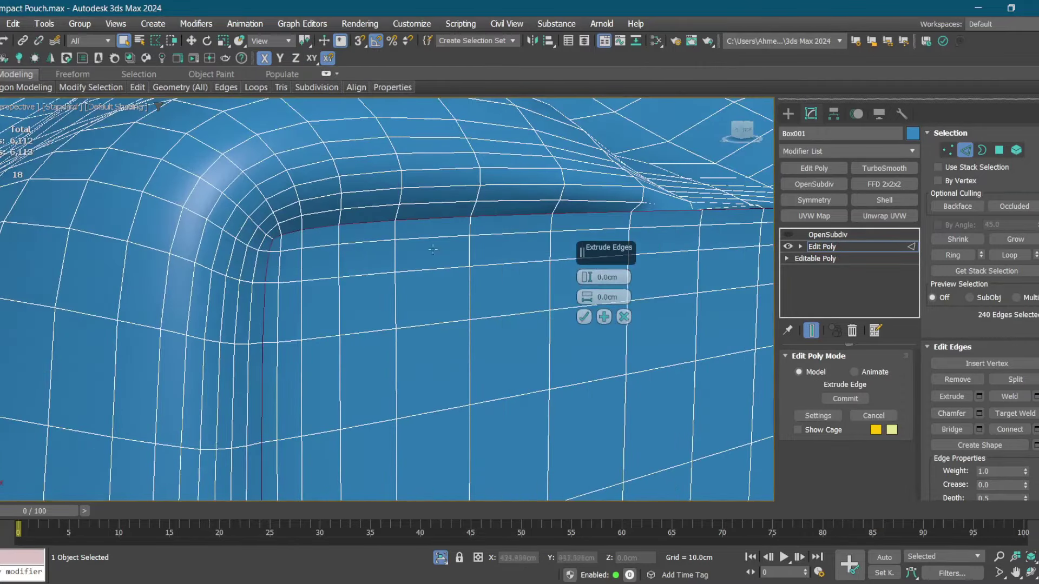
scroll(587, 297, "up", 2)
left_click_drag(587, 297, 583, 303)
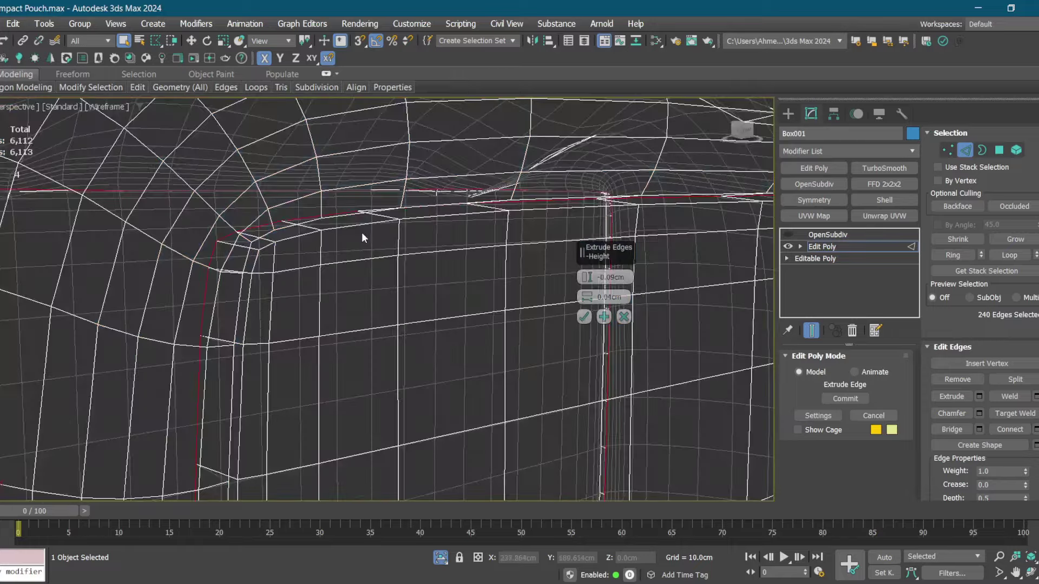
key("Return")
scroll(430, 258, "down", 8)
Add a new Edit Poly to the pouch and select its front-face polygons.
left_click(451, 167)
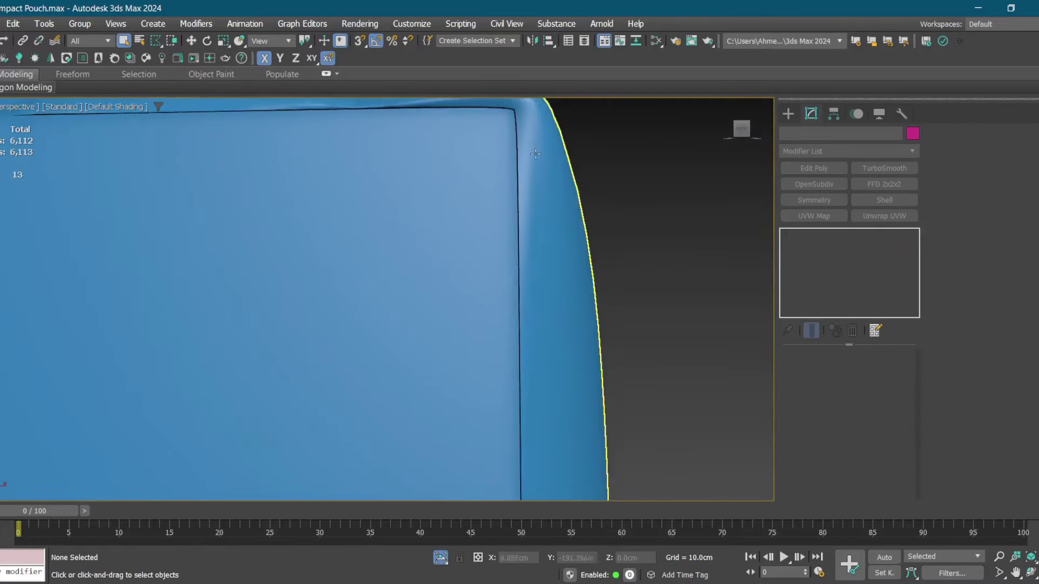
left_click(814, 168)
left_click(583, 339)
key("4")
left_click(376, 241)
middle_click_drag(375, 242, 644, 319, "alt")
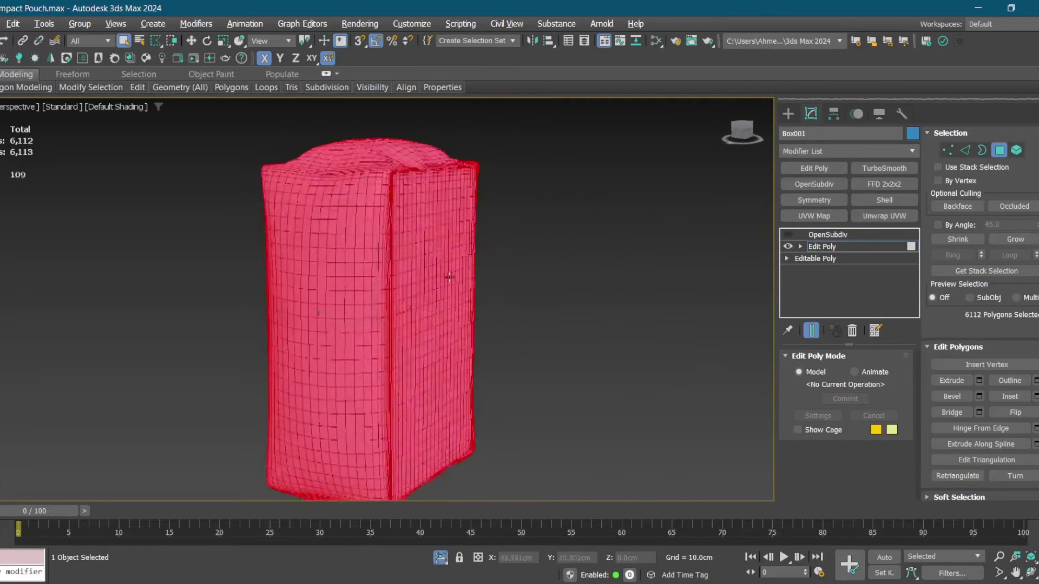
left_click(410, 266)
middle_click_drag(410, 267, 444, 254, "alt")
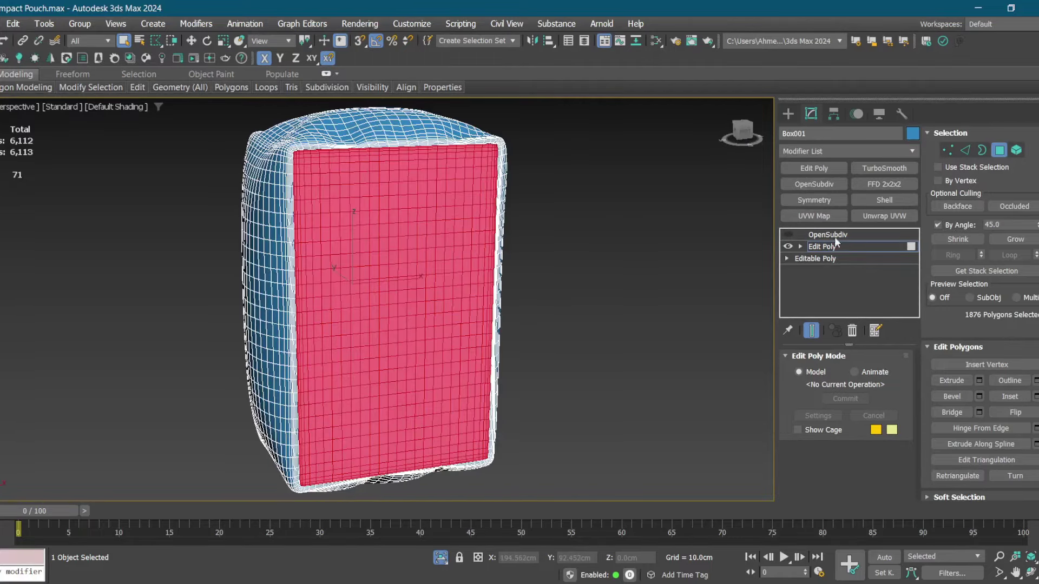
Apply an FFD 4x4x4 modifier to the front polygons.
left_click(847, 151)
type("FF")
left_click(809, 232)
Marquee-select the lower pouch polygons from the right side view.
key("f")
key("z")
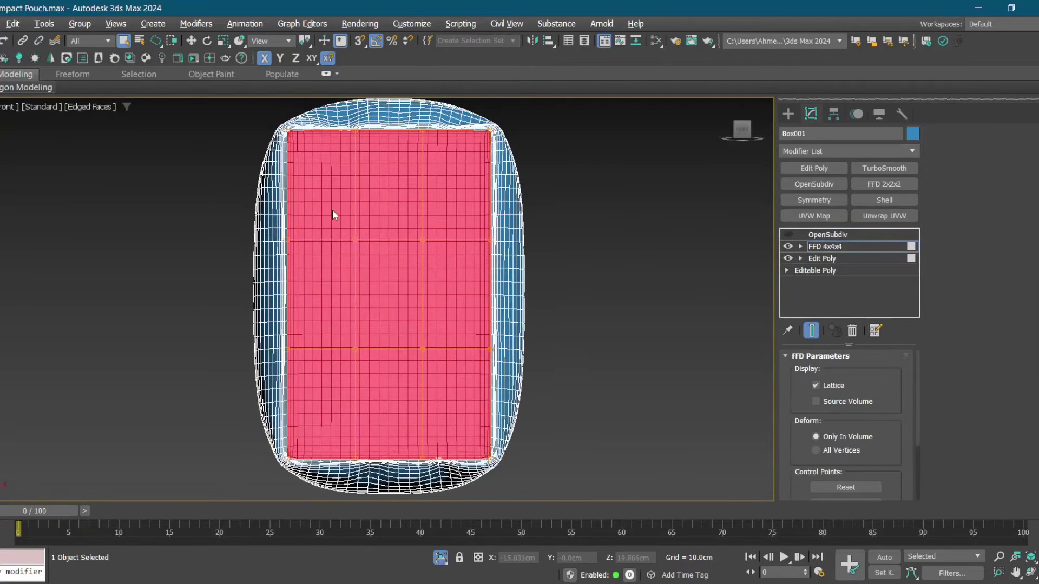
key("p")
mouse_move(453, 388)
middle_mouse_down("alt")
mouse_move(397, 333)
mouse_move(440, 281)
middle_mouse_up("alt")
key("4")
scroll(347, 270, "up", 3)
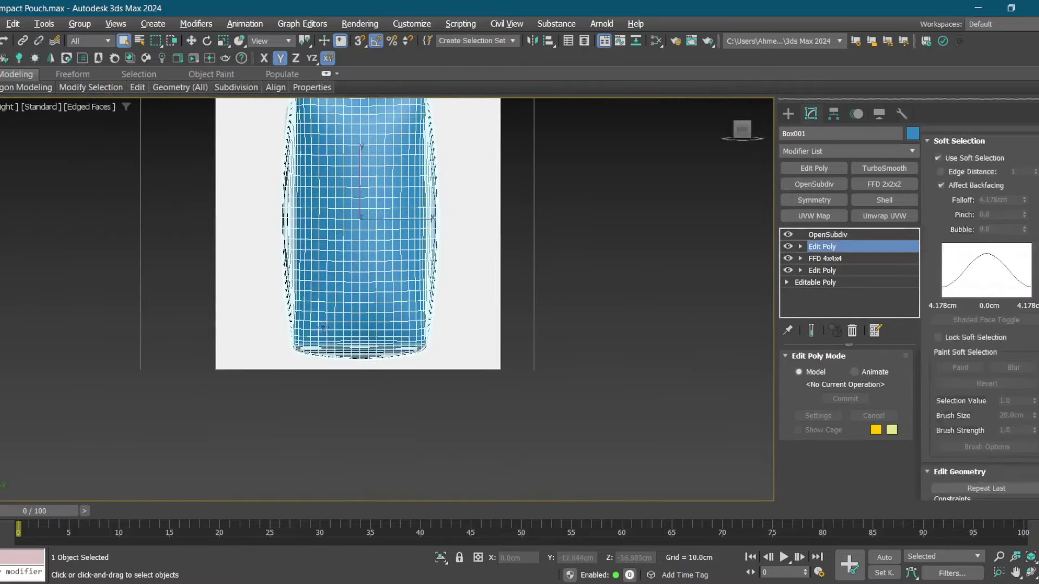
left_click_drag(217, 162, 296, 355)
scroll(296, 356, "up", 2)
key("alt+w")
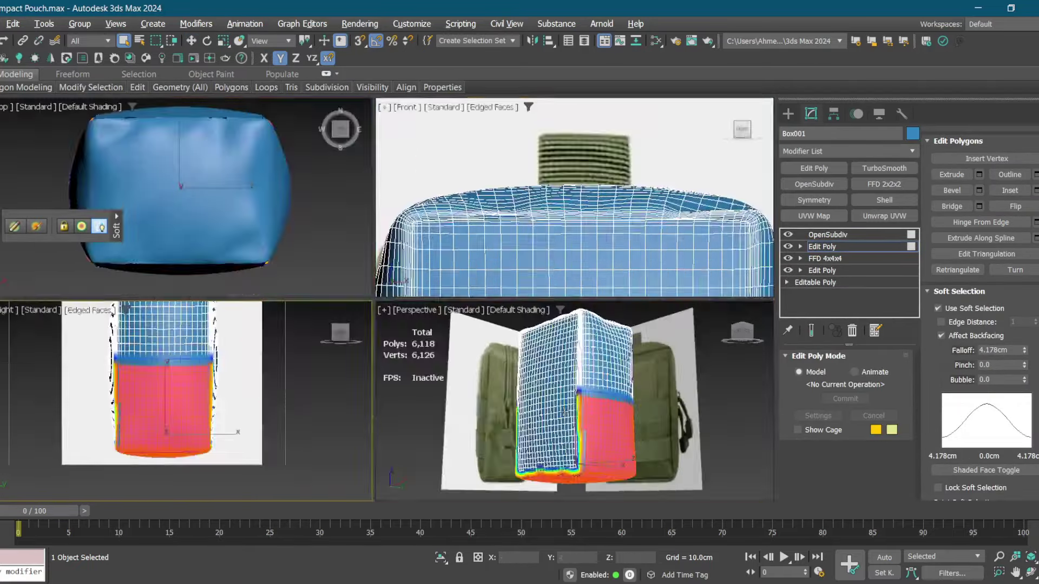
key("alt+w")
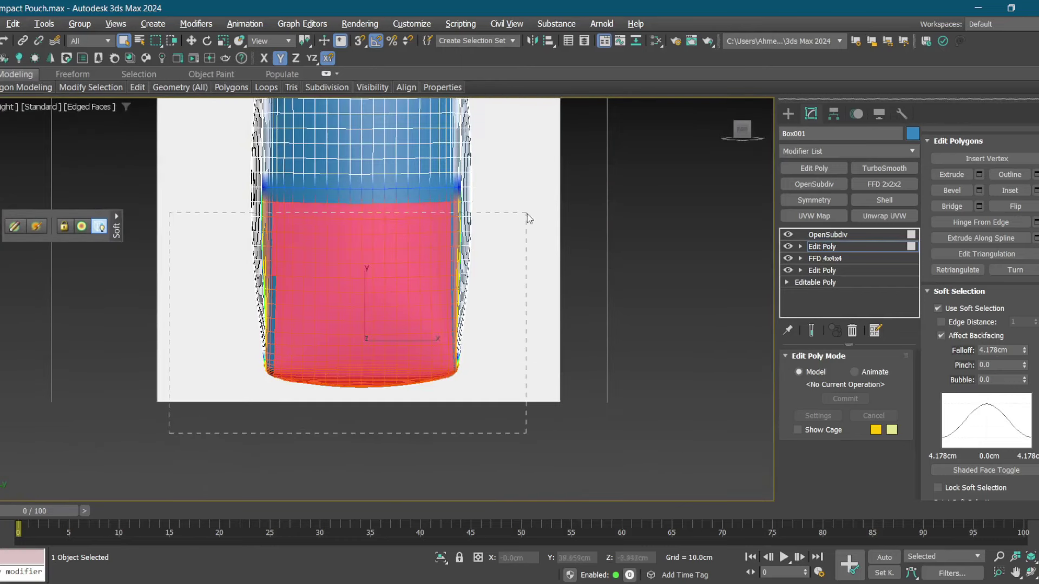
key("p")
scroll(591, 354, "up", 2)
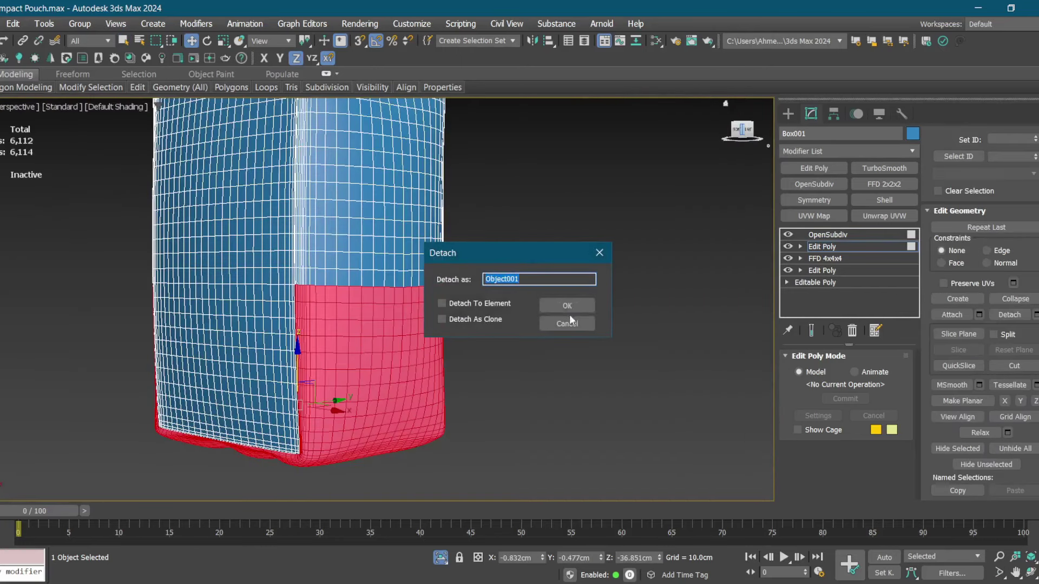
Detach the lower polygons as a new object and add an Edit Poly above its Shell.
left_click(570, 316)
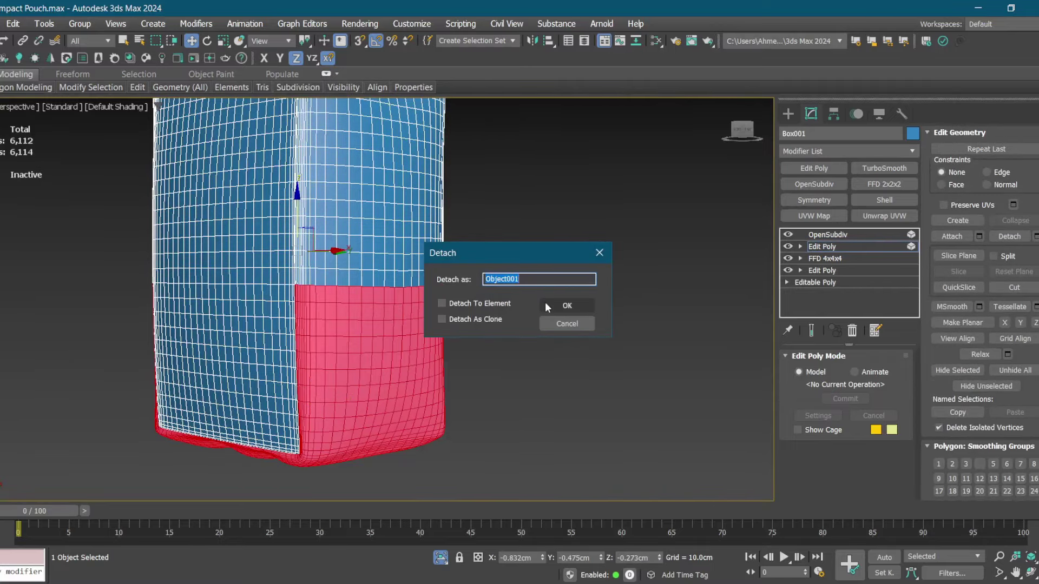
left_click(547, 306)
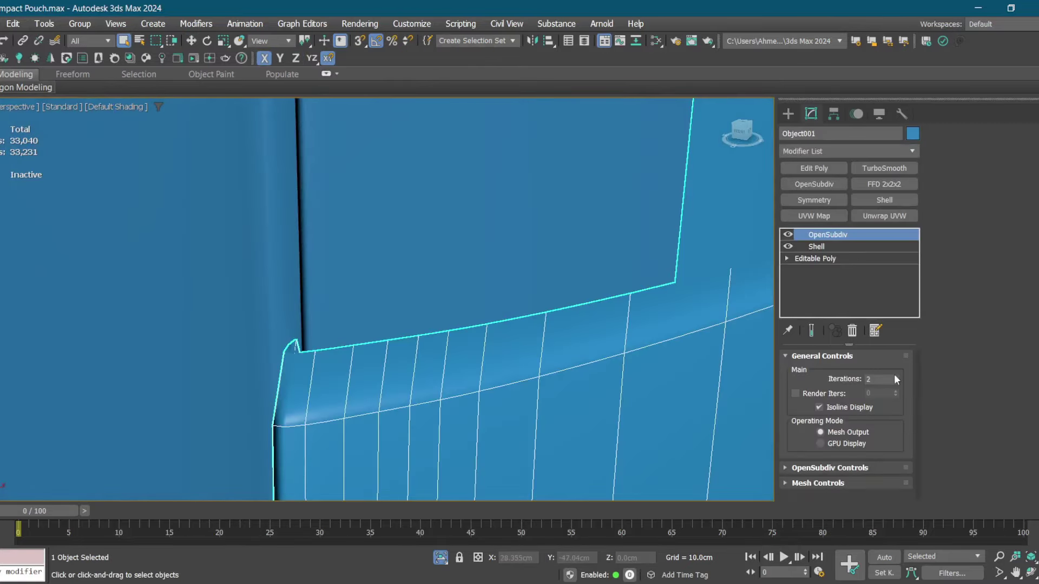
left_click(801, 246)
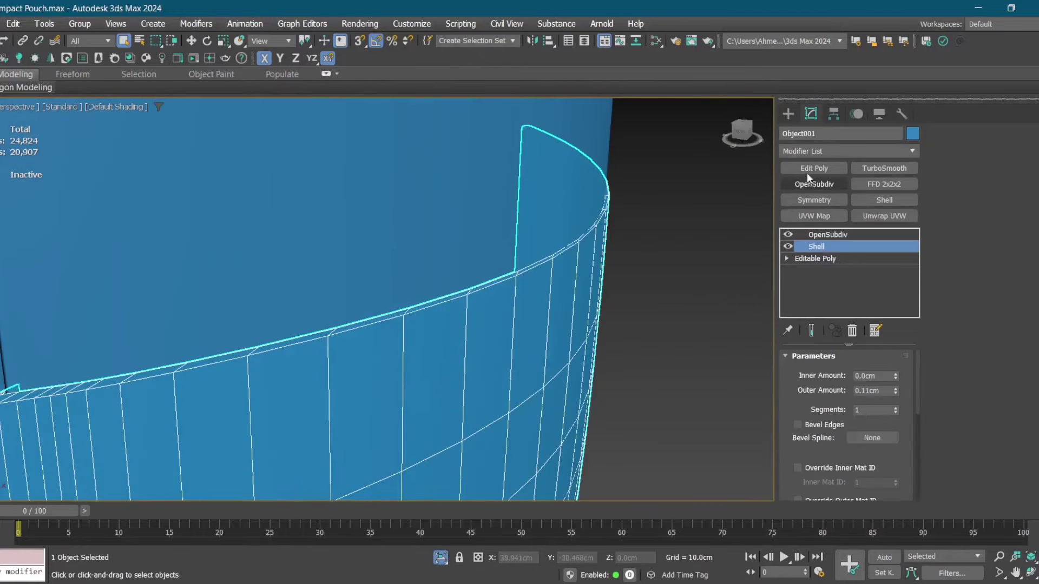
left_click(807, 173)
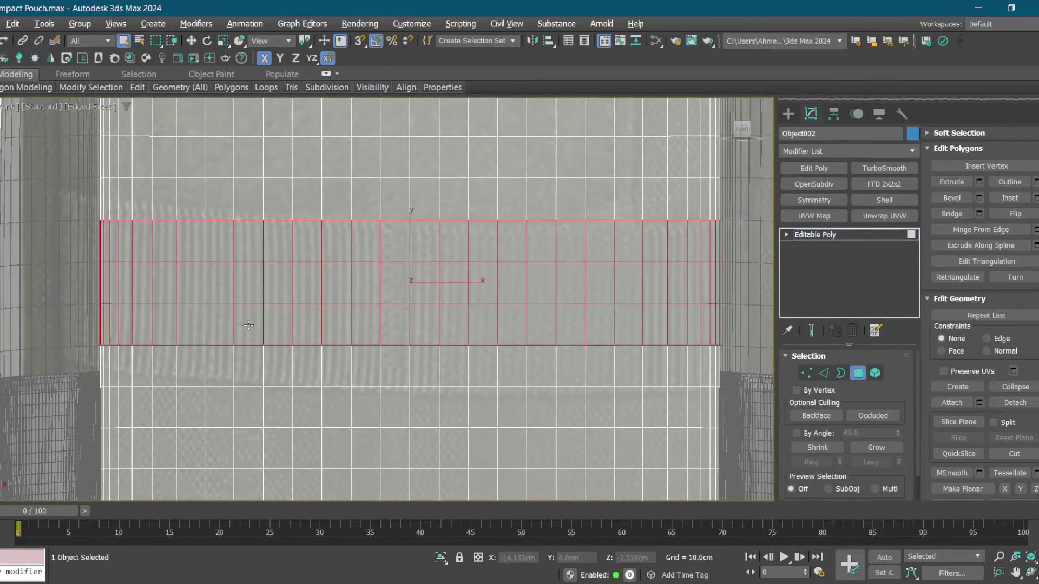
Add a final face to the strap band and detach the red faces as a new object.
scroll(248, 325, "down", 2)
left_click(279, 297, "ctrl")
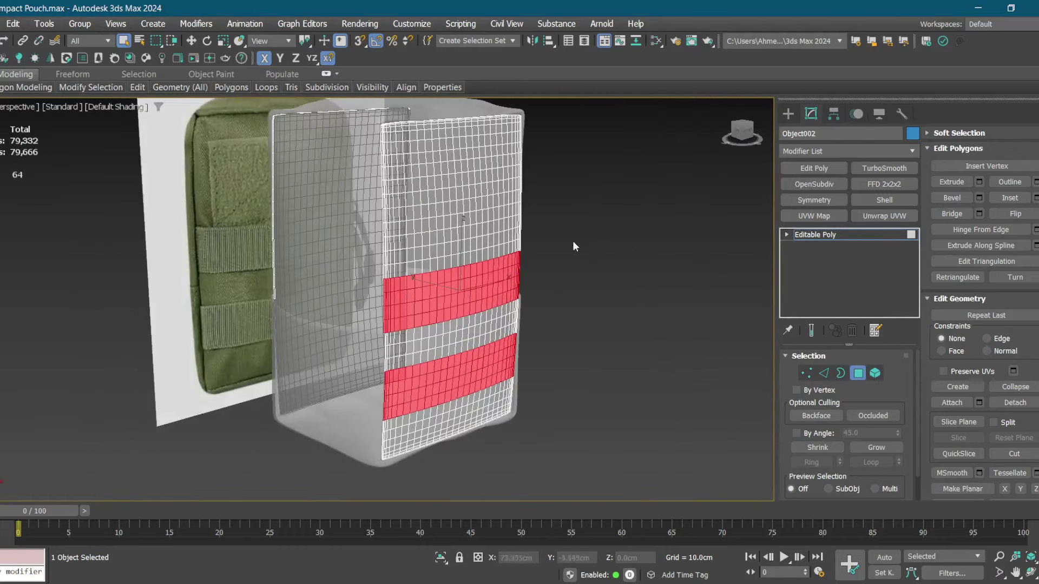
left_click(1015, 403)
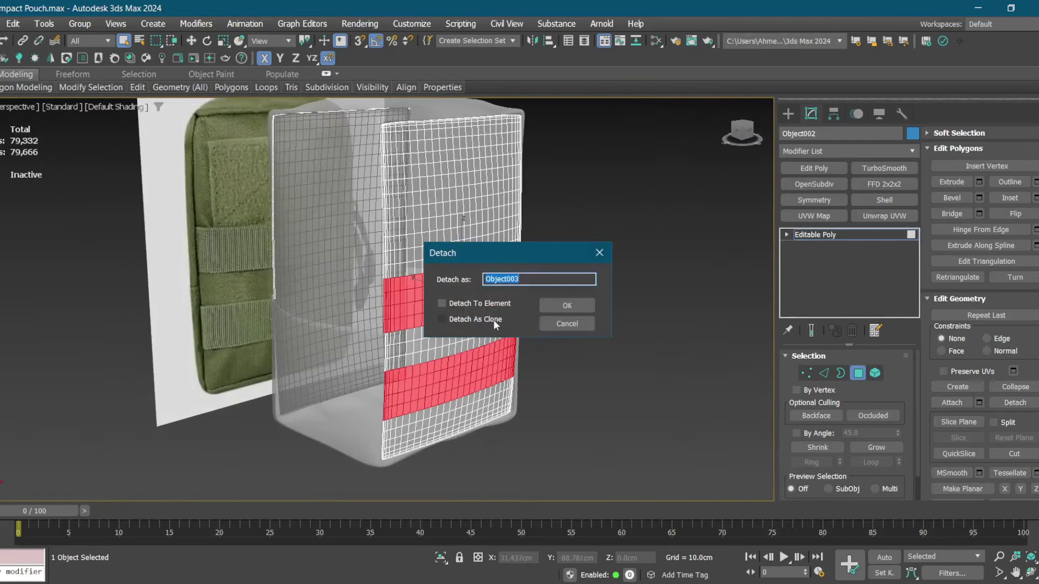
key("Return")
scroll(480, 276, "up", 5)
left_click(480, 276)
Isolate the detached strips and split the second strip into its own object.
key("5")
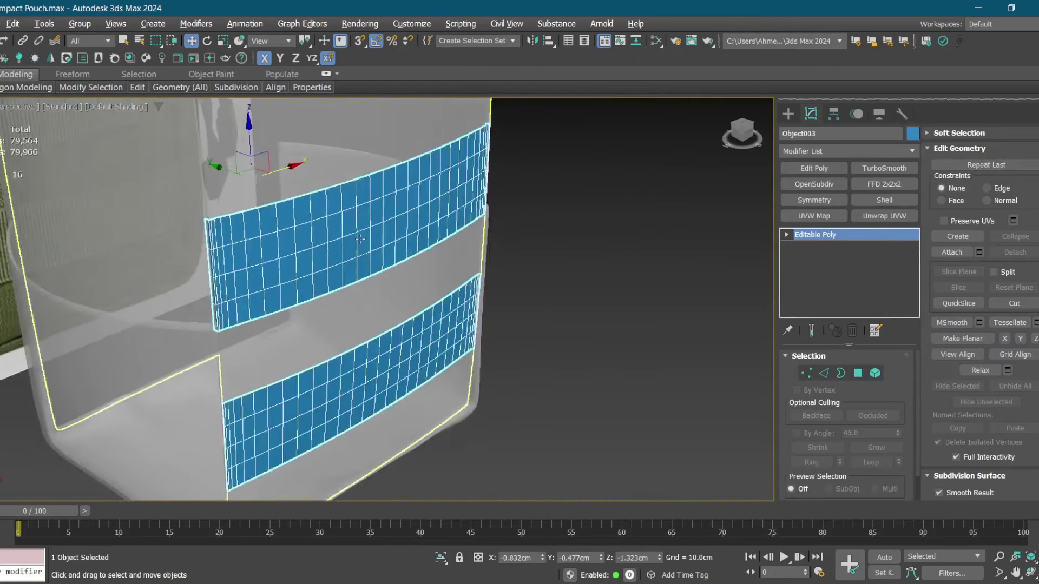
key("ctrl+a")
key("alt+q")
key("z")
key("w")
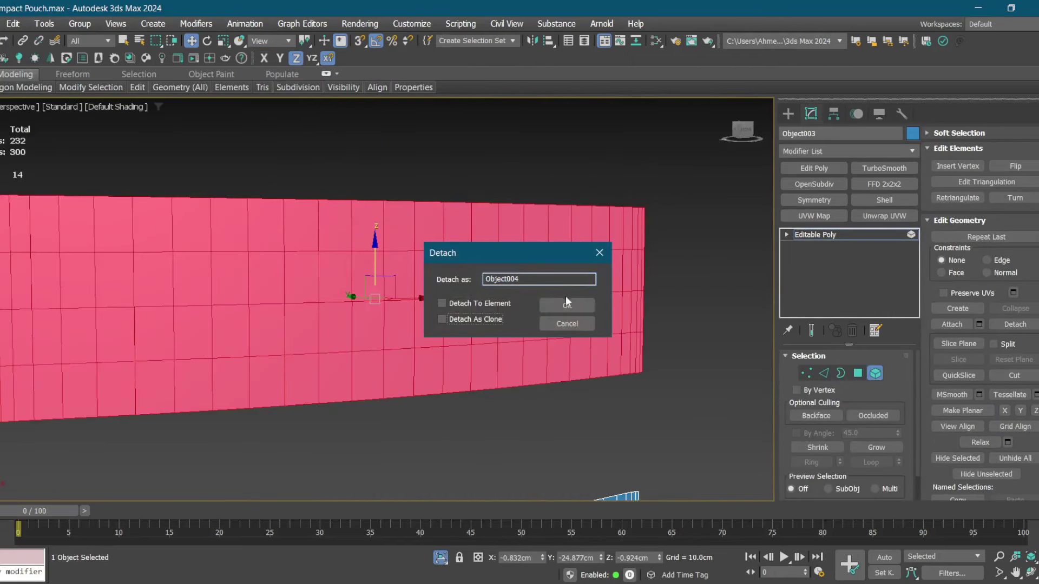
left_click(566, 303)
Give both strips a 0.11 cm shell and bring the rest of the pouch back.
left_click(834, 113)
middle_click_drag(487, 227, 537, 222, "alt")
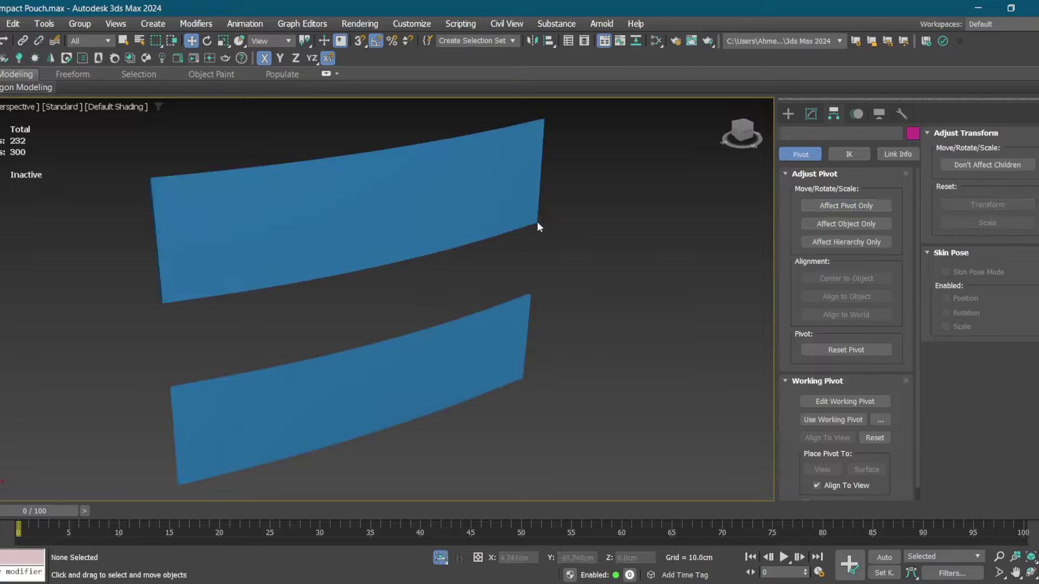
left_click(811, 114)
left_click(884, 200)
middle_click_drag(433, 259, 298, 293, "alt")
key("alt+q")
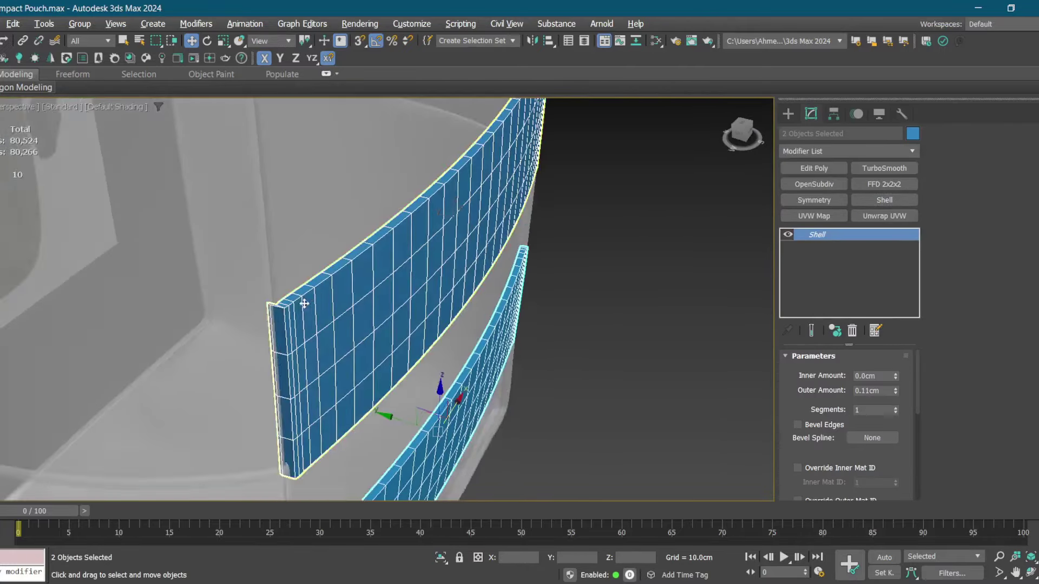
key("q")
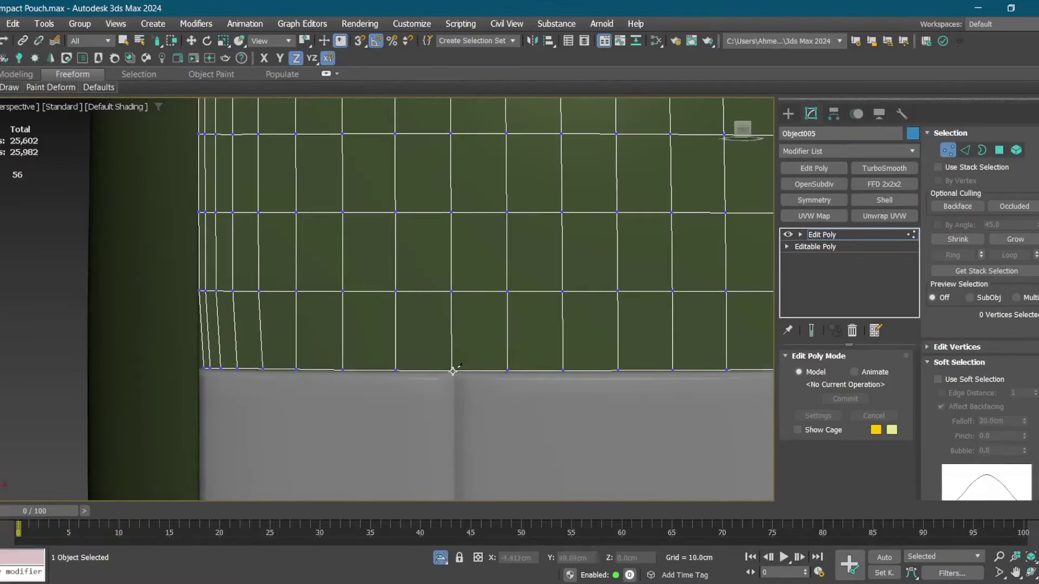
Cut diagonal edges between the body's bottom edge and top-row vertices above the strap.
left_click(426, 370)
middle_click_drag(239, 226, 261, 189, "alt")
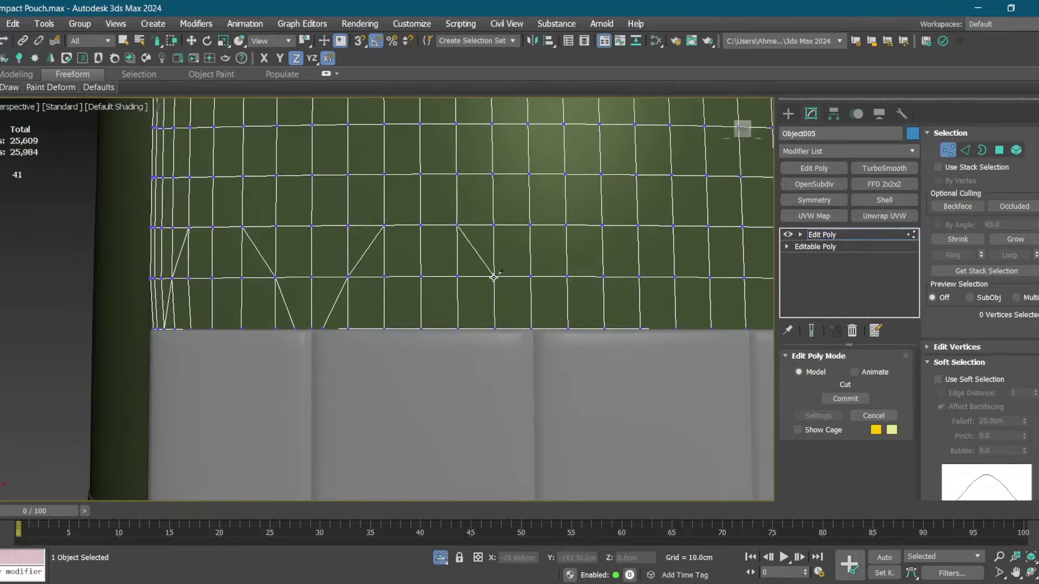
scroll(493, 278, "up", 3)
left_click(581, 143)
scroll(462, 244, "down", 2)
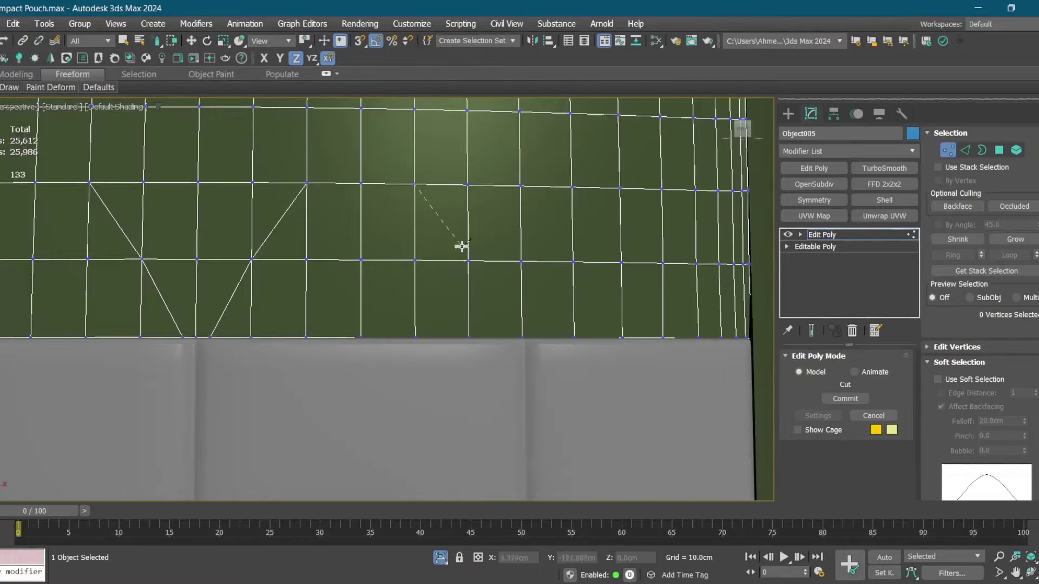
middle_click_drag(383, 352, 417, 290)
left_click(199, 158)
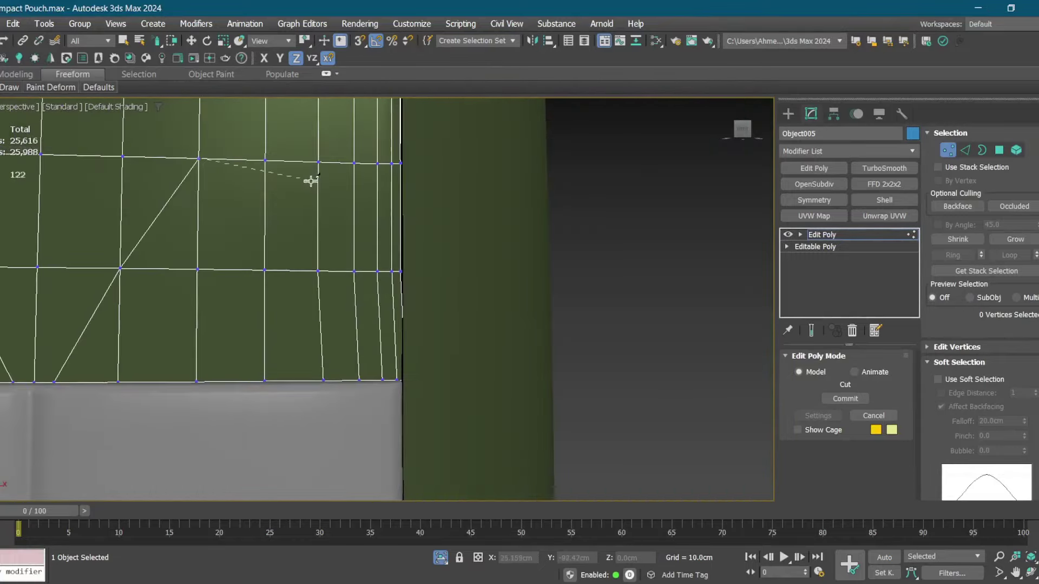
left_click(383, 381)
scroll(429, 367, "down", 3)
Select the faces just above the strap edge, ready to move them.
key("4")
left_click(325, 319)
mouse_move(324, 319)
middle_mouse_down("alt")
mouse_move(368, 321)
mouse_move(390, 298)
mouse_move(361, 301)
mouse_move(372, 290)
middle_mouse_up("alt")
key("w")
Add OpenSubdiv smoothing and select two vertices on the band edge.
left_click(520, 239)
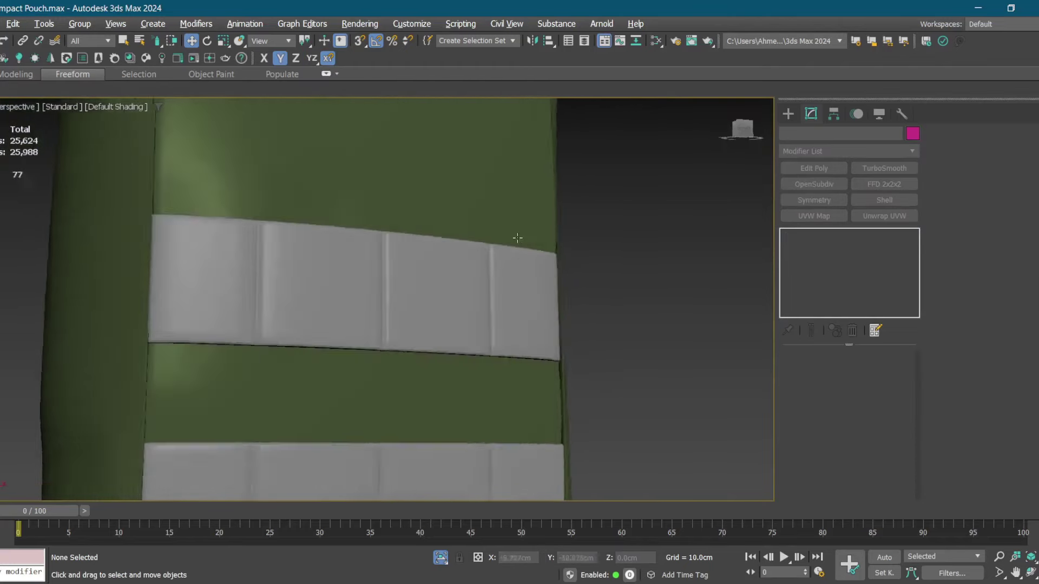
key("1")
left_click(323, 250)
middle_click_drag(327, 201, 261, 187)
left_click(472, 235)
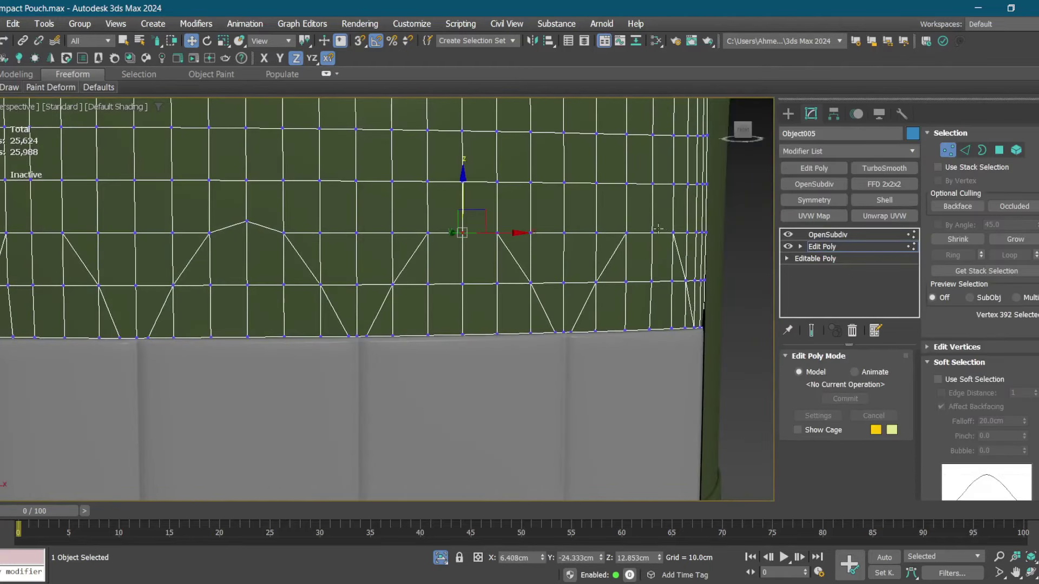
left_click(661, 235, "ctrl")
Select the faces above the strap and push them in behind it.
key("4")
key("q")
middle_click_drag(400, 184, 659, 299, "alt")
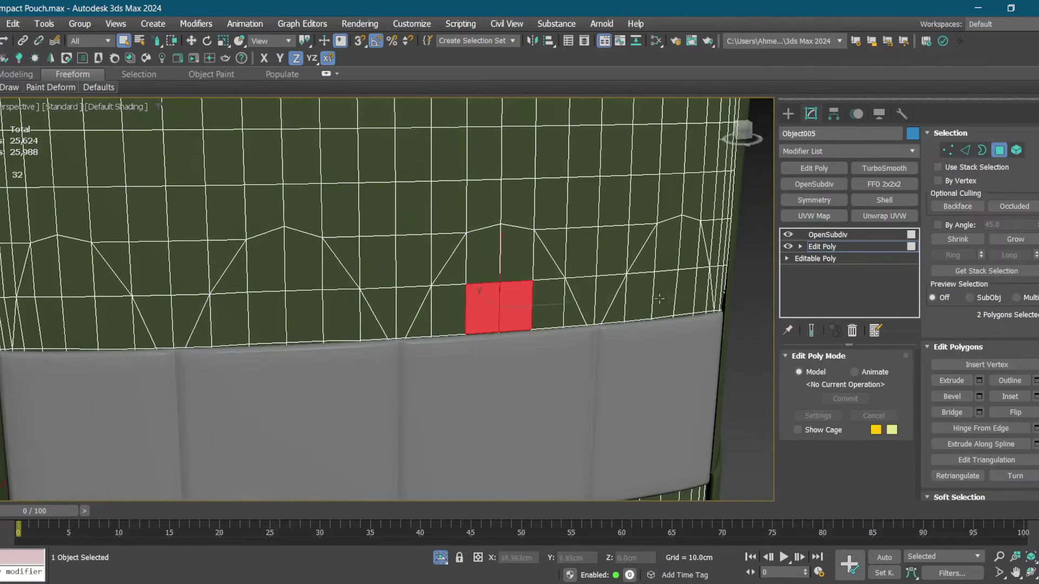
left_click(151, 312, "ctrl")
key("w")
middle_click_drag(151, 311, 438, 237, "alt")
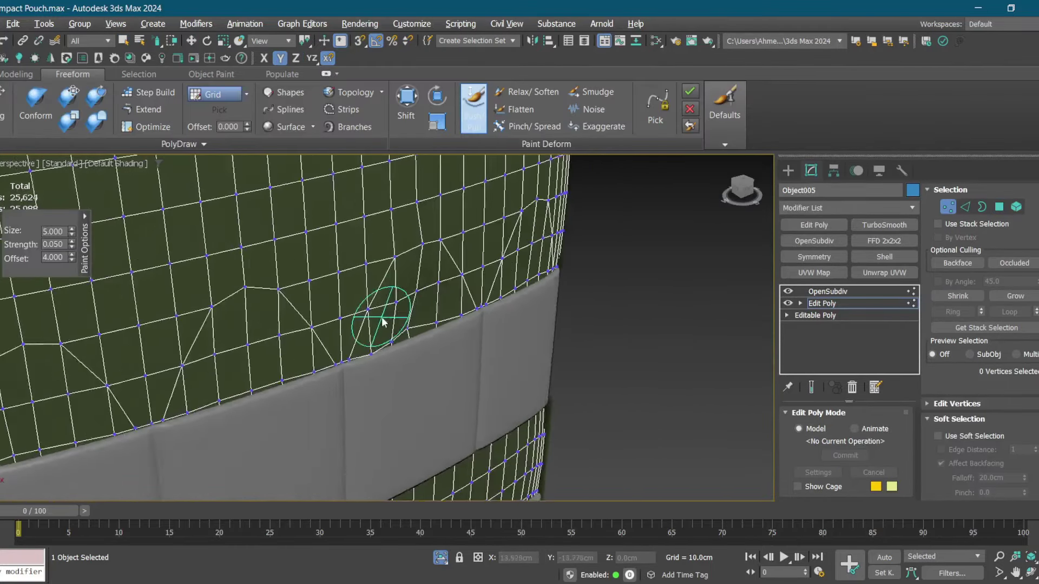
Set the Paint Deform brush to Pinch/Spread and view the whole strap band.
scroll(368, 298, "down", 2)
scroll(352, 297, "down", 2)
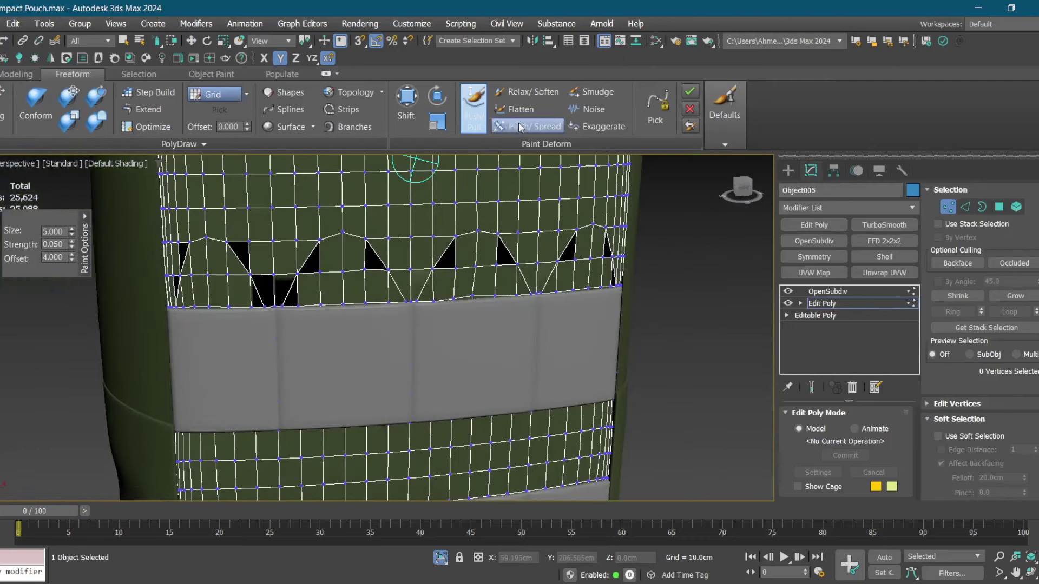
left_click(528, 127)
middle_click_drag(249, 220, 186, 297, "alt")
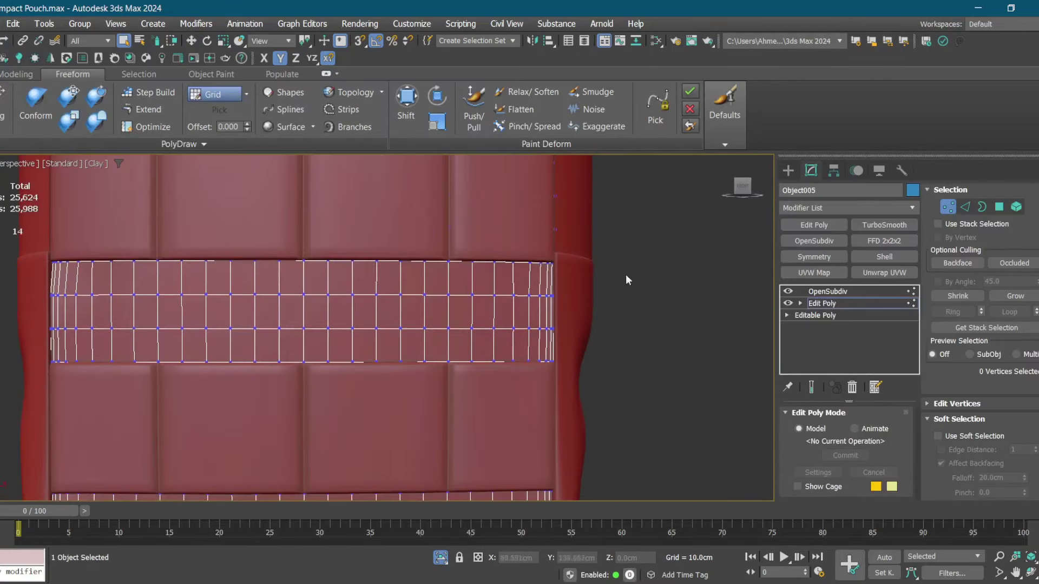
Cut diagonal edges from the lower strap's top edge along the band's left part.
right_click(627, 280)
left_click(558, 139)
scroll(411, 227, "up", 3)
left_click(346, 174)
left_click(391, 254)
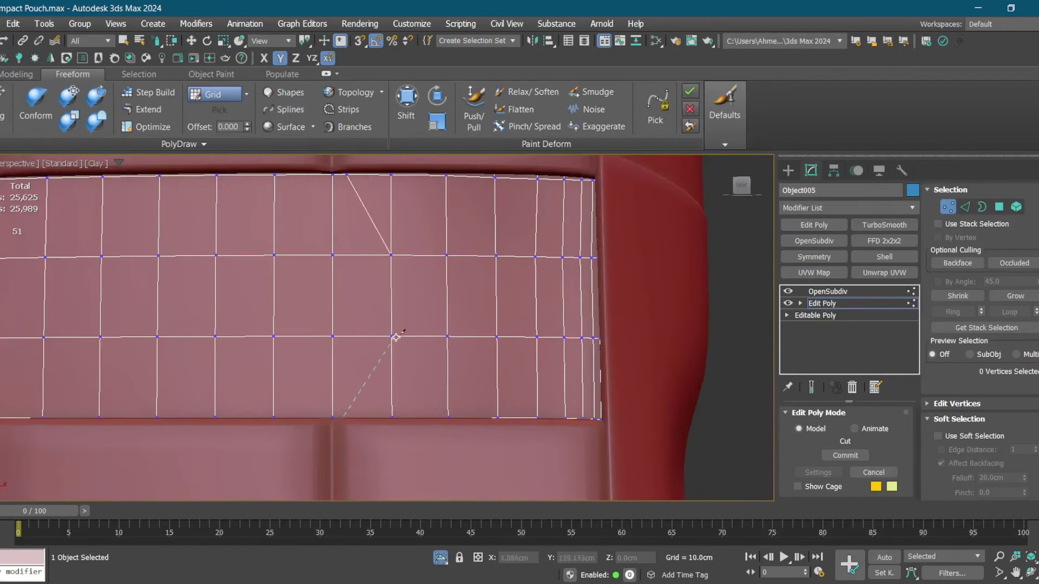
left_click(396, 337)
scroll(485, 348, "down", 2)
middle_click_drag(364, 352, 394, 260)
left_click(456, 329)
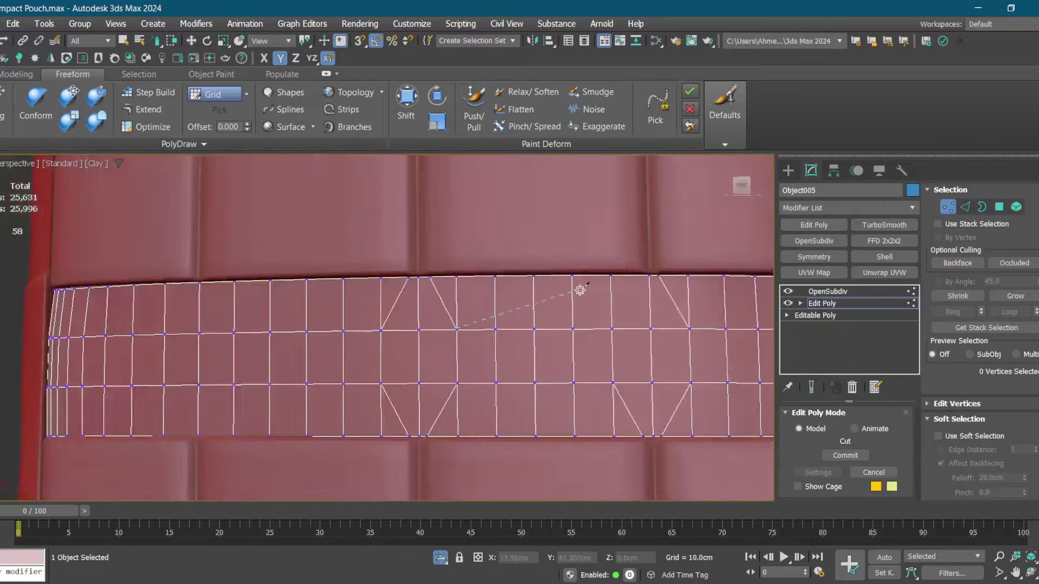
scroll(580, 291, "down", 2)
scroll(503, 288, "up", 4)
left_click(383, 343)
scroll(323, 209, "up", 2)
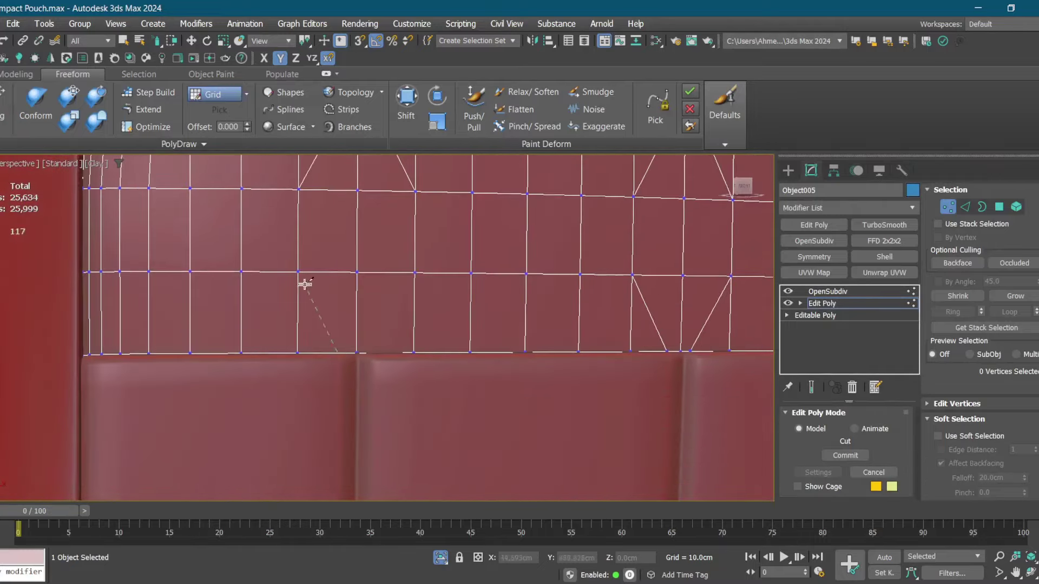
Continue cutting diagonal edges along the band toward its right end.
middle_click_drag(304, 284, 325, 346)
scroll(379, 325, "down", 2)
left_click(462, 389)
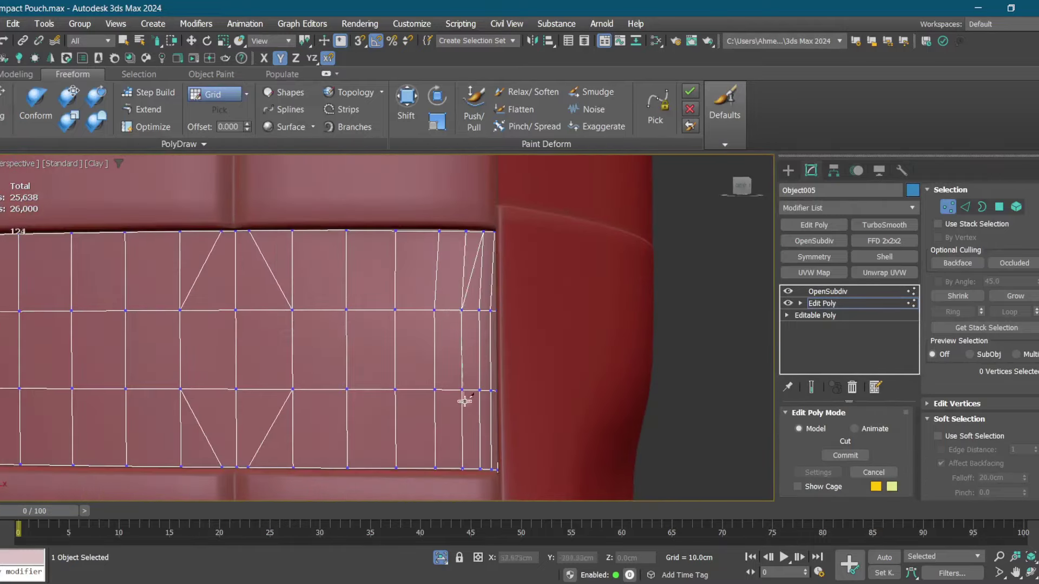
scroll(464, 401, "down", 3)
scroll(497, 352, "up", 3)
left_click(367, 284)
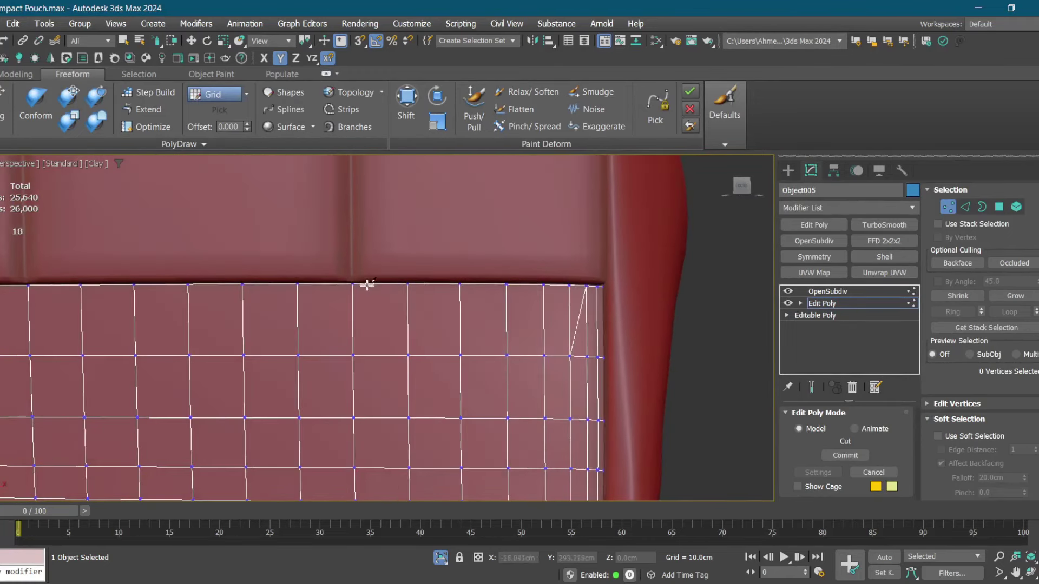
scroll(367, 284, "down", 2)
left_click(406, 248)
scroll(234, 260, "up", 2)
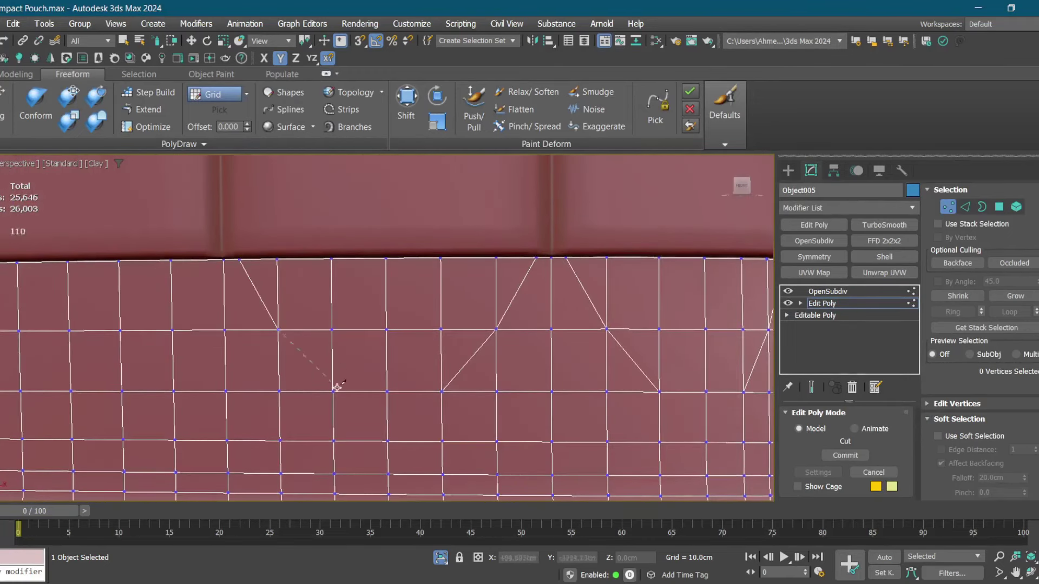
left_click(336, 387)
scroll(337, 388, "down", 2)
left_click(358, 348)
scroll(358, 348, "down", 2)
scroll(282, 325, "up", 2)
left_click(349, 229)
left_click(313, 298)
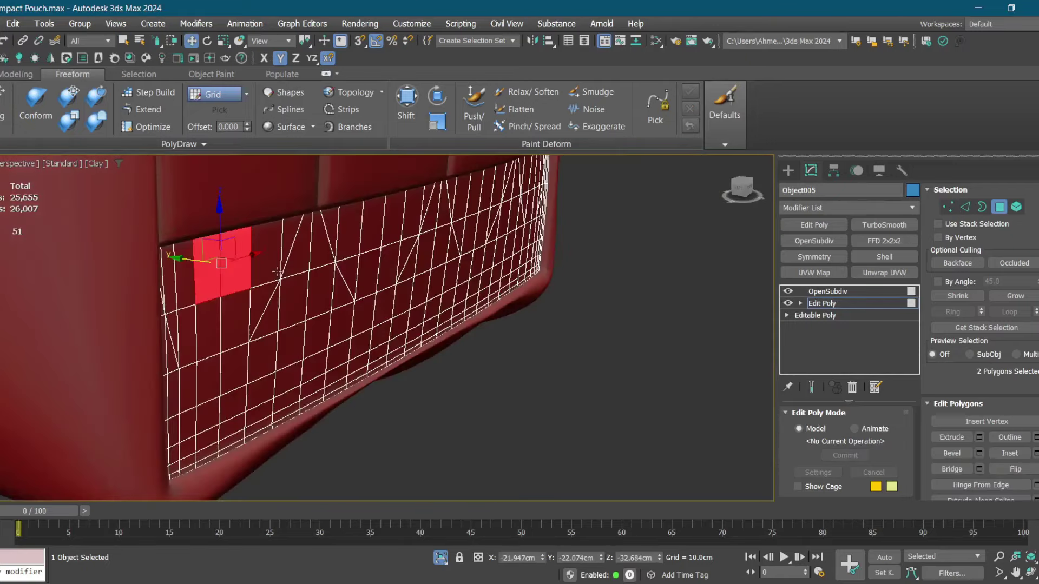
Select three face pairs along the lower strap band and tuck them inward.
left_click(422, 249, "ctrl")
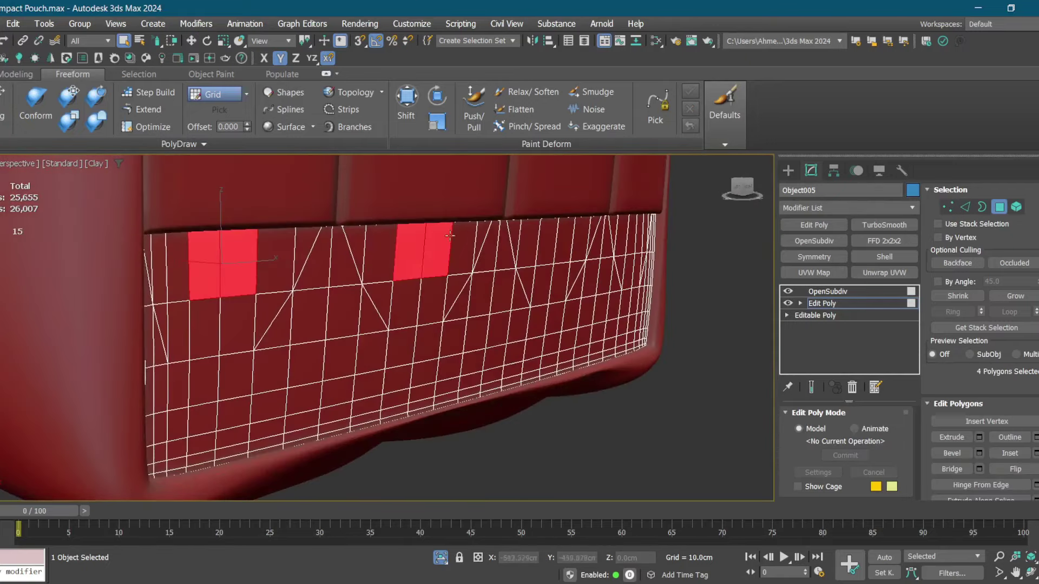
left_click(19, 254, "ctrl")
left_click(599, 297, "ctrl")
scroll(581, 172, "down", 2)
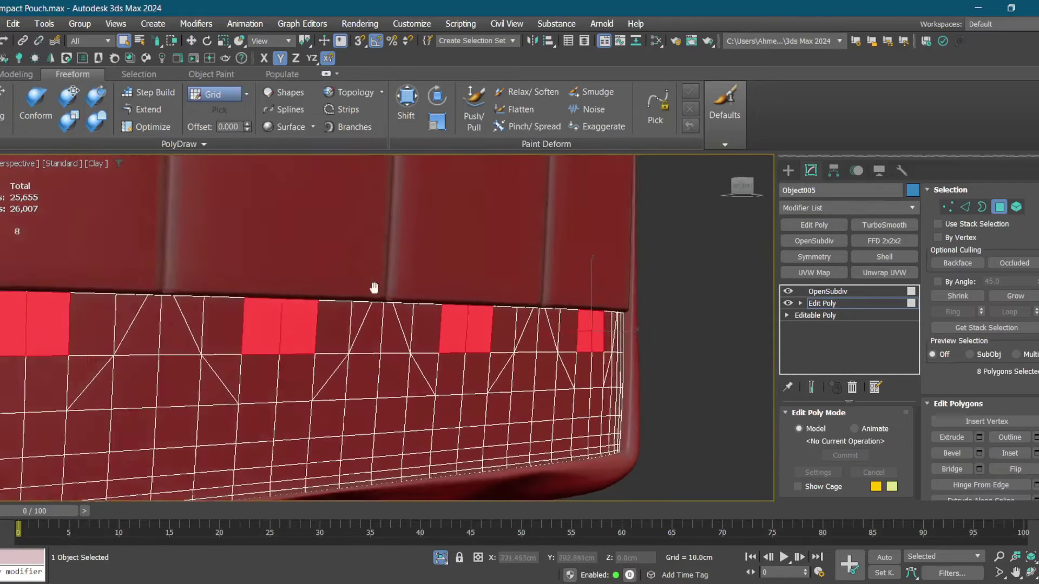
key("w")
scroll(320, 237, "up", 2)
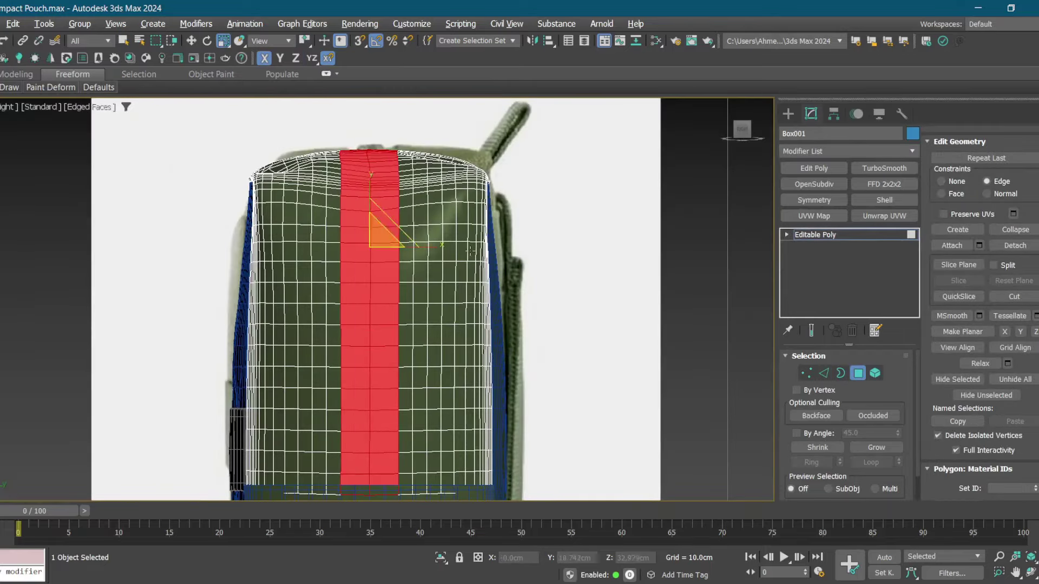
Widen the vertical strap strip to 126% and inspect it in Perspective.
left_click_drag(470, 251, 433, 245)
key("p")
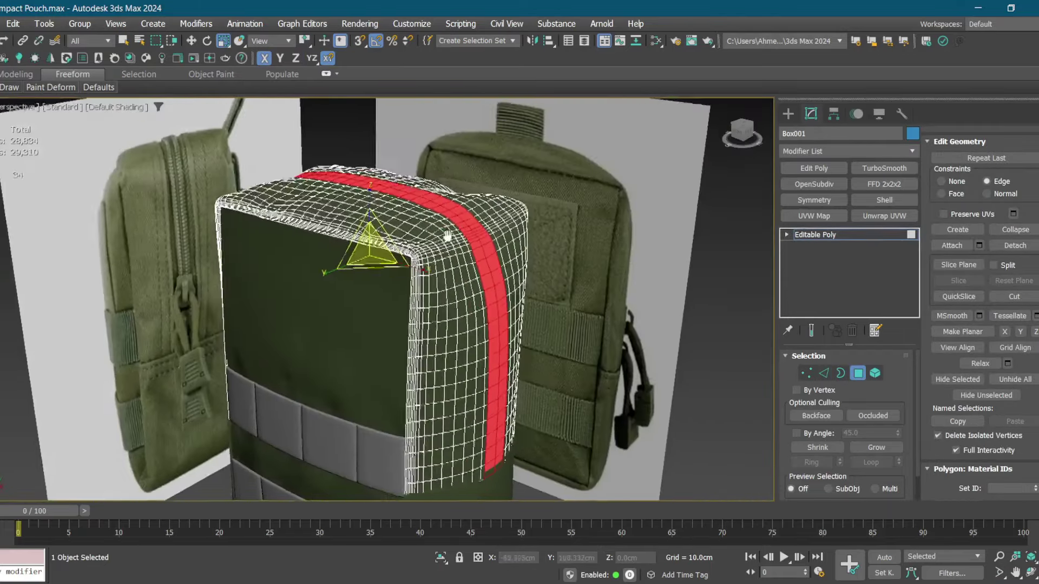
middle_click_drag(442, 245, 298, 278, "alt")
scroll(298, 278, "up", 5)
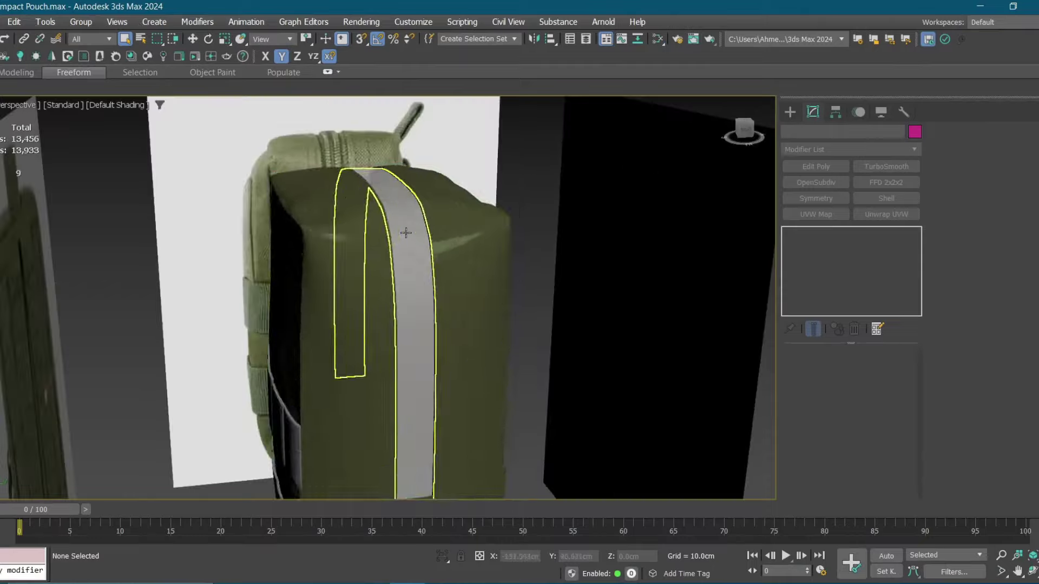
Draw a small circle on the strap reference, tilt it, and isolate it.
left_click(407, 233)
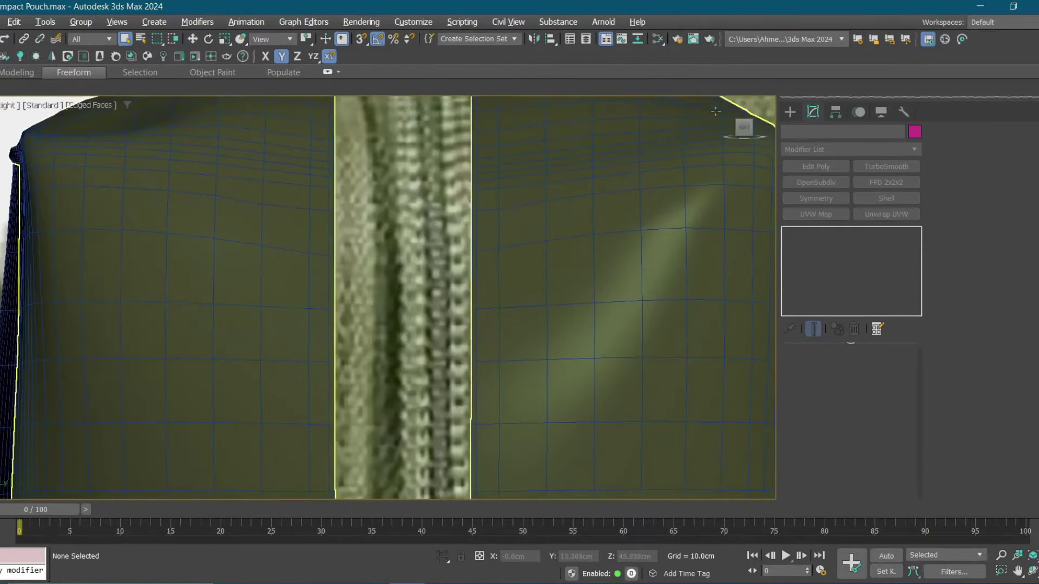
left_click(806, 133)
left_click(816, 236)
left_click_drag(371, 262, 393, 262)
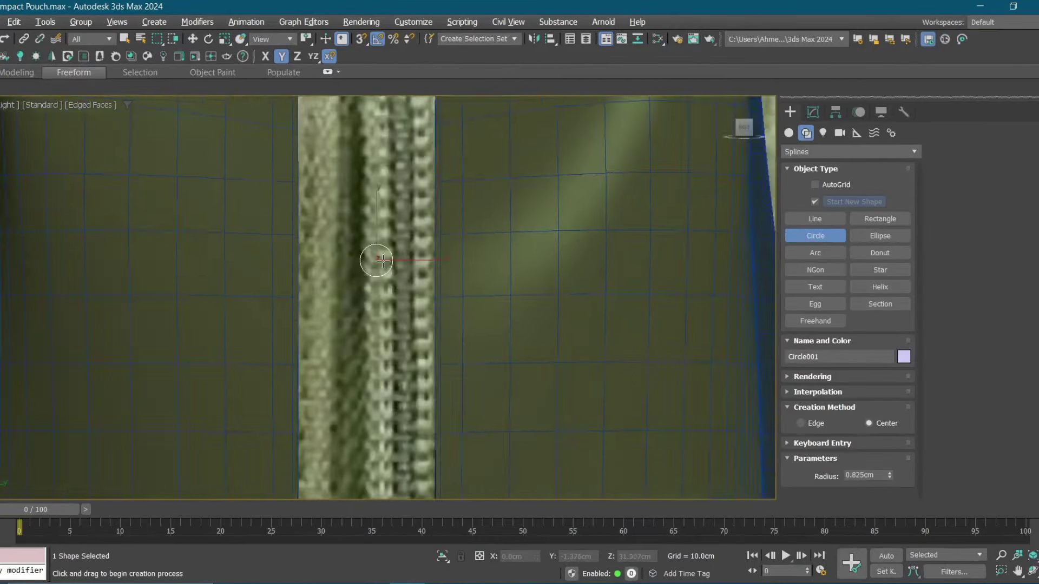
scroll(433, 325, "up", 5)
scroll(413, 309, "up", 3)
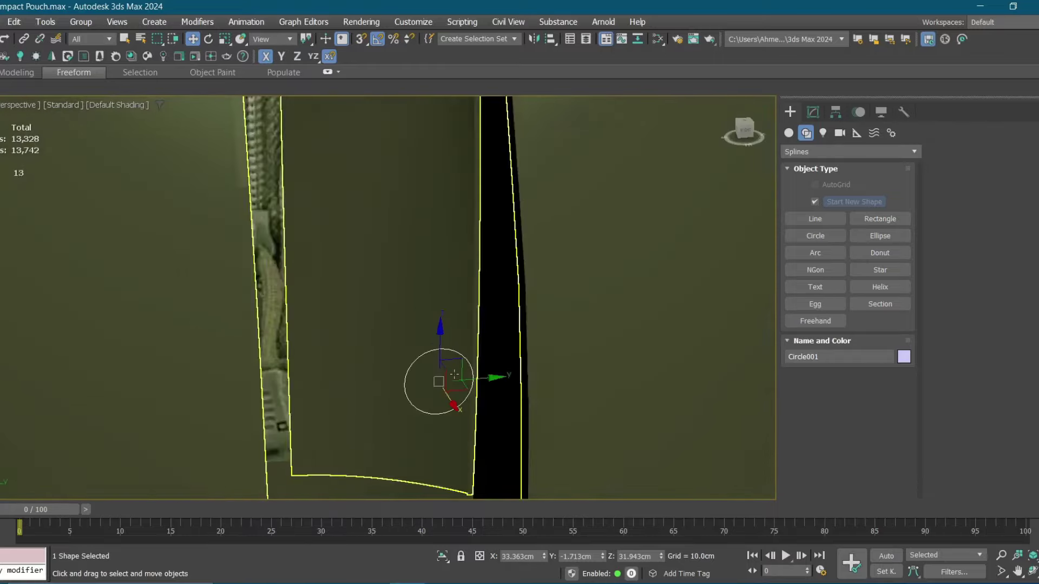
left_click_drag(444, 280, 455, 301)
key("alt+q")
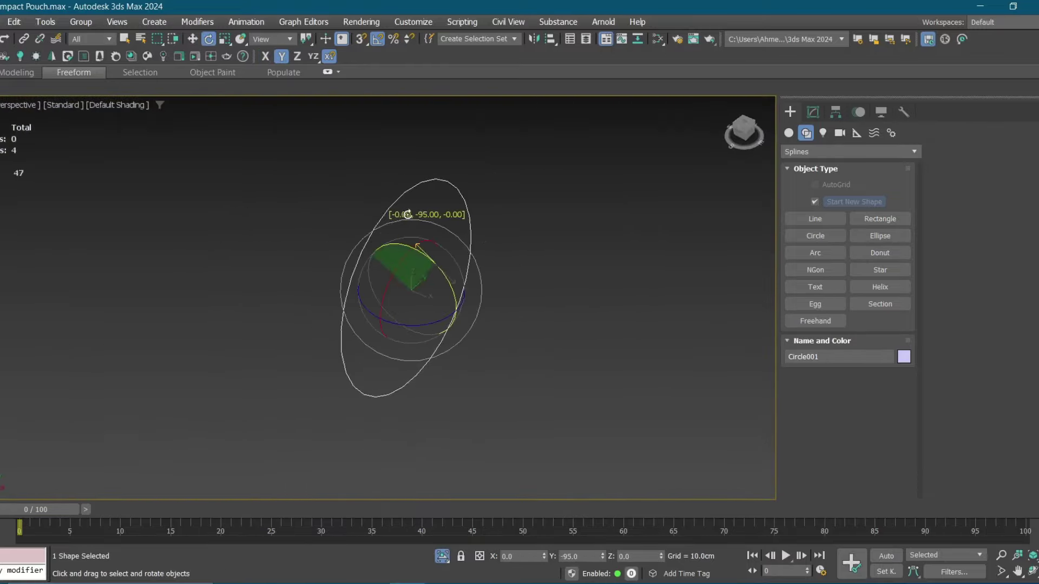
Convert the circle to an Editable Spline and make a vertex Bezier to form the hook.
right_click(507, 242)
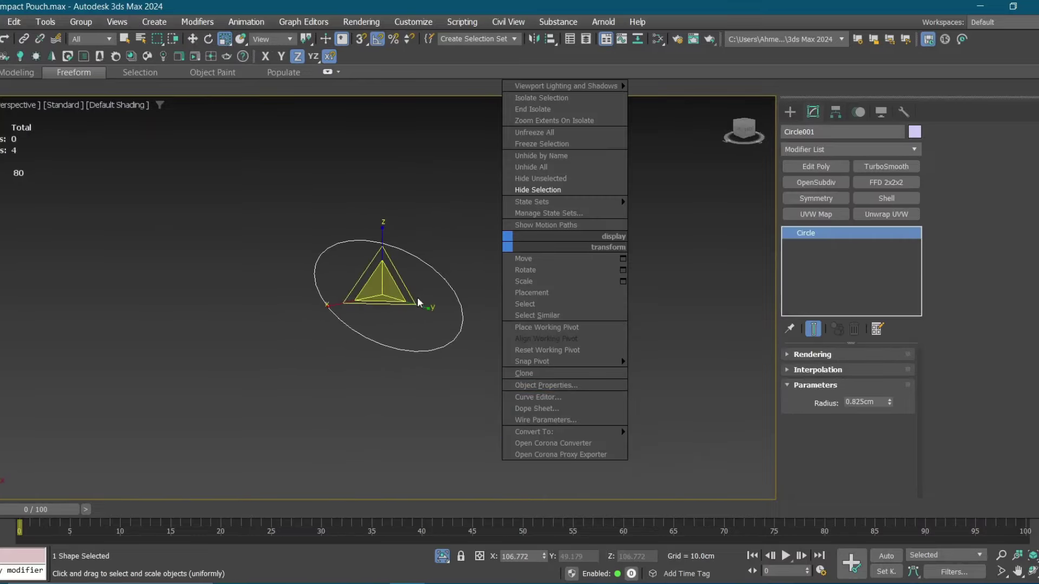
left_click(683, 432)
key("1")
right_click(498, 359)
left_click(485, 263)
right_click(504, 278)
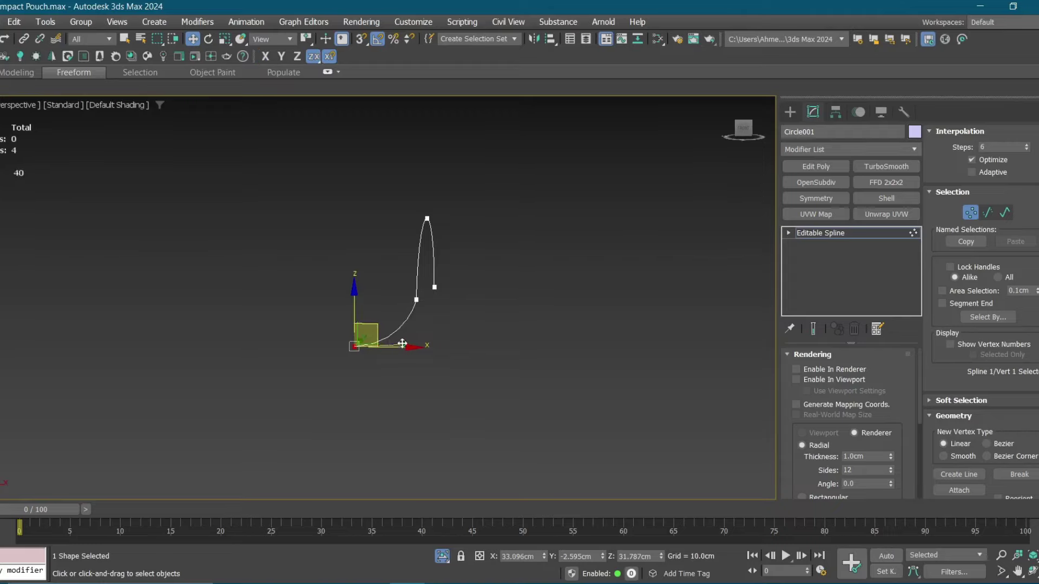
middle_click_drag(402, 344, 391, 367, "alt")
Render the spline as a viewport tube 0.34cm thick.
left_click(824, 369)
left_click(823, 380)
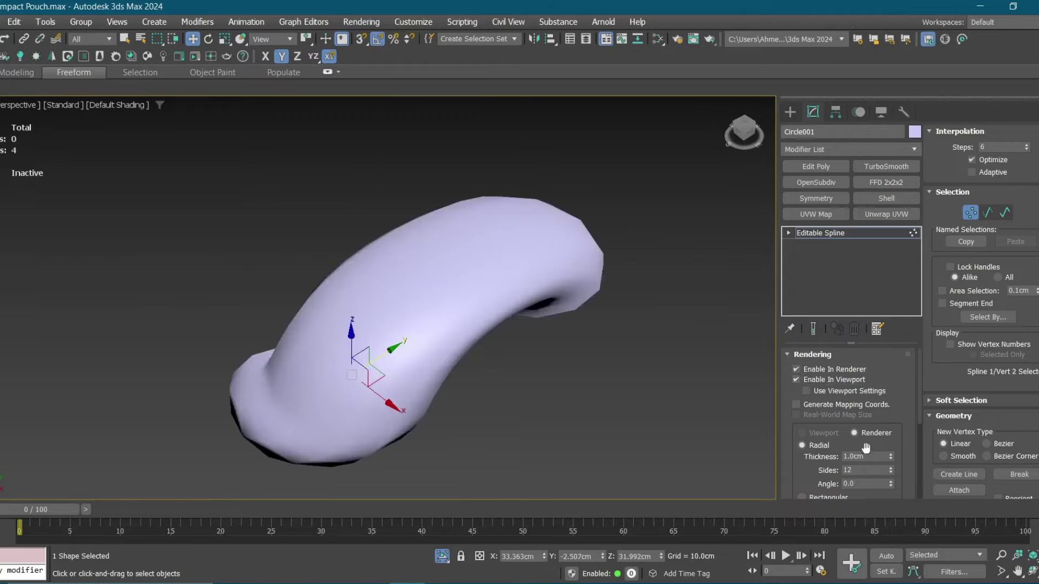
left_click_drag(891, 456, 891, 476)
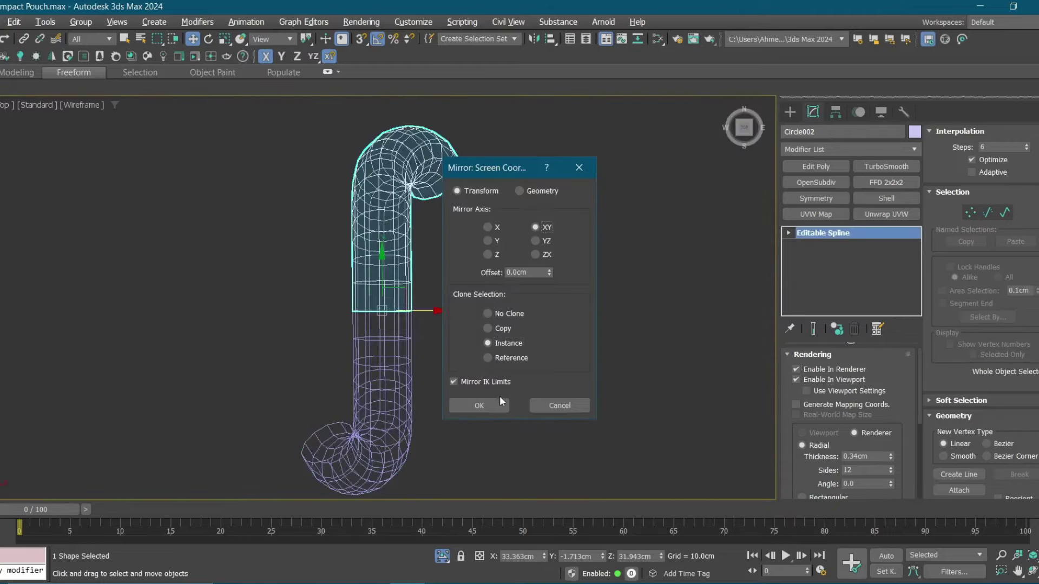
Confirm the mirrored hook instance and draw a thin renderable ring line around its shaft.
left_click(499, 401)
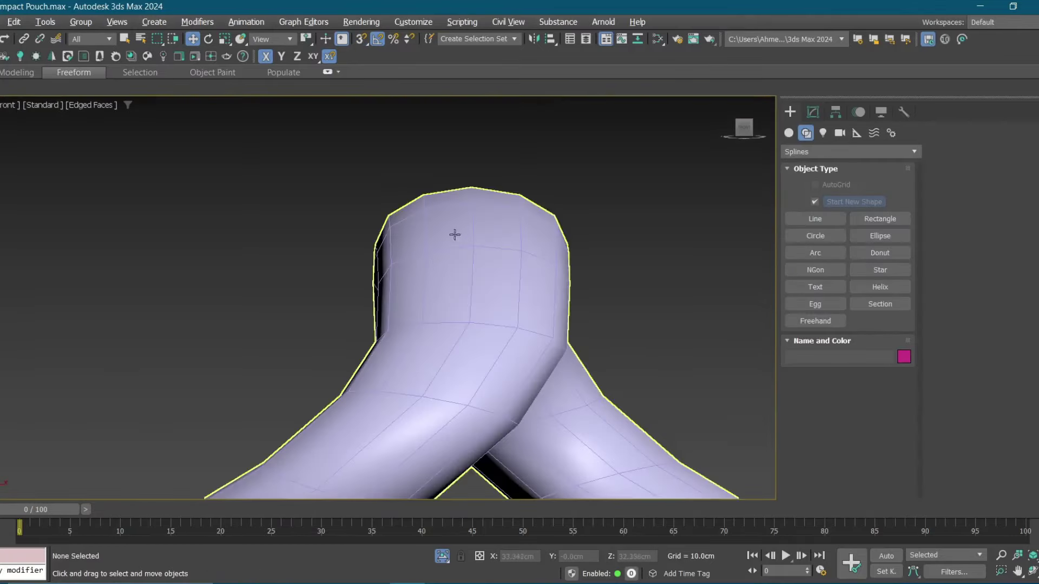
key("F3")
left_click(817, 218)
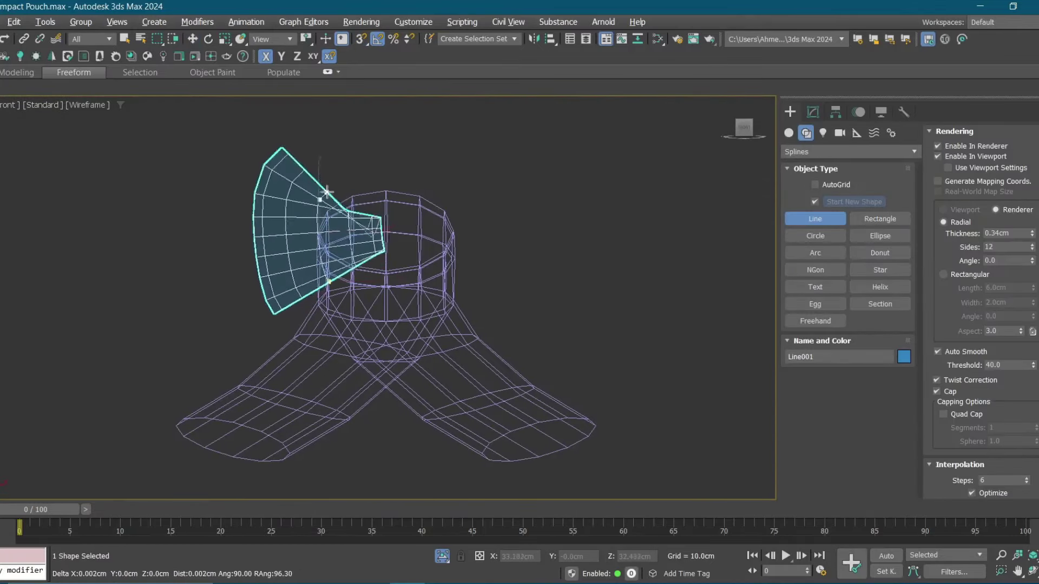
left_click(435, 188)
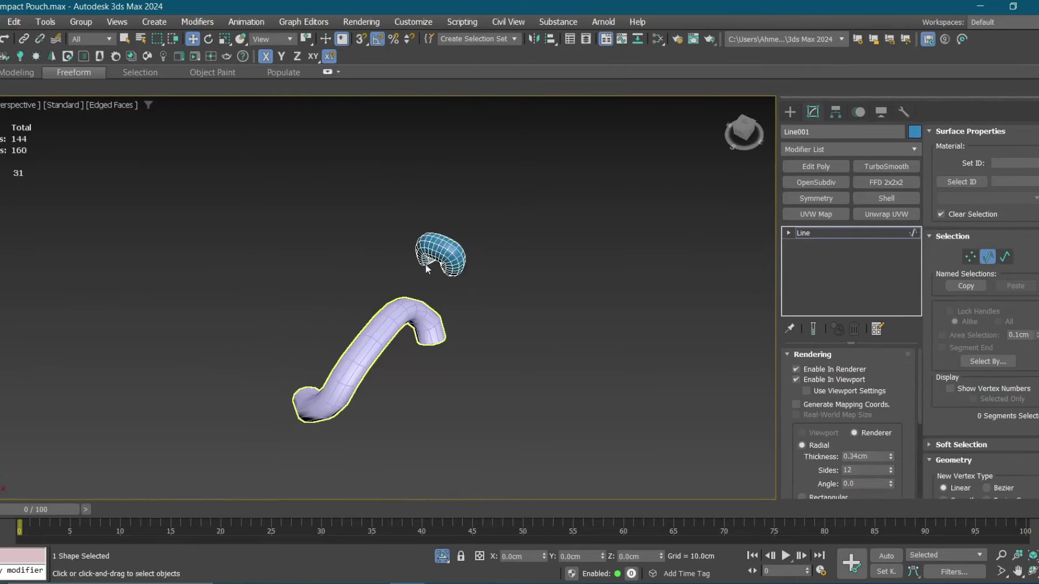
scroll(382, 330, "up", 5)
left_click_drag(890, 456, 891, 487)
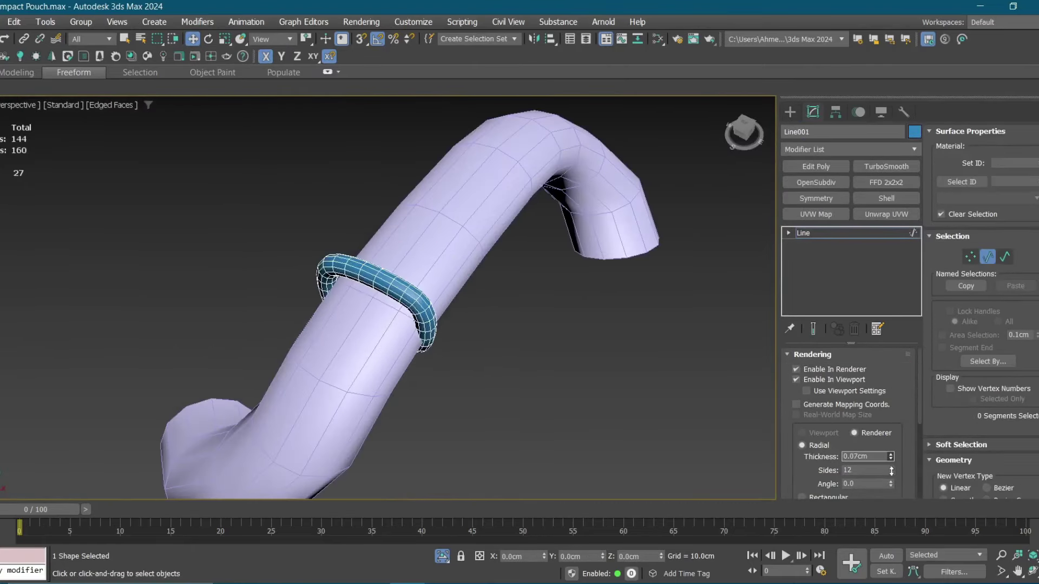
key("alt+w")
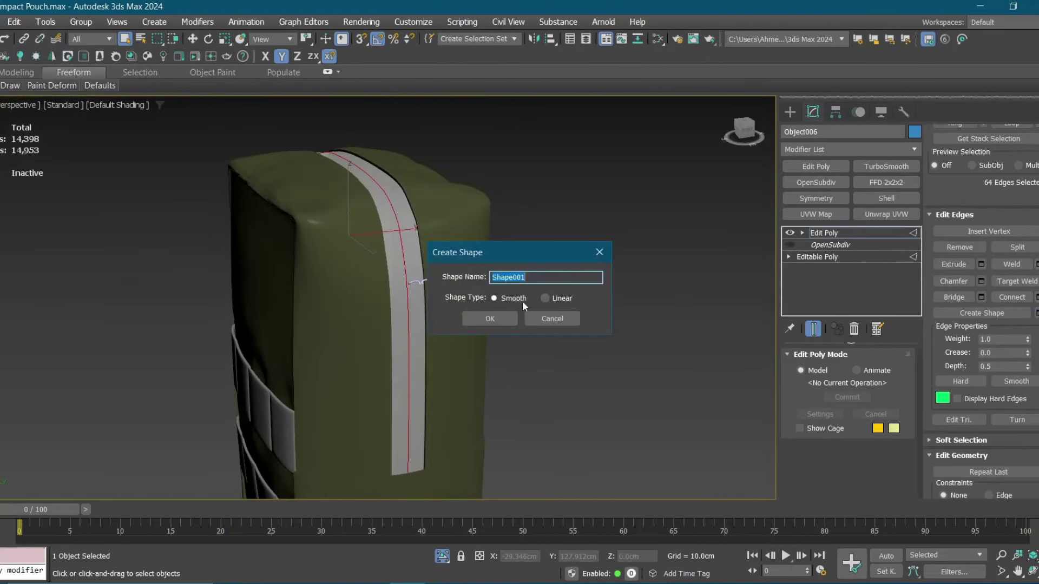
Create Shape001 from the strap edges, delete the Edit Poly modifier, and adjust the clip's pivot.
key("Return")
key("Delete")
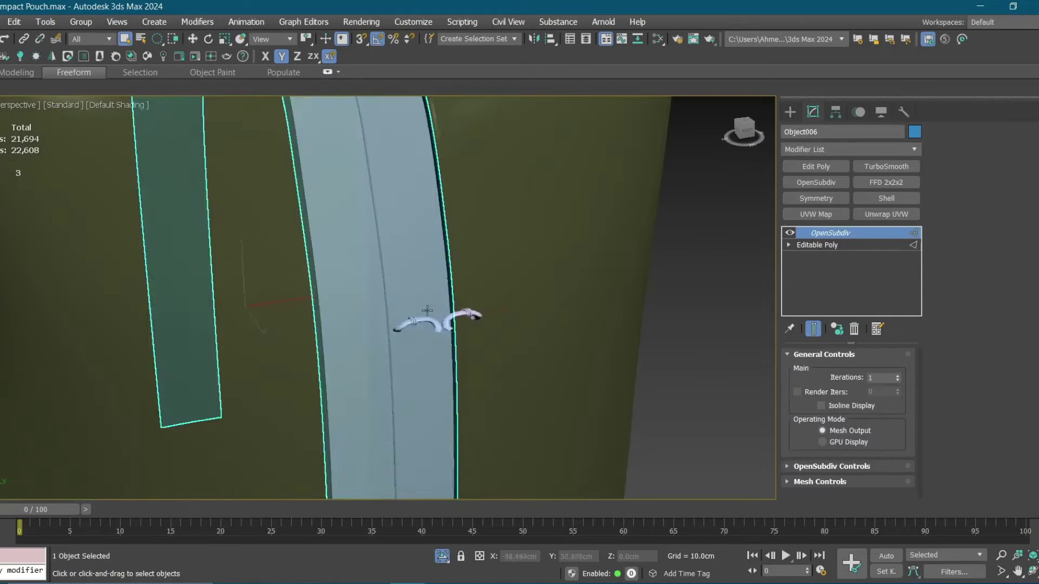
left_click(836, 111)
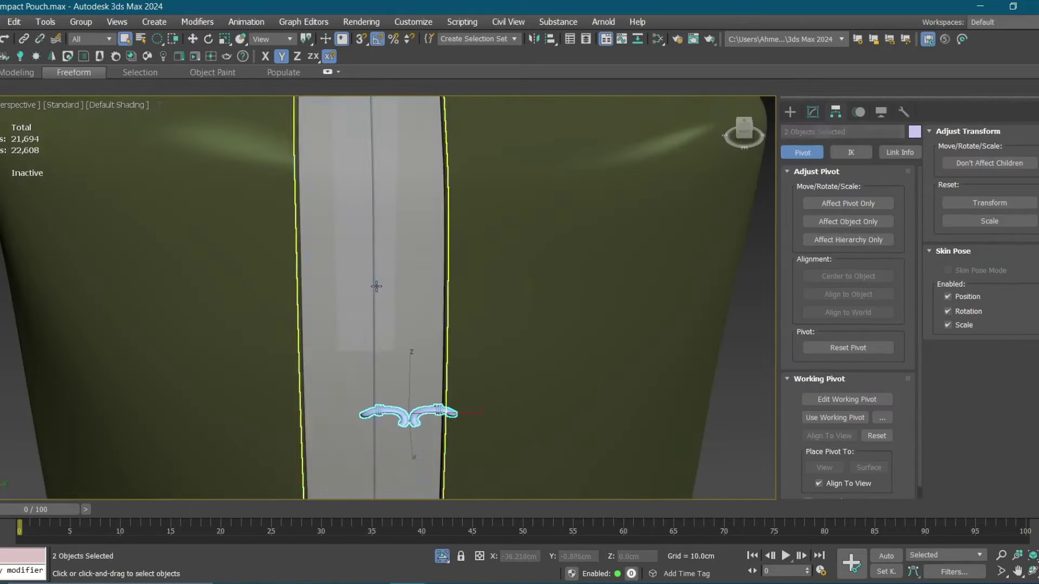
left_click(374, 286)
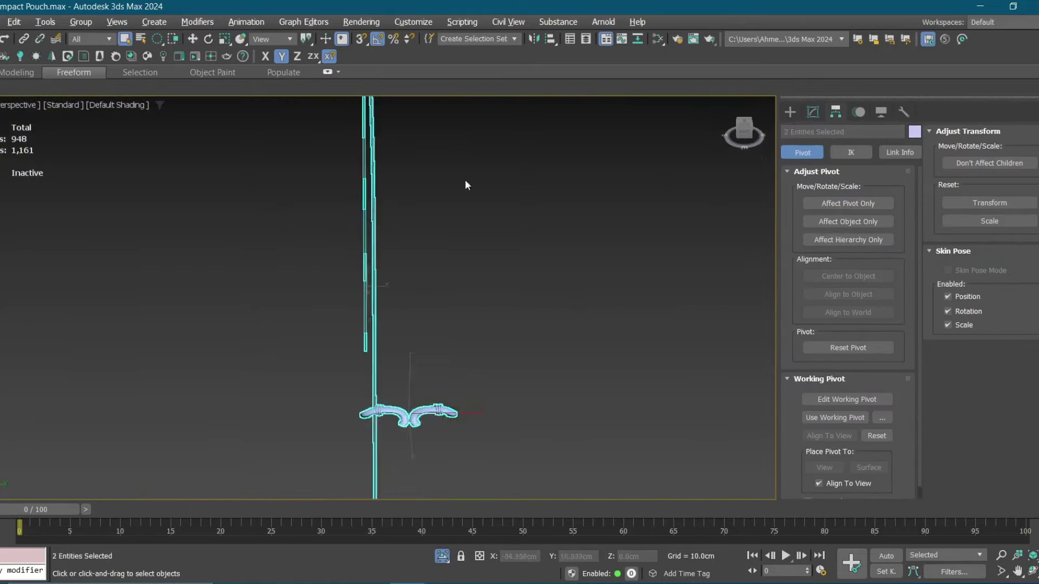
left_click(499, 358)
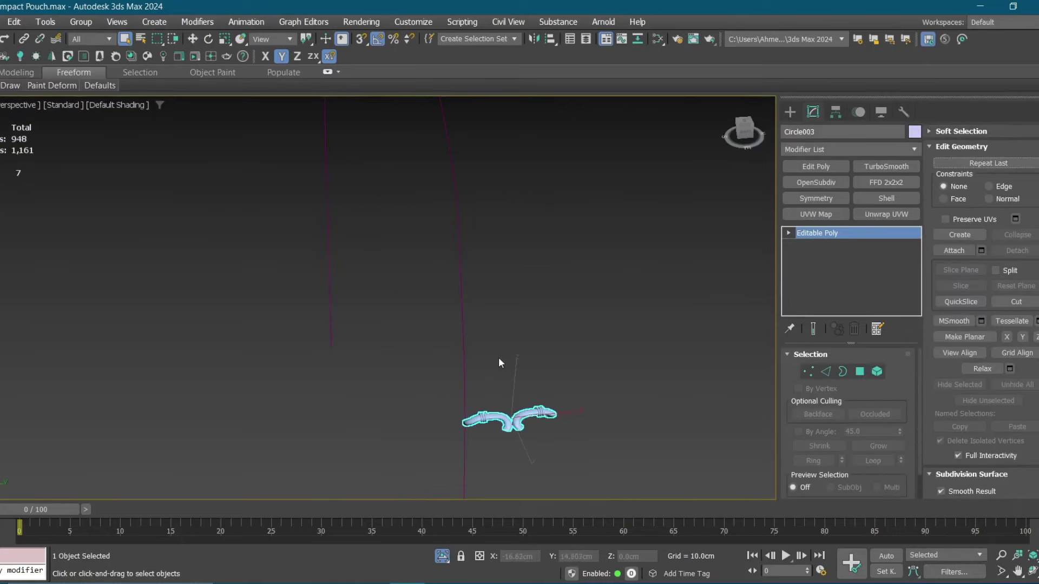
key("w")
key("shift+i")
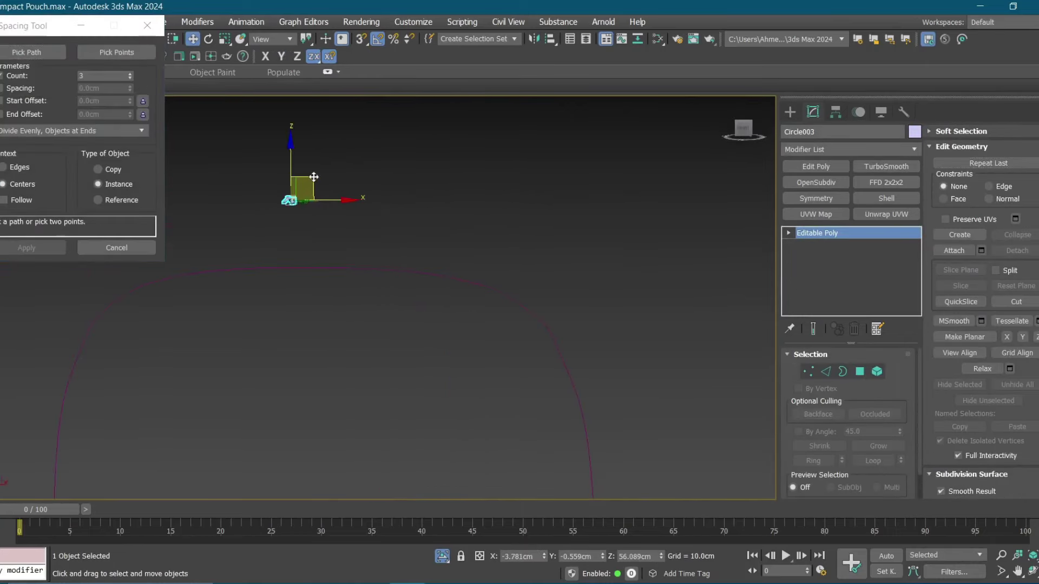
Clone the clip and try picking the strap curve as the spacing path.
left_click_drag(314, 176, 387, 209, "shift")
left_click(525, 354)
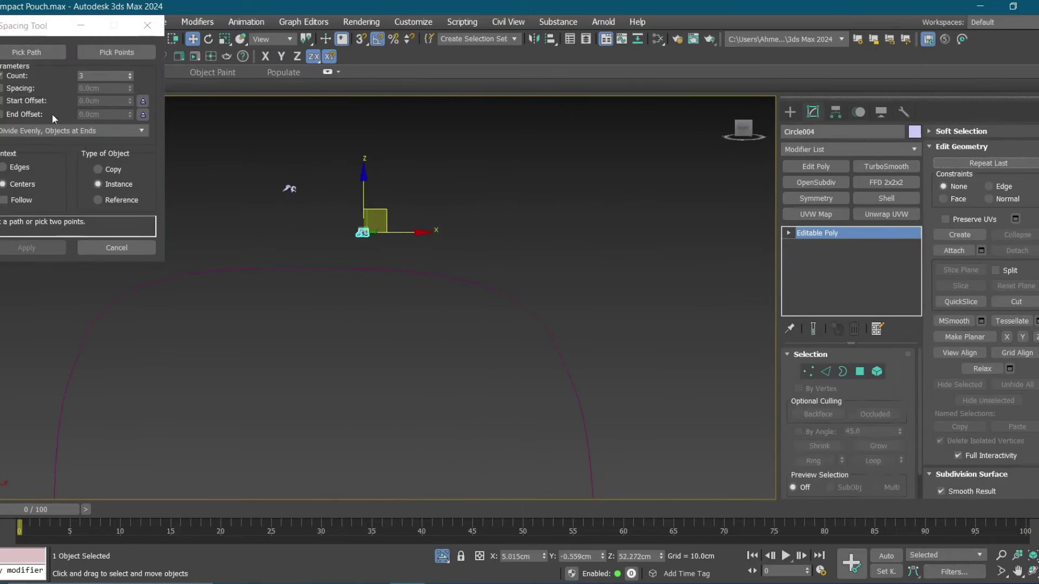
left_click(357, 277)
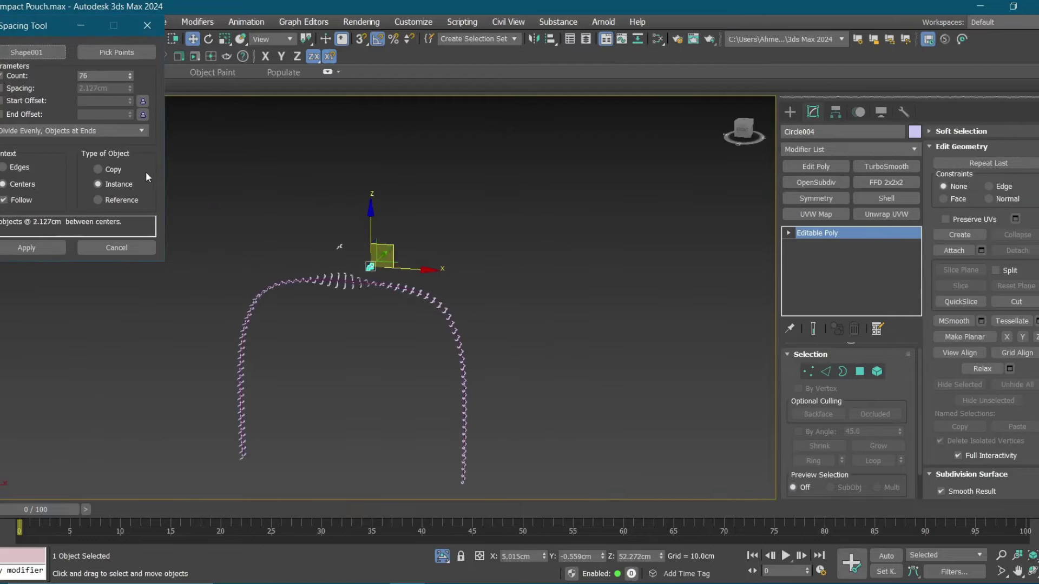
left_click(81, 247)
Convert the clip to Editable Poly and space 86 instances along Shape001 with Follow.
key("1")
scroll(360, 281, "up", 6)
scroll(361, 281, "down", 8)
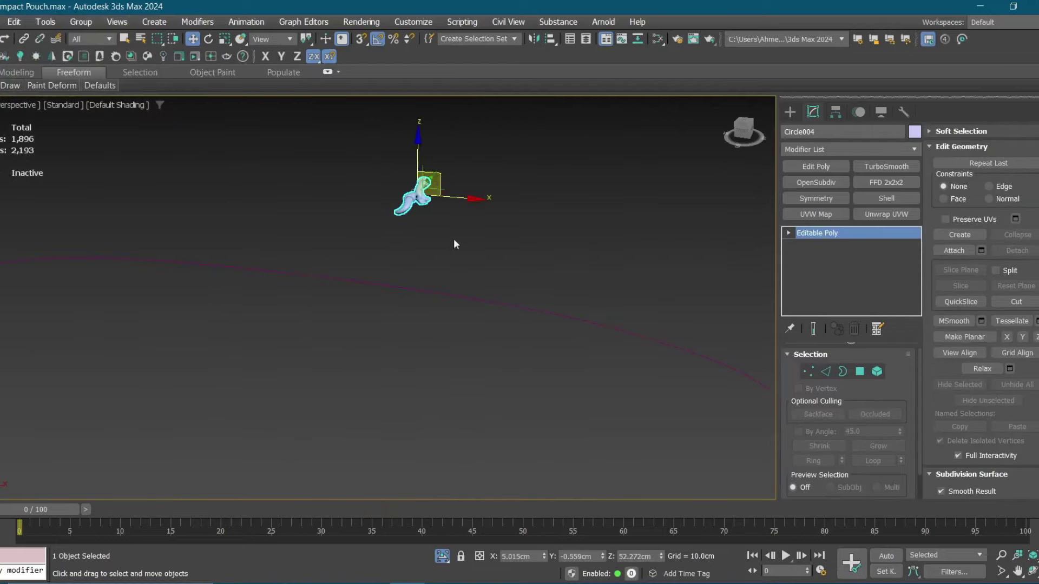
left_click(414, 255)
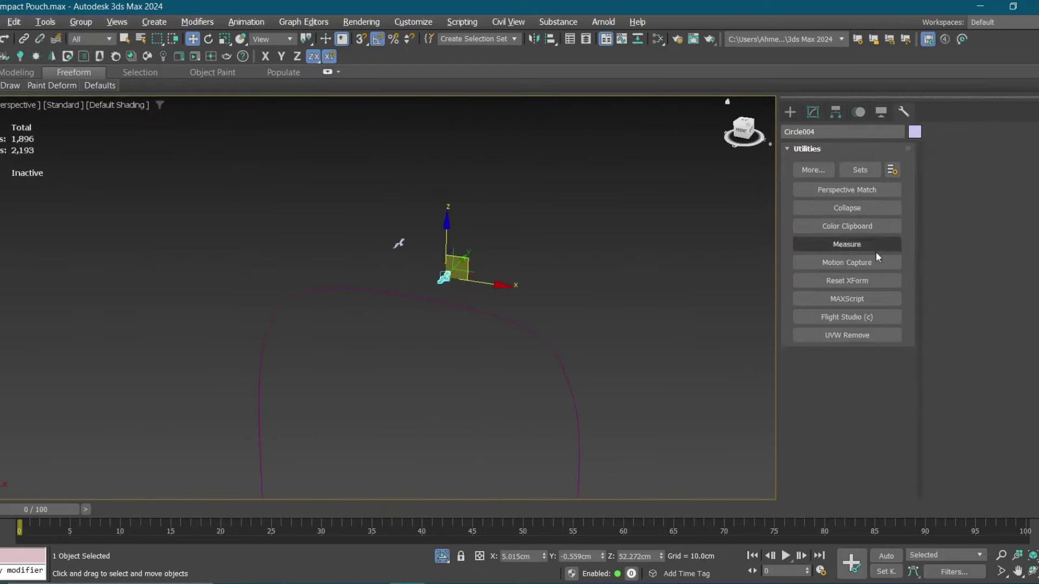
right_click(419, 236)
left_click(601, 436)
scroll(464, 296, "up", 3)
key("shift+i")
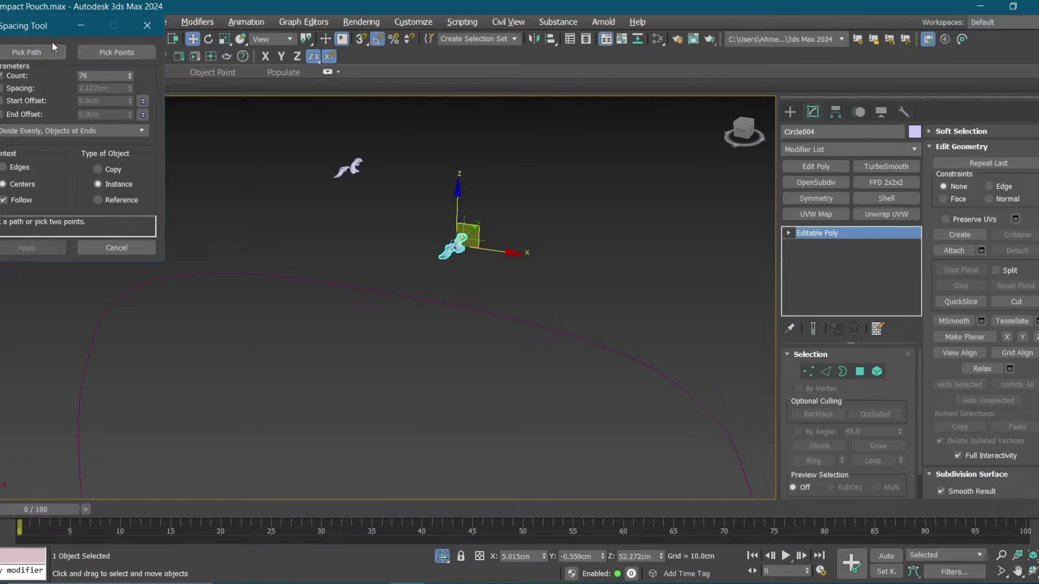
left_click(422, 302)
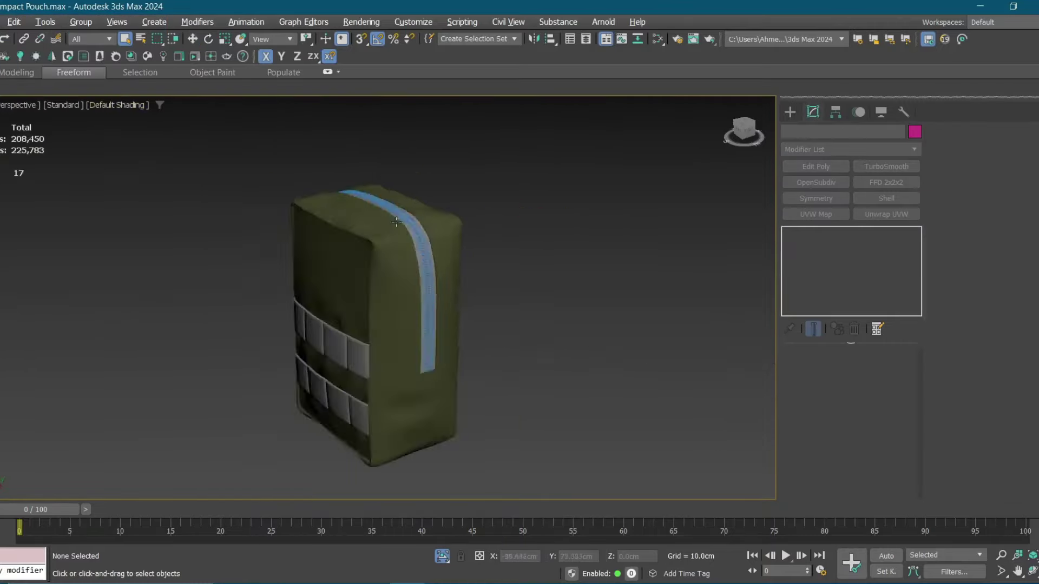
Switch to Clay shading and preview a 0.02cm edge chamfer.
left_click(116, 104)
left_click(125, 197)
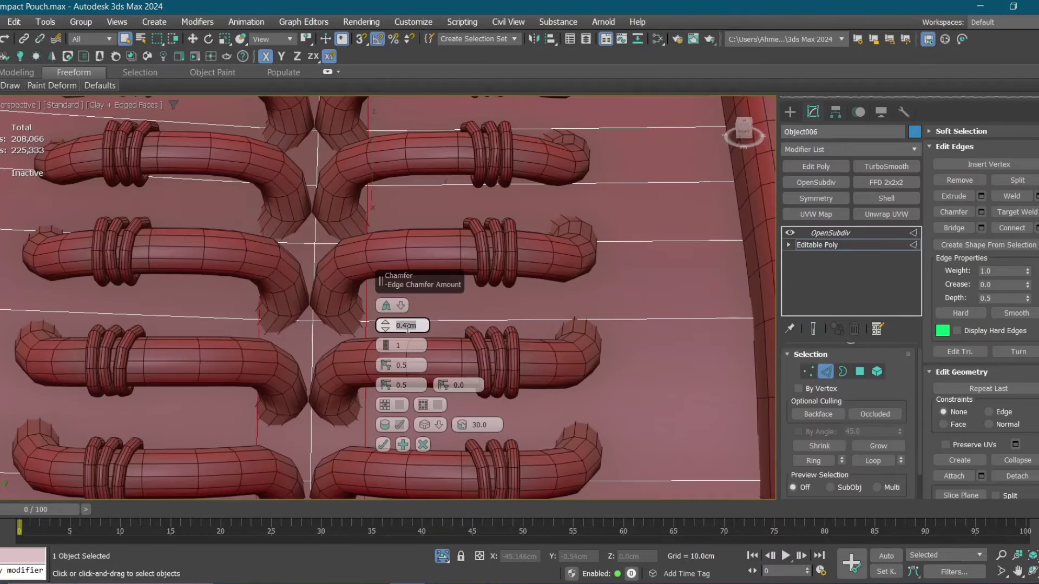
type("5")
left_click(402, 445)
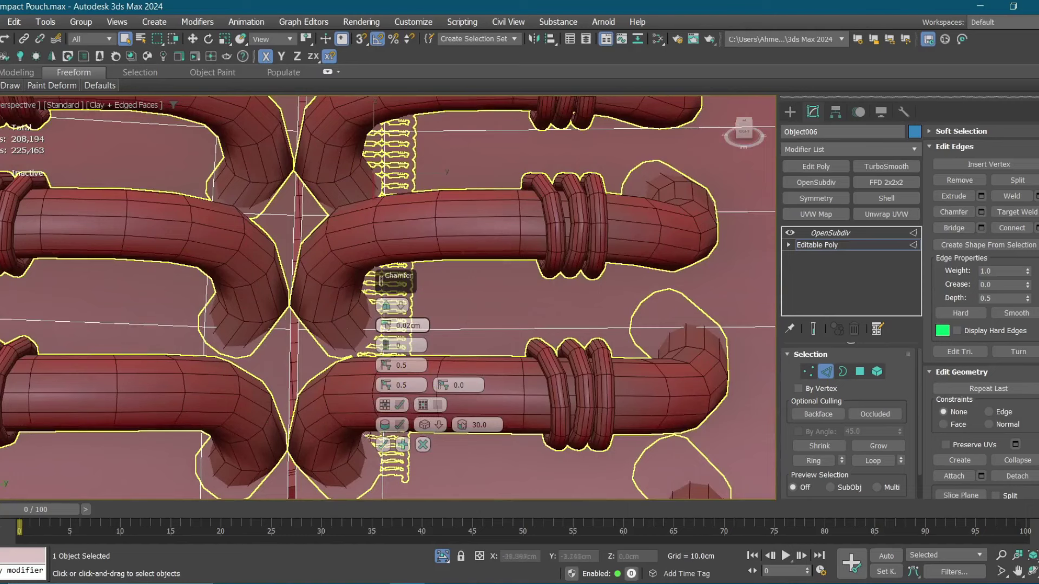
Extrude the central strip of strap polygons and confirm the extrusion height.
right_click(403, 282)
left_click(417, 293)
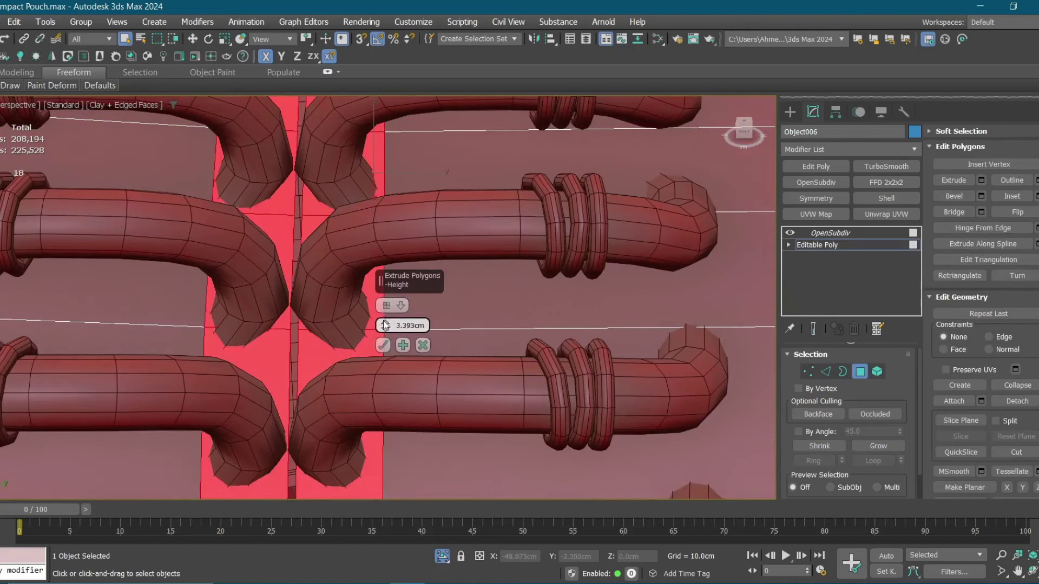
scroll(400, 232, "down", 5)
scroll(391, 331, "up", 10)
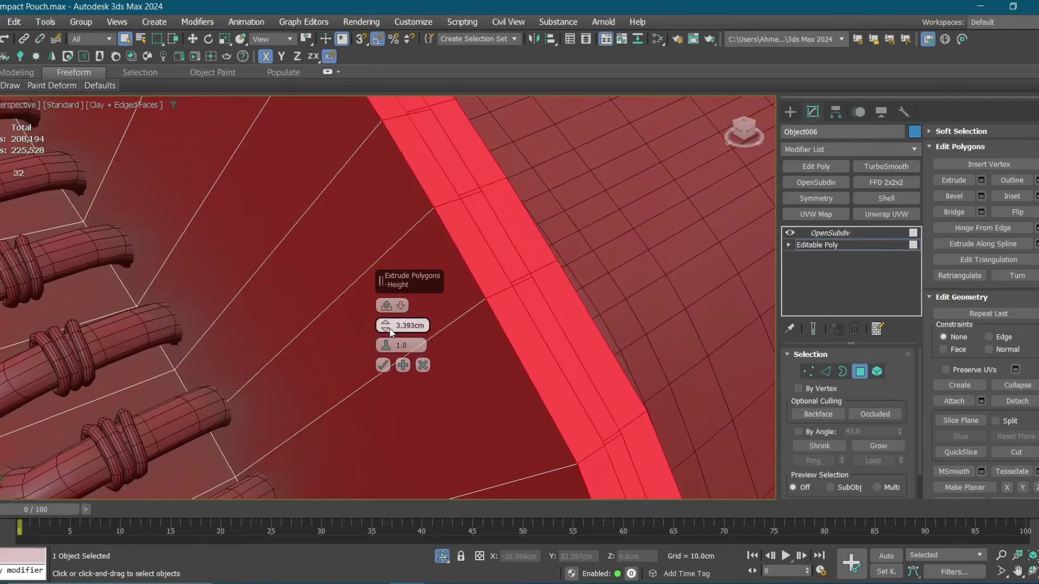
scroll(391, 331, "down", 5)
scroll(409, 320, "down", 2)
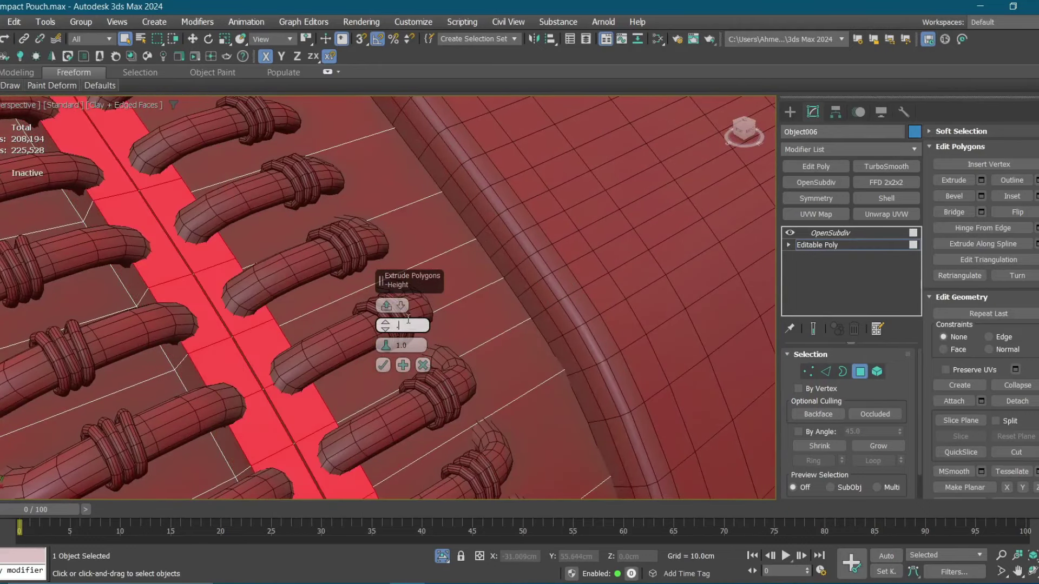
left_click(382, 365)
scroll(392, 217, "down", 3)
scroll(392, 208, "up", 10)
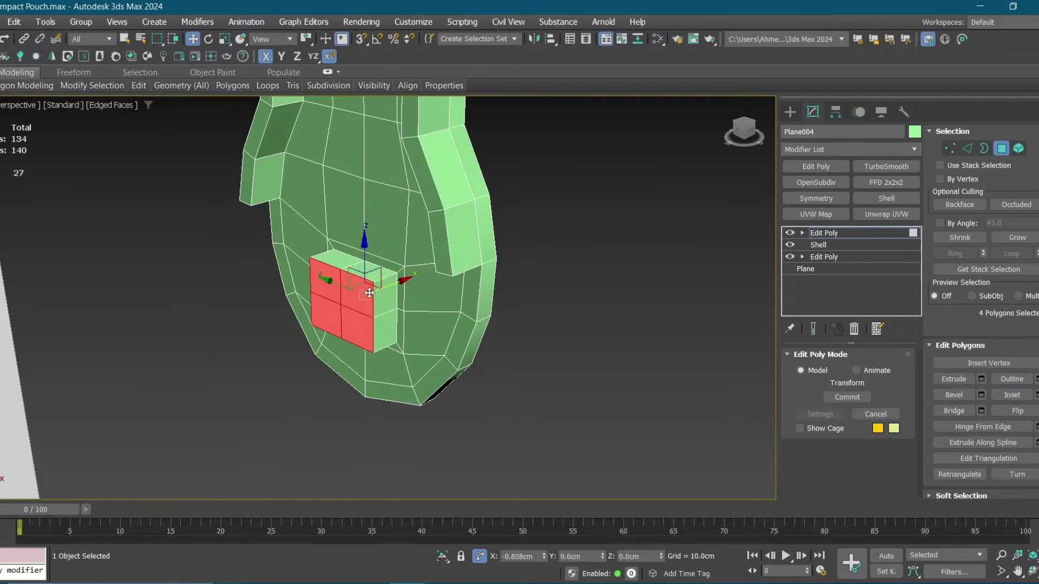
Undo the flap's extruded block and deselect the flap elements.
key("ctrl+z")
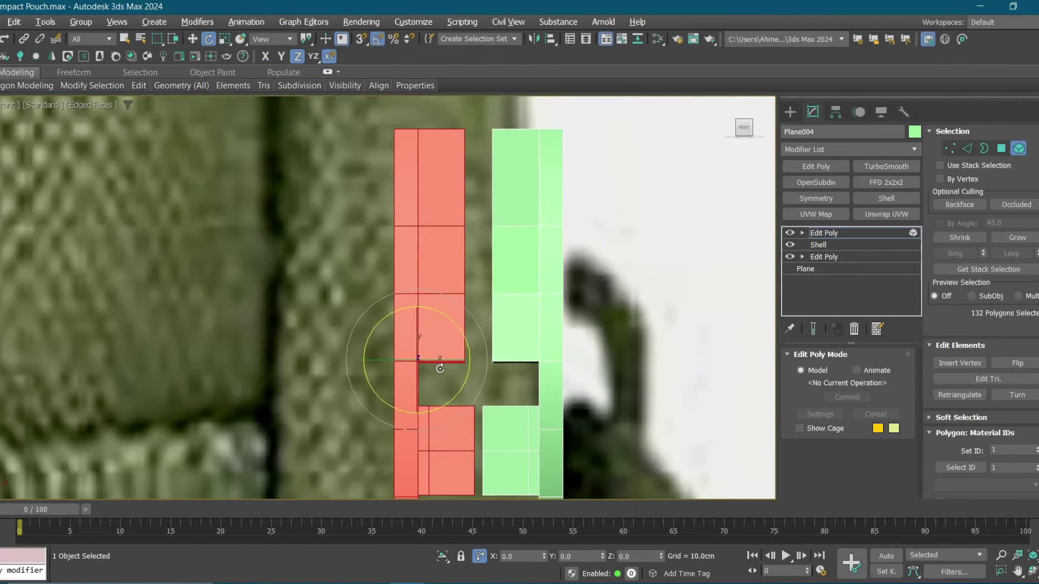
left_click(441, 373)
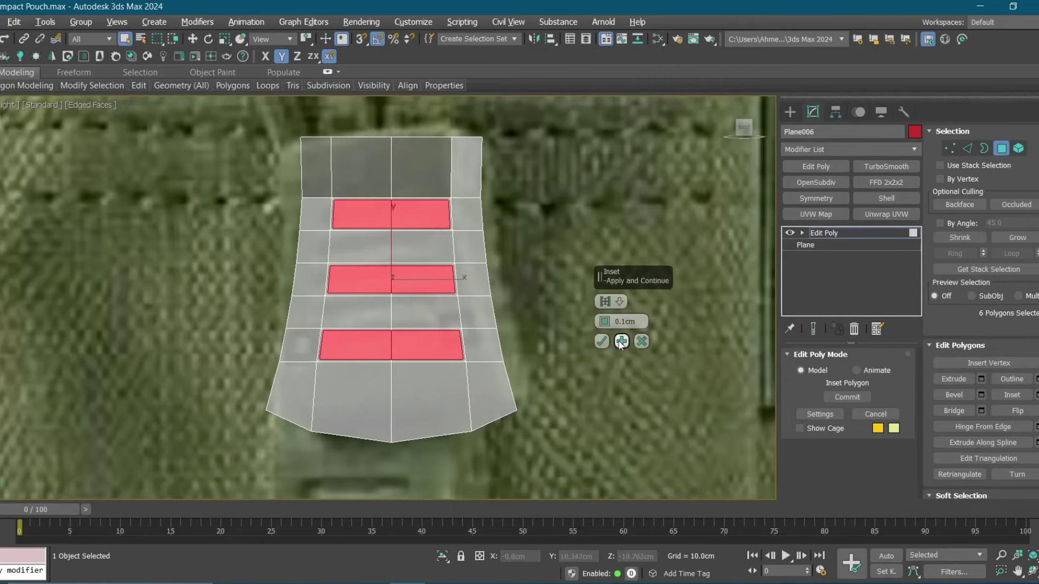
Apply the inset, then select the octagonal face polygons on the red pull tab.
left_click(621, 341)
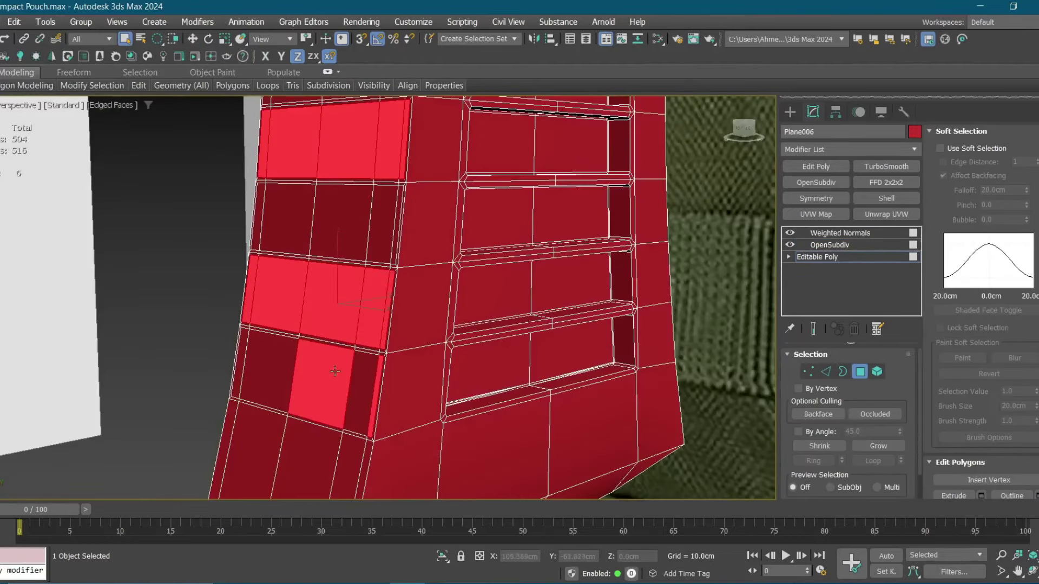
left_click(211, 361, "shift")
mouse_move(335, 371)
middle_mouse_down("alt")
mouse_move(211, 361)
mouse_move(236, 416)
middle_mouse_up("alt")
left_click(228, 252, "ctrl")
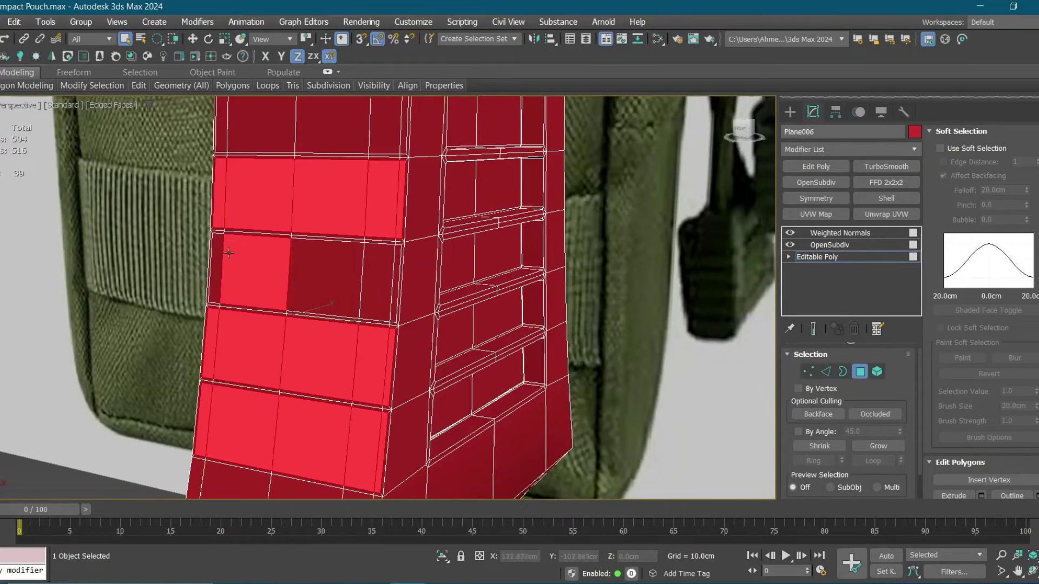
middle_click_drag(394, 263, 395, 250, "alt")
left_click(395, 250, "ctrl")
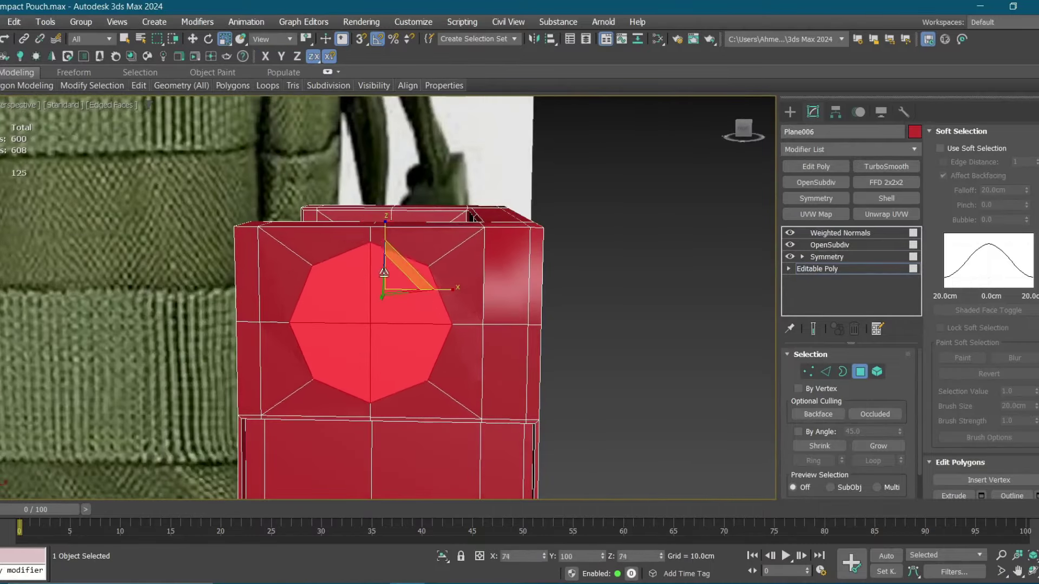
key("f")
key("p")
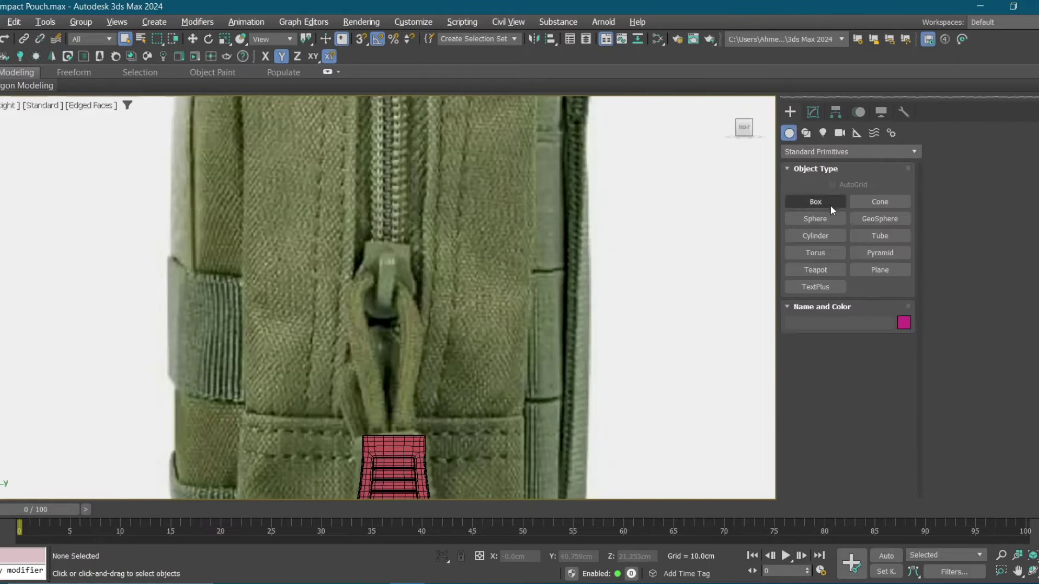
Draw the cord Line spline and raise it slightly above the pull tab.
left_click(815, 219)
scroll(376, 409, "up", 3)
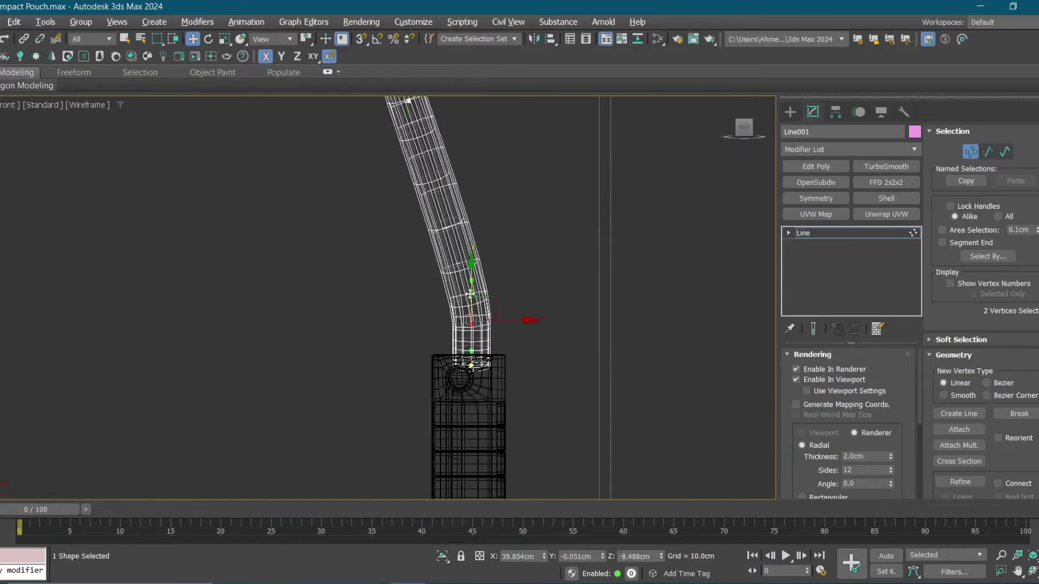
key("w")
scroll(427, 320, "down", 4)
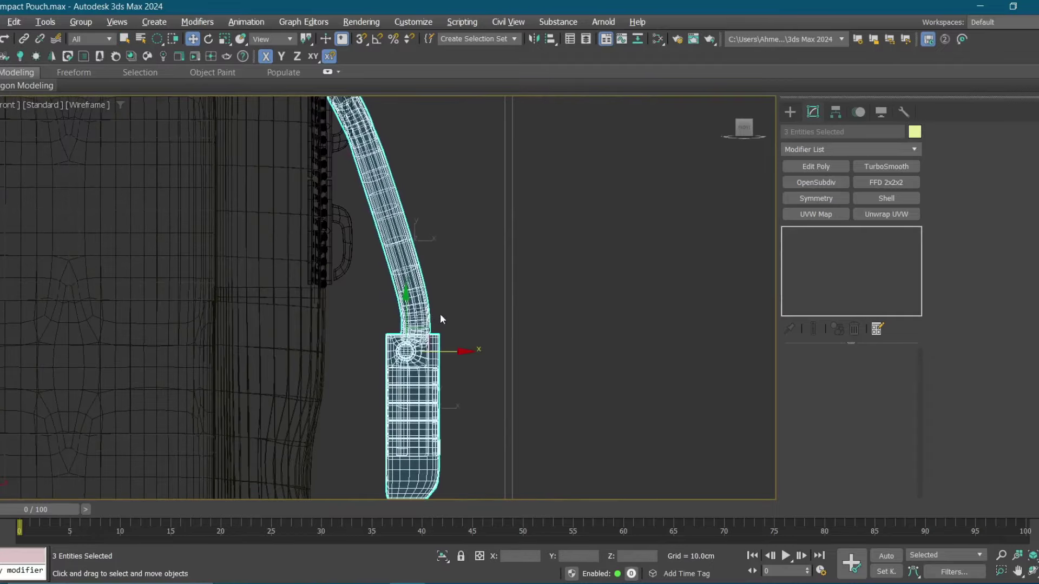
left_click_drag(406, 337, 406, 323)
key("p")
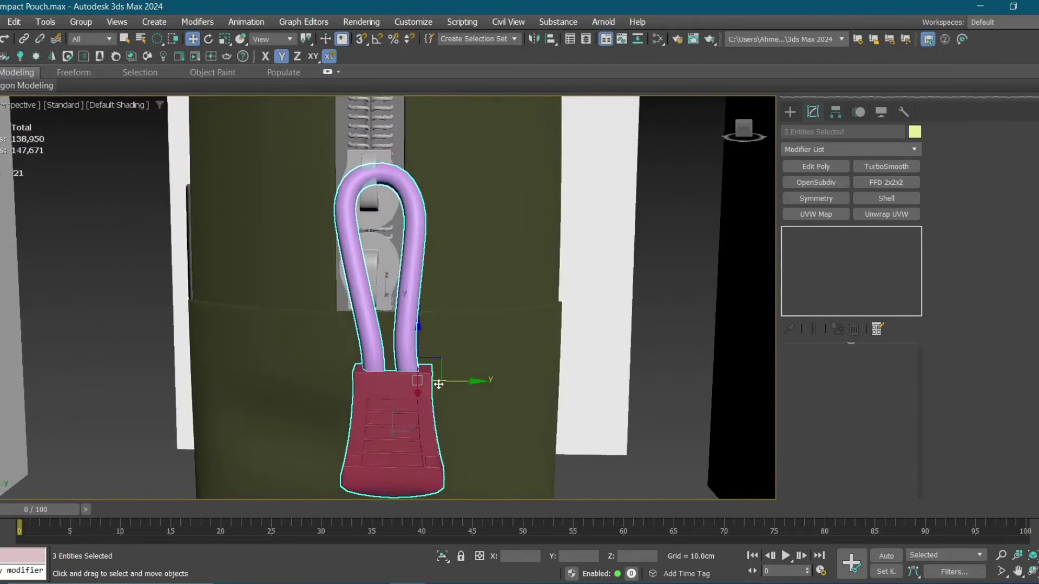
Select and reposition the cord's vertices to shape the loop.
left_click(401, 197)
key("1")
key("F3")
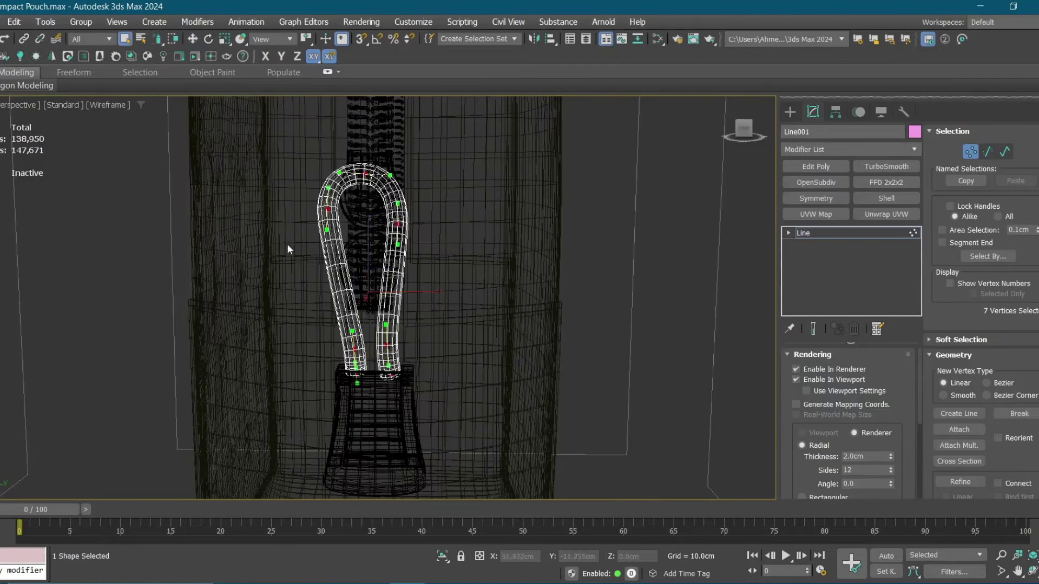
left_click_drag(378, 162, 412, 217)
key("w")
key("F3")
middle_click_drag(423, 206, 457, 211, "alt")
scroll(494, 198, "up", 3)
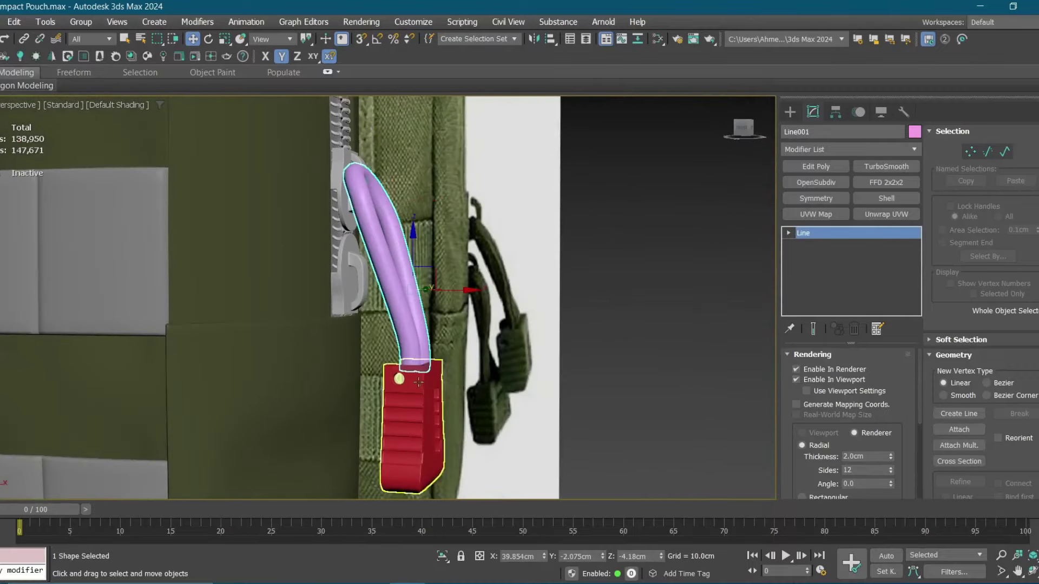
key("q")
middle_click_drag(419, 382, 462, 113, "alt")
scroll(405, 365, "up", 3)
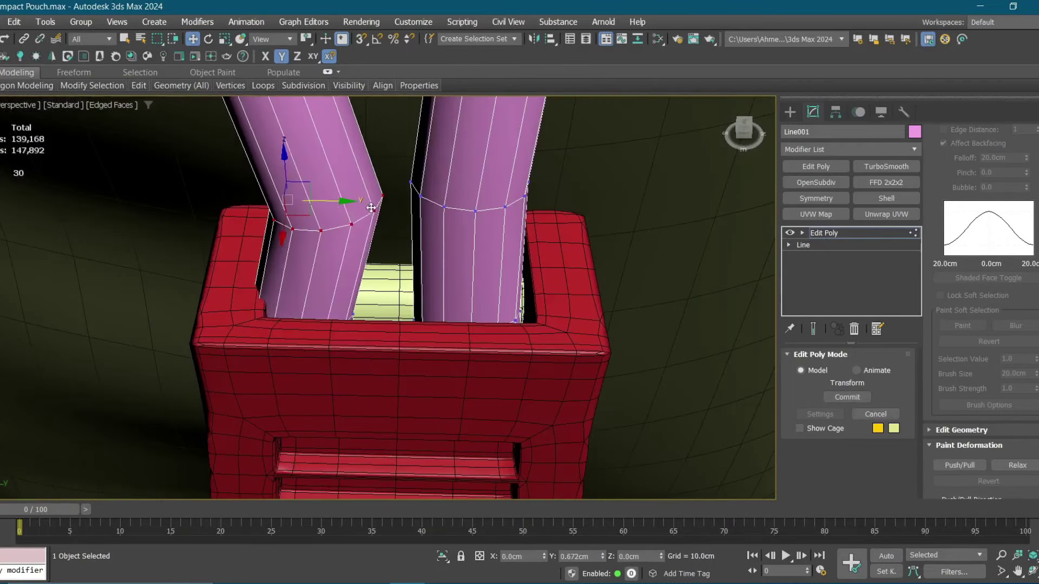
Select the lower vertex ring and the faces across the top of the cord's arch.
left_click(353, 315)
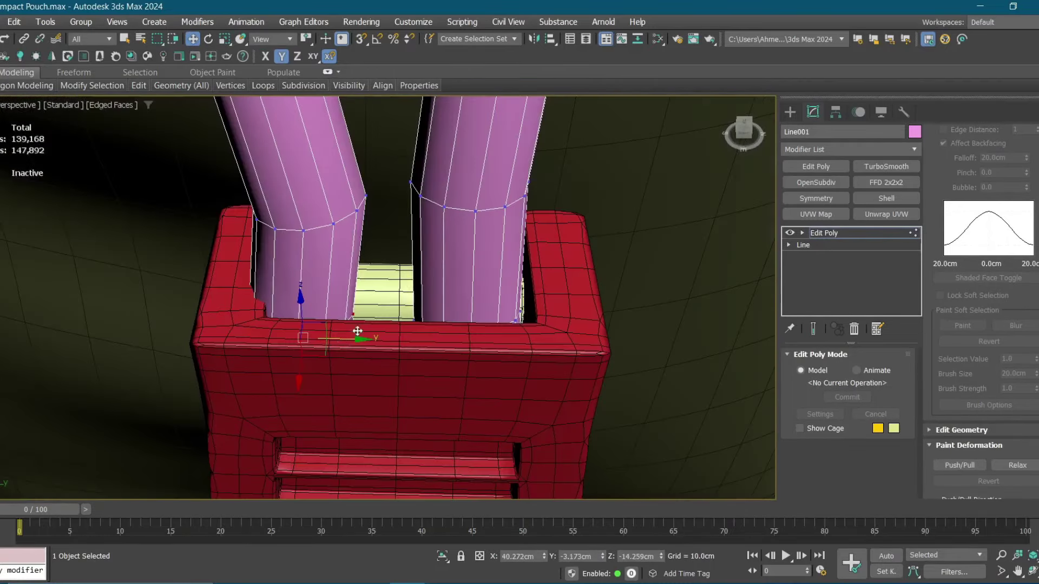
scroll(315, 231, "down", 3)
mouse_move(314, 231)
middle_mouse_down("alt")
mouse_move(391, 281)
mouse_move(374, 297)
middle_mouse_up("alt")
middle_click_drag(437, 310, 359, 268, "alt")
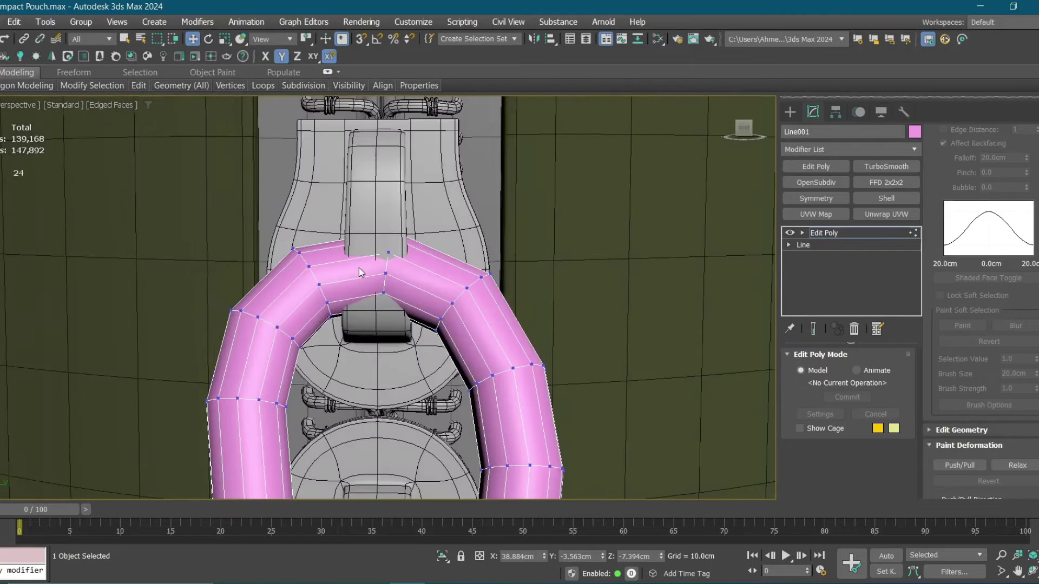
key("4")
middle_click_drag(420, 359, 301, 307, "alt")
mouse_move(311, 377)
middle_mouse_down("alt")
mouse_move(390, 267)
mouse_move(346, 293)
mouse_move(303, 260)
middle_mouse_up("alt")
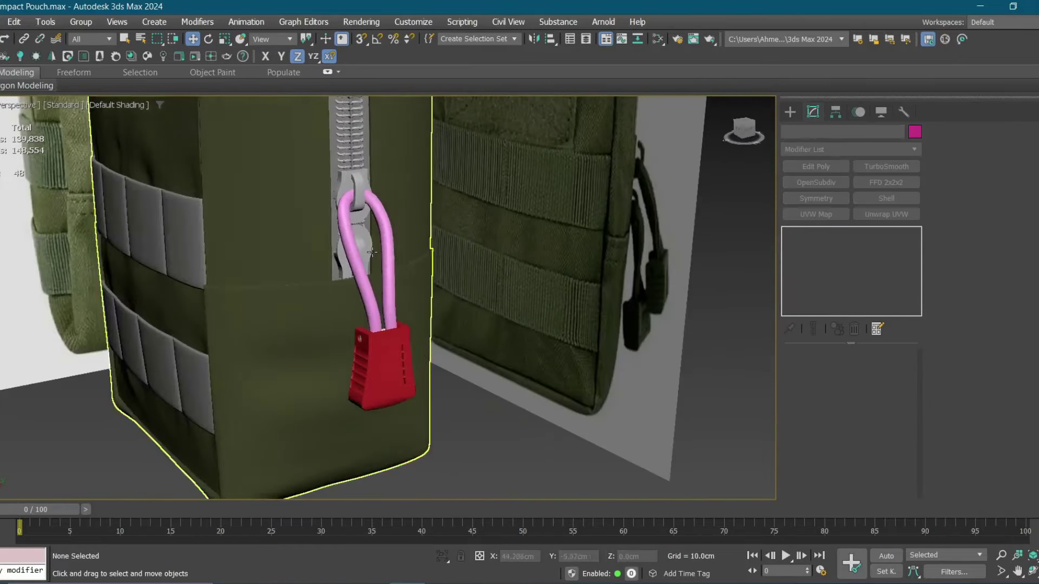
Make the cord grey using the object colour swatch.
left_click(359, 238)
left_click(915, 132)
left_click(592, 373)
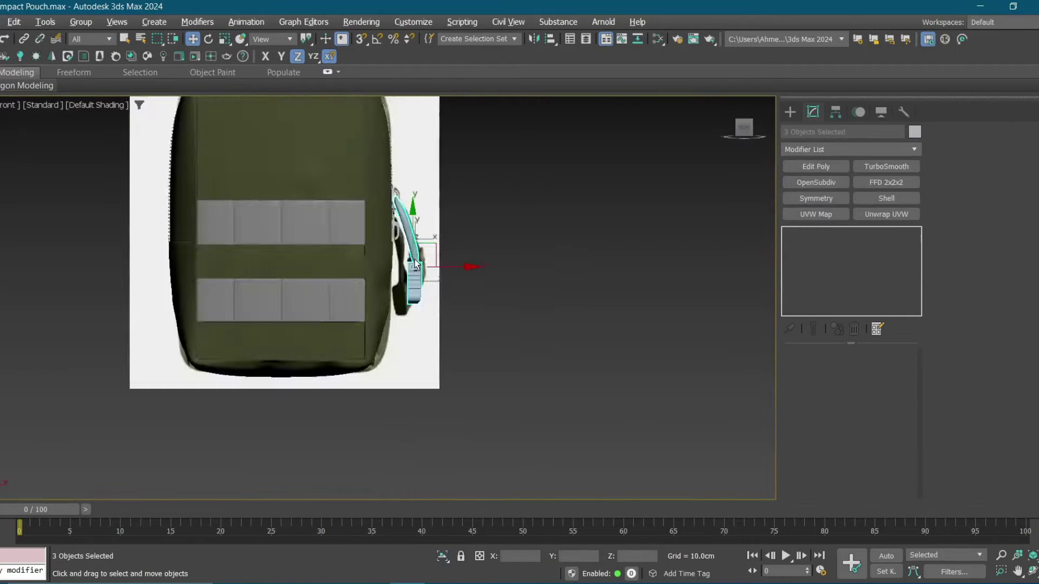
scroll(414, 259, "up", 5)
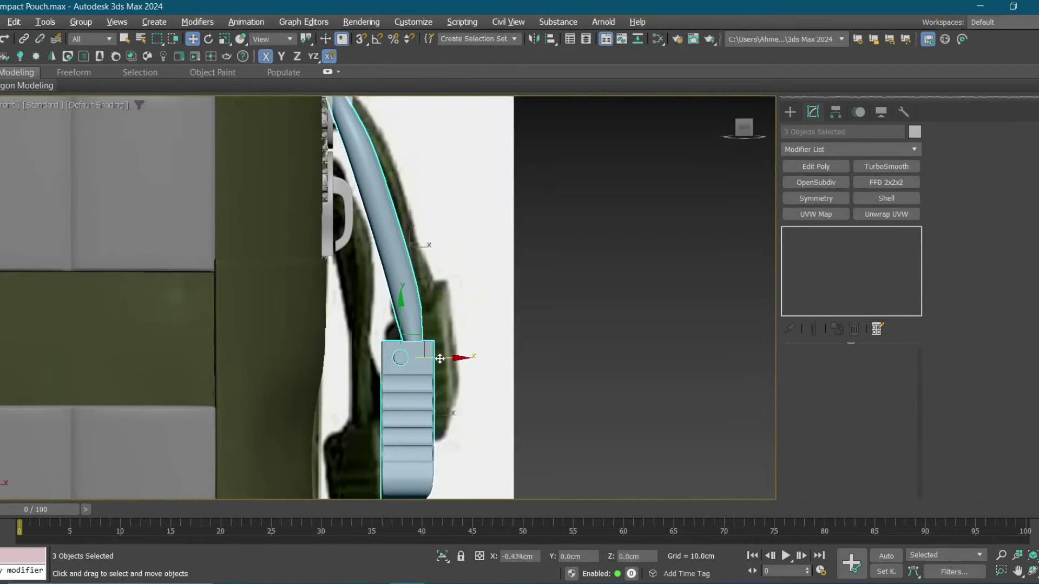
Select an edge loop around the cord in Edit Poly.
left_click(411, 303)
key("F3")
key("1")
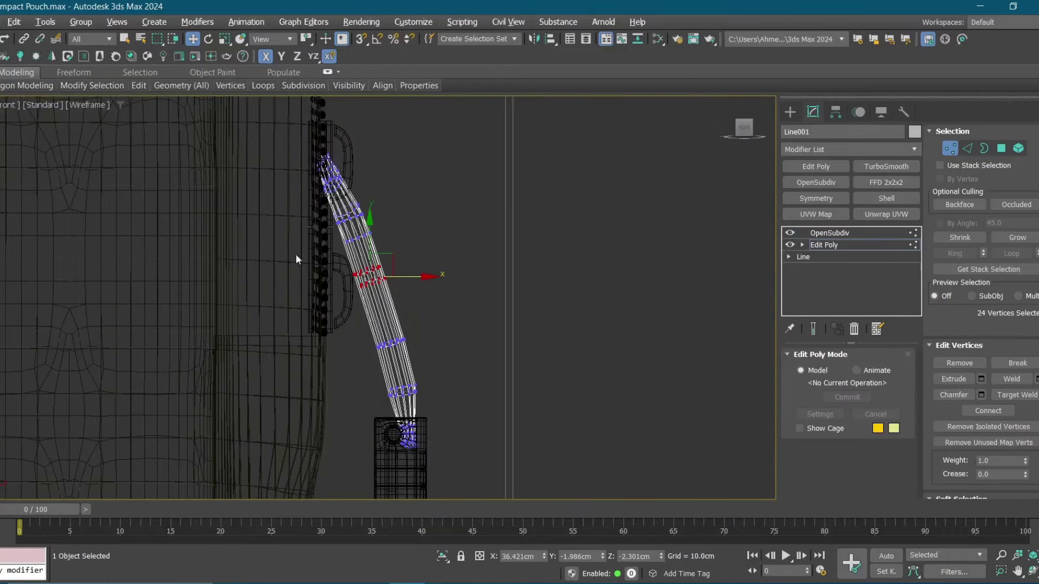
key("F3")
scroll(394, 206, "up", 5)
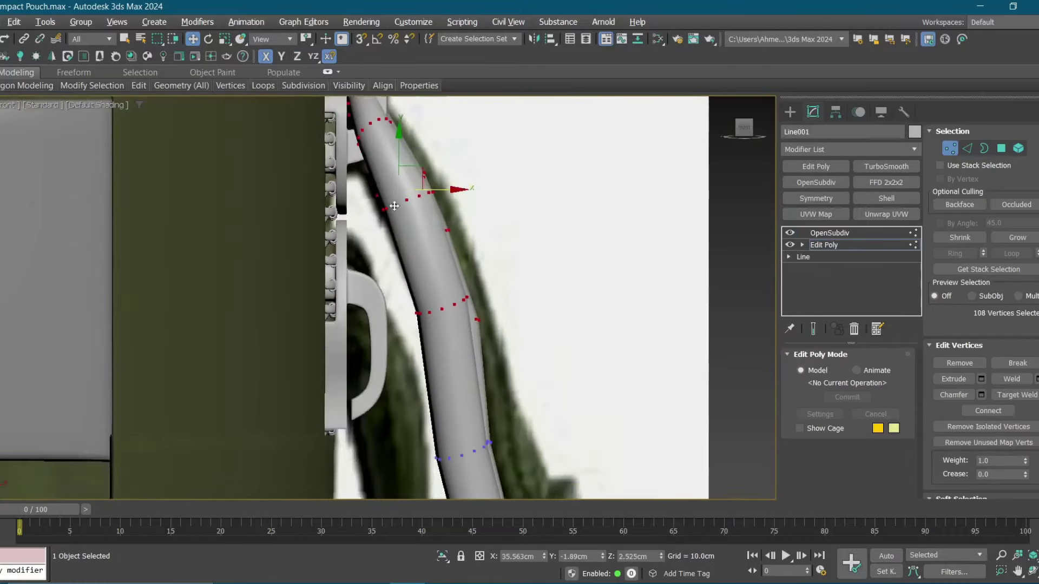
key("p")
scroll(373, 194, "down", 5)
key("2")
scroll(352, 188, "up", 5)
double_click(357, 217)
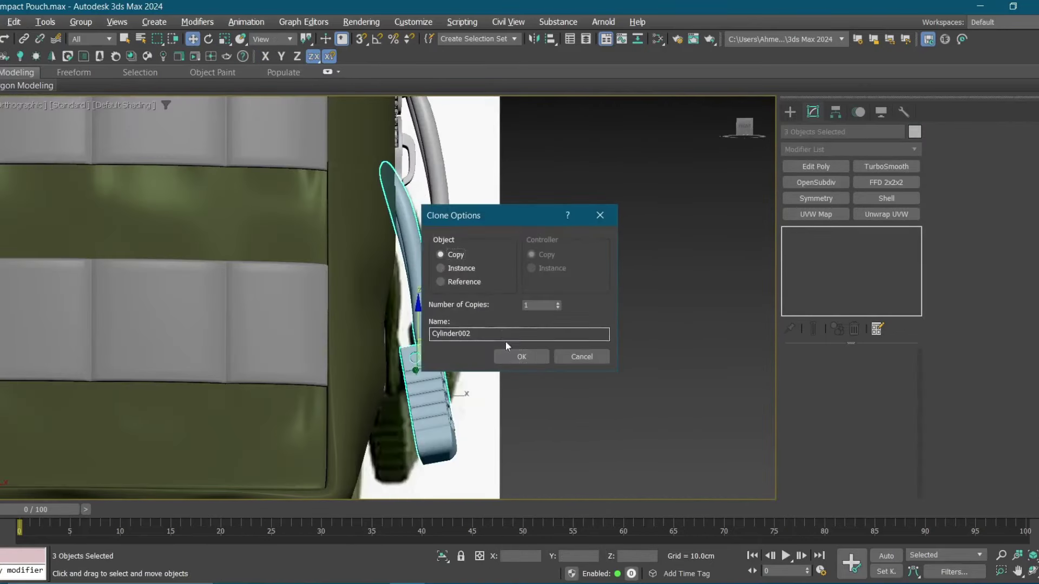
Clone the pull and cord, rotate the copy, and adjust a ring of its cord vertices.
left_click(509, 355)
key("e")
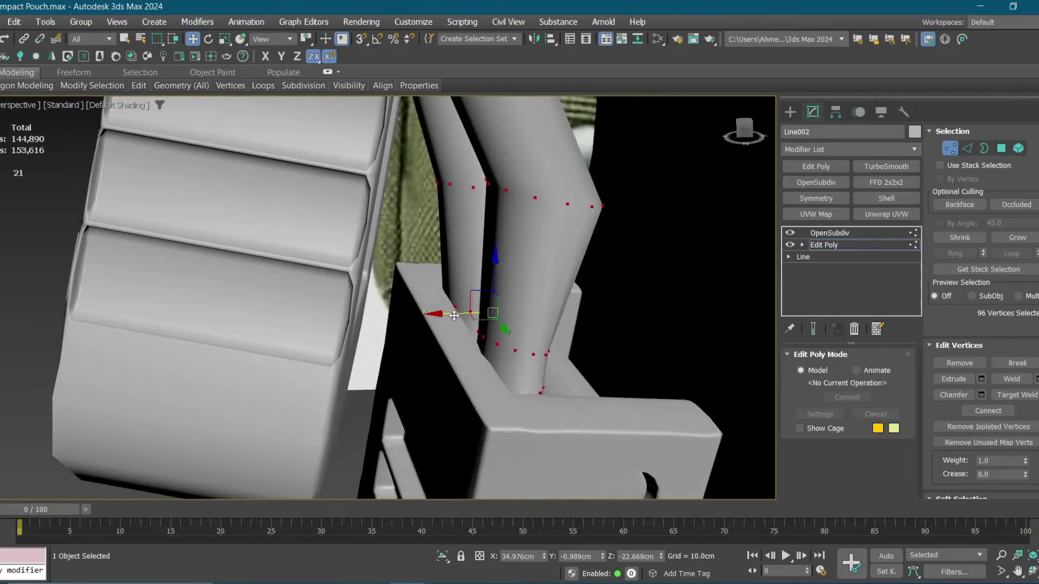
mouse_move(474, 290)
middle_mouse_down("alt")
mouse_move(323, 285)
mouse_move(367, 212)
mouse_move(352, 265)
mouse_move(368, 288)
middle_mouse_up("alt")
scroll(357, 254, "down", 3)
scroll(352, 264, "up", 3)
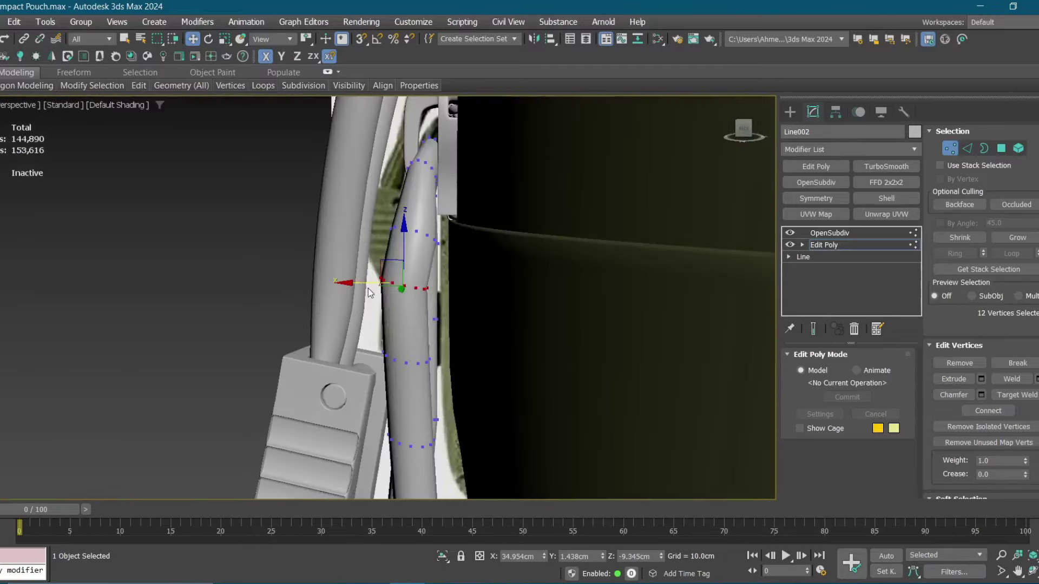
left_click_drag(368, 288, 438, 357, "alt")
mouse_move(439, 357)
middle_mouse_down("alt")
mouse_move(365, 231)
mouse_move(399, 264)
middle_mouse_up("alt")
key("2")
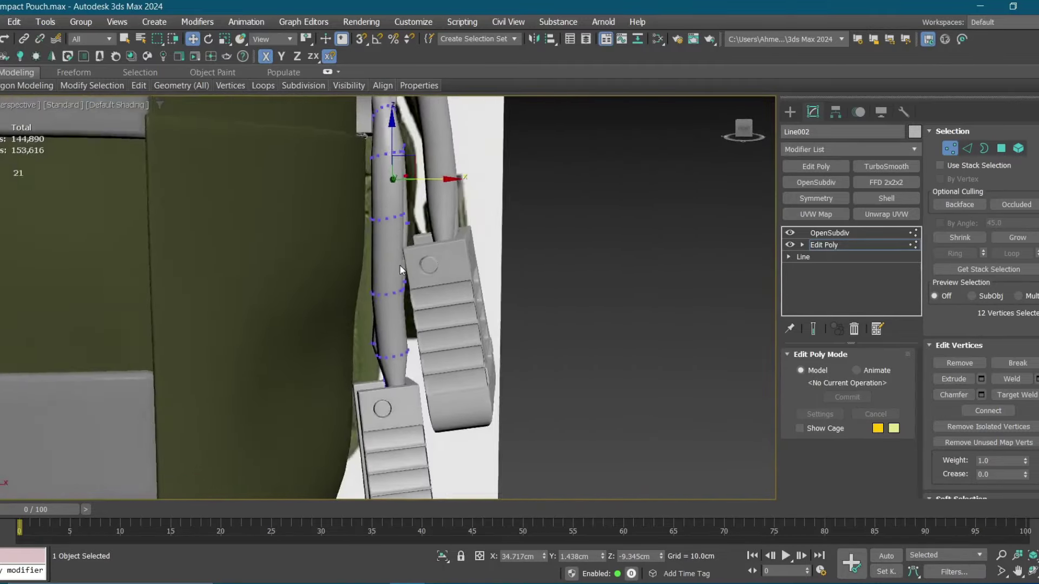
scroll(386, 309, "up", 3)
middle_click_drag(383, 309, 487, 314, "alt")
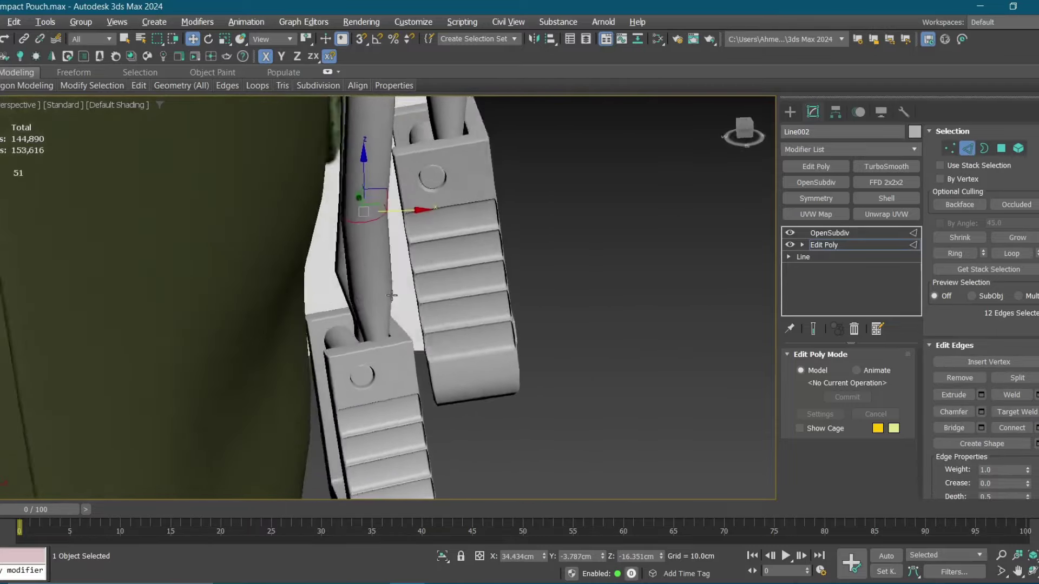
scroll(487, 314, "down", 3)
key("ctrl+a")
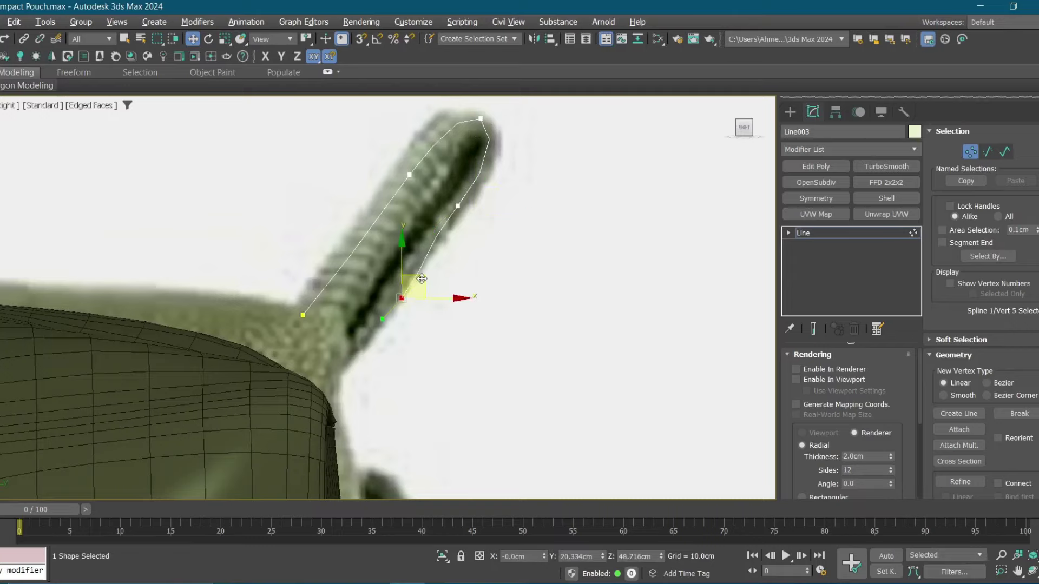
Refine the Line003 spline with extra points, then select all its vertices.
right_click(480, 298)
left_click(363, 352)
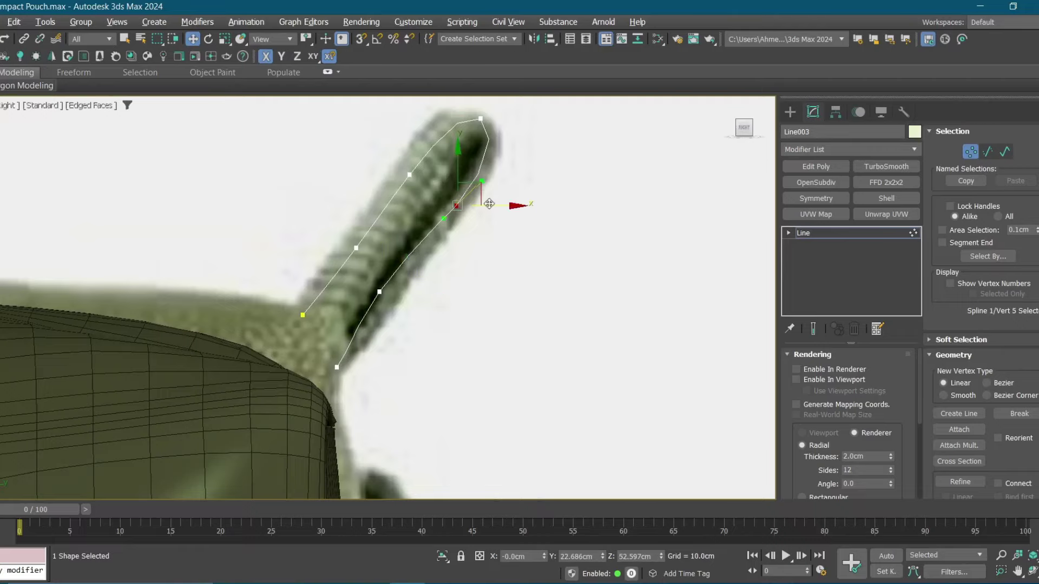
scroll(470, 258, "down", 2)
key("p")
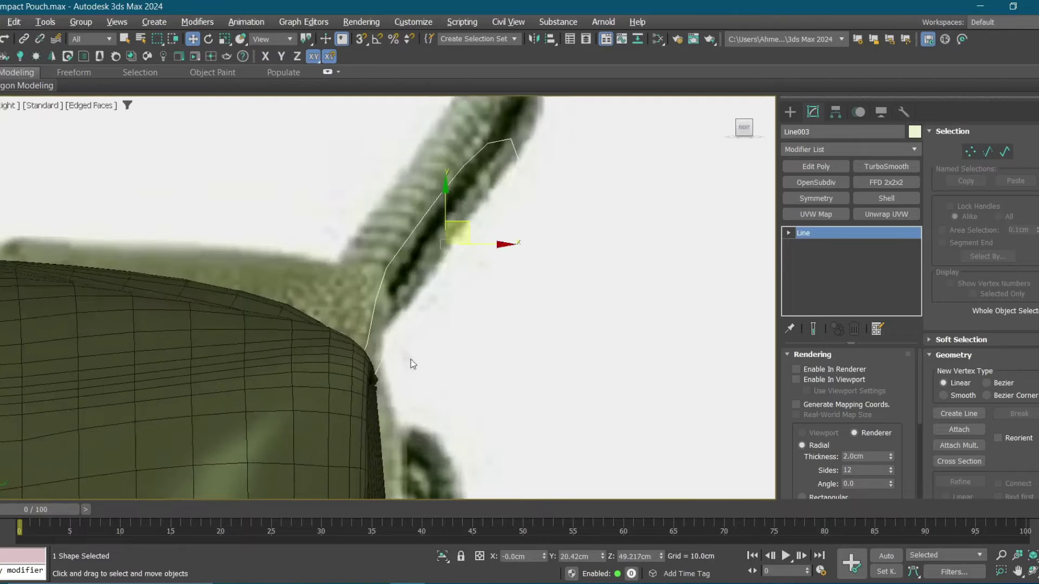
key("shift+z")
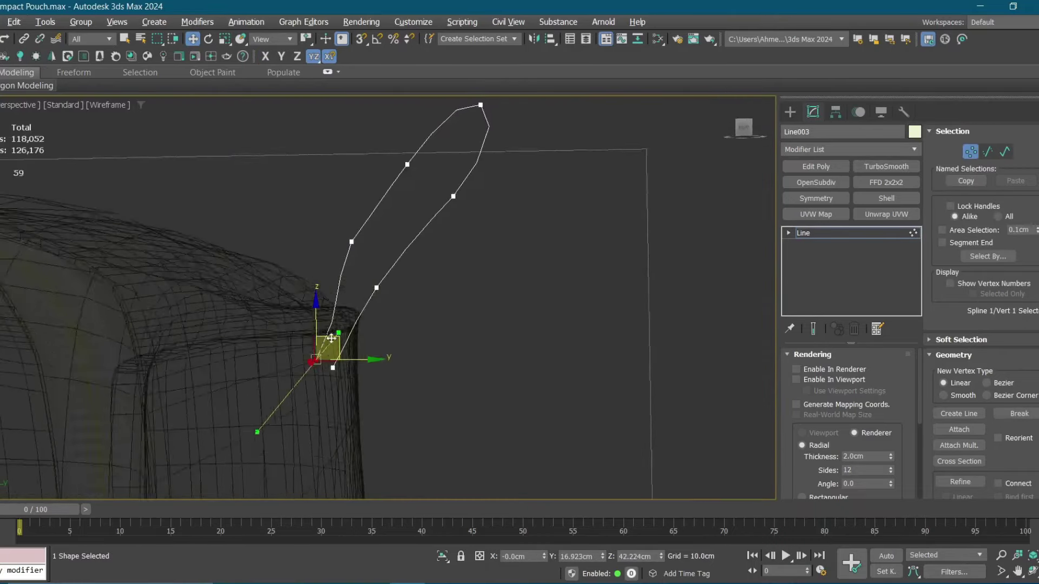
key("ctrl+a")
Make the strap's rectangular rendering profile 0.5cm wide.
key("alt+w")
key("alt+w")
middle_click_drag(358, 234, 378, 238, "alt")
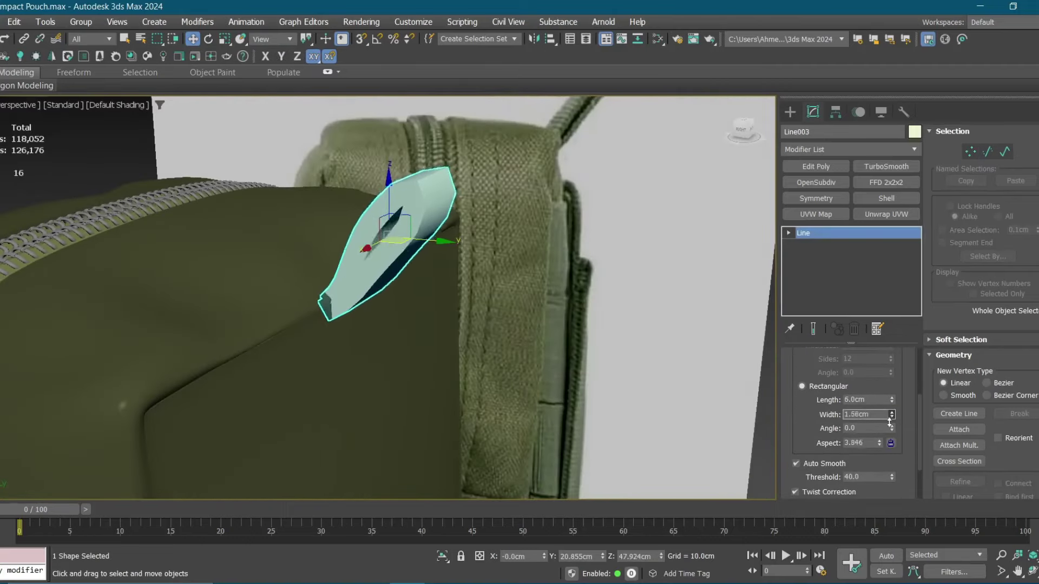
left_click_drag(891, 422, 890, 444)
middle_click_drag(606, 325, 639, 330, "alt")
key("Return")
Inspect the strap from several views, then select a vertex on the strap spline.
middle_click_drag(529, 176, 277, 382, "alt")
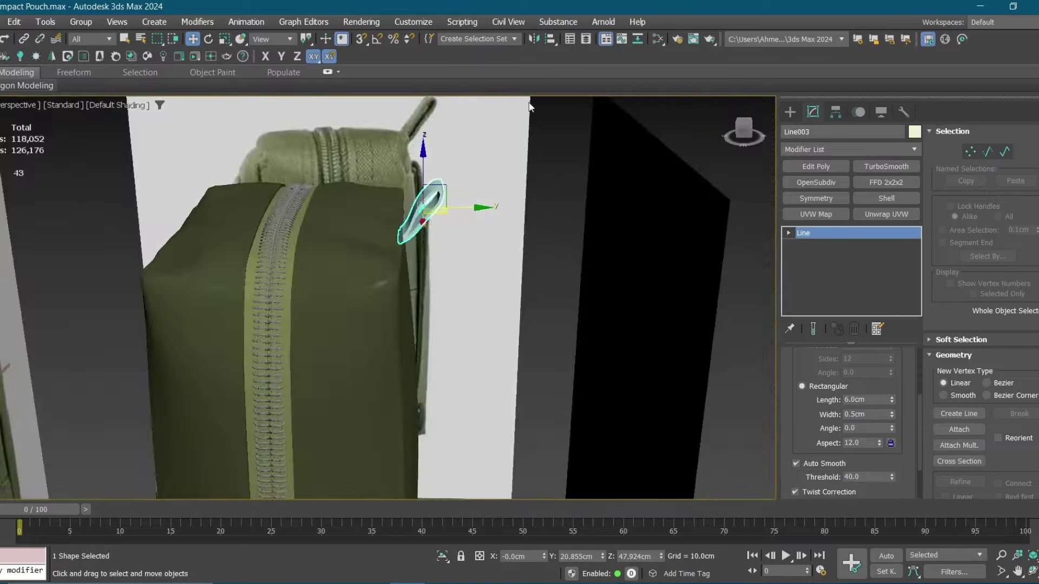
key("shift+z")
key("f")
key("F3")
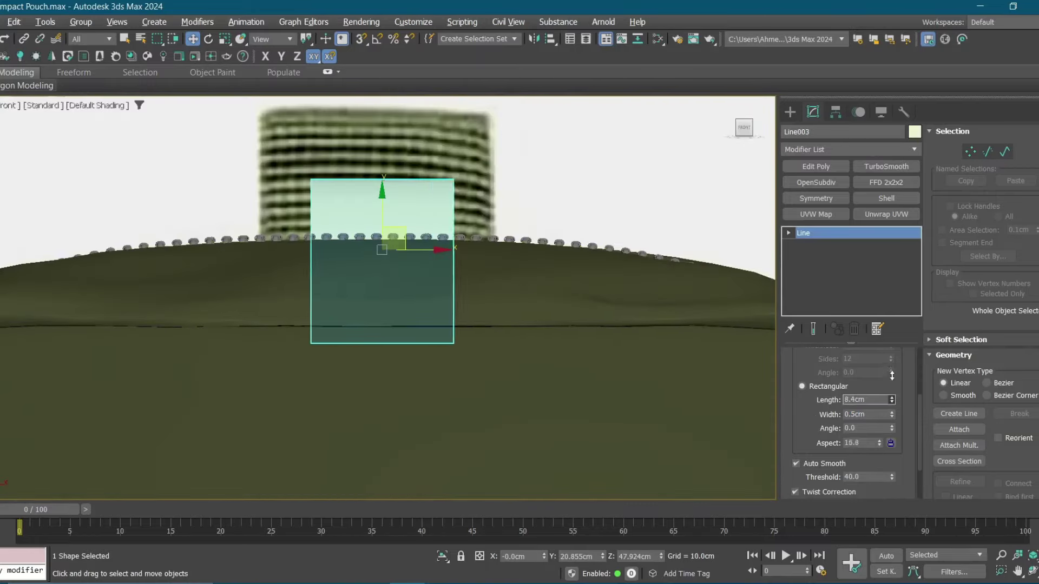
key("p")
mouse_move(508, 217)
middle_mouse_down("alt")
mouse_move(447, 20)
mouse_move(308, 332)
middle_mouse_up("alt")
key("z")
key("f")
key("r")
key("F3")
key("1")
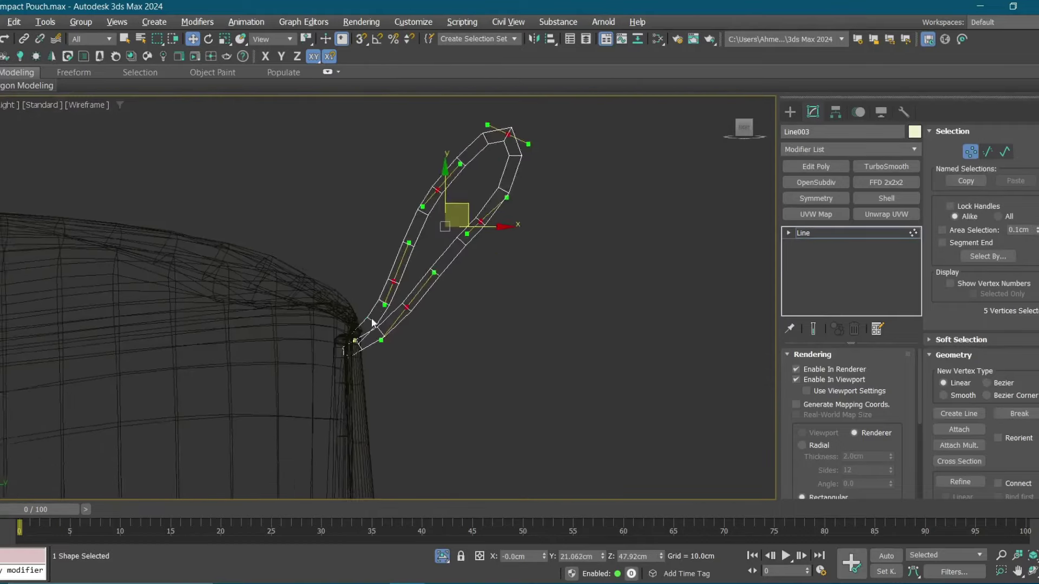
left_click(337, 358)
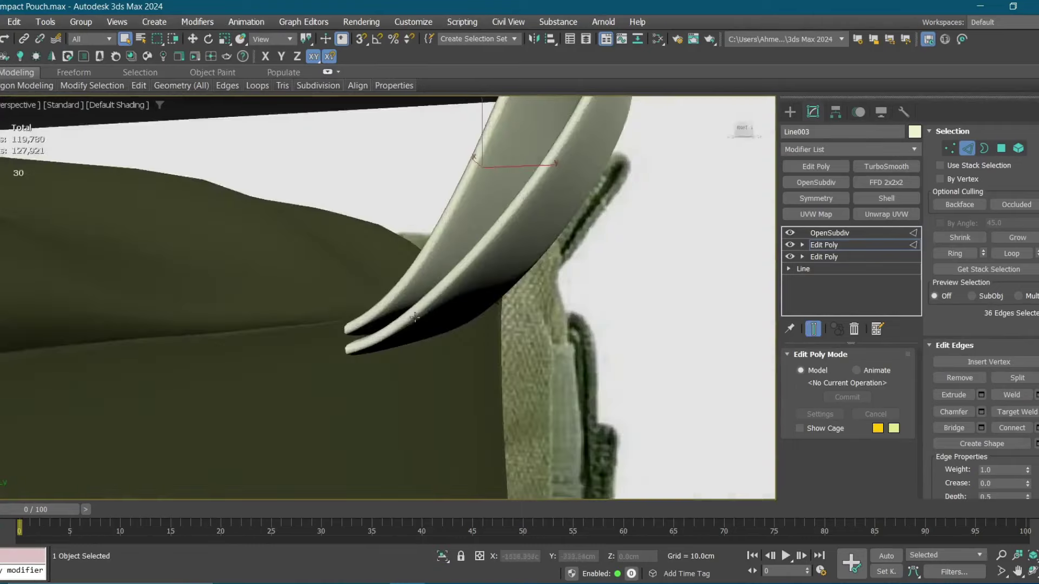
Select the strap vertices where it meets the pouch, with Show End Result on.
key("alt+w")
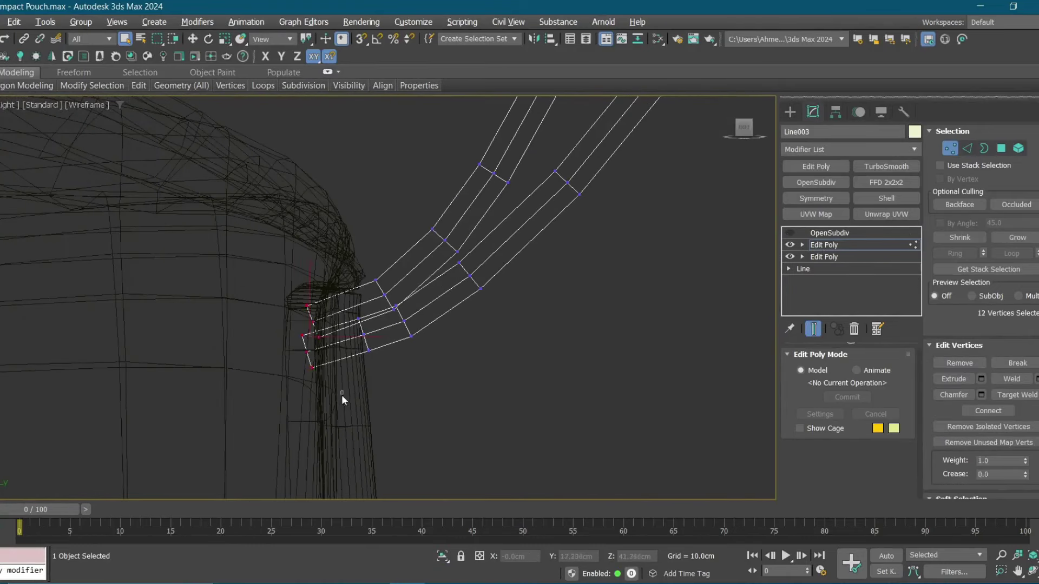
key("ctrl+a")
scroll(356, 314, "up", 4)
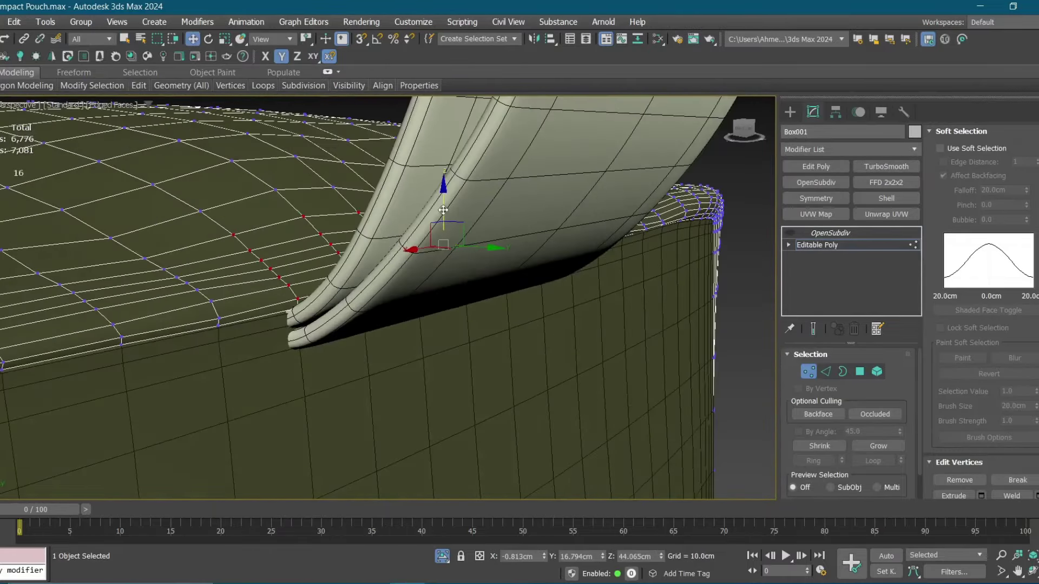
middle_click_drag(443, 210, 446, 220, "alt")
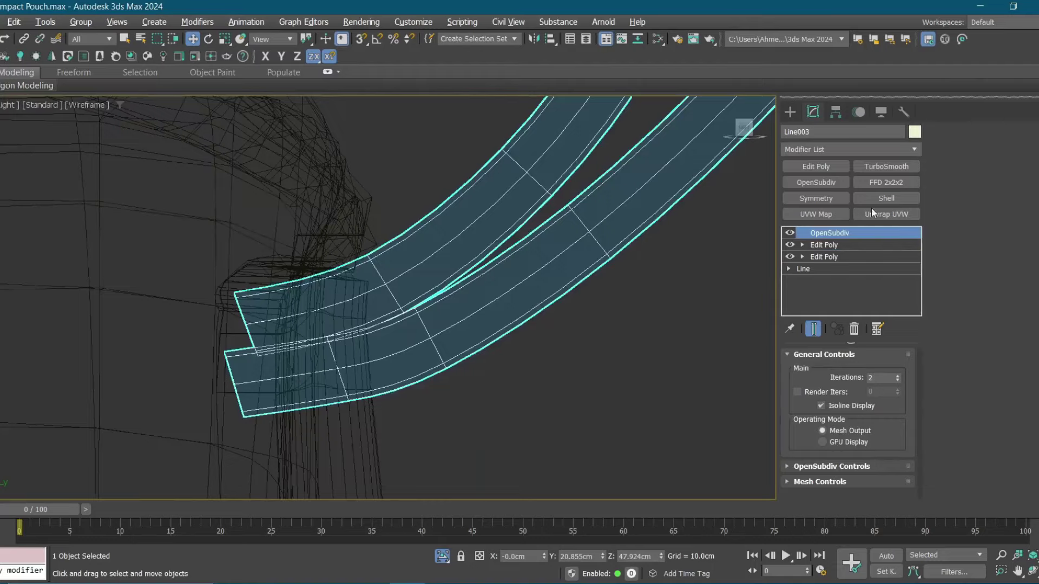
left_click_drag(157, 235, 362, 363)
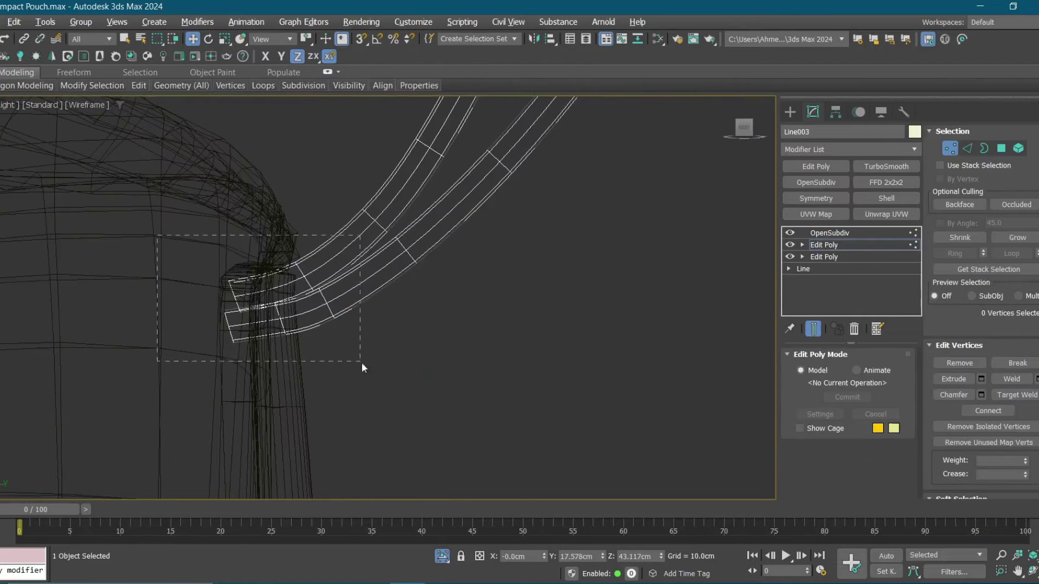
left_click(813, 328)
key("e")
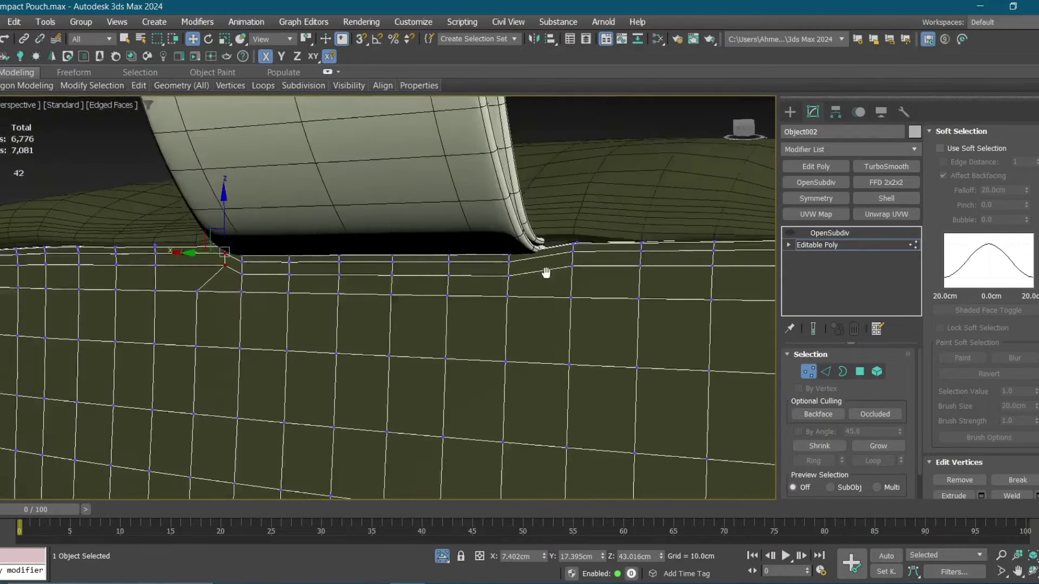
Rotate the strap's base vertices so the base sits neatly against the pouch.
middle_click_drag(112, 267, 370, 237, "alt")
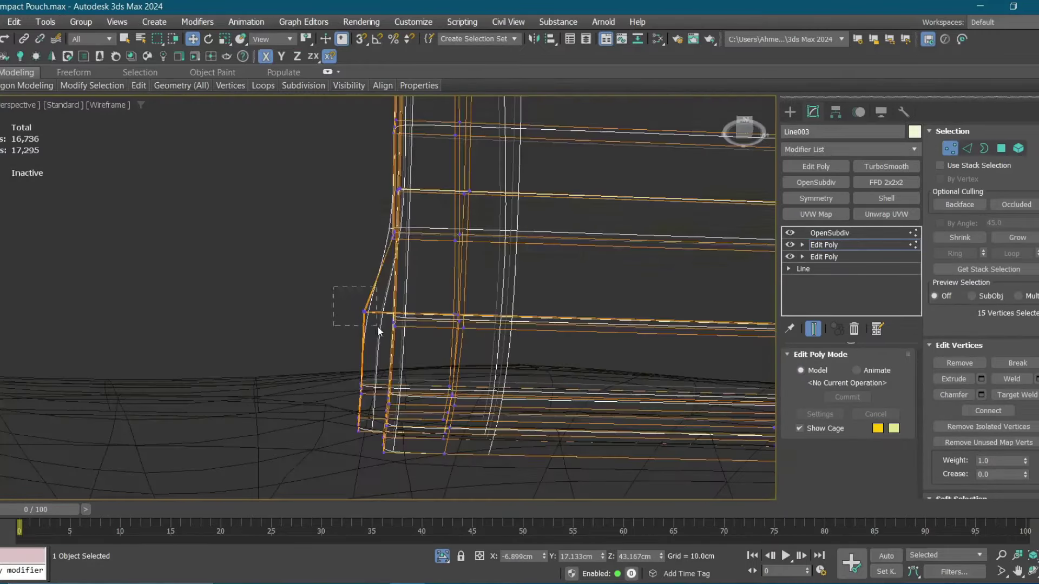
scroll(248, 313, "up", 5)
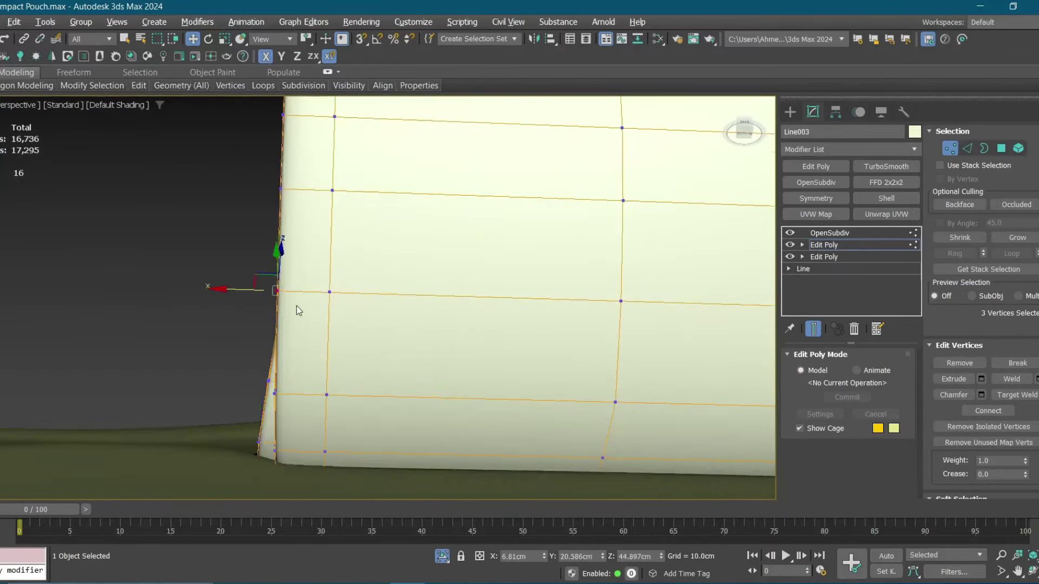
mouse_move(249, 312)
middle_mouse_down("alt")
mouse_move(370, 322)
mouse_move(407, 257)
mouse_move(395, 299)
middle_mouse_up("alt")
key("F3")
key("F3")
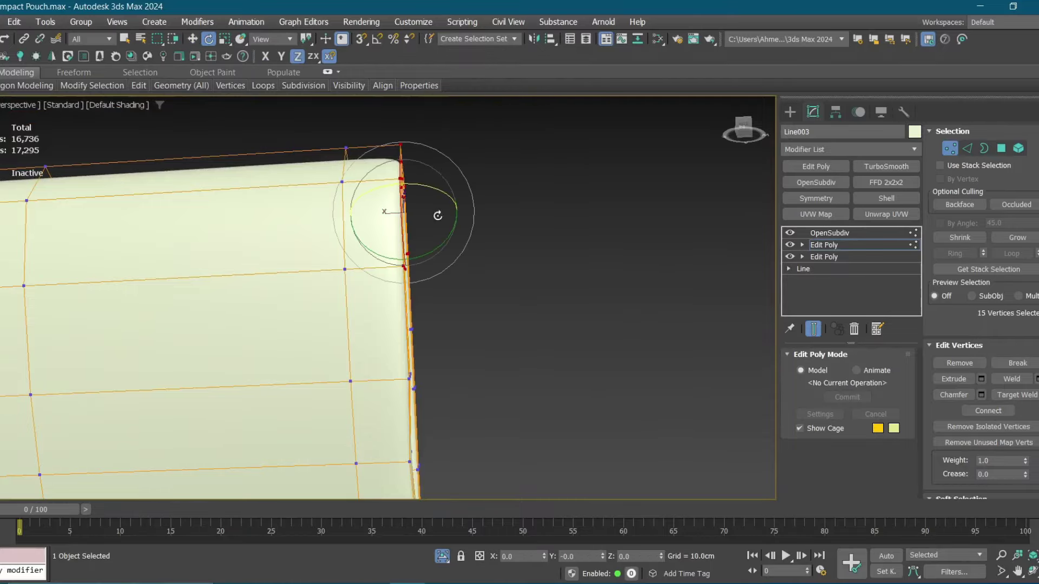
middle_click_drag(438, 215, 403, 252, "alt")
key("w")
scroll(402, 252, "down", 3)
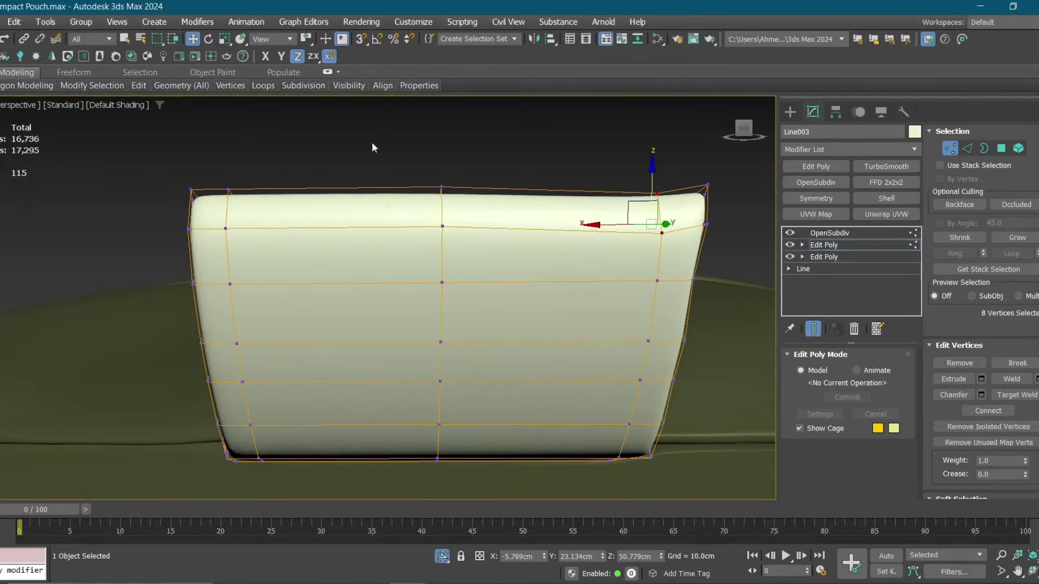
key("F3")
left_click_drag(303, 179, 233, 157)
key("F3")
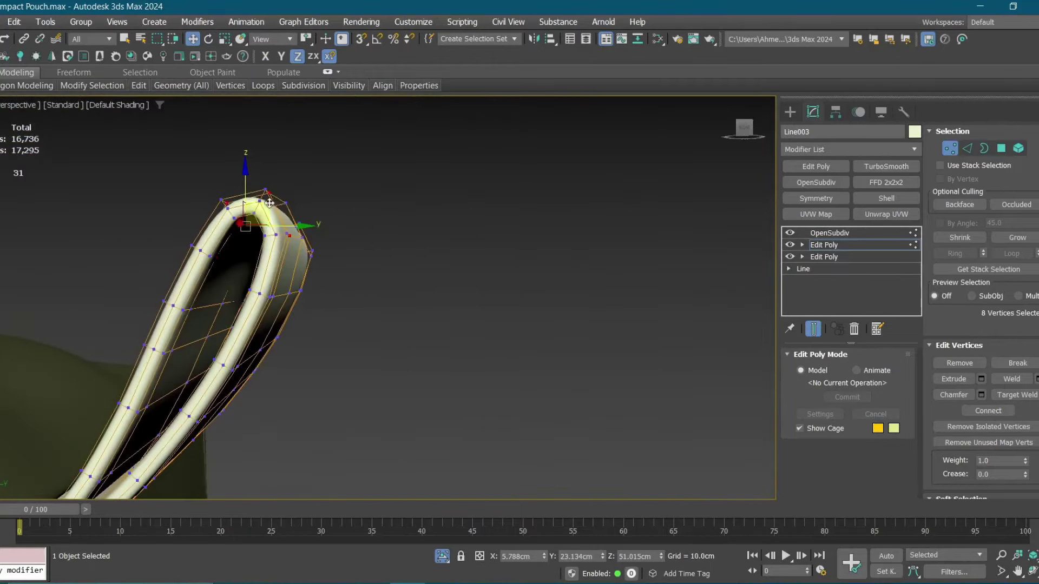
middle_click_drag(232, 157, 192, 191, "alt")
Nudge the strap loop vertices in the YZ plane to smooth the loop's curve.
key("q")
key("F3")
left_click_drag(135, 155, 225, 279)
key("F3")
mouse_move(226, 279)
middle_mouse_down("alt")
mouse_move(316, 269)
mouse_move(436, 315)
middle_mouse_up("alt")
scroll(316, 269, "up", 3)
key("w")
left_click(360, 301)
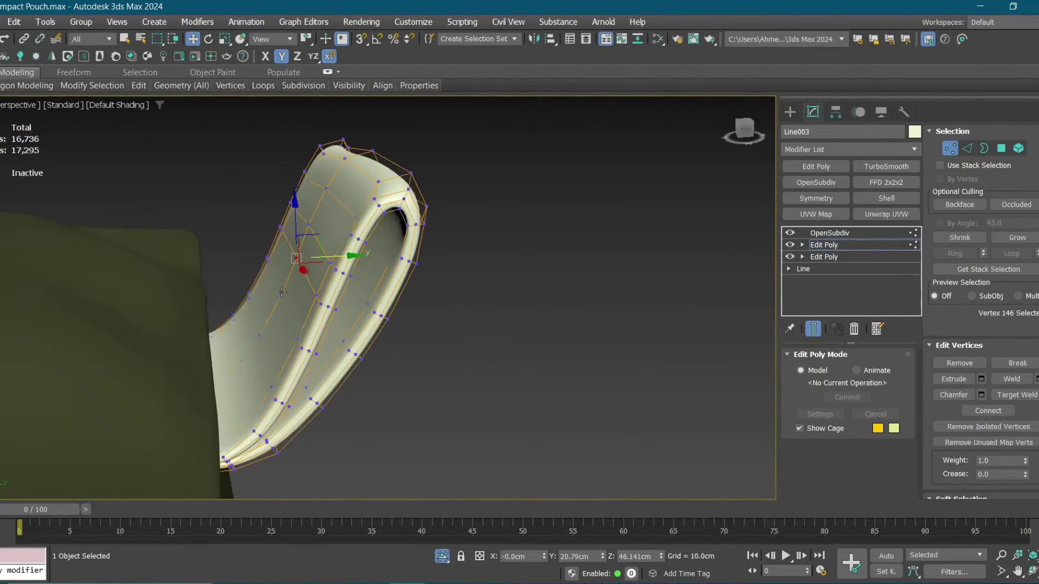
left_click(316, 237)
middle_click_drag(317, 237, 269, 331, "alt")
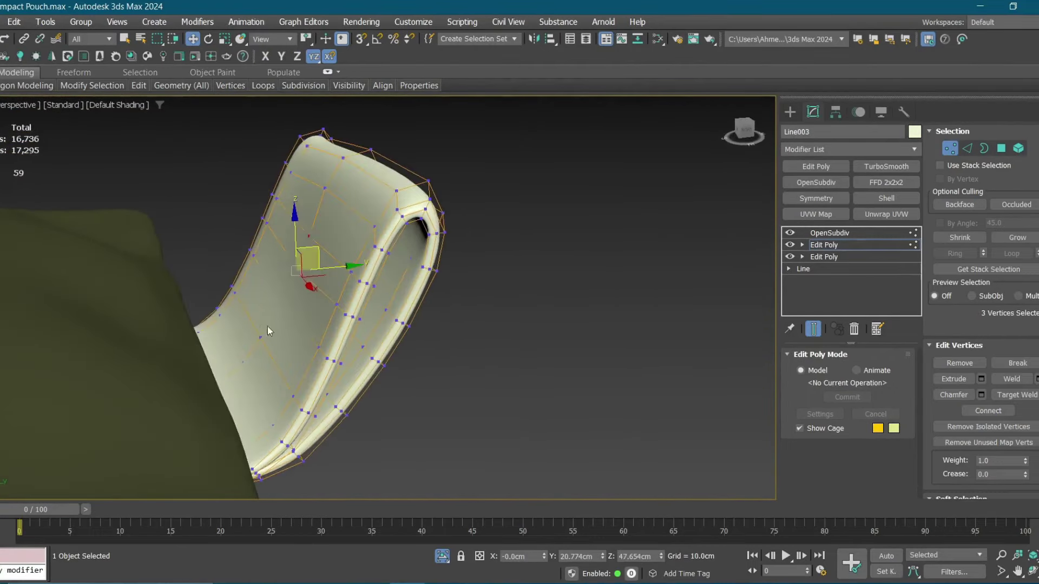
left_click(310, 237)
middle_click_drag(310, 237, 389, 294, "alt")
middle_click_drag(376, 227, 303, 328, "alt")
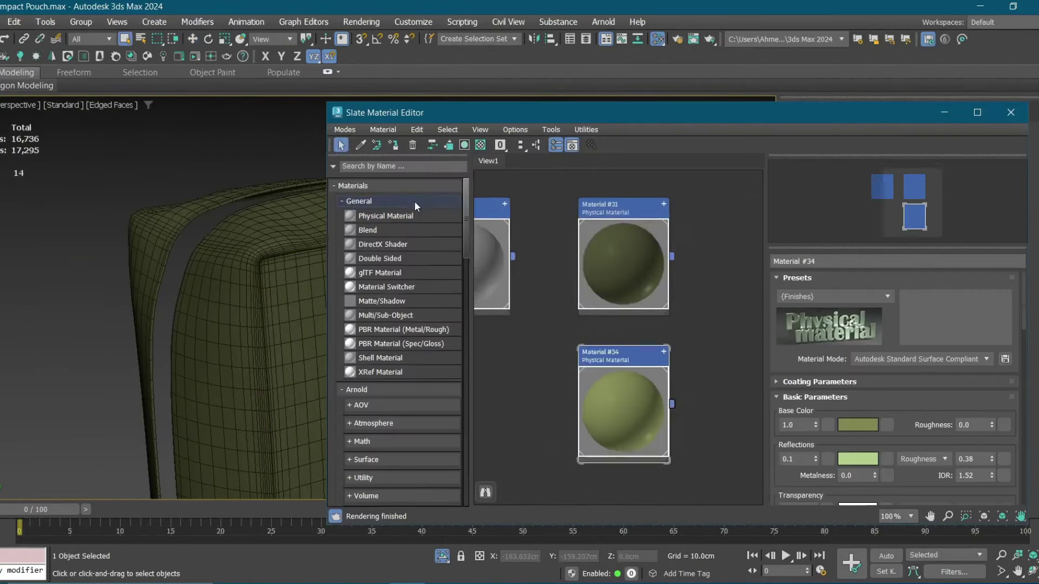
Make the pouch see-through and enter its Editable Poly Polygon level with edged faces.
right_click(623, 400)
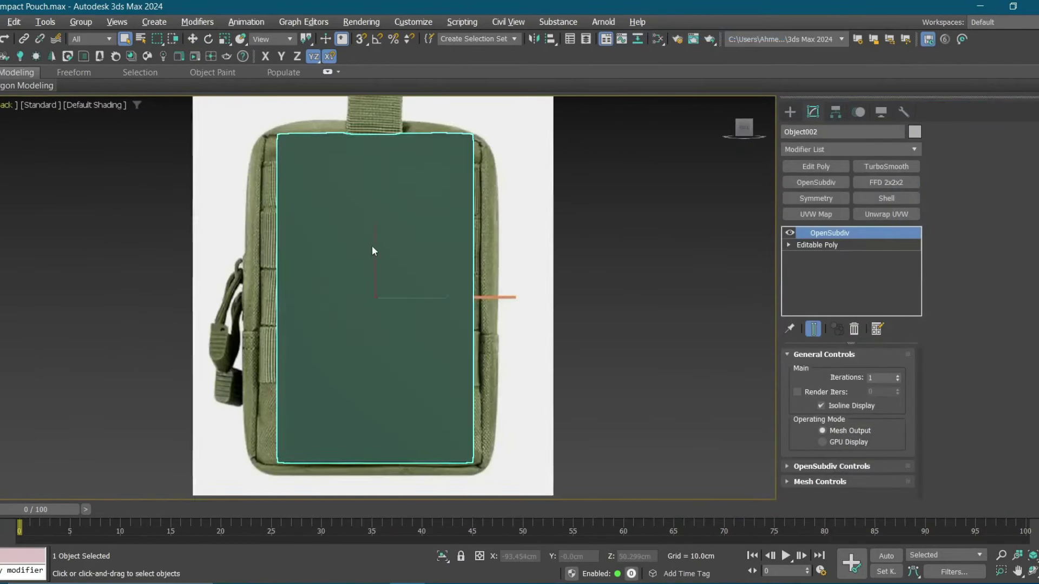
key("alt+x")
scroll(372, 251, "up", 3)
left_click(817, 244)
key("4")
key("F4")
scroll(485, 194, "up", 2)
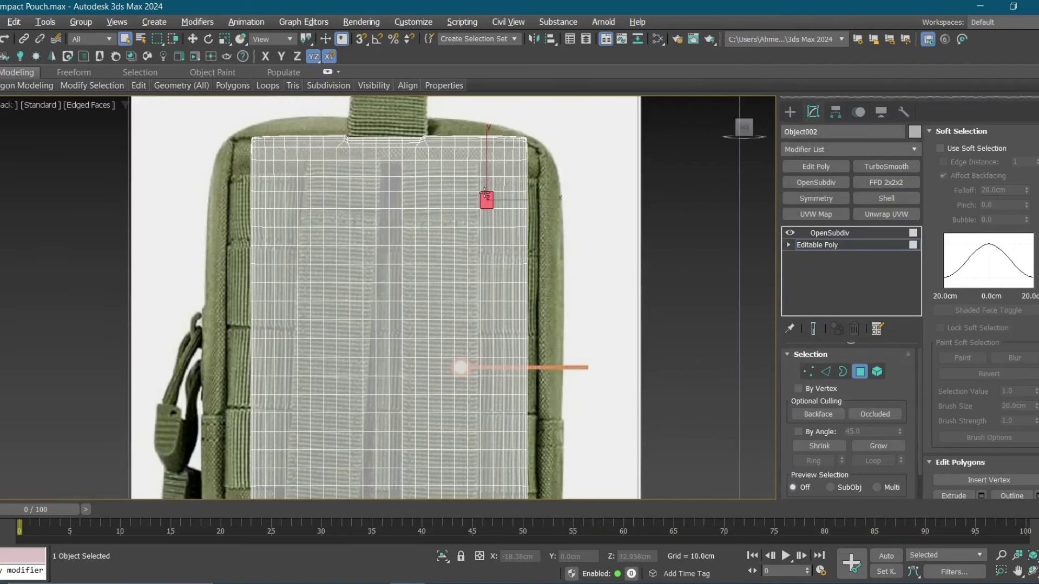
scroll(454, 190, "up", 3)
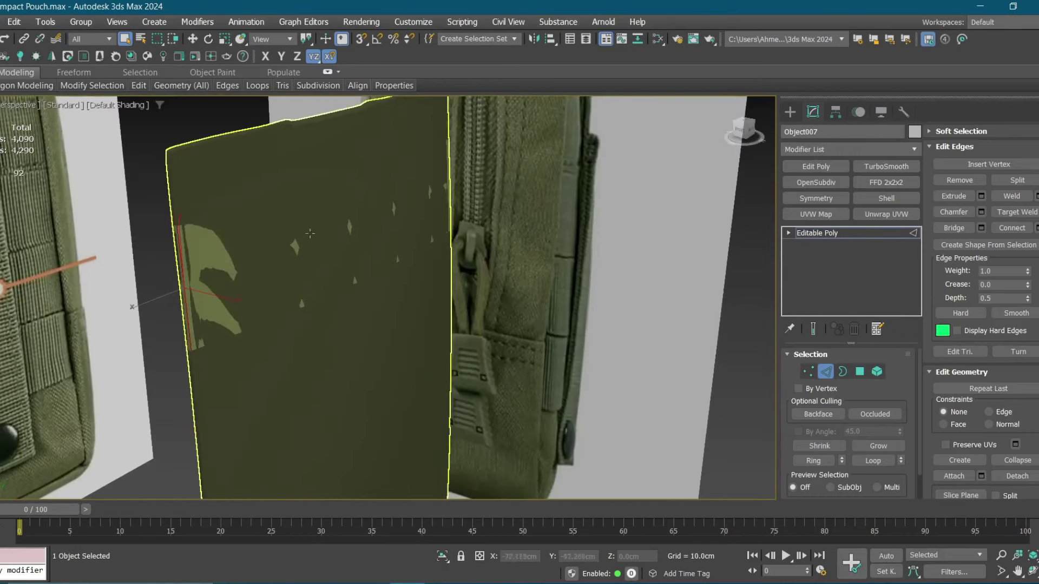
Add a Shell with 0.1cm outer thickness, adjust the pivot only, and select a panel edge.
left_click(887, 198)
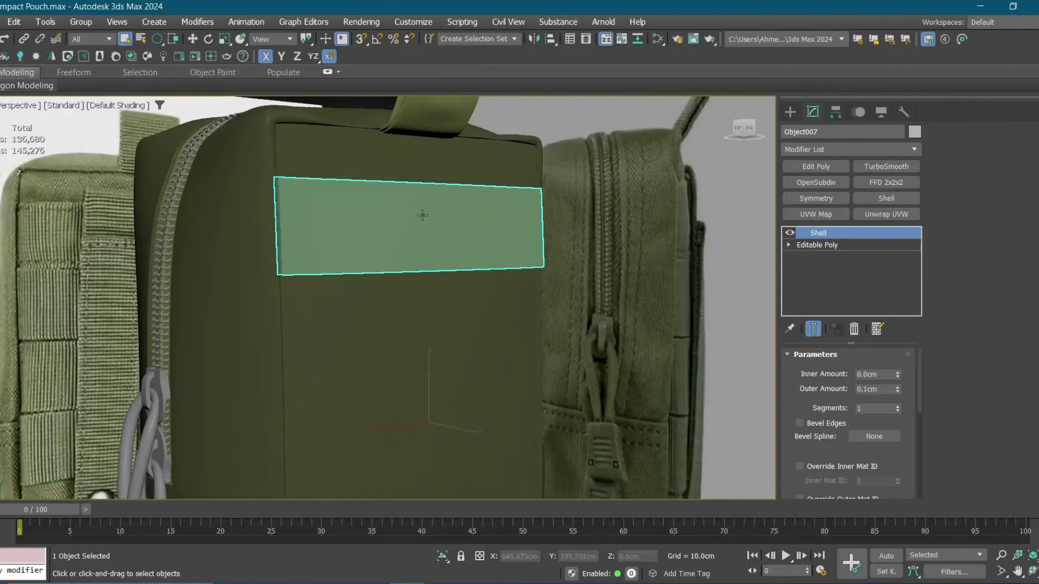
left_click(838, 113)
left_click(848, 202)
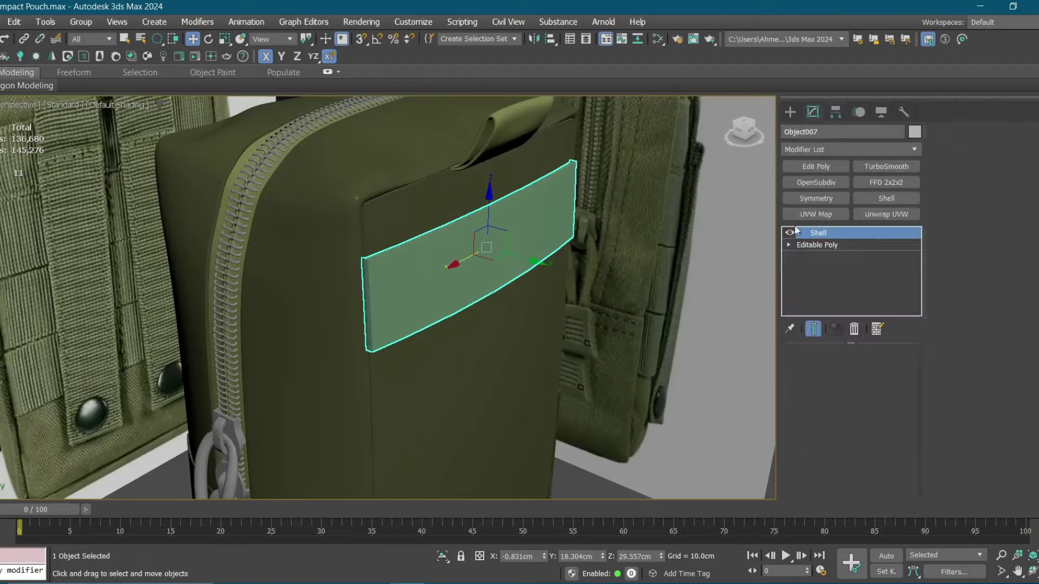
scroll(379, 261, "up", 5)
key("2")
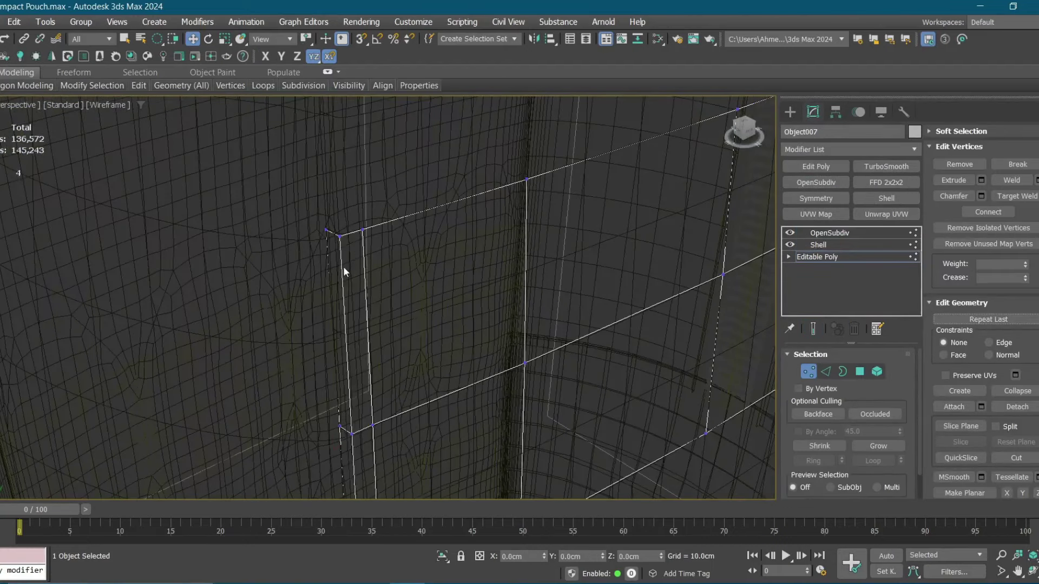
left_click(343, 266)
scroll(379, 306, "down", 5)
middle_click_drag(346, 307, 397, 206, "alt")
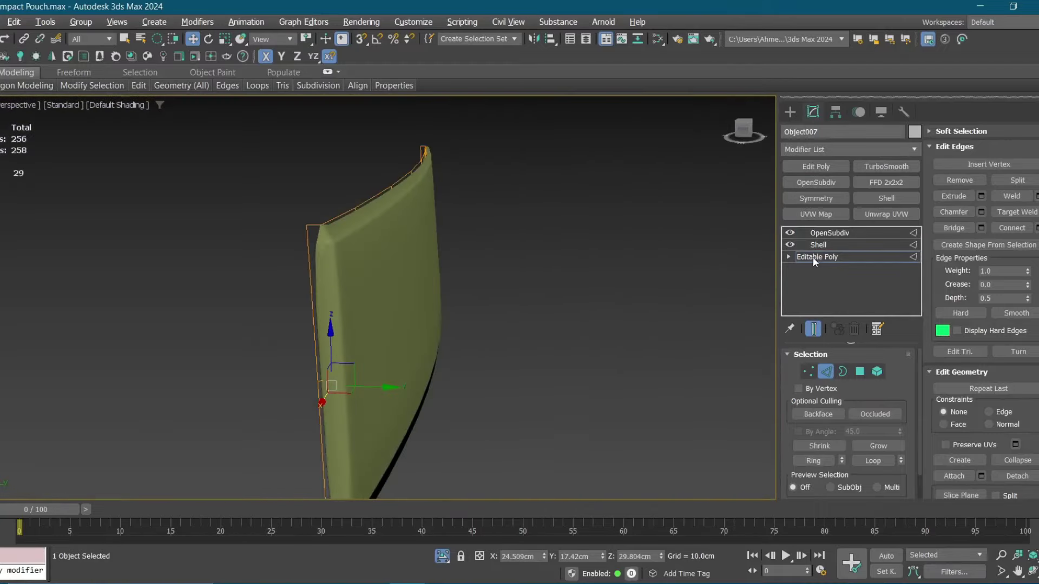
Add Edit Poly above Shell, then connect and scale new edge loops toward the strap edges.
left_click(818, 245)
left_click(815, 166)
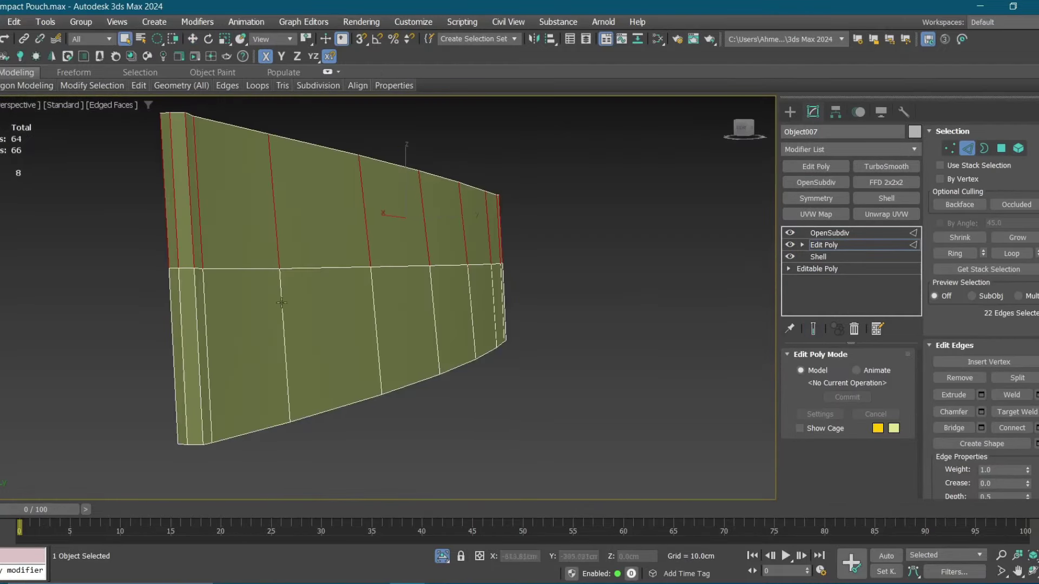
right_click(281, 302)
left_click(400, 249)
left_click(568, 336)
left_click(224, 39)
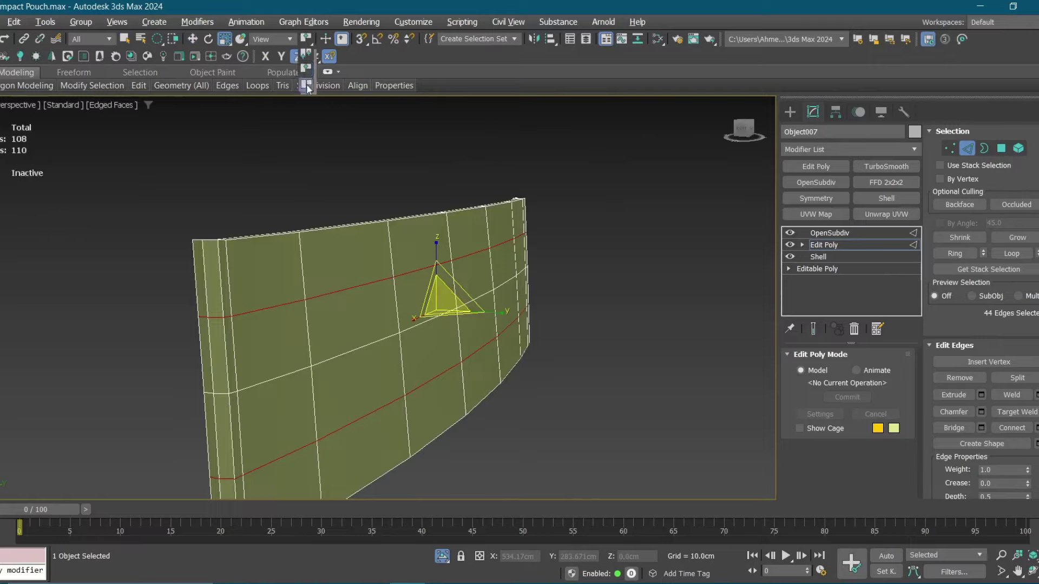
left_click(306, 85)
left_click_drag(437, 254, 463, 227)
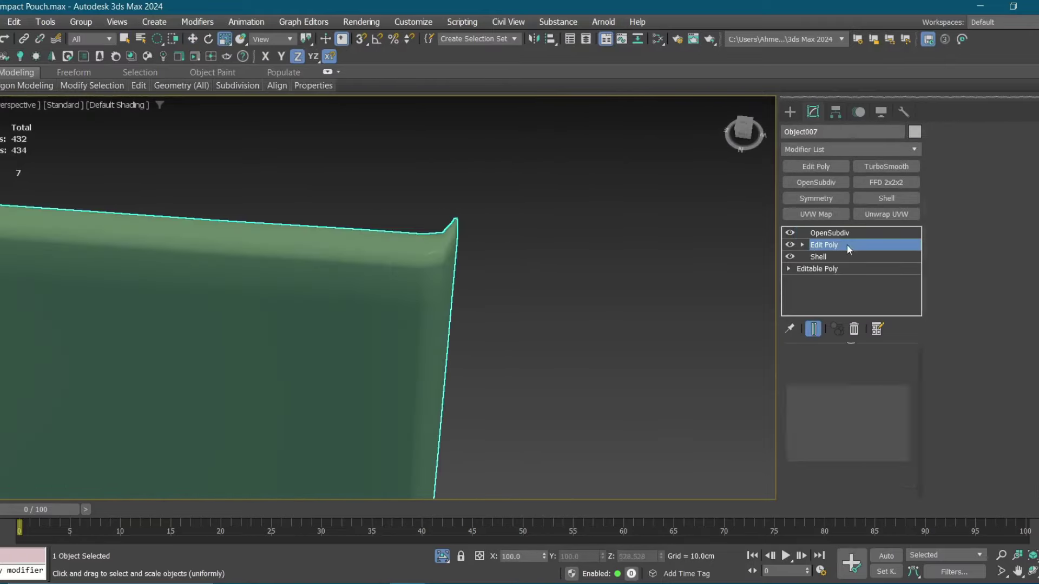
key("F3")
key("2")
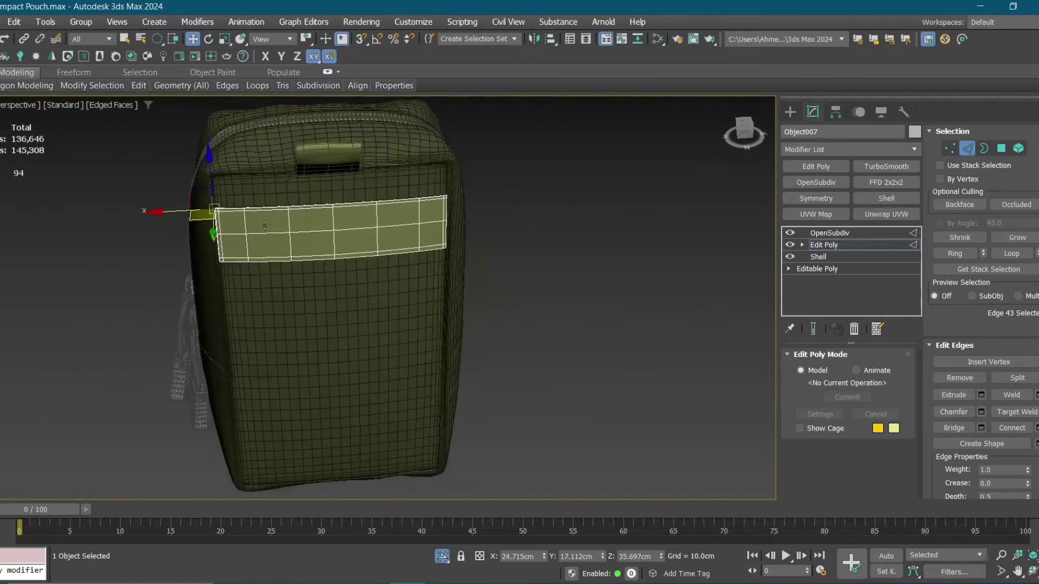
Select the vertical edges along the back strap for the MOLLE section seams.
middle_click_drag(547, 220, 462, 180, "alt")
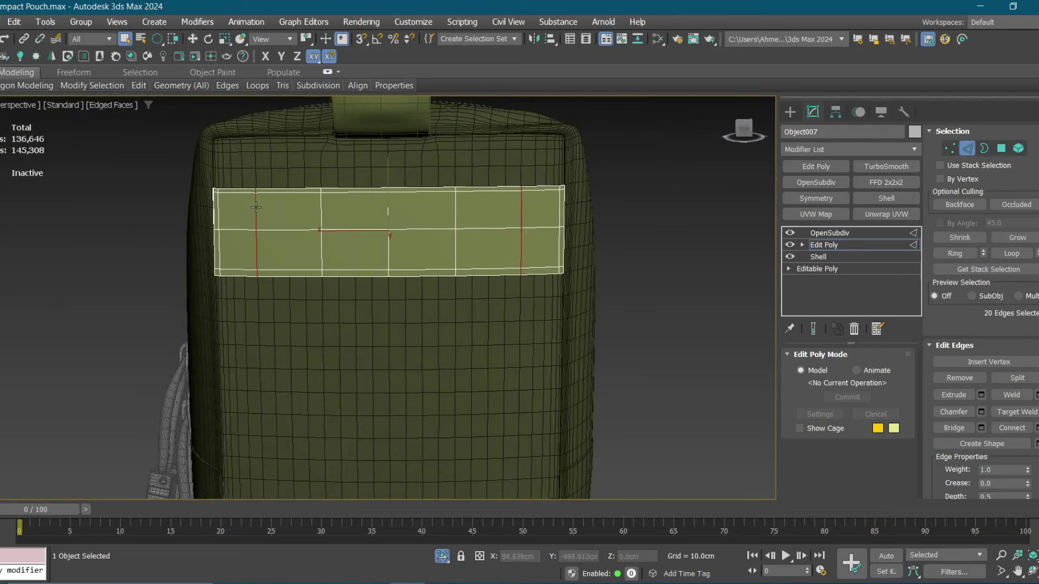
key("r")
mouse_move(256, 206)
middle_mouse_down("alt")
mouse_move(327, 230)
mouse_move(424, 189)
middle_mouse_up("alt")
key("w")
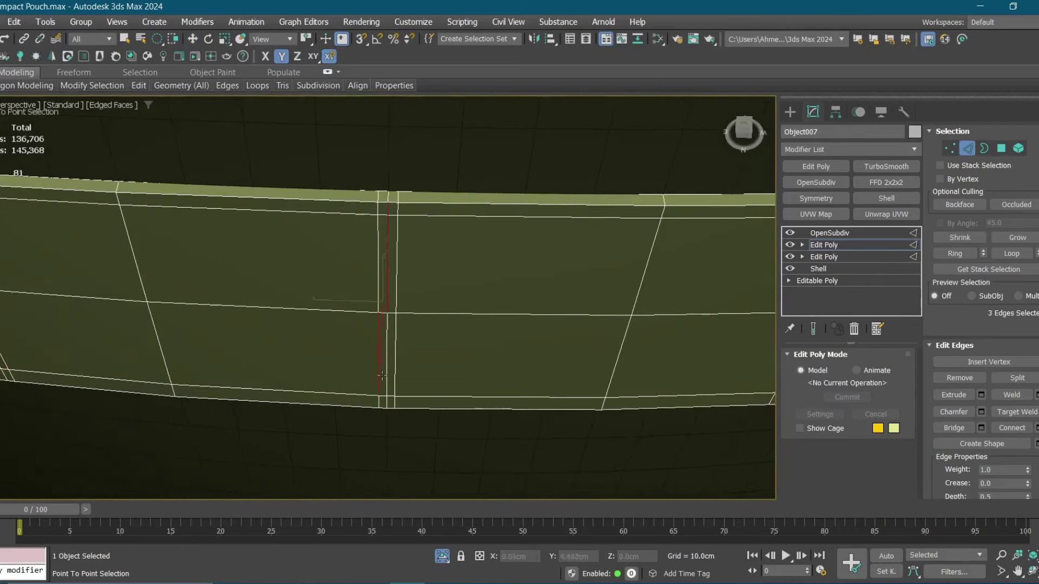
left_click(381, 376)
scroll(611, 239, "down", 3)
scroll(610, 239, "up", 2)
middle_click_drag(610, 239, 553, 279)
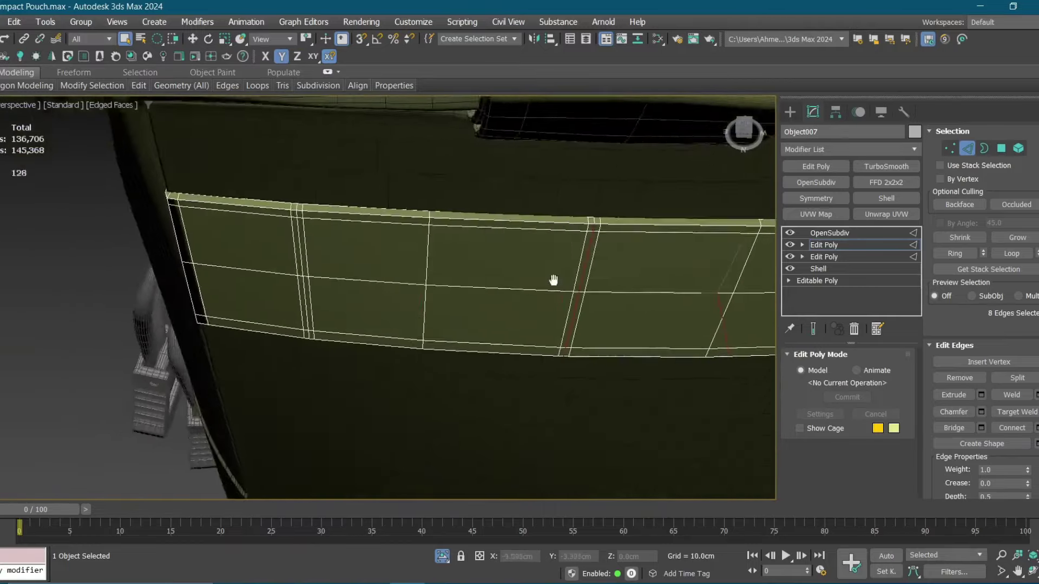
scroll(289, 252, "up", 2)
left_click(302, 208, "ctrl")
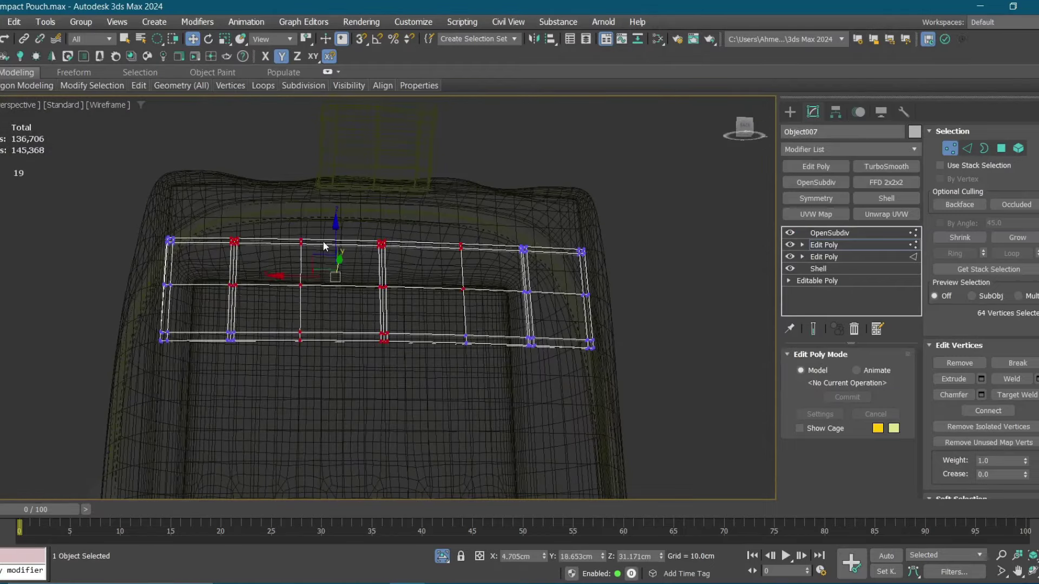
mouse_move(367, 220)
middle_mouse_down("alt")
mouse_move(384, 288)
mouse_move(371, 250)
middle_mouse_up("alt")
Chamfer the vertical edges into doubled seams, then clear the selection.
key("w")
key("F3")
key("2")
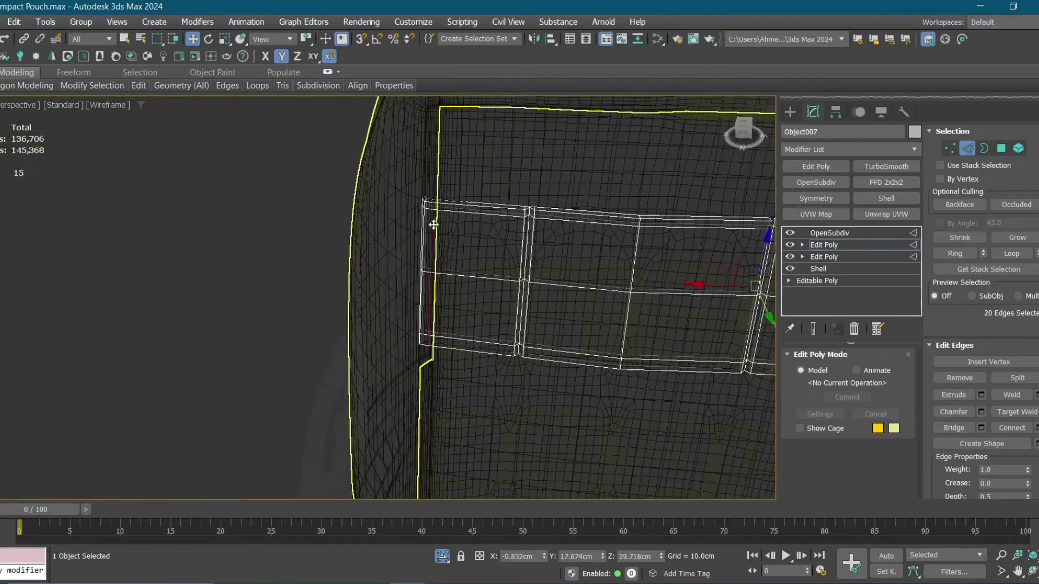
key("F3")
left_click_drag(673, 263, 677, 265, "shift")
key("F3")
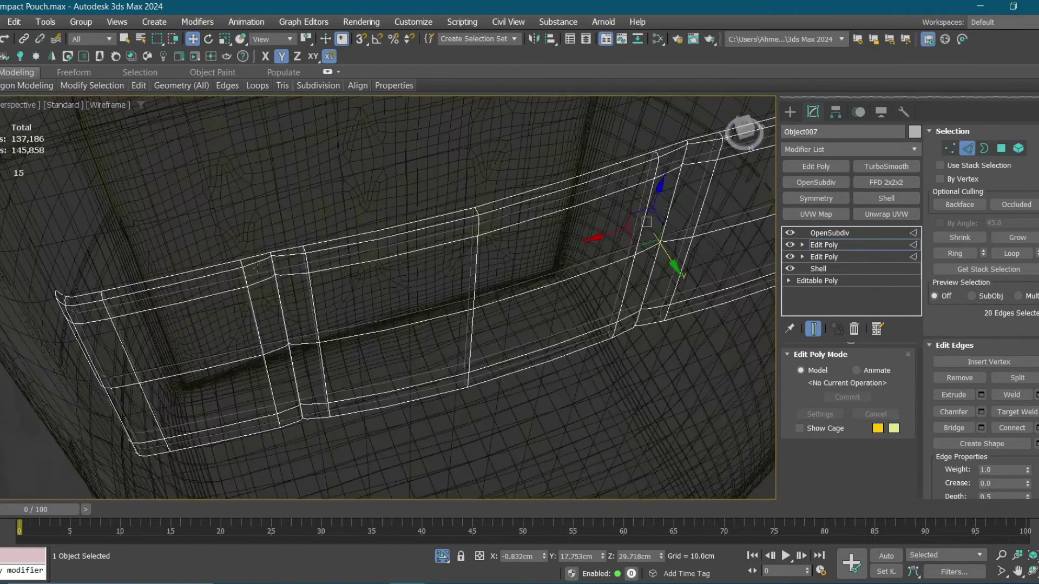
middle_click_drag(301, 290, 665, 271, "alt")
key("F3")
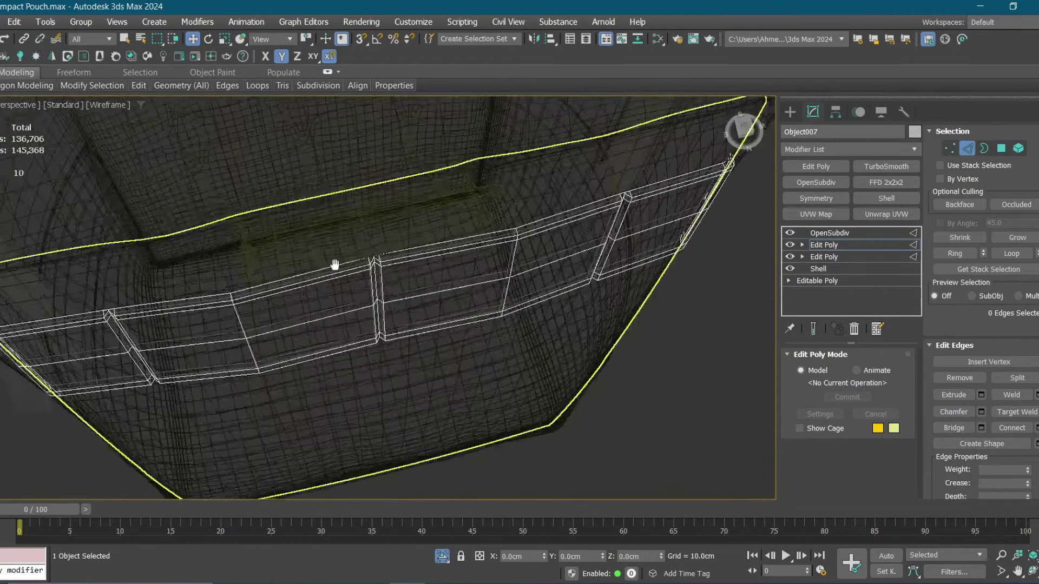
left_click(664, 270)
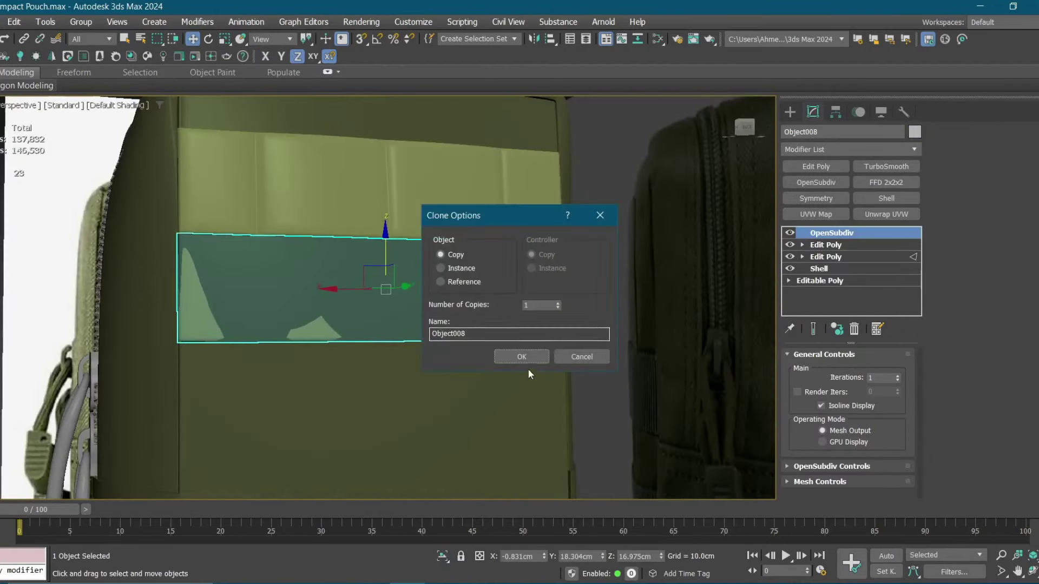
Copy the webbing strip downward as a new band, then zoom out to review the pouch.
scroll(373, 260, "up", 4)
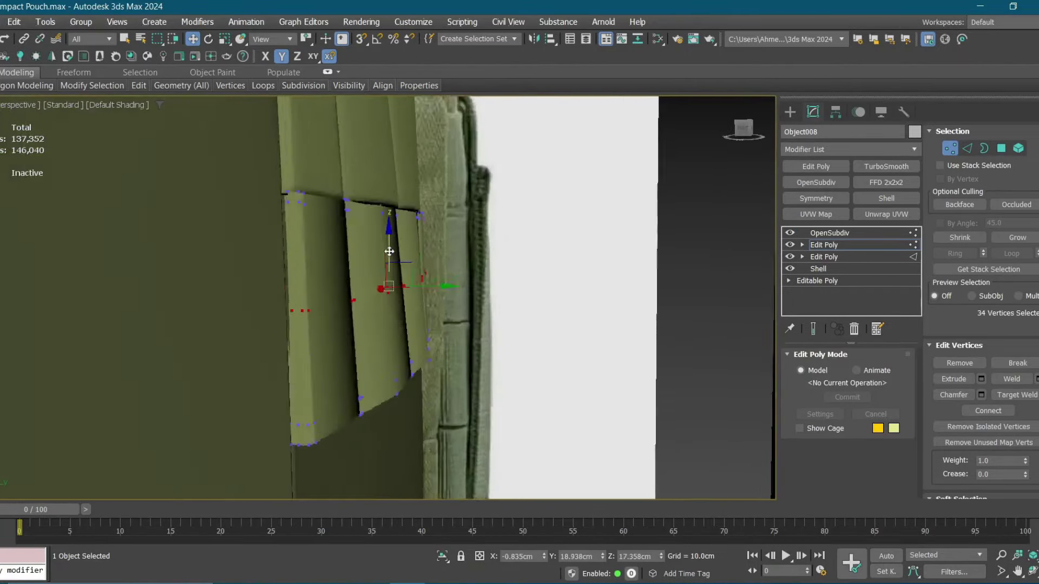
left_click_drag(389, 251, 437, 301)
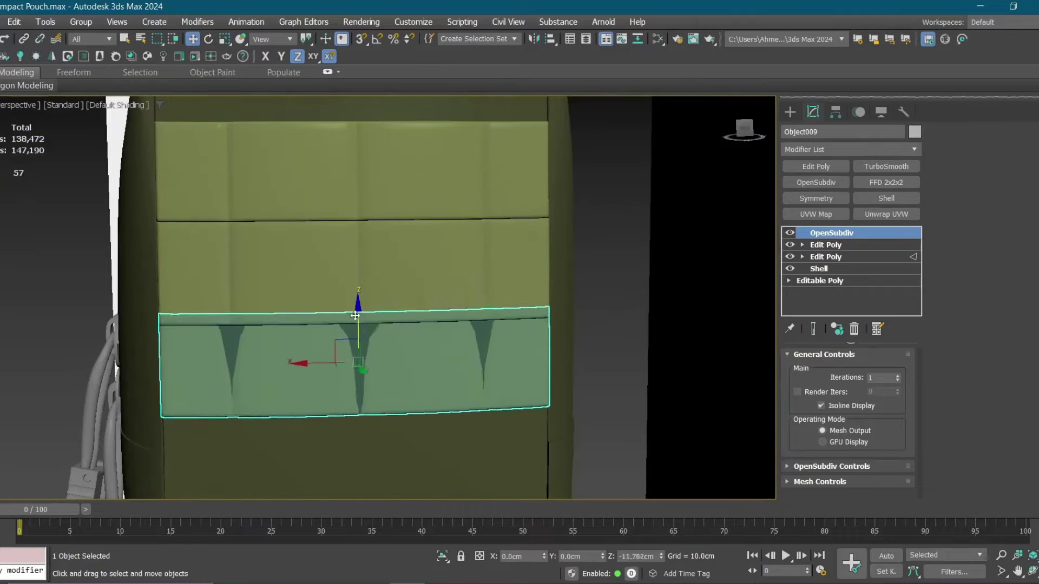
left_click_drag(357, 296, 358, 325, "shift")
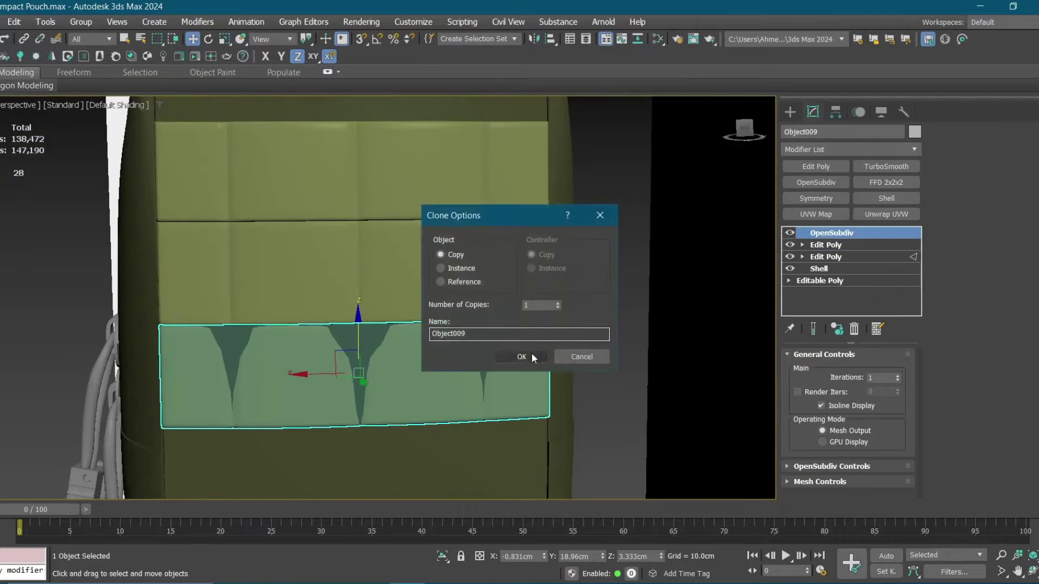
left_click(524, 355)
scroll(359, 221, "down", 5)
scroll(417, 267, "down", 5)
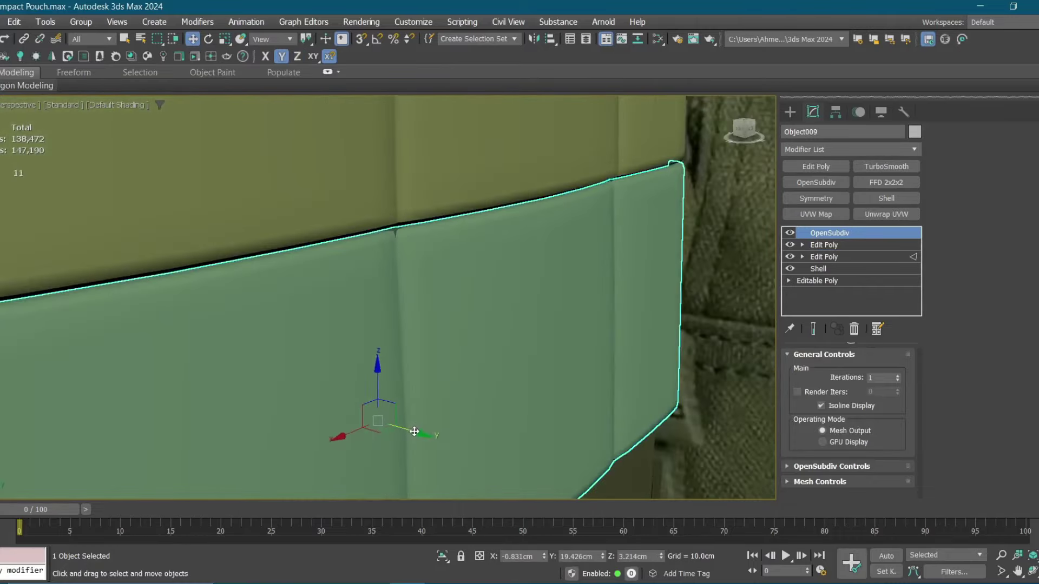
scroll(301, 340, "down", 5)
left_click(624, 301)
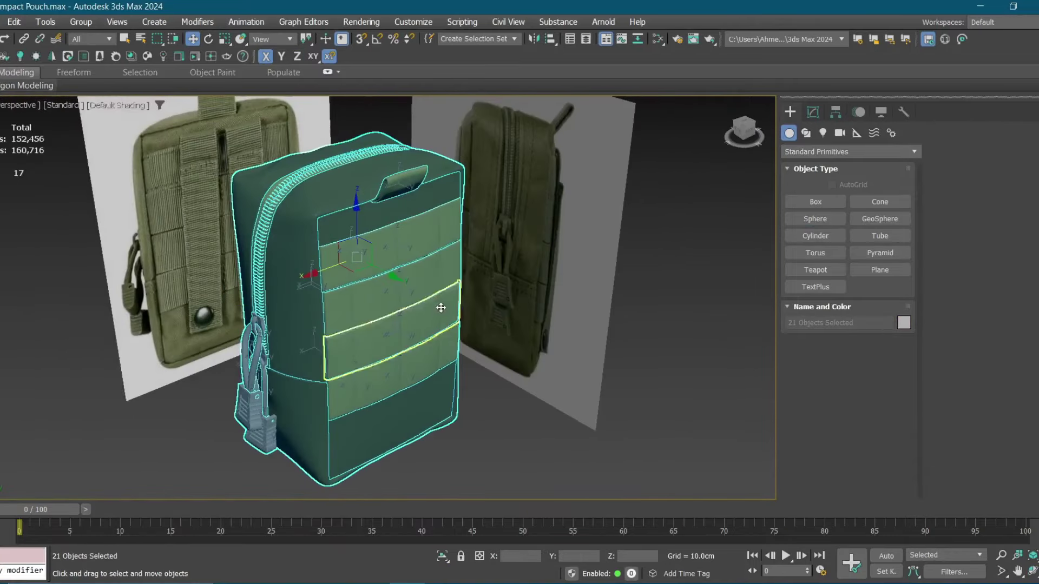
Group the pouch parts as Group001, then give a sphere a 3.8cm radius and fewer segments.
left_click(95, 44)
left_click(534, 322)
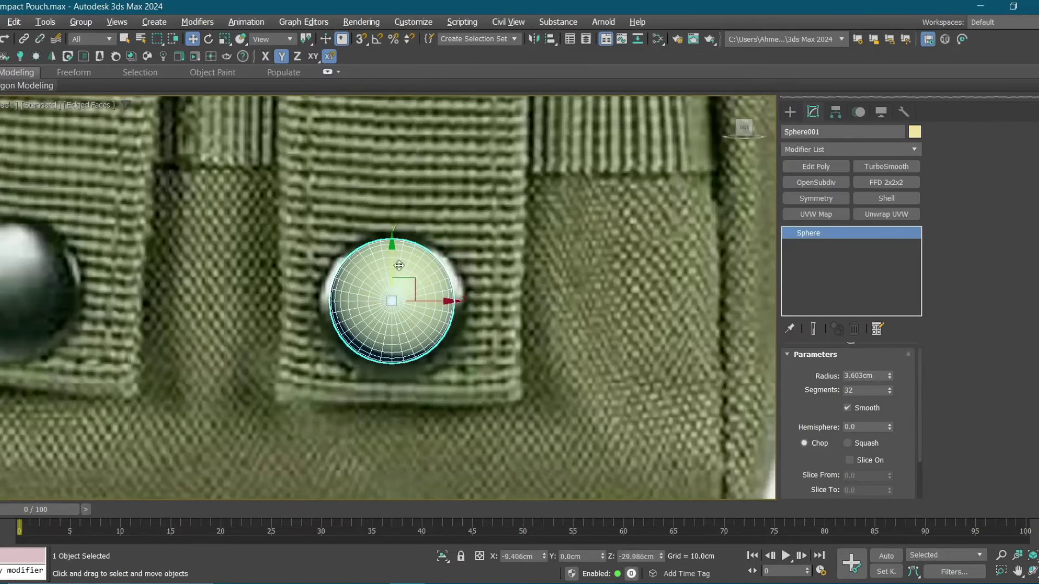
type(".8")
key("Return")
type("1")
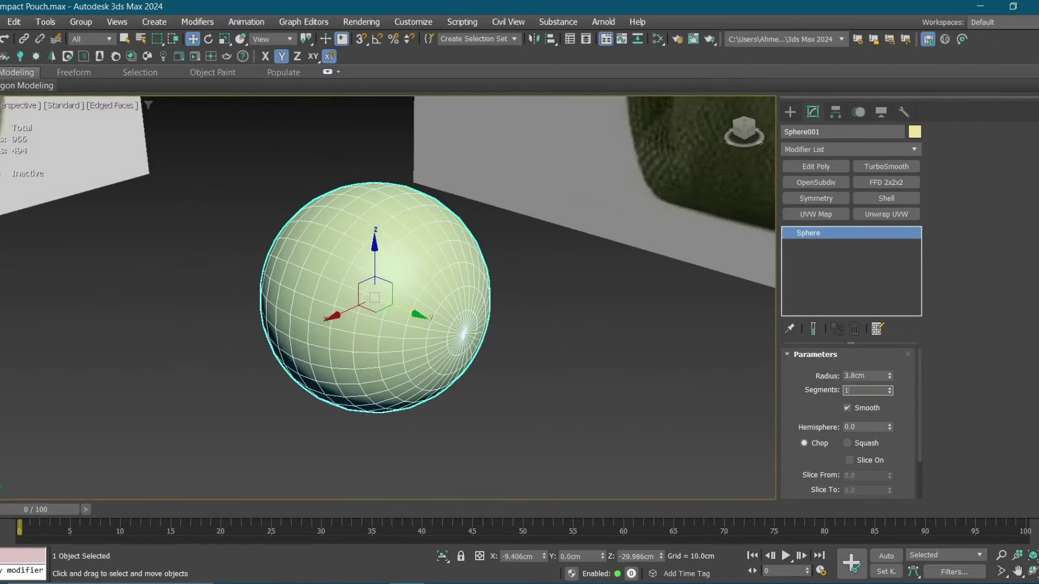
type("2")
key("Return")
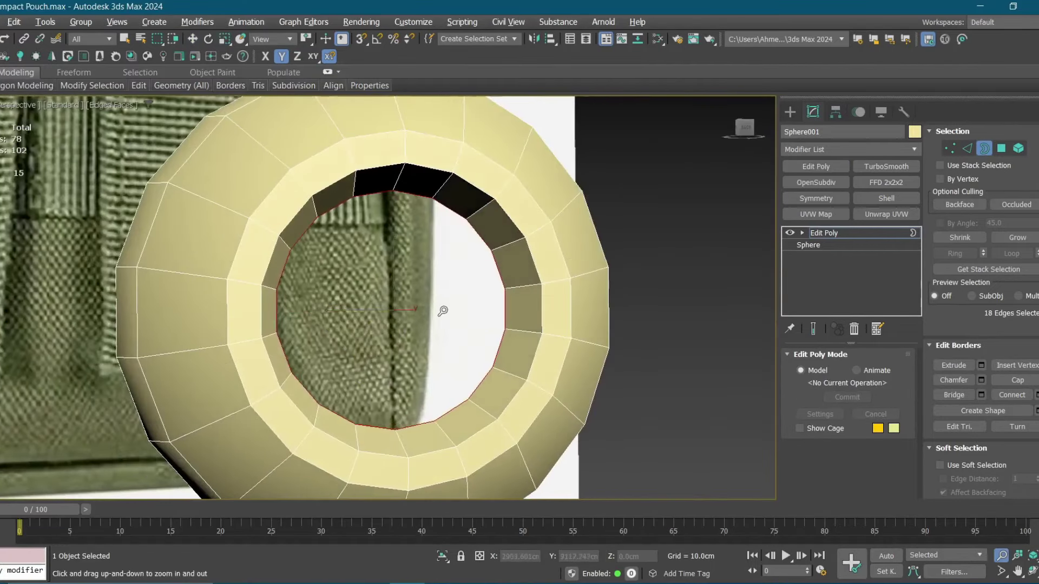
Cap the half-sphere's open hole and connect the inner-ring edges with a new loop.
left_click(1017, 382)
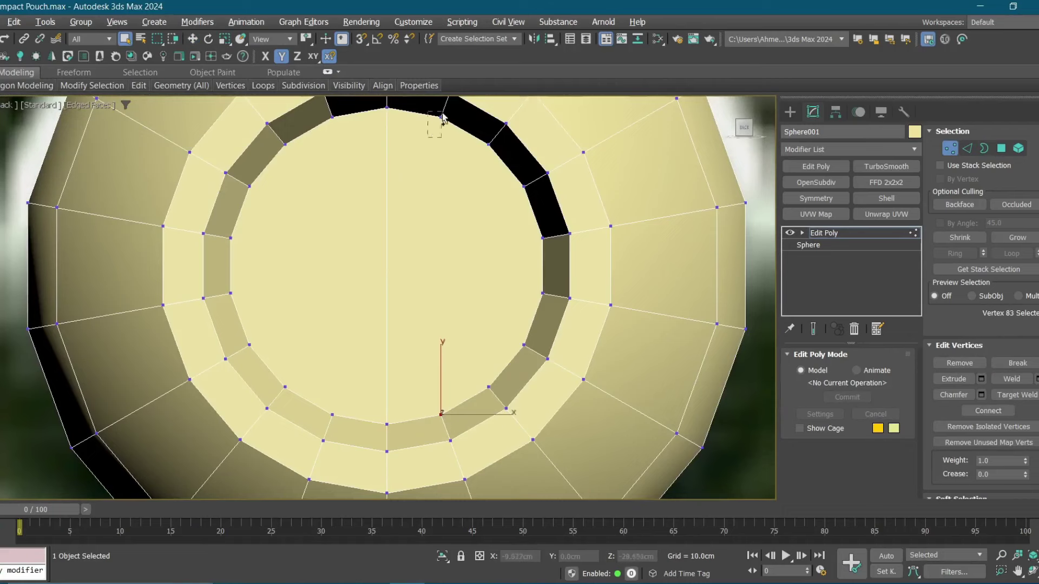
left_click_drag(428, 137, 442, 118, "ctrl")
scroll(398, 199, "down", 2)
left_click_drag(337, 139, 364, 338)
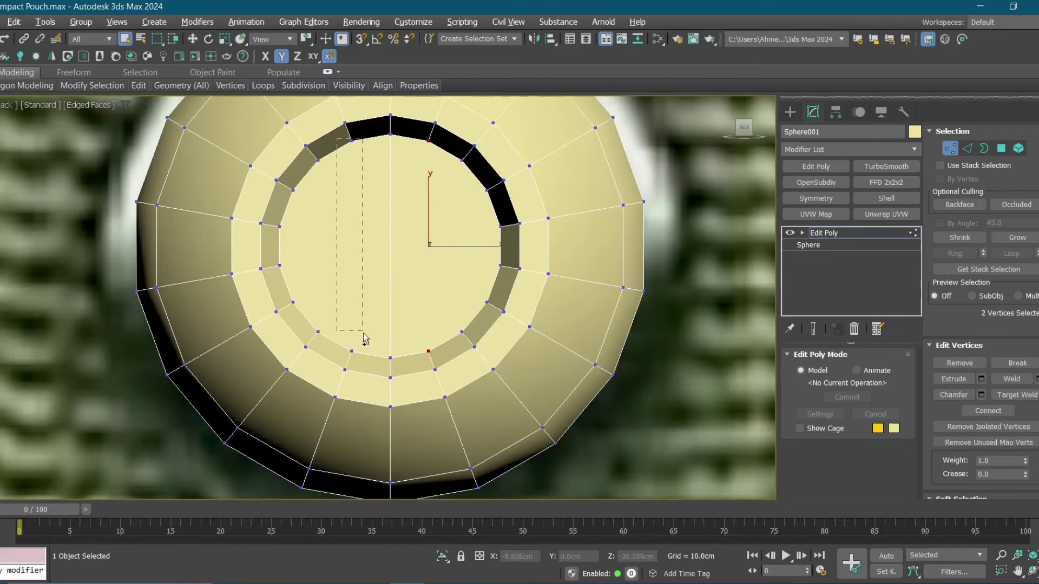
key("ctrl+shift+e")
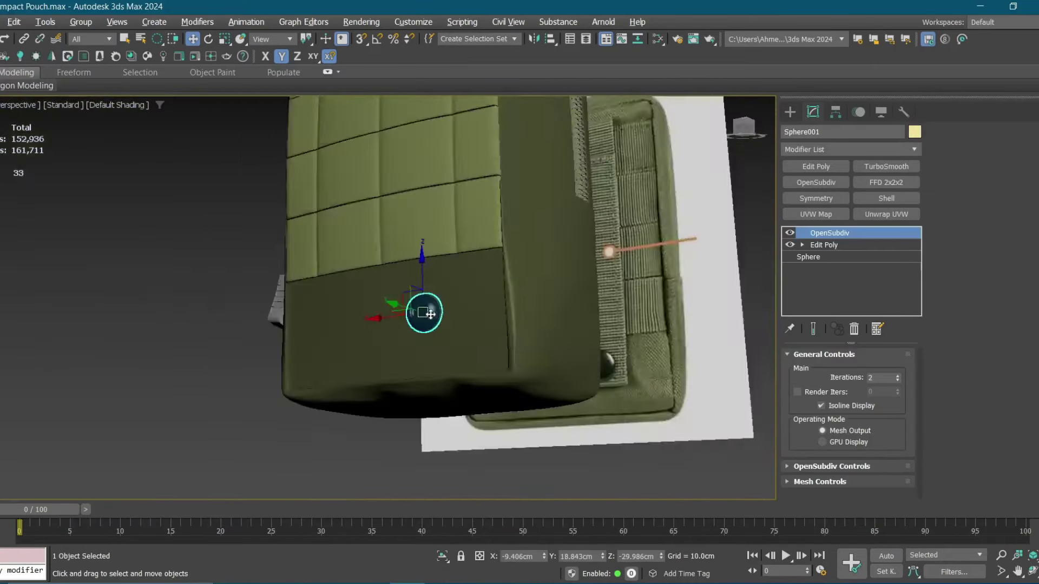
Scale the snap button, copy it sideways to a second spot, and group the objects.
middle_click_drag(430, 314, 428, 316, "alt")
scroll(425, 316, "up", 5)
key("r")
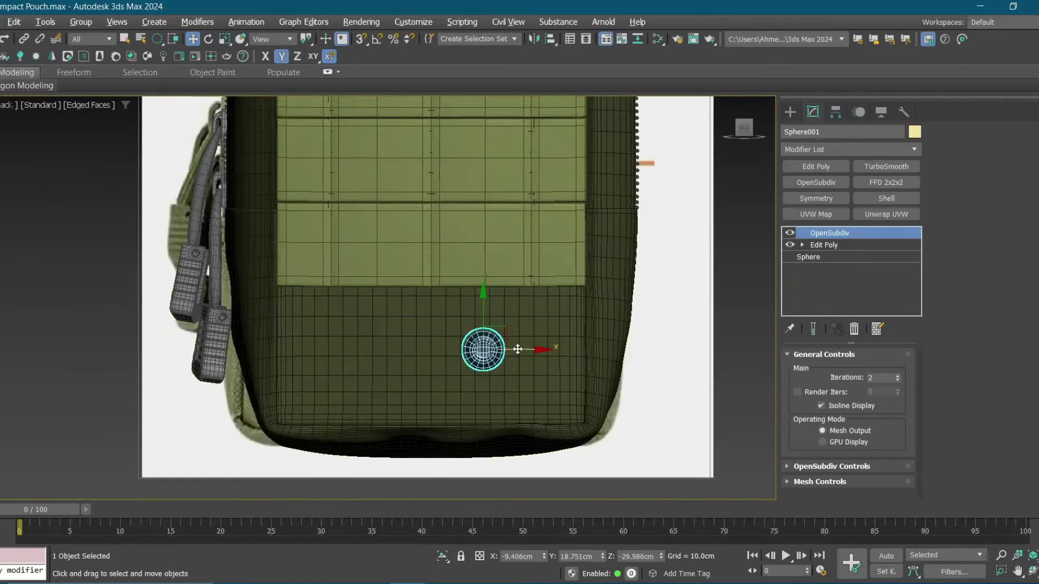
left_click_drag(504, 349, 384, 349, "shift")
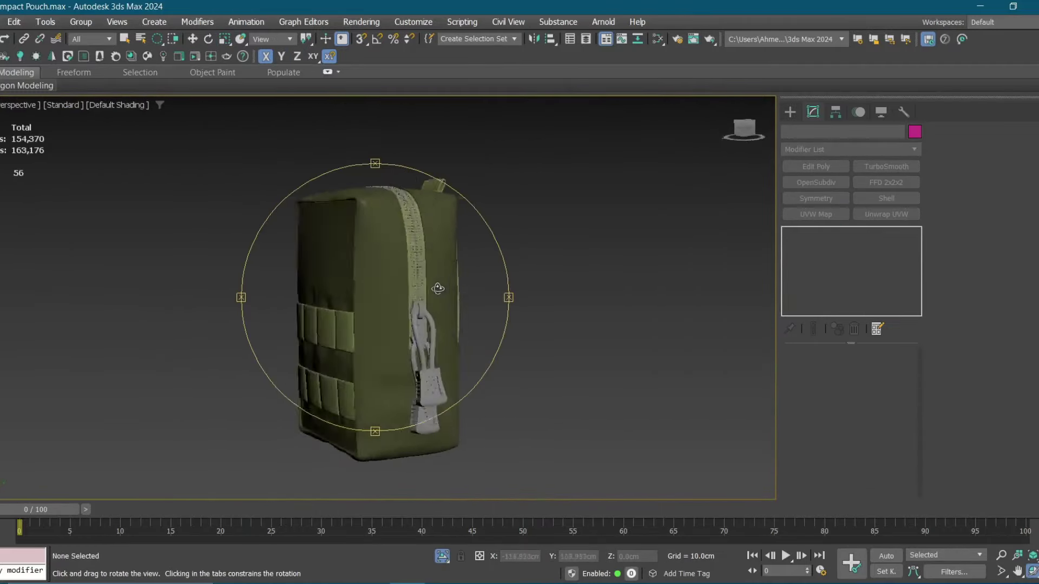
left_click_drag(438, 288, 335, 295)
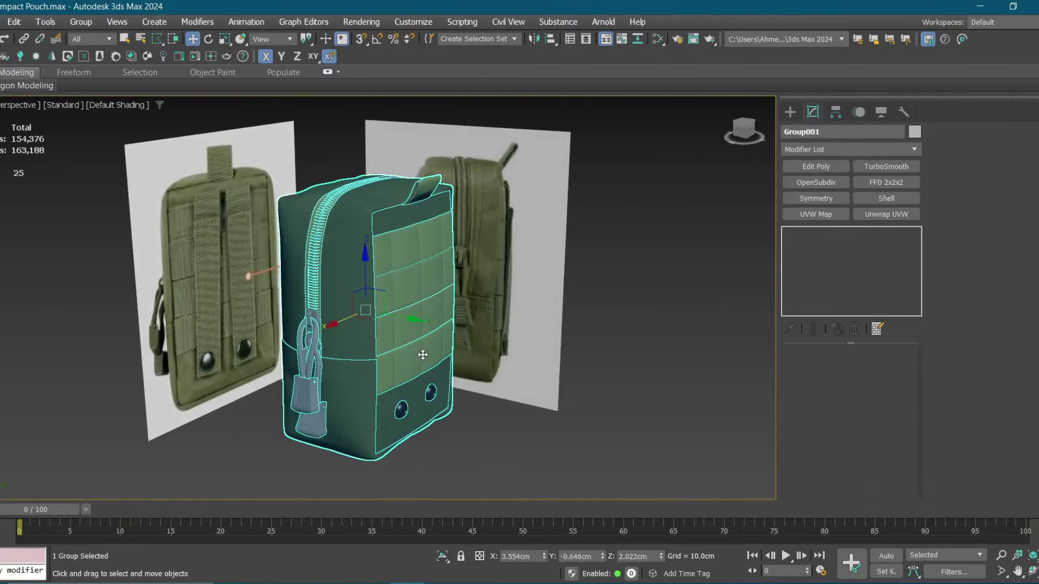
left_click(502, 215)
left_click(415, 185)
Open the group and move the pouch's top flap slightly up and right.
left_click(90, 77)
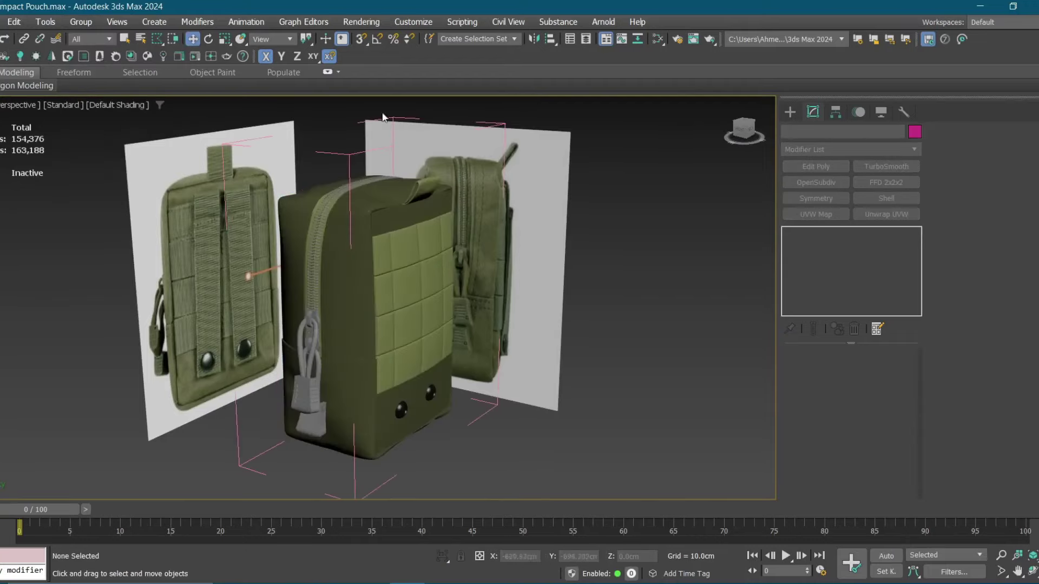
left_click(422, 184)
key("w")
middle_click_drag(422, 184, 445, 175, "alt")
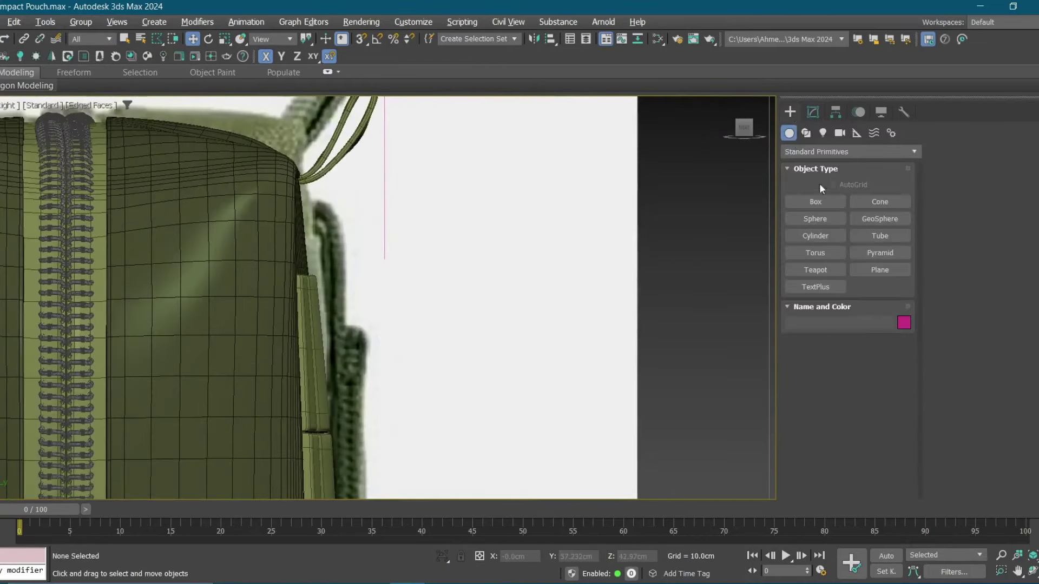
Draw the strap Line in the Right view, hooking over the pouch top and down its back.
scroll(399, 256, "up", 3)
scroll(399, 259, "up", 3)
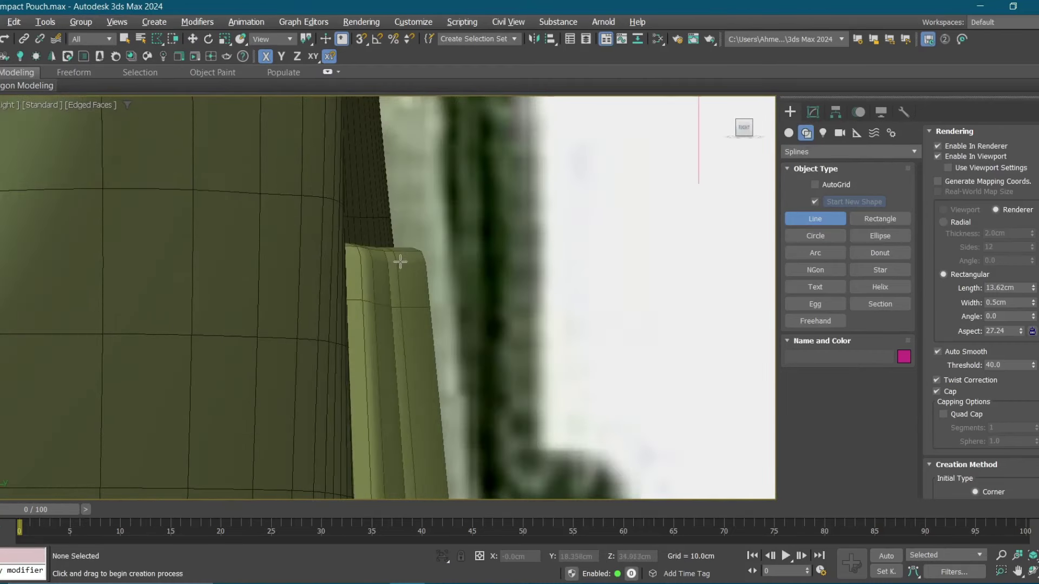
scroll(360, 238, "down", 3)
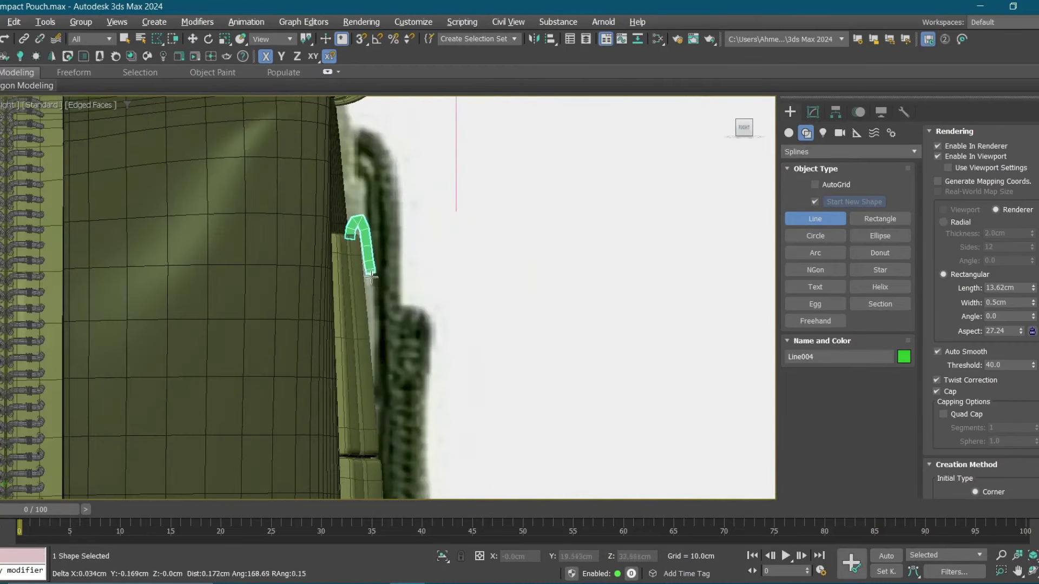
scroll(375, 140, "down", 3)
scroll(381, 196, "up", 2)
scroll(381, 283, "down", 3)
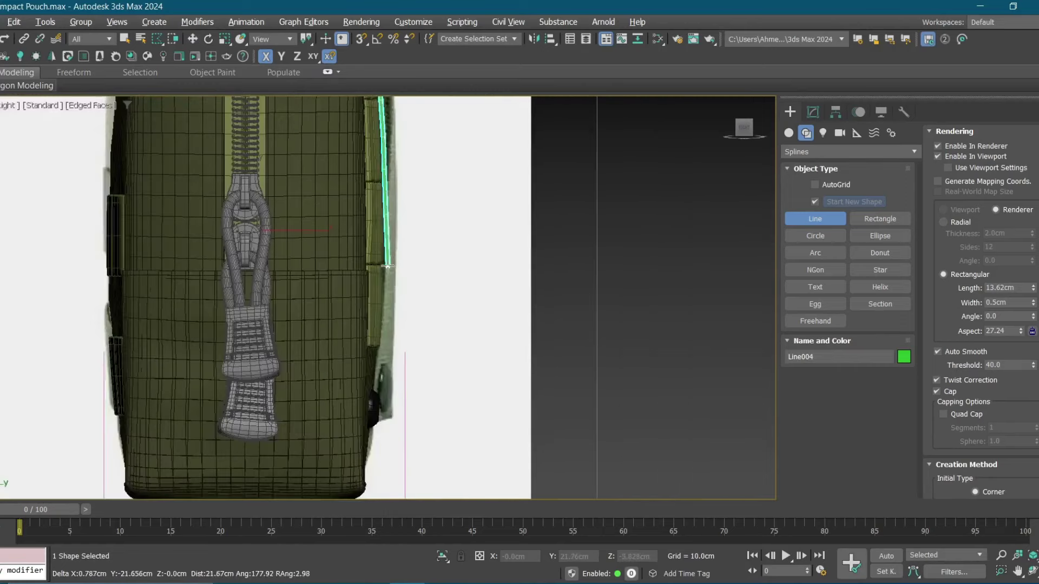
scroll(414, 289, "up", 4)
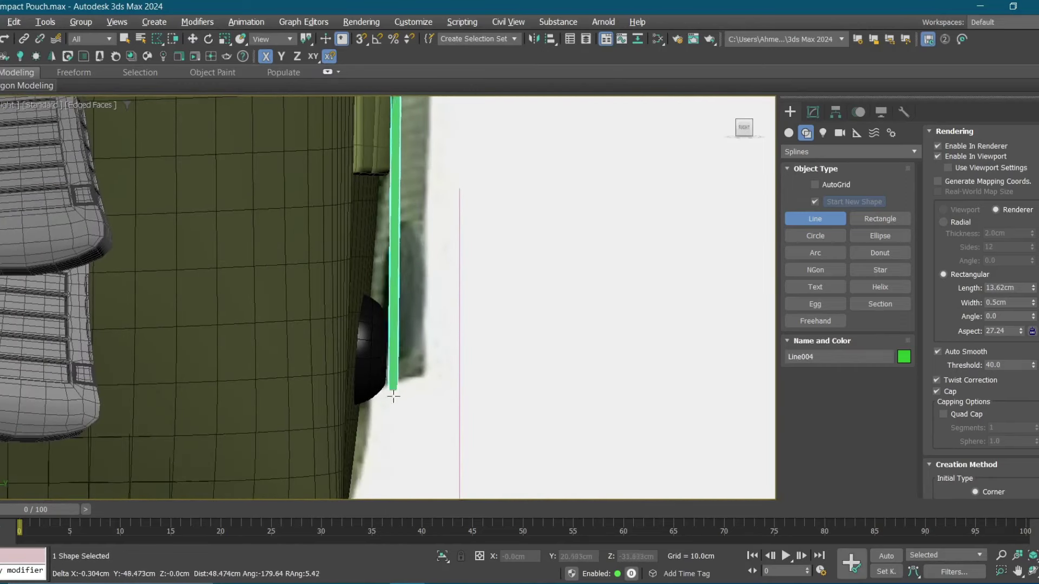
middle_click_drag(393, 397, 387, 385)
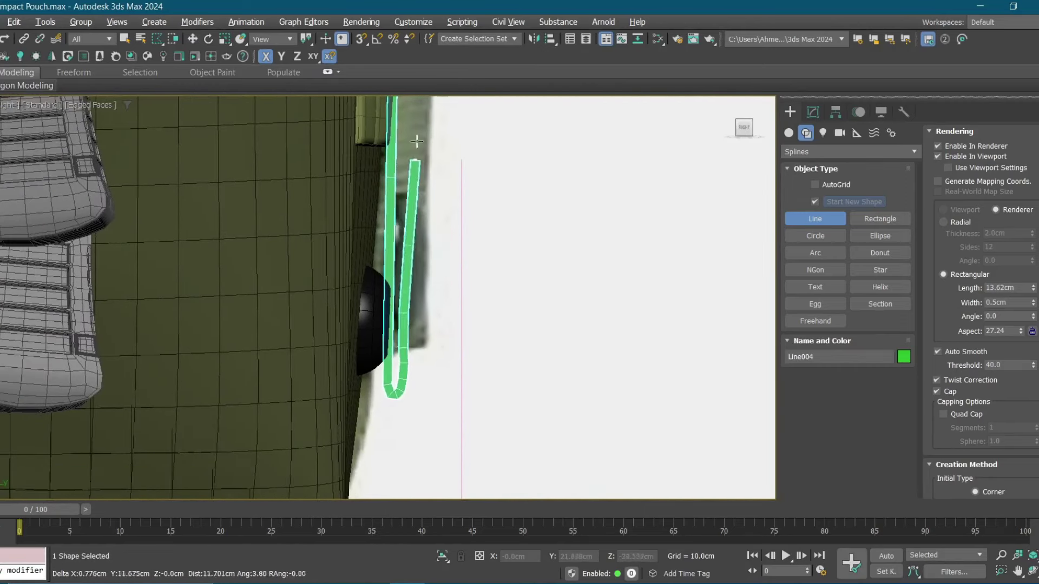
scroll(417, 141, "down", 2)
scroll(419, 243, "up", 2)
middle_click_drag(422, 228, 425, 296)
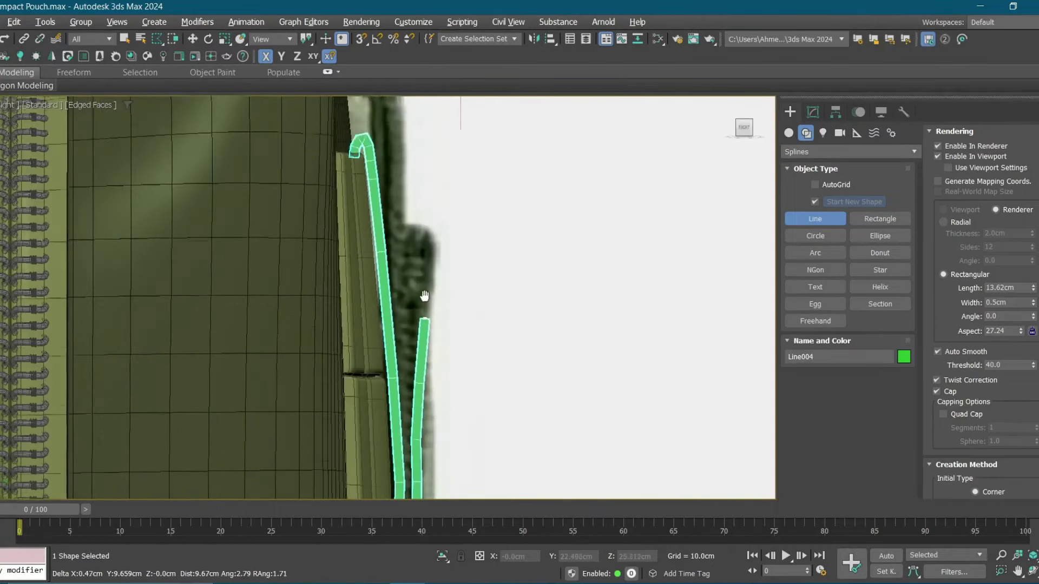
scroll(415, 259, "up", 2)
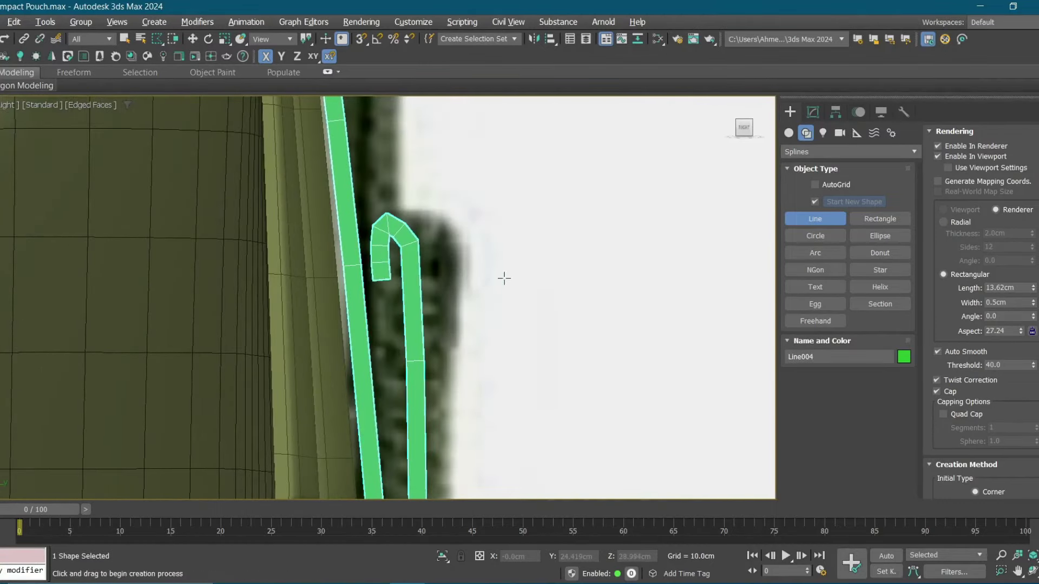
scroll(504, 278, "down", 3)
key("w")
Adjust the strap line's vertices to shape its hook over the pouch top.
scroll(325, 324, "up", 2)
scroll(299, 352, "up", 2)
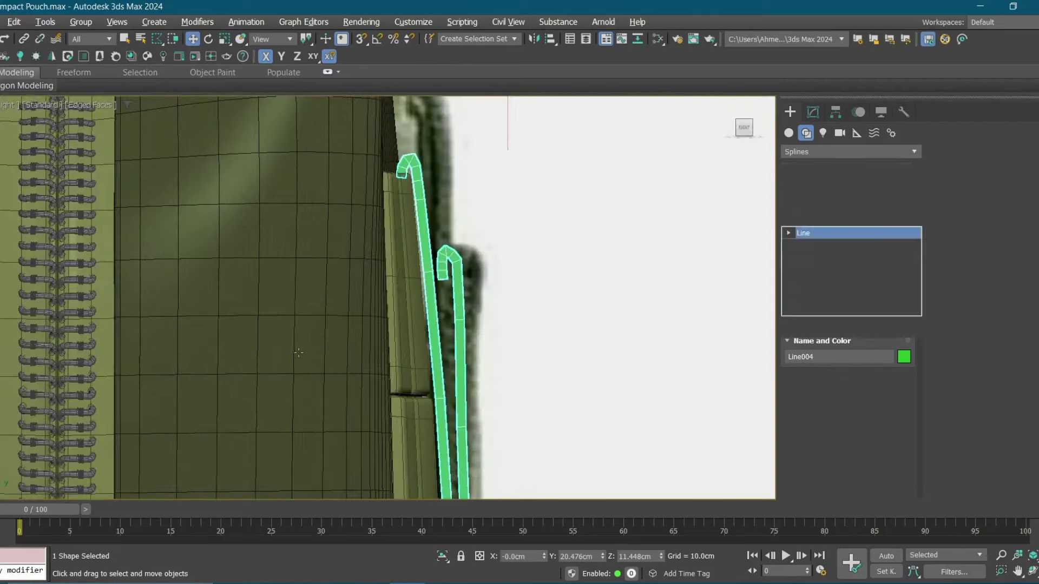
key("F3")
key("1")
scroll(371, 196, "up", 2)
key("F3")
key("w")
scroll(392, 216, "up", 2)
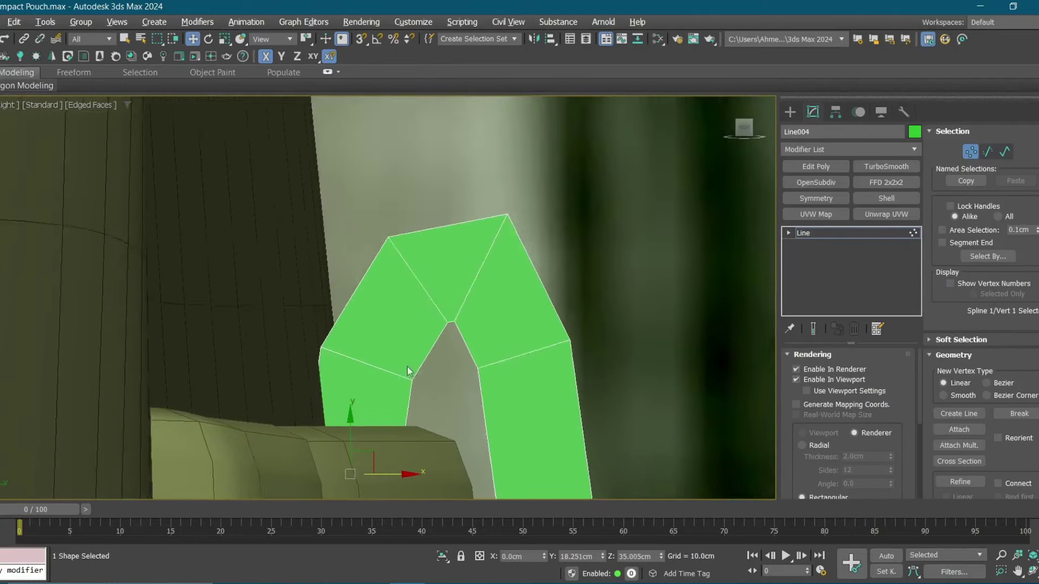
left_click(480, 267)
key("F3")
key("p")
mouse_move(504, 264)
middle_mouse_down("alt")
mouse_move(411, 227)
mouse_move(366, 246)
mouse_move(433, 217)
middle_mouse_up("alt")
left_click(408, 230)
key("1")
Return to the four-view wireframe layout and bring up the strap's Edit Poly conversion options.
key("alt+w")
key("alt+w")
scroll(336, 175, "up", 3)
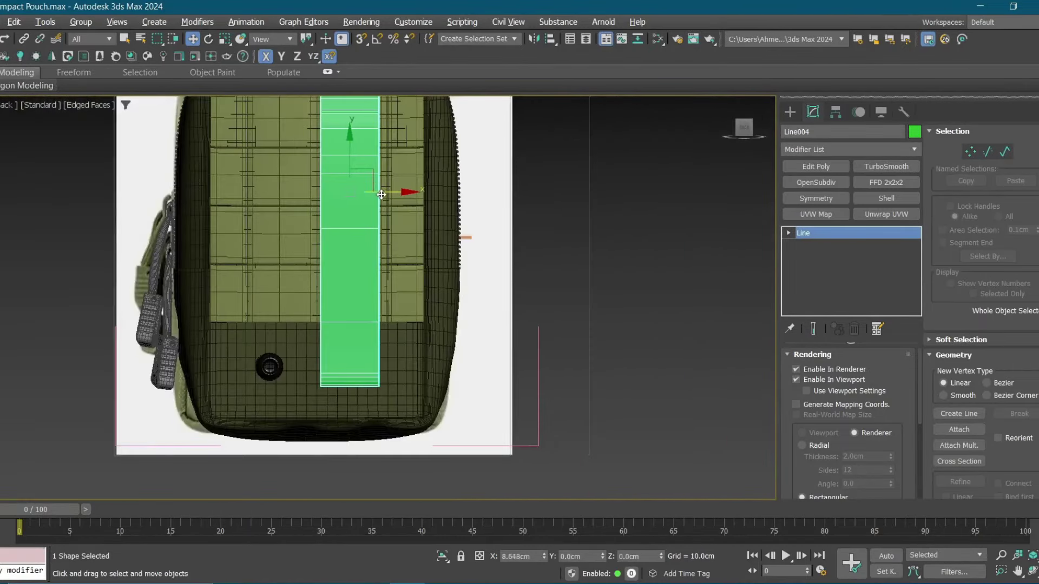
key("F3")
scroll(359, 390, "up", 5)
right_click(370, 366)
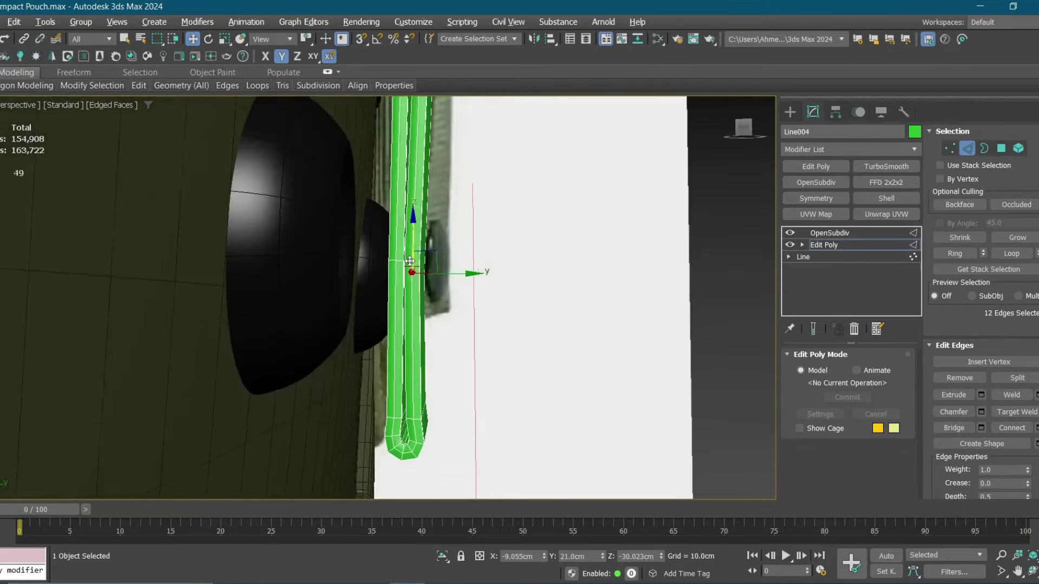
Shift-clone the snap button over to where the second strap runs.
scroll(421, 276, "up", 3)
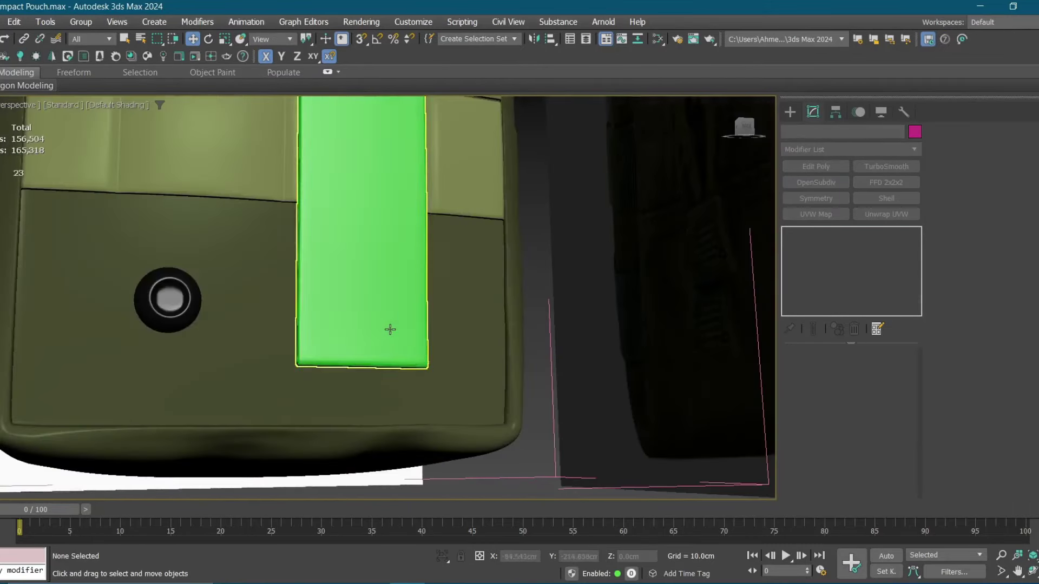
left_click(389, 329)
key("F3")
key("F3")
left_click(364, 260)
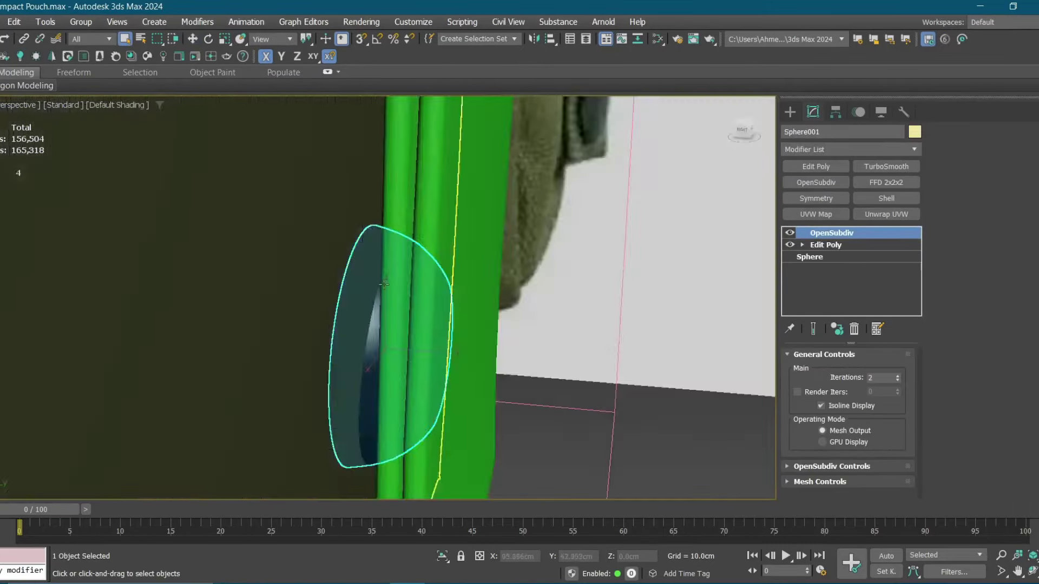
key("w")
left_click_drag(424, 339, 522, 352, "shift")
left_click(523, 355)
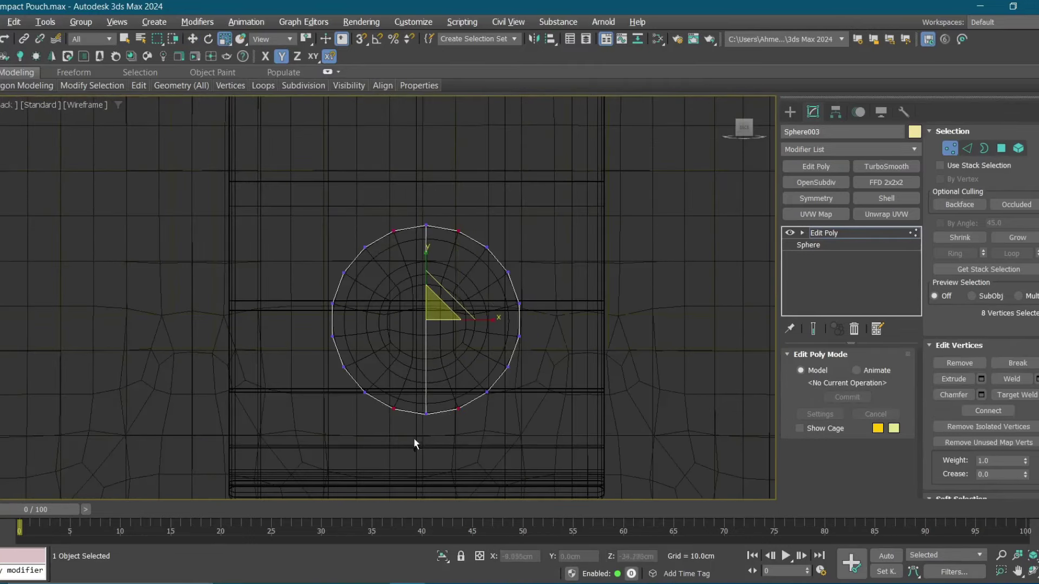
right_click(466, 323)
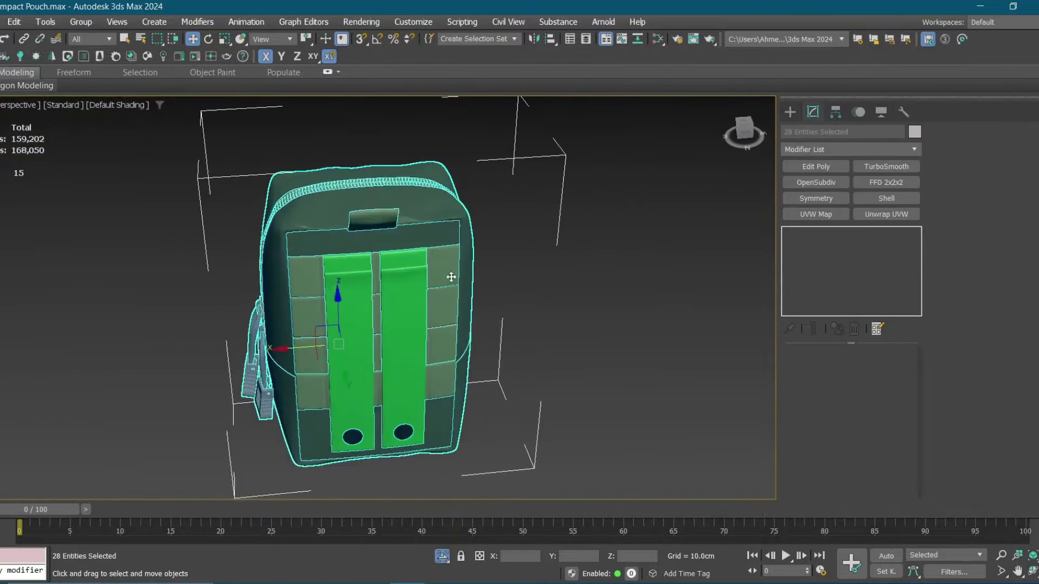
Add an FFD 3x3x3 lattice modifier to the first strap.
left_click_drag(384, 300, 438, 260)
scroll(440, 255, "up", 5)
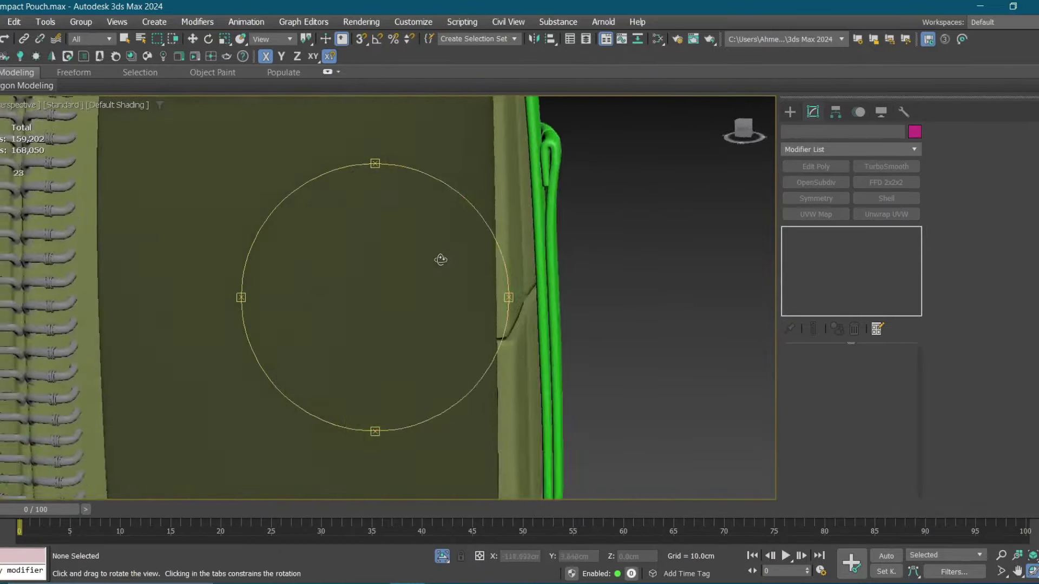
key("w")
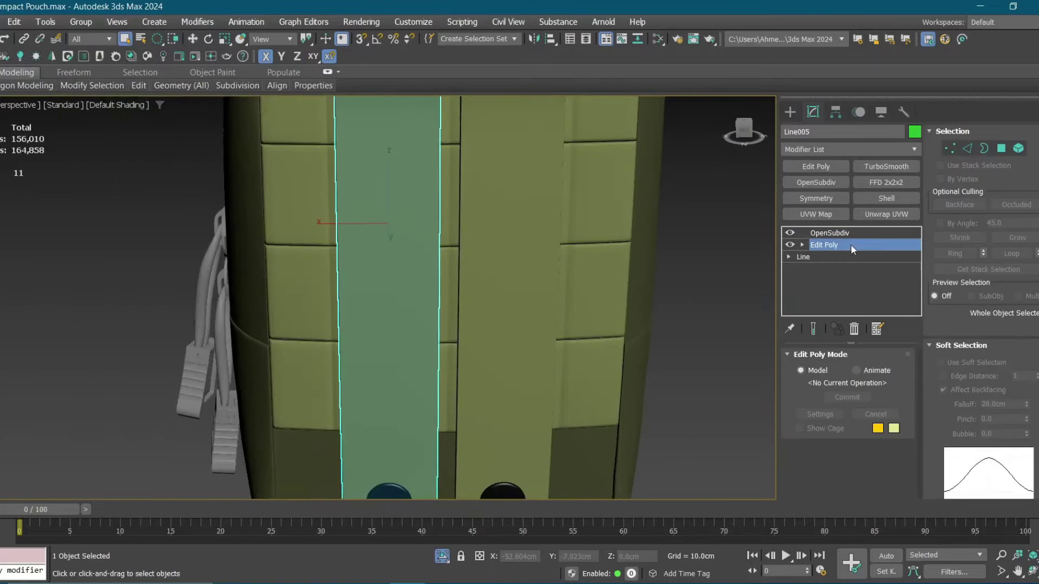
left_click(885, 183)
left_click(825, 206)
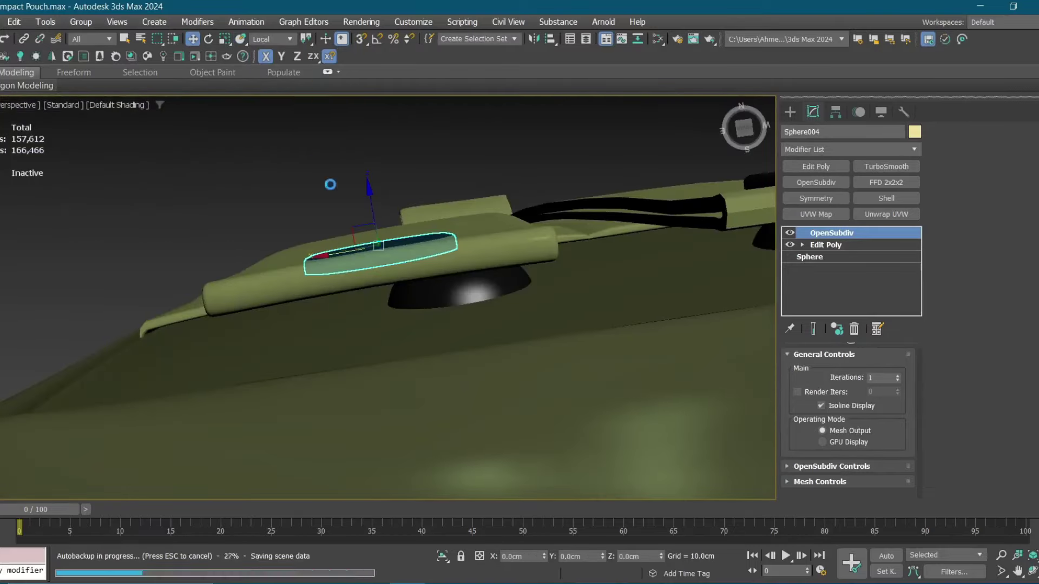
Select the front strap and add an FFD 3x3x3 above its Edit Poly level.
middle_click_drag(330, 185, 370, 220, "alt")
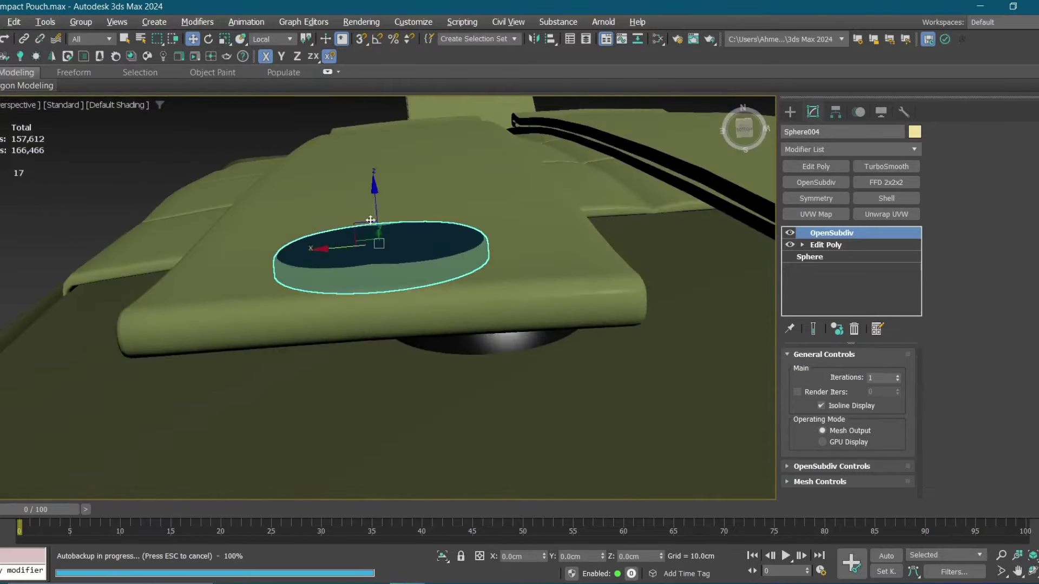
middle_click_drag(371, 178, 476, 281, "alt")
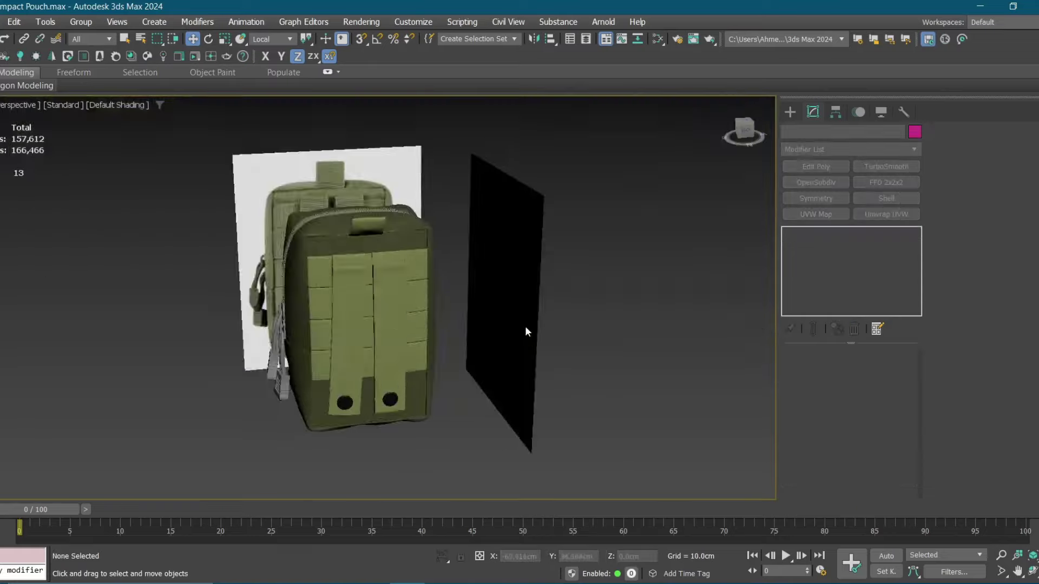
left_click(418, 285)
left_click(823, 245)
left_click(839, 148)
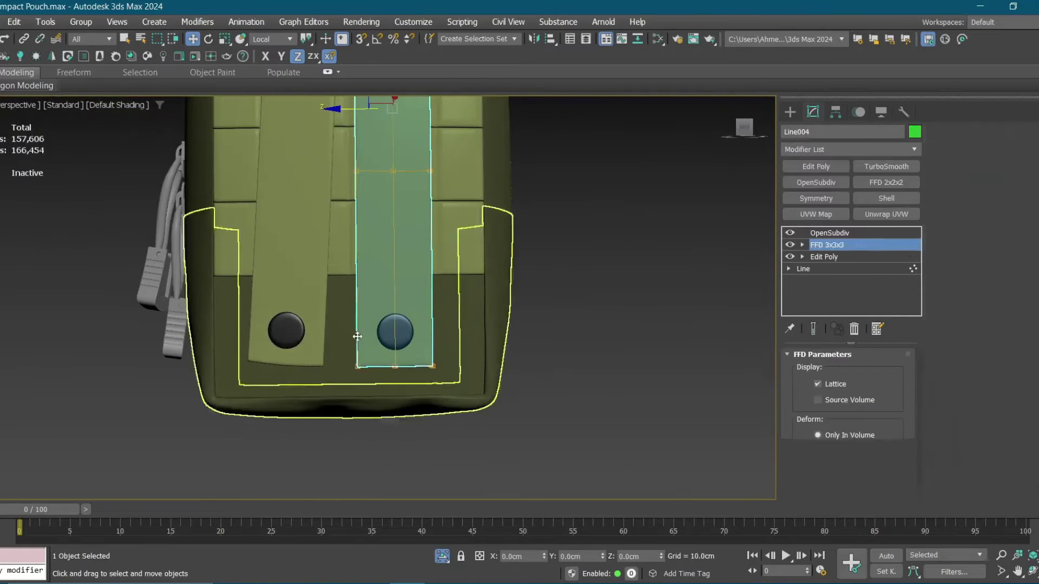
mouse_move(379, 243)
middle_mouse_down("alt")
mouse_move(404, 251)
mouse_move(351, 224)
middle_mouse_up("alt")
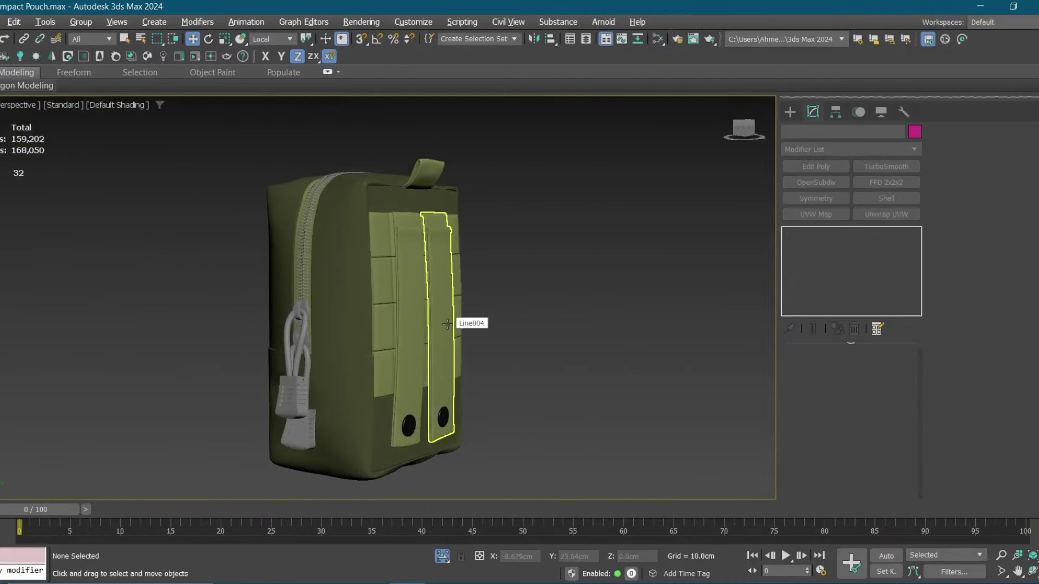
Select and frame Object002's front panel, starting an edge Cut in Vertex mode.
left_click(433, 325)
key("z")
key("1")
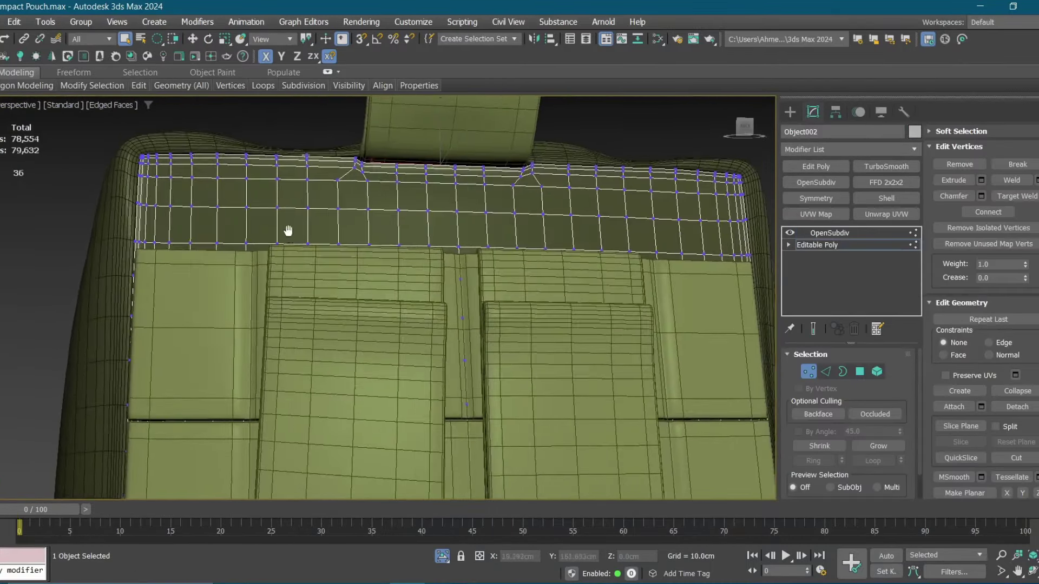
key("alt+c")
scroll(279, 260, "up", 5)
scroll(287, 276, "down", 5)
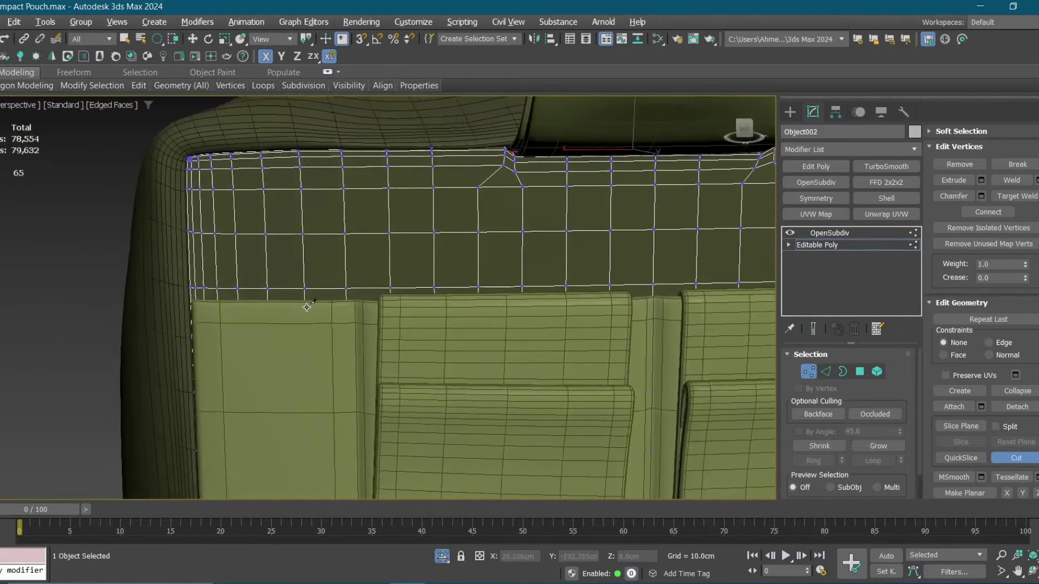
scroll(342, 291, "up", 5)
right_click(342, 299)
Cut diagonal edges across the front band above the snap buttons.
key("w")
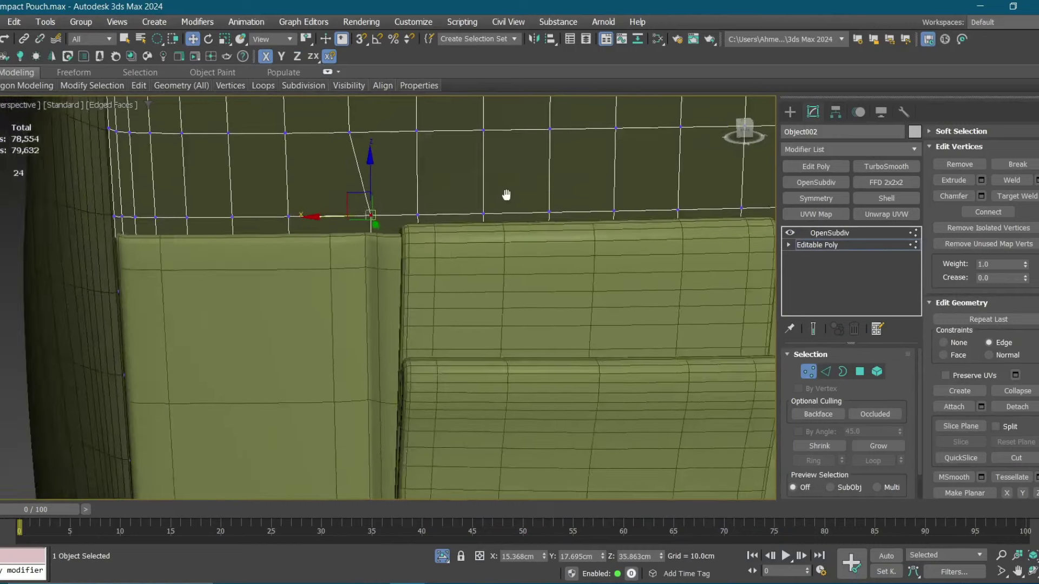
key("F3")
key("alt+c")
left_click(402, 197)
key("F3")
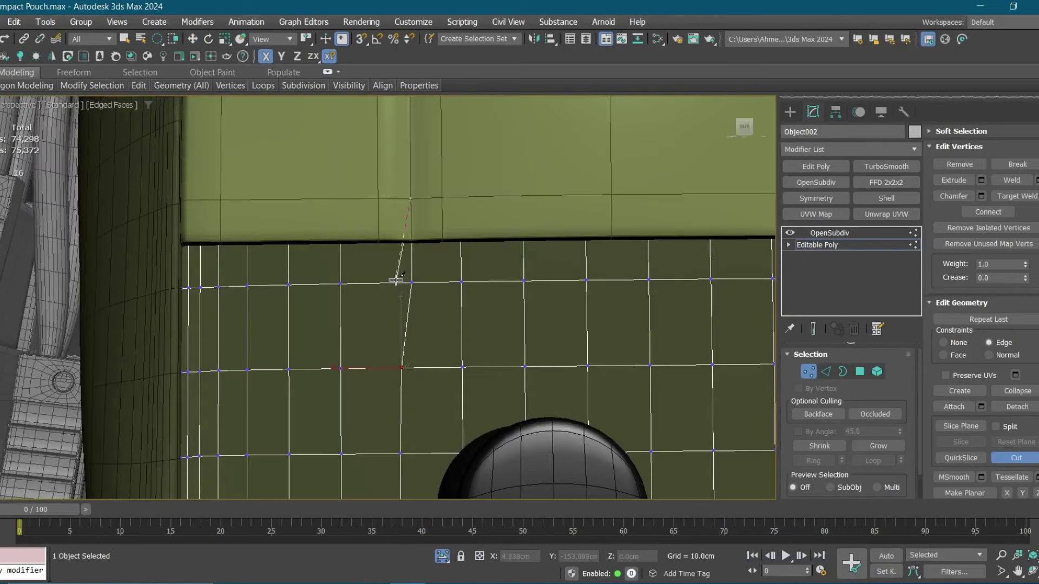
middle_click_drag(361, 323, 283, 213)
key("F3")
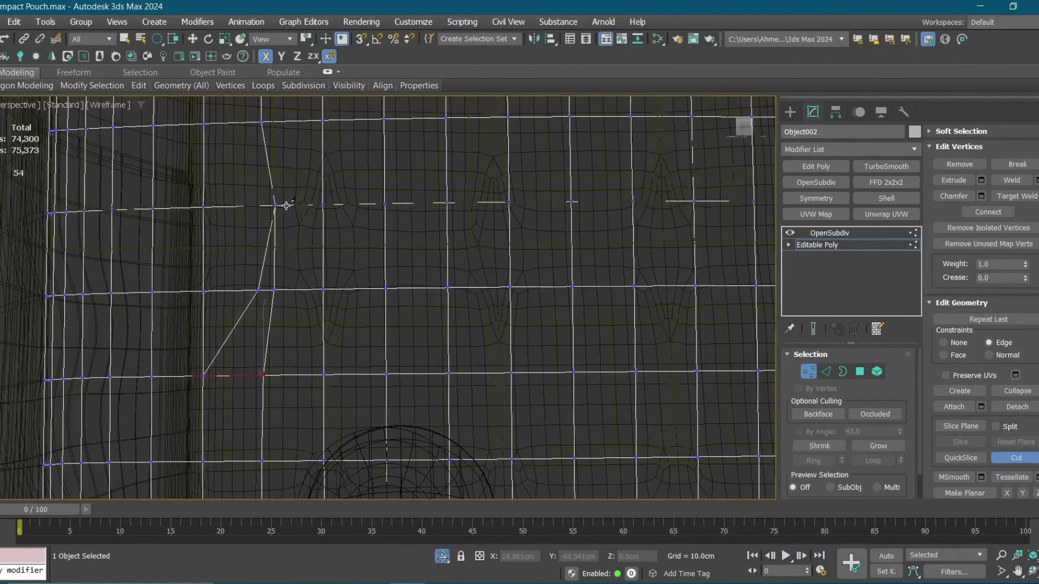
left_click(291, 291)
key("F3")
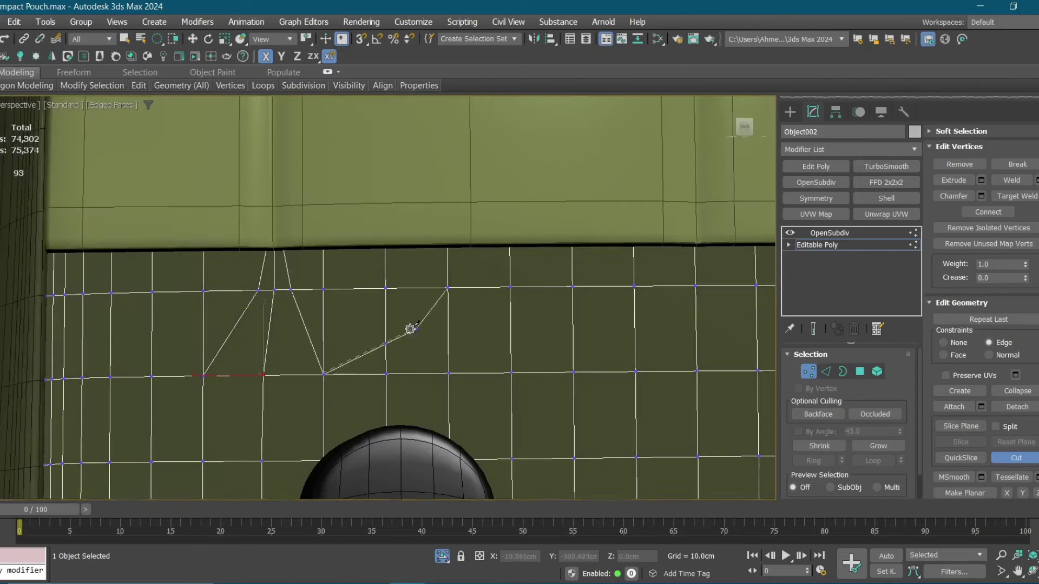
middle_click_drag(471, 251, 420, 272)
key("F3")
left_click(476, 190)
key("F3")
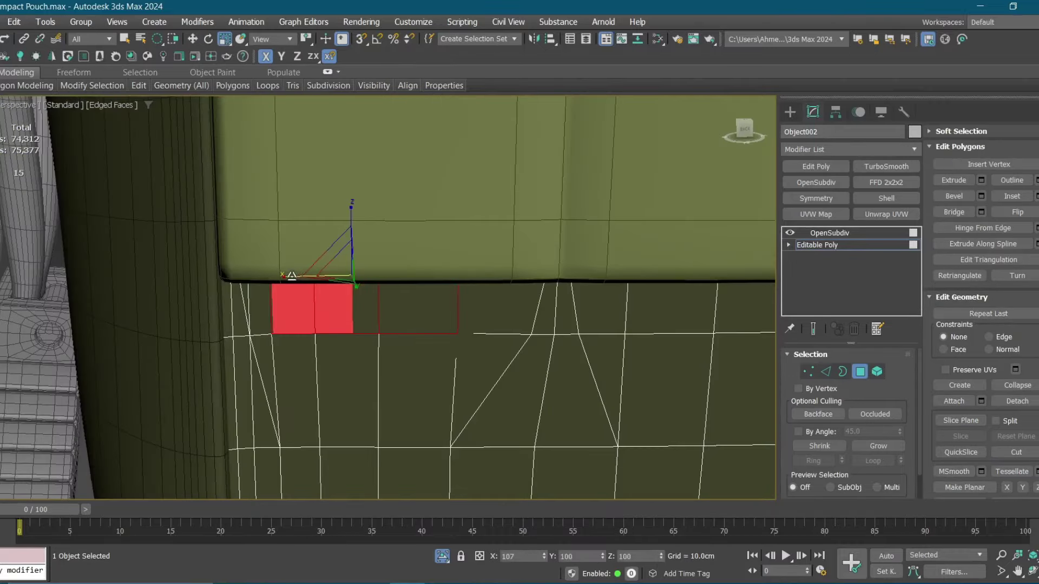
Select faces along the band's top rim and scale them inward.
middle_click_drag(311, 277, 391, 260, "alt")
key("q")
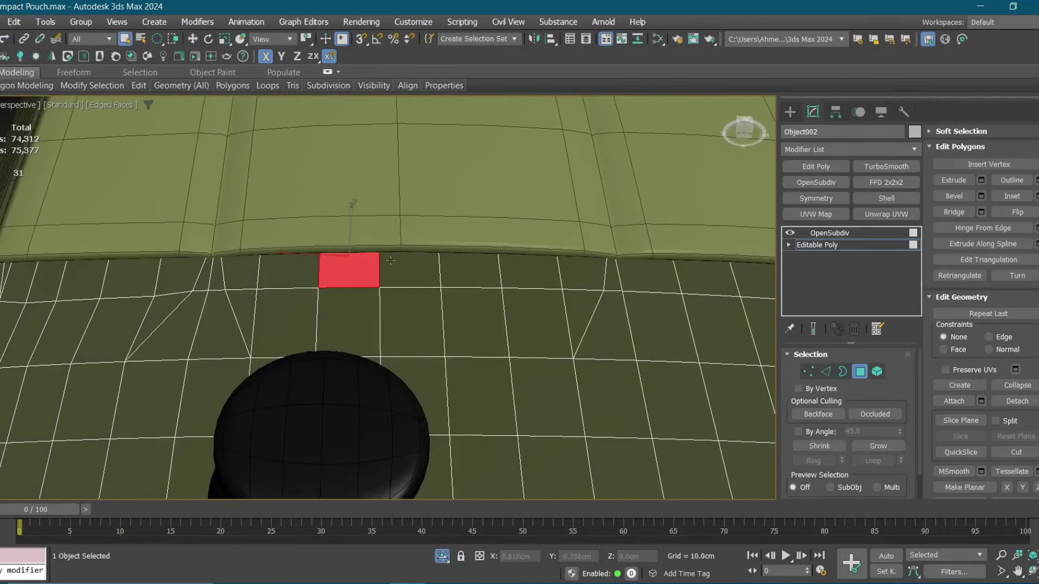
left_click(287, 274, "ctrl")
middle_click_drag(287, 273, 472, 263, "alt")
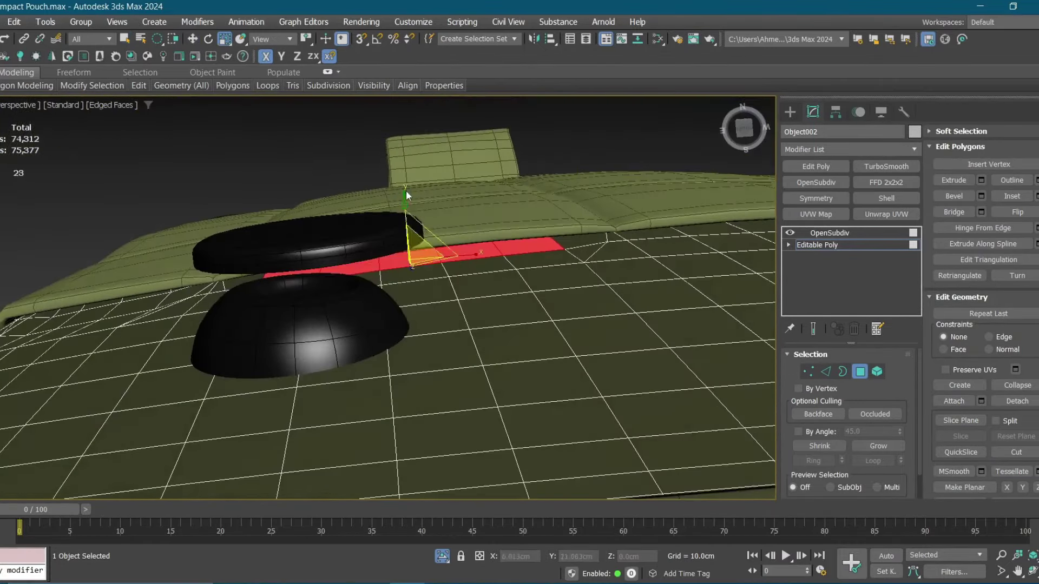
key("r")
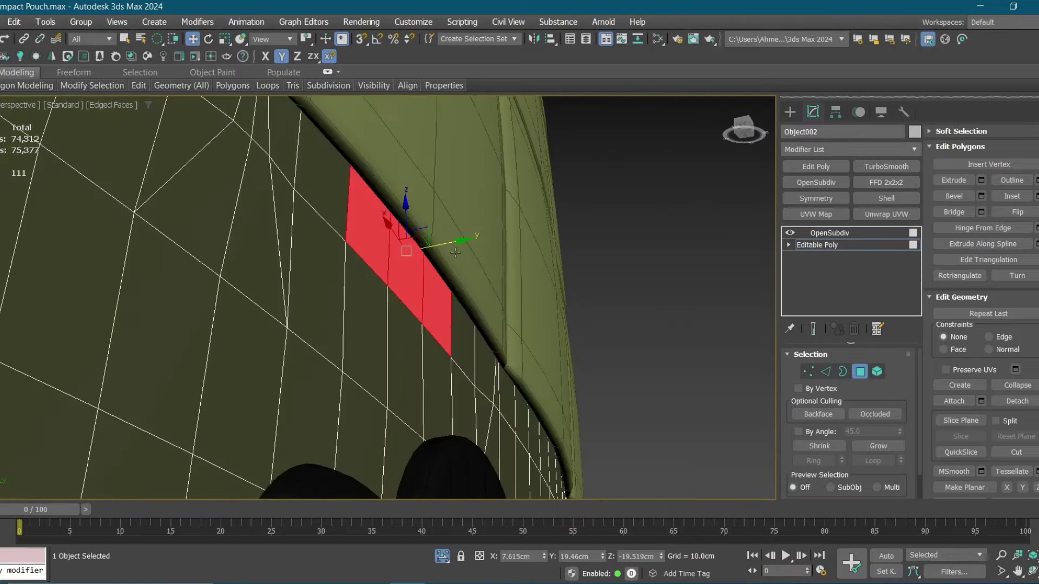
middle_click_drag(436, 245, 402, 231, "alt")
Cut another edge near the rim and select more faces along the upper edge.
key("q")
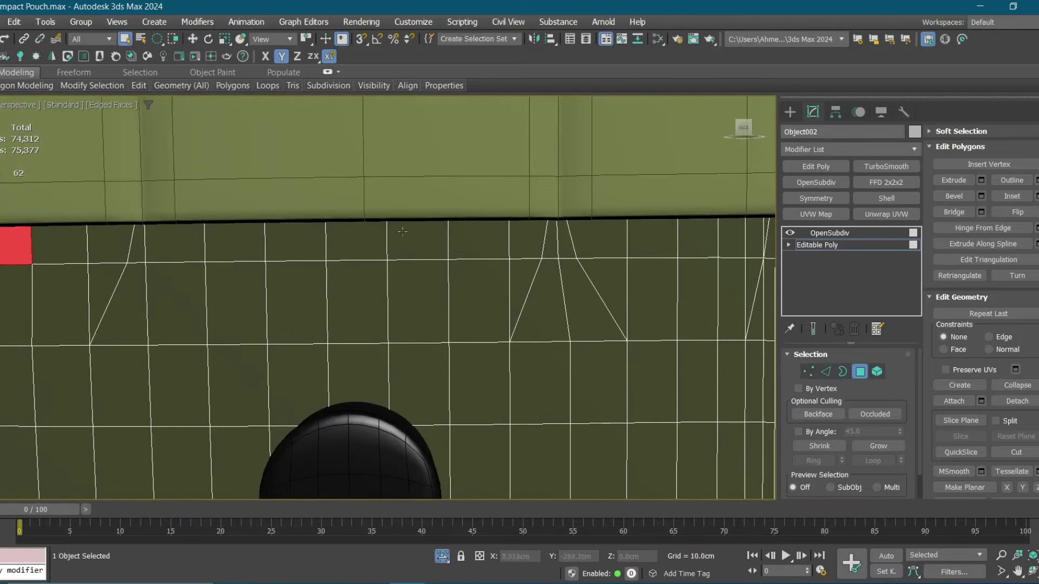
key("1")
key("alt+c")
left_click(408, 179)
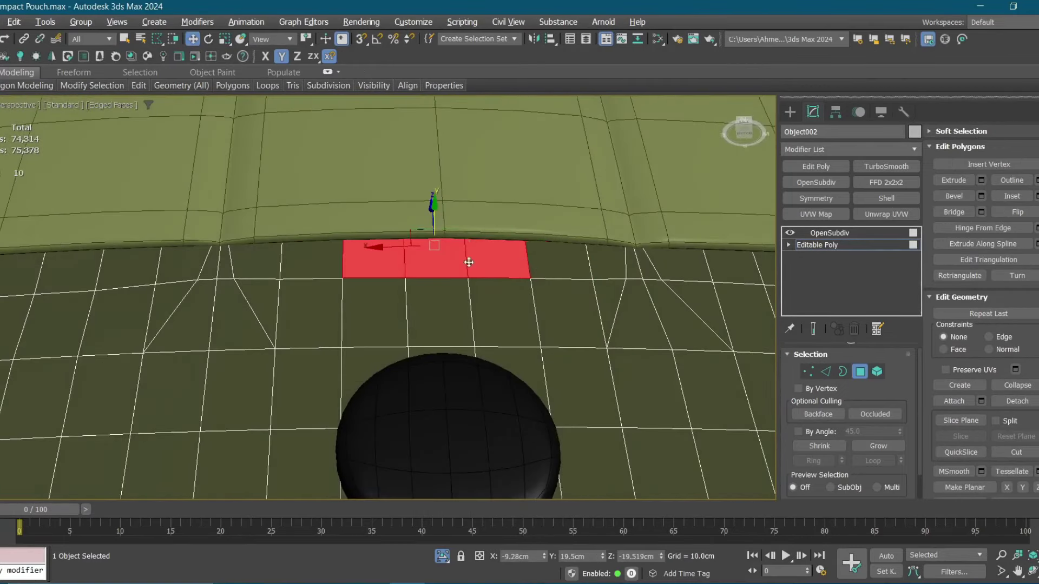
mouse_move(433, 201)
middle_mouse_down("alt")
mouse_move(420, 260)
mouse_move(433, 247)
middle_mouse_up("alt")
key("q")
left_click(487, 237)
left_click(400, 251, "ctrl")
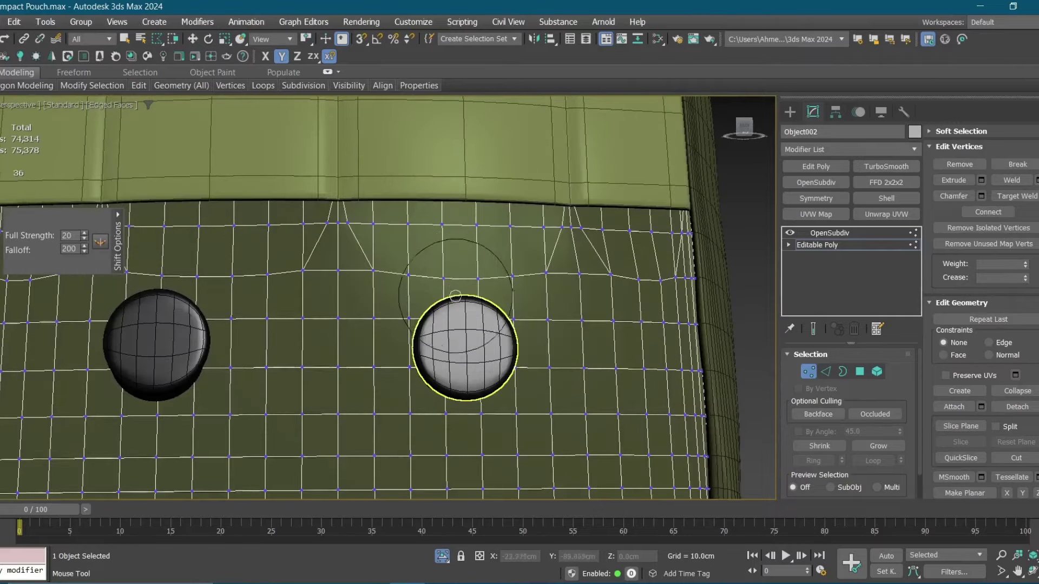
Zoom in and orbit to a tilted view of the two snap buttons.
middle_click_drag(479, 271, 434, 301)
scroll(267, 279, "up", 2)
mouse_move(267, 279)
middle_mouse_down("alt")
mouse_move(544, 290)
mouse_move(399, 269)
mouse_move(307, 295)
mouse_move(552, 300)
middle_mouse_up("alt")
scroll(400, 269, "down", 3)
scroll(307, 296, "up", 3)
scroll(308, 296, "up", 2)
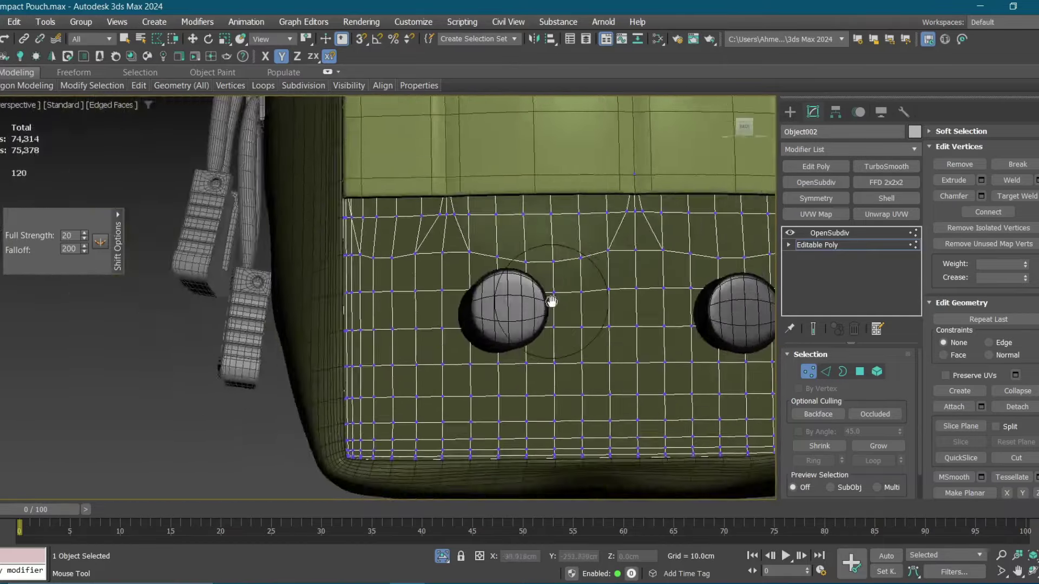
scroll(466, 236, "up", 3)
Orbit around the pouch top and wall, centring the view on the right button.
mouse_move(466, 236)
middle_mouse_down("alt")
mouse_move(464, 190)
mouse_move(347, 282)
middle_mouse_up("alt")
scroll(464, 190, "down", 5)
scroll(347, 282, "up", 5)
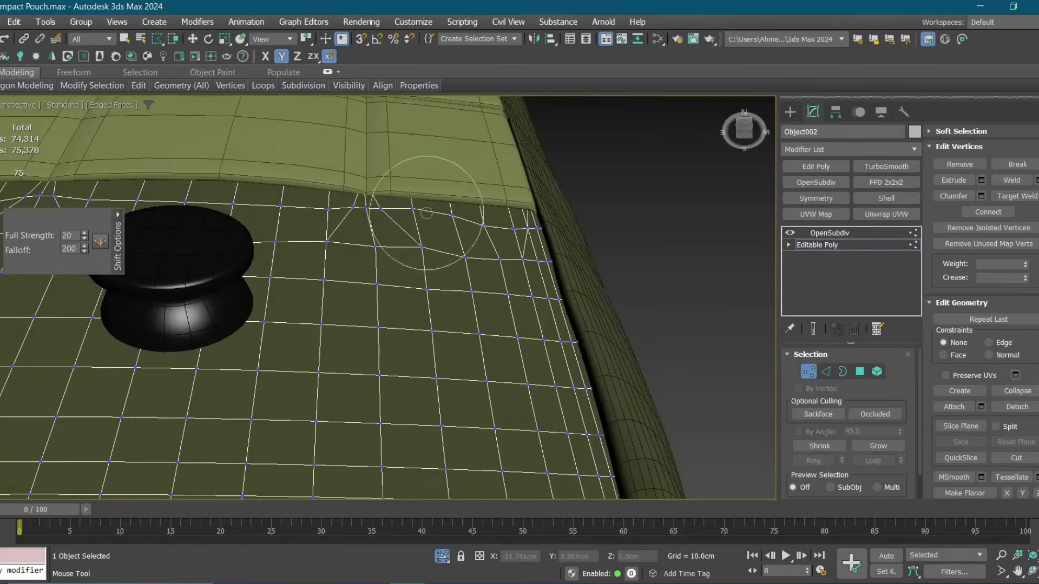
middle_click_drag(427, 242, 411, 327, "alt")
scroll(411, 327, "up", 3)
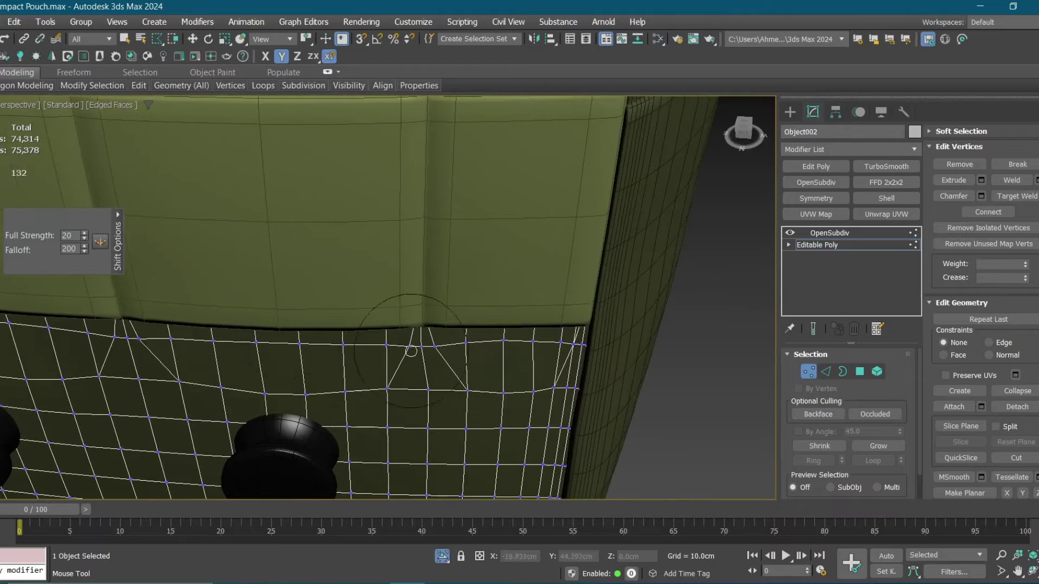
middle_click_drag(290, 320, 488, 326, "alt")
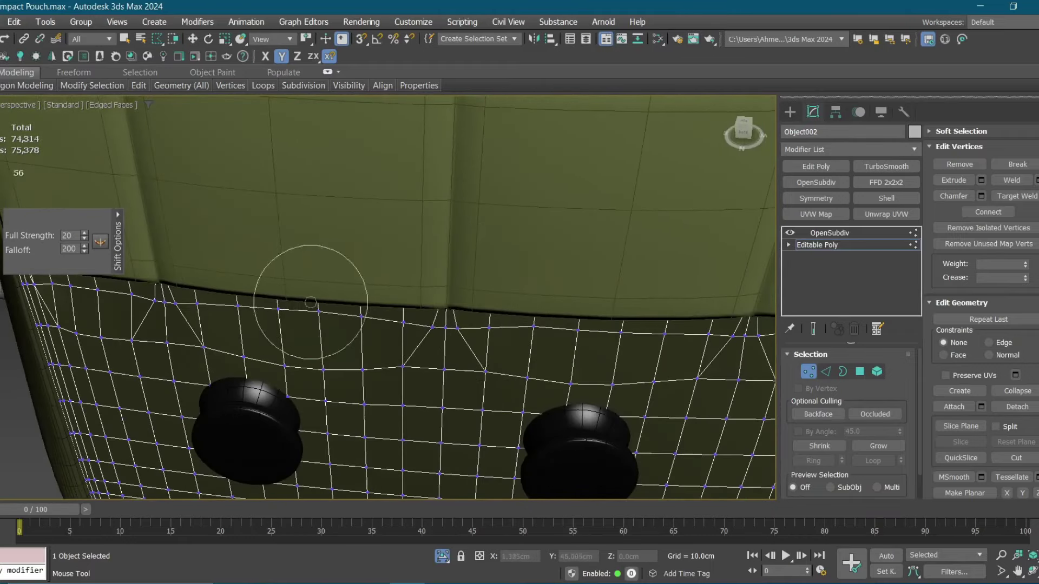
mouse_move(310, 303)
middle_mouse_down("alt")
mouse_move(302, 290)
mouse_move(213, 290)
middle_mouse_up("alt")
scroll(325, 282, "down", 5)
scroll(428, 266, "up", 2)
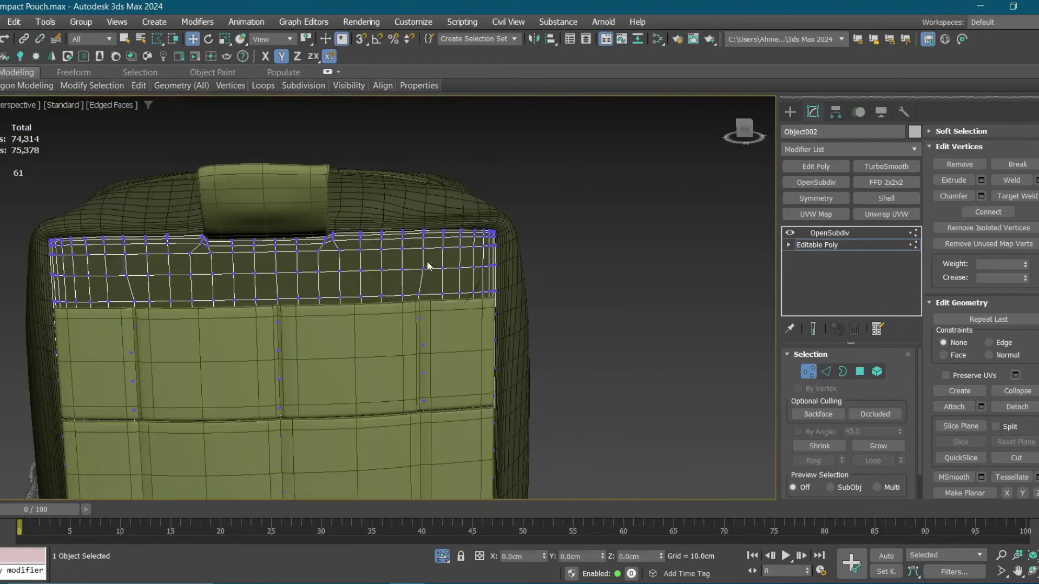
scroll(428, 266, "up", 3)
mouse_move(405, 337)
middle_mouse_down("alt")
mouse_move(262, 343)
mouse_move(303, 332)
mouse_move(311, 314)
mouse_move(270, 211)
mouse_move(370, 283)
middle_mouse_up("alt")
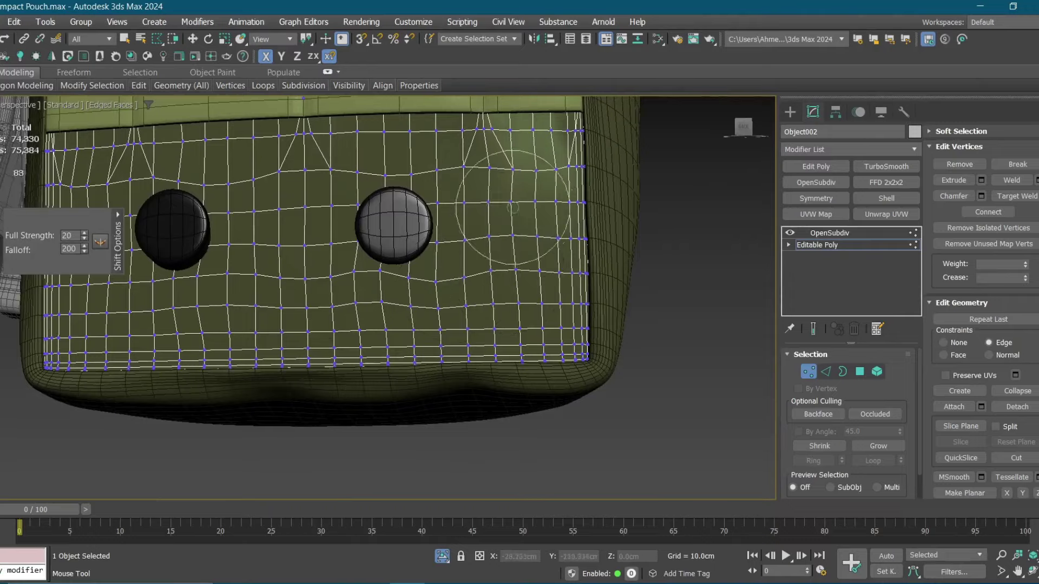
scroll(513, 207, "up", 2)
mouse_move(471, 209)
middle_mouse_down()
mouse_move(340, 216)
mouse_move(425, 221)
mouse_move(708, 301)
mouse_move(442, 260)
middle_mouse_up()
scroll(708, 299, "up", 2)
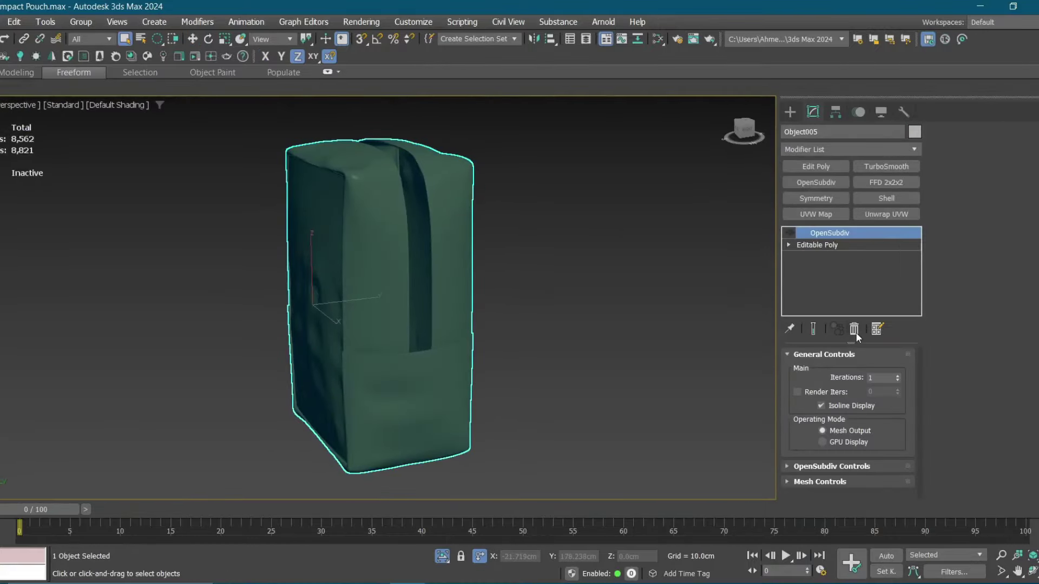
Delete OpenSubdiv from Object005's modifier stack.
left_click(854, 330)
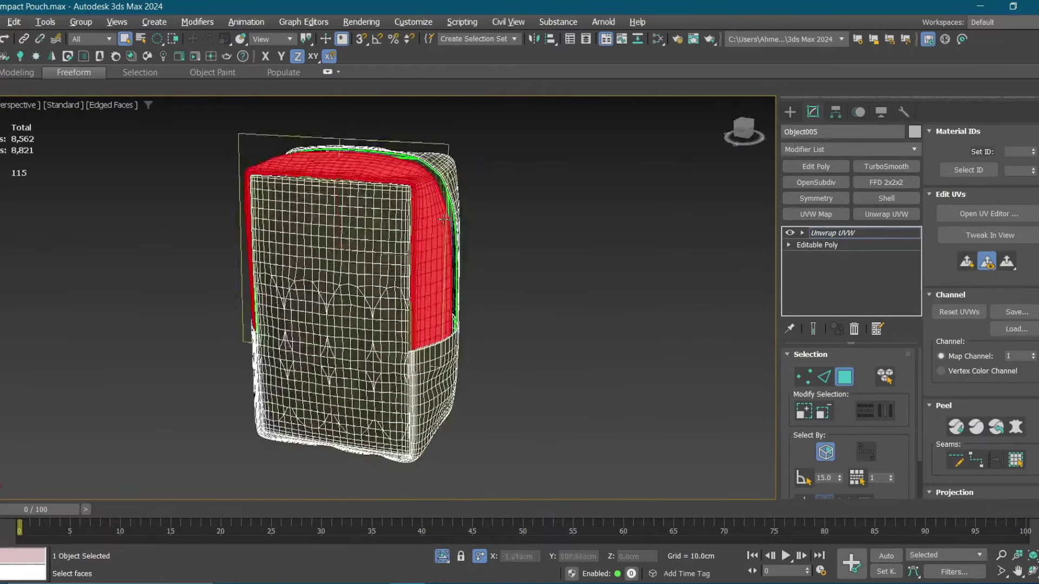
In the UV Editor, select and relax the long UV strip, isolating it.
left_click(961, 219)
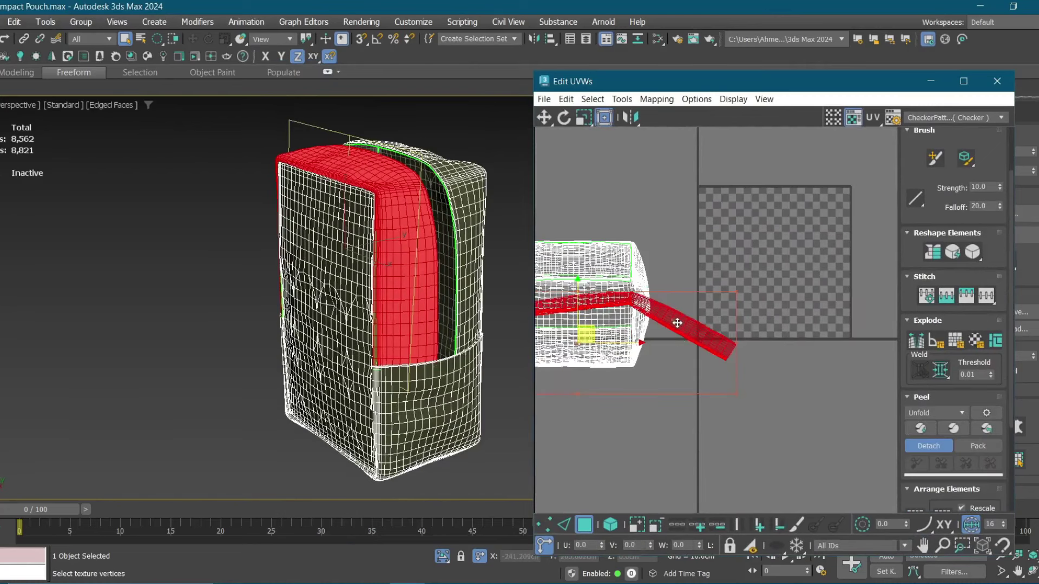
left_click(783, 291)
middle_click_drag(746, 309, 625, 371)
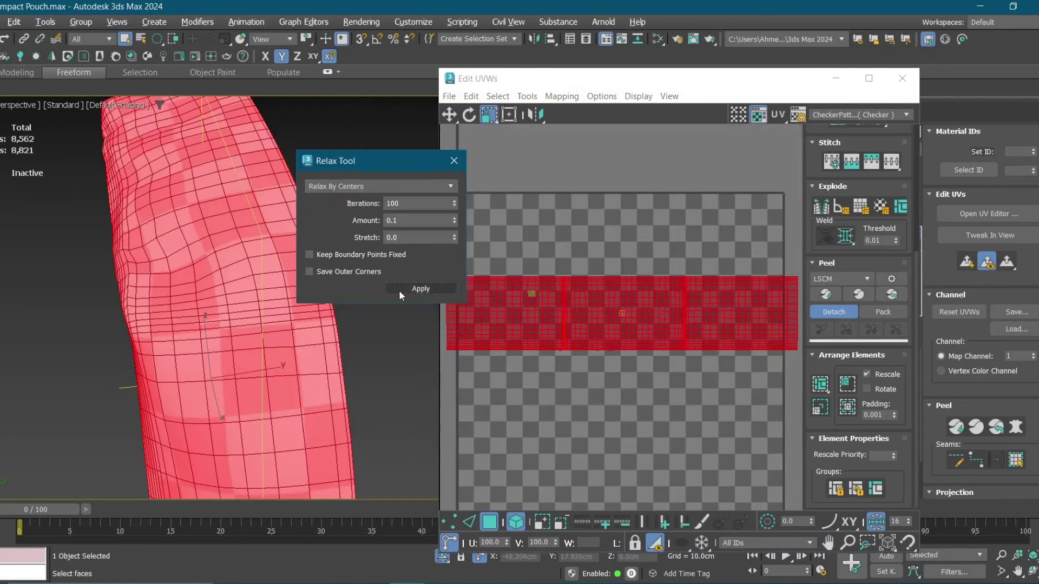
left_click(454, 165)
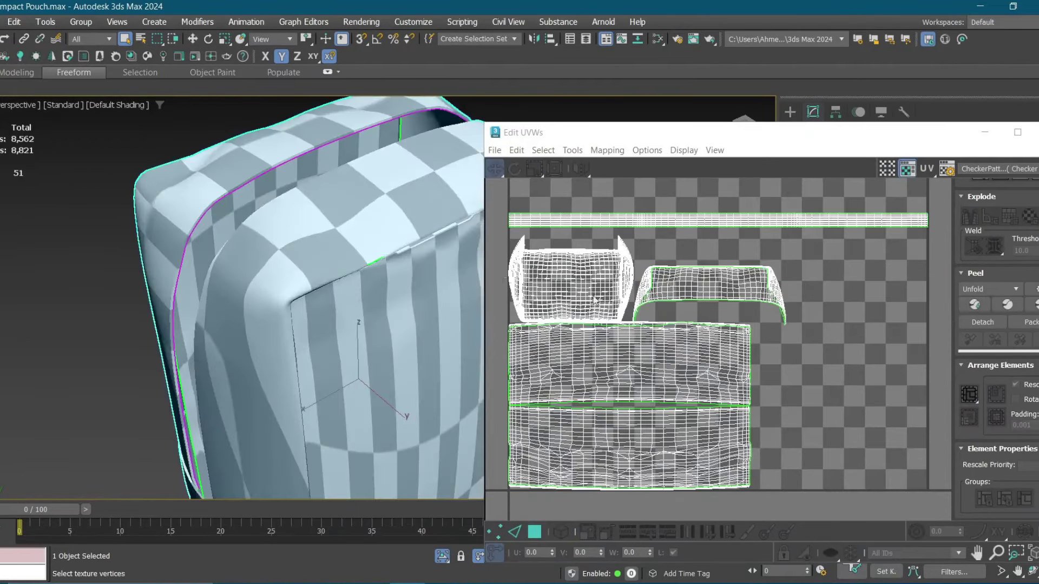
left_click(803, 554)
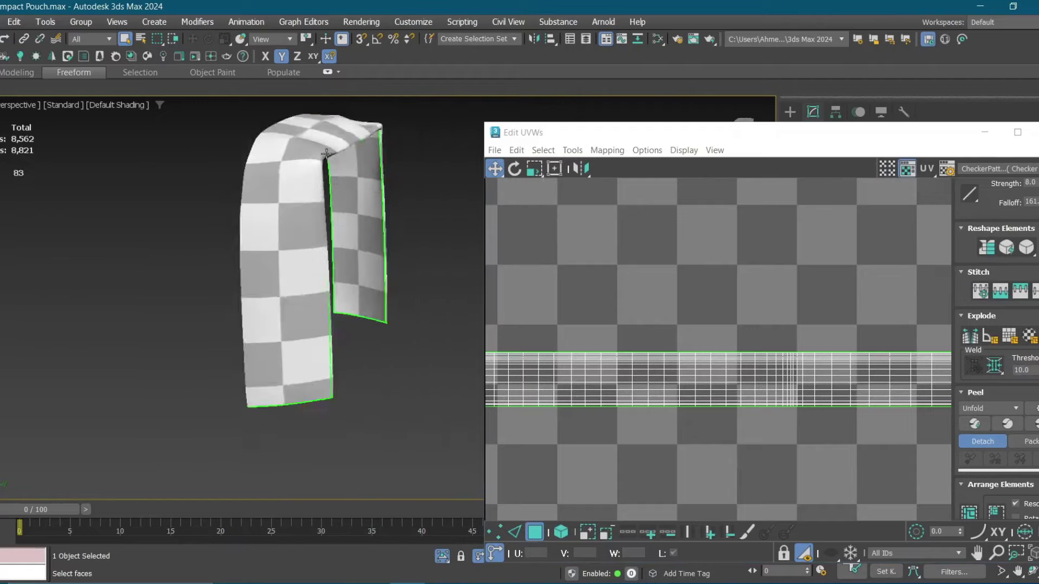
Select the edge loop along the strip's bottom in the 3D view.
middle_click_drag(326, 154, 297, 306, "alt")
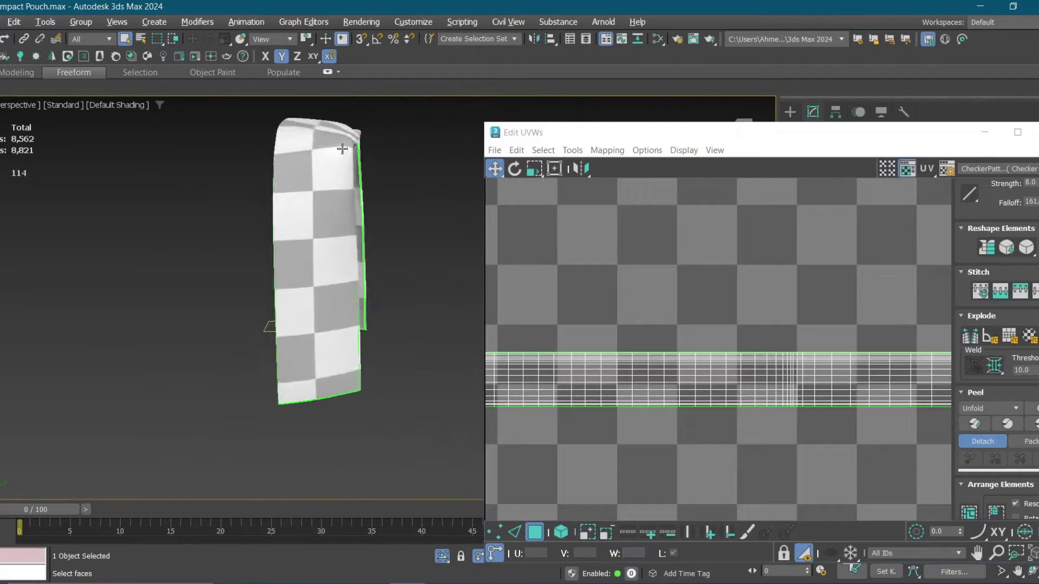
scroll(670, 285, "up", 3)
scroll(735, 310, "up", 3)
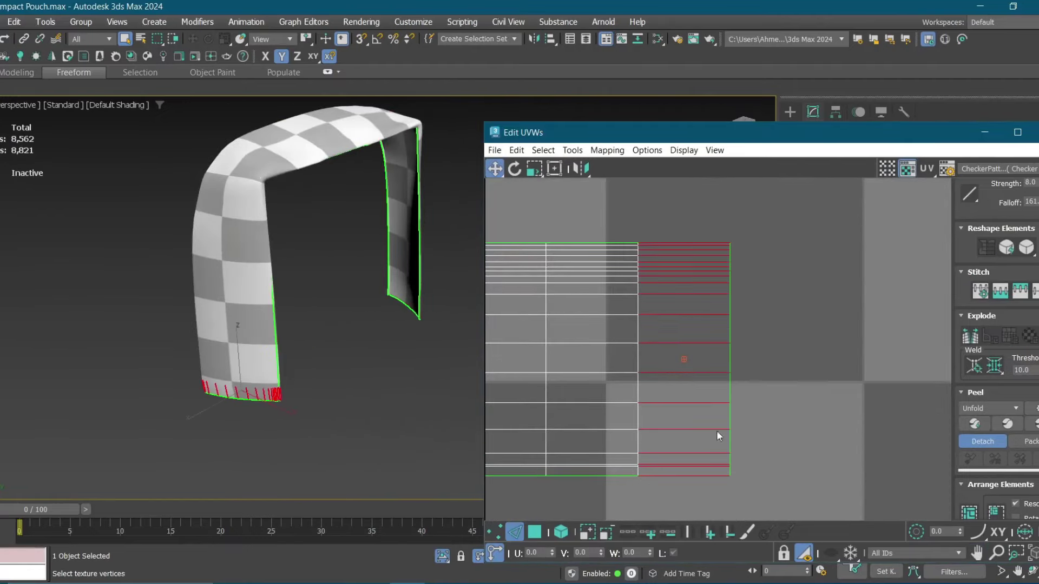
double_click(637, 327)
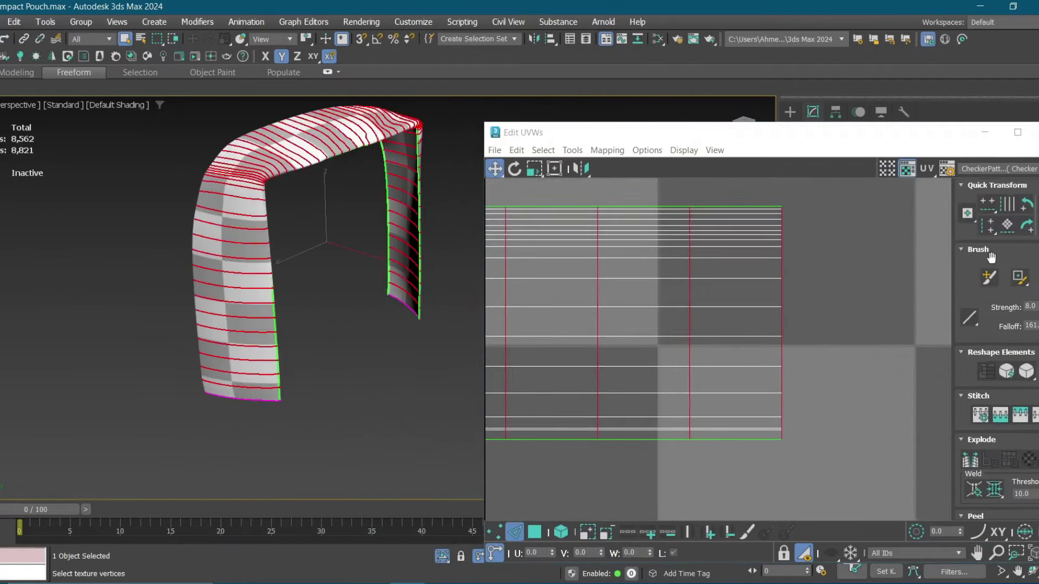
scroll(340, 293, "up", 3)
scroll(314, 272, "up", 2)
scroll(355, 278, "up", 2)
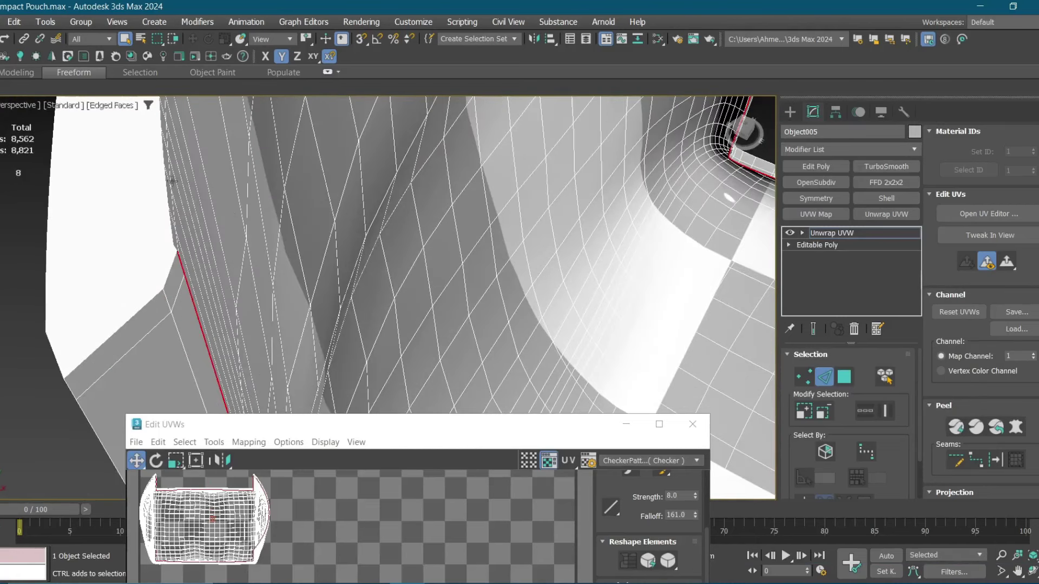
Quick Peel the framed panel into flat UV islands and select a strip to rotate.
key("z")
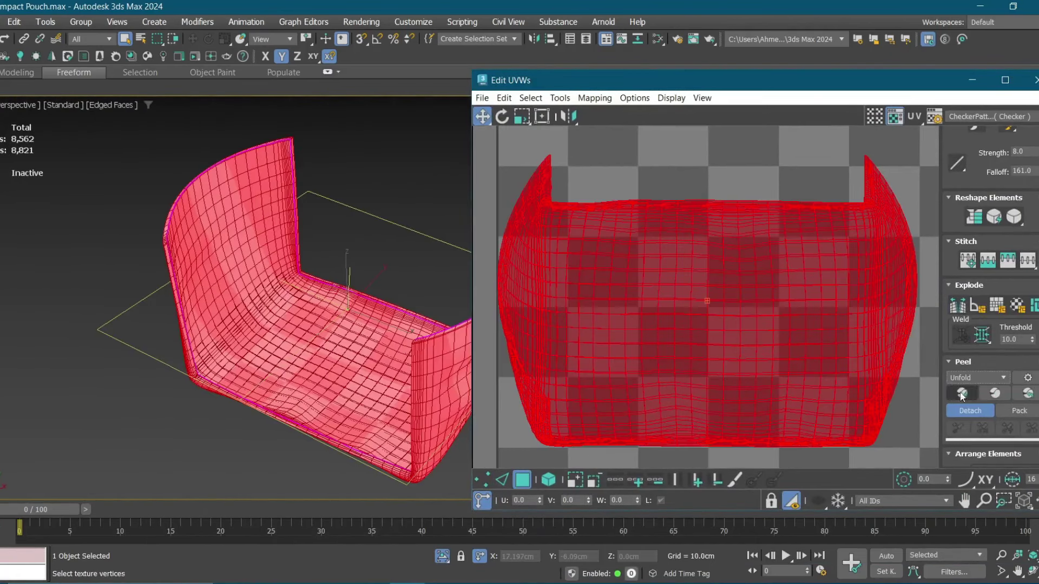
left_click(962, 393)
key("e")
left_click(640, 242)
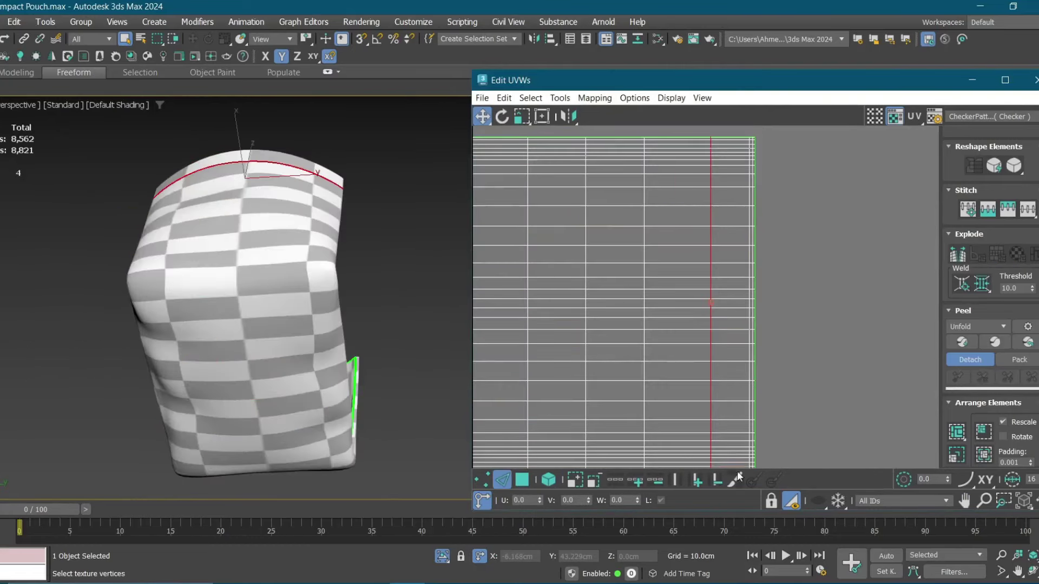
Select all the pouch body's UV faces and move the long thin strip island down.
scroll(979, 179, "up", 5)
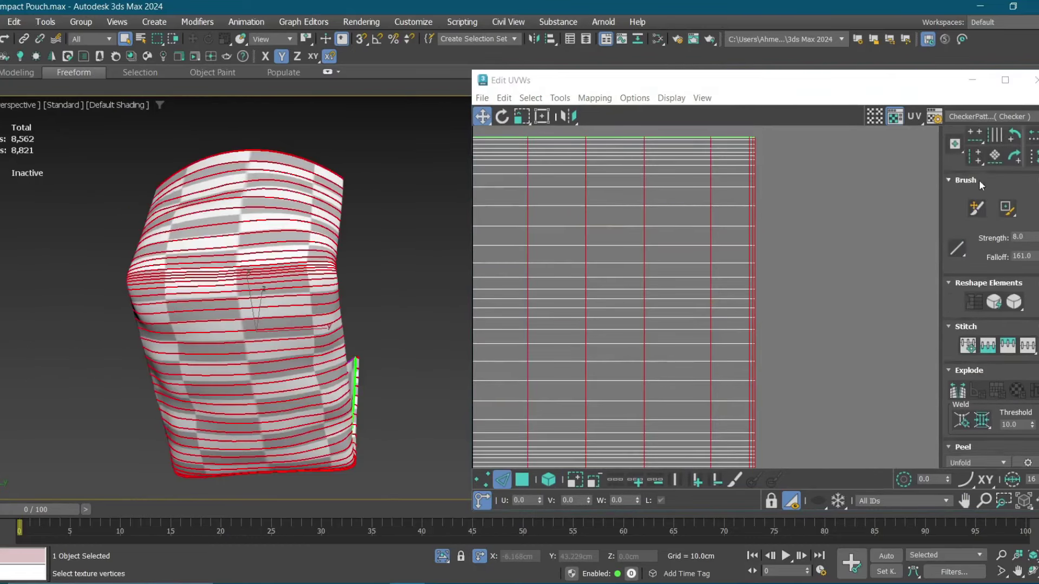
left_click(665, 232)
key("ctrl+a")
scroll(655, 218, "down", 5)
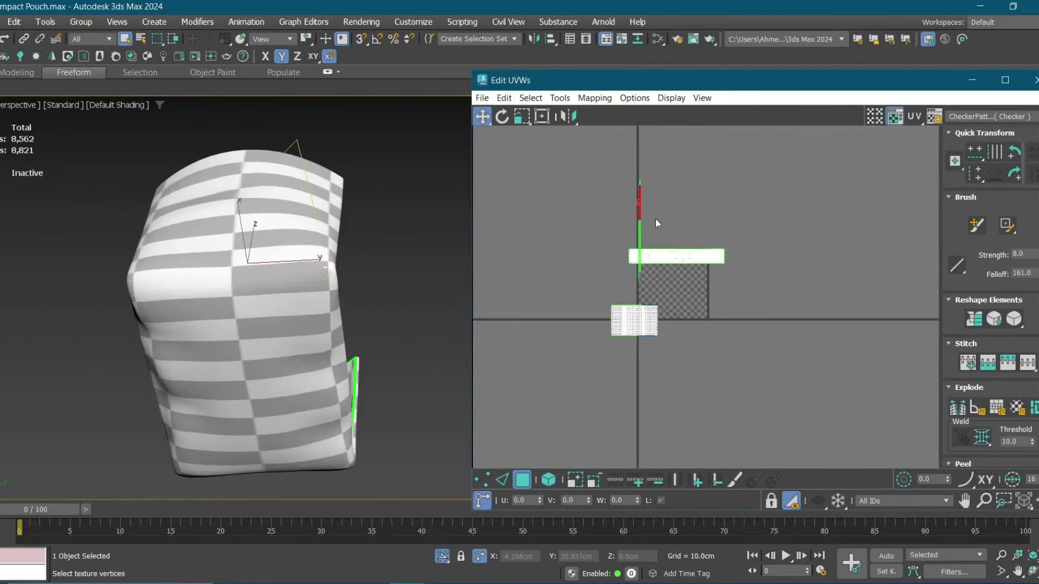
scroll(624, 241, "up", 2)
scroll(617, 243, "up", 3)
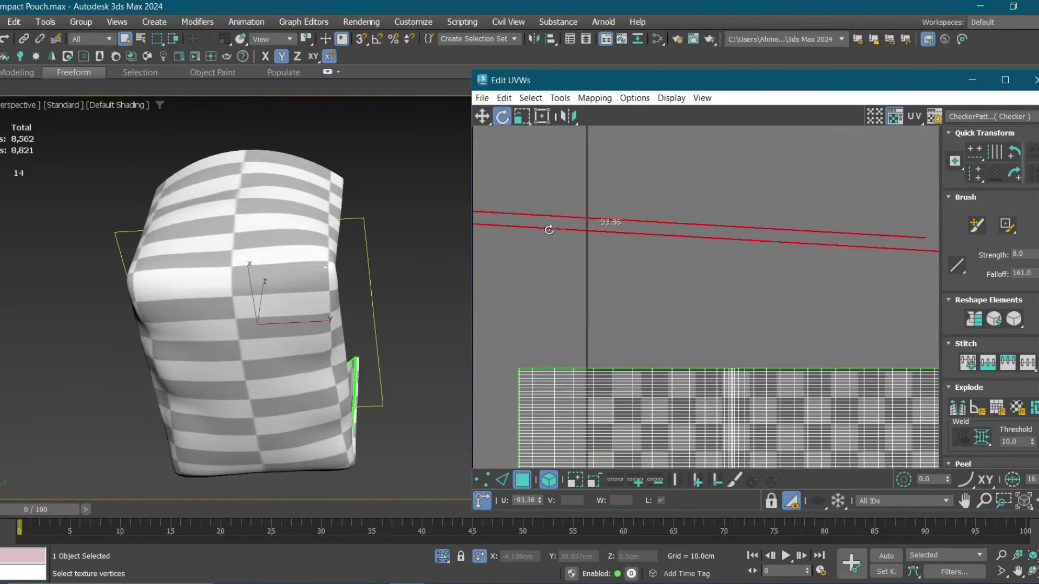
scroll(645, 248, "down", 2)
key("w")
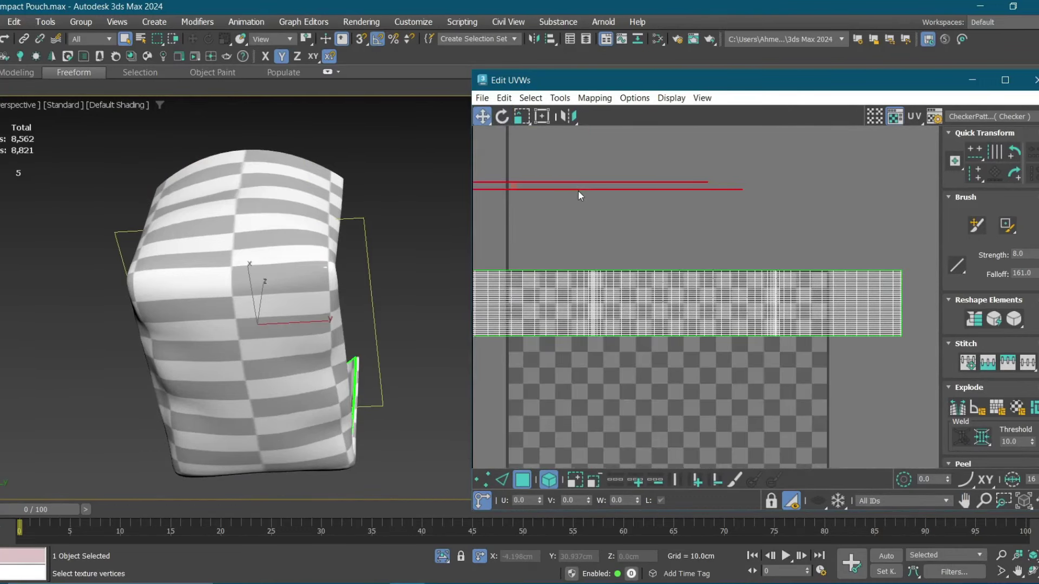
left_click_drag(579, 187, 883, 353)
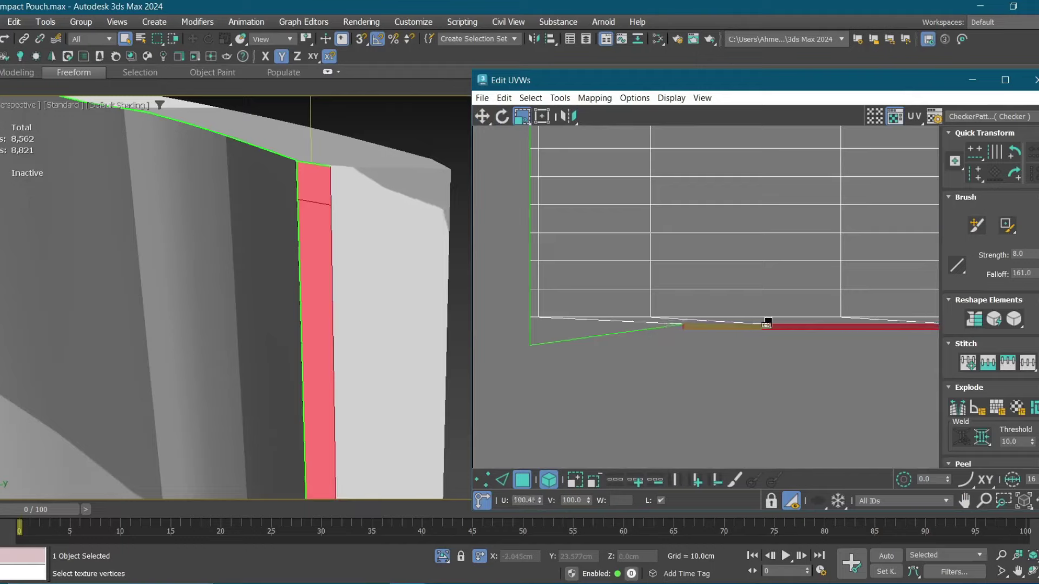
scroll(668, 329, "down", 2)
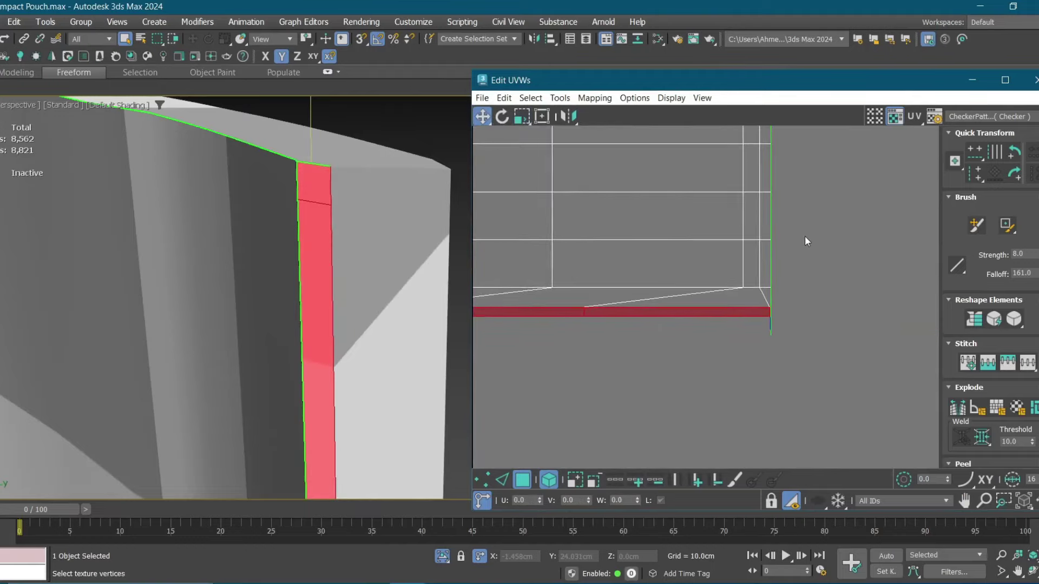
Show wire edges over the shaded model and pack the UV islands into the checker square.
key("2")
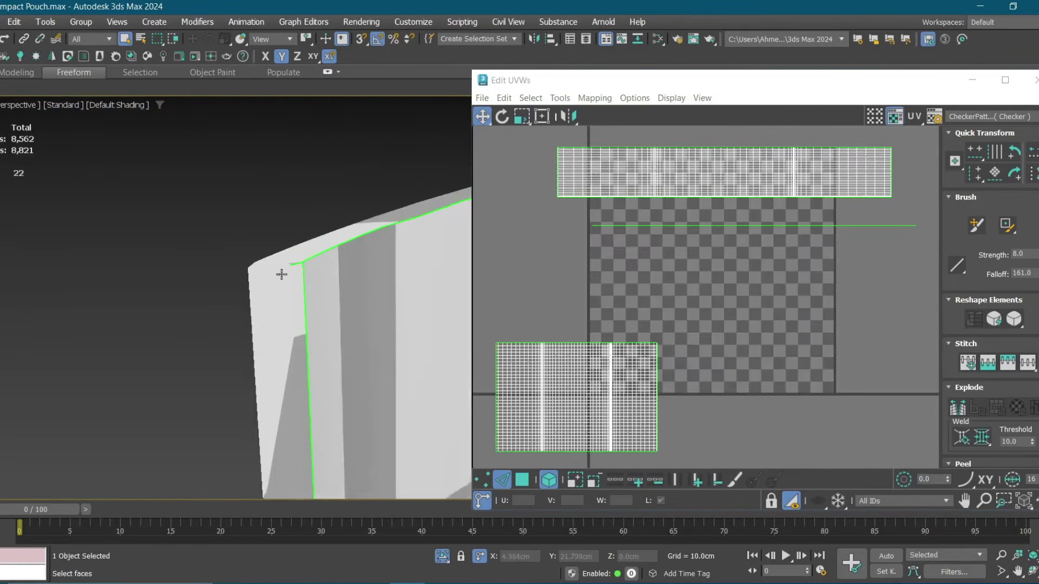
key("F4")
scroll(302, 260, "down", 2)
left_click(297, 273)
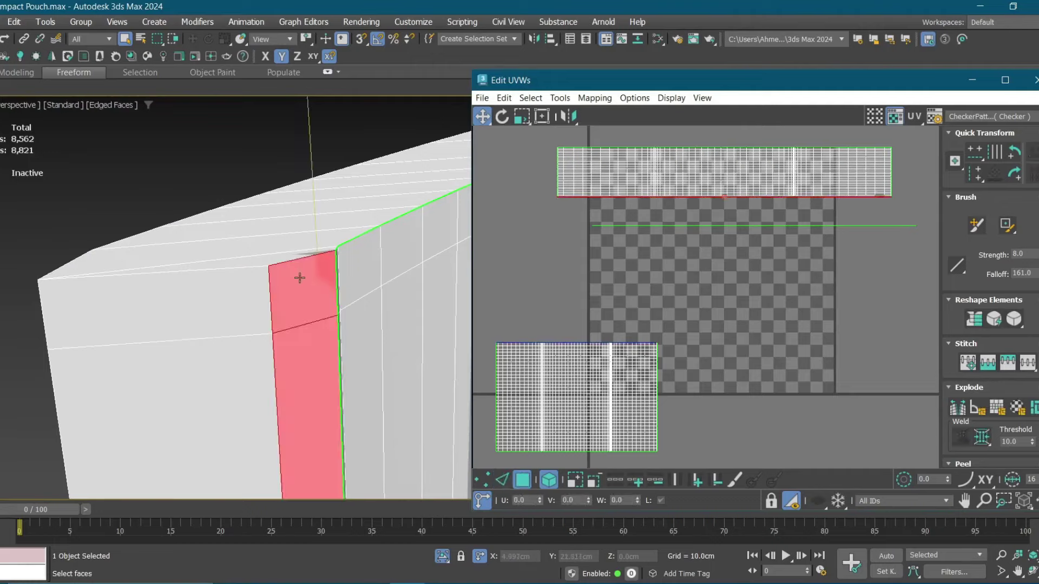
scroll(559, 208, "up", 5)
left_click(596, 315)
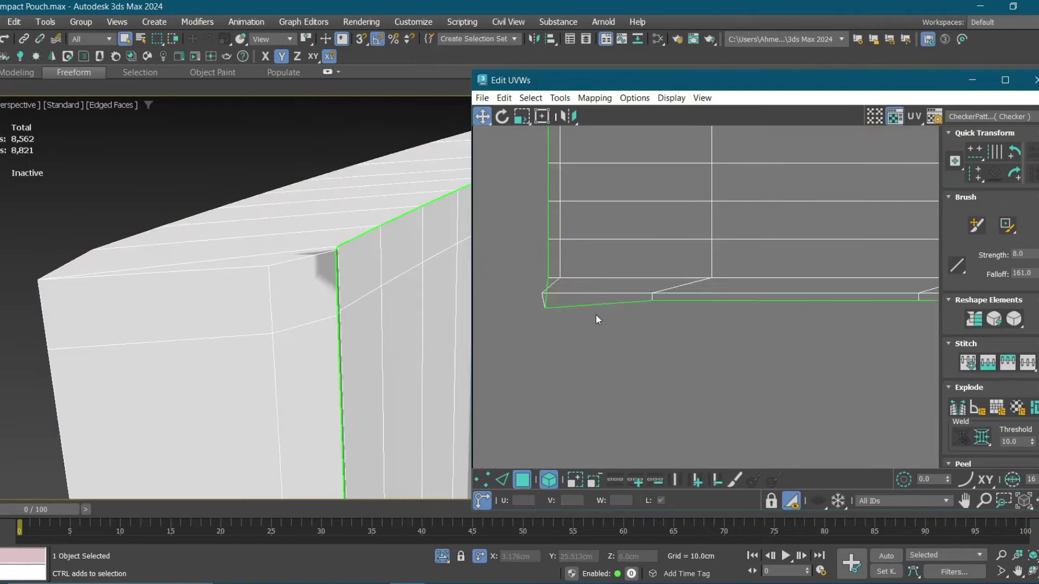
left_click(956, 432)
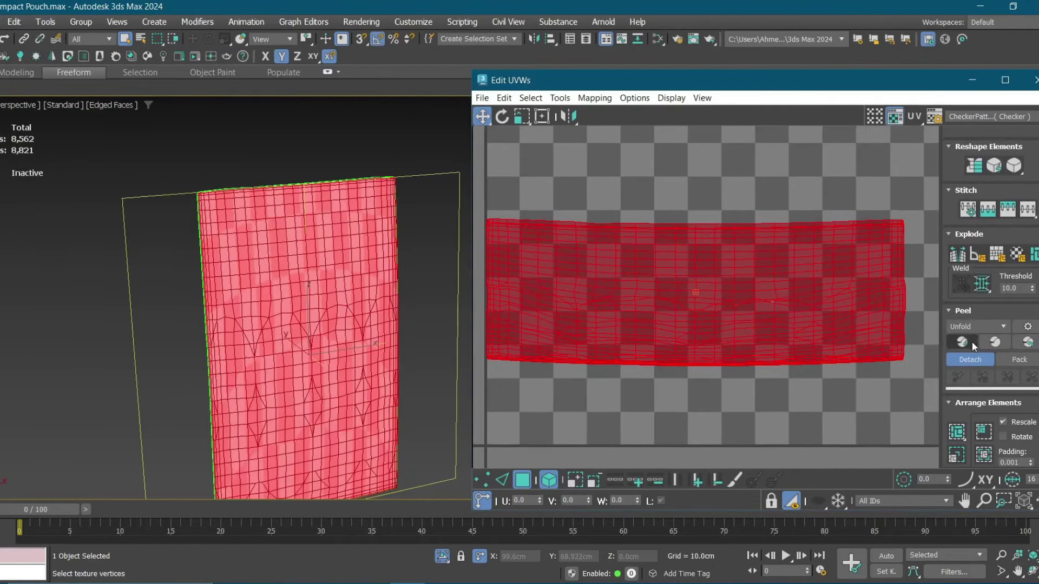
Quick Peel the selected strip's UVs flat and view the whole checkered pouch.
left_click(972, 343)
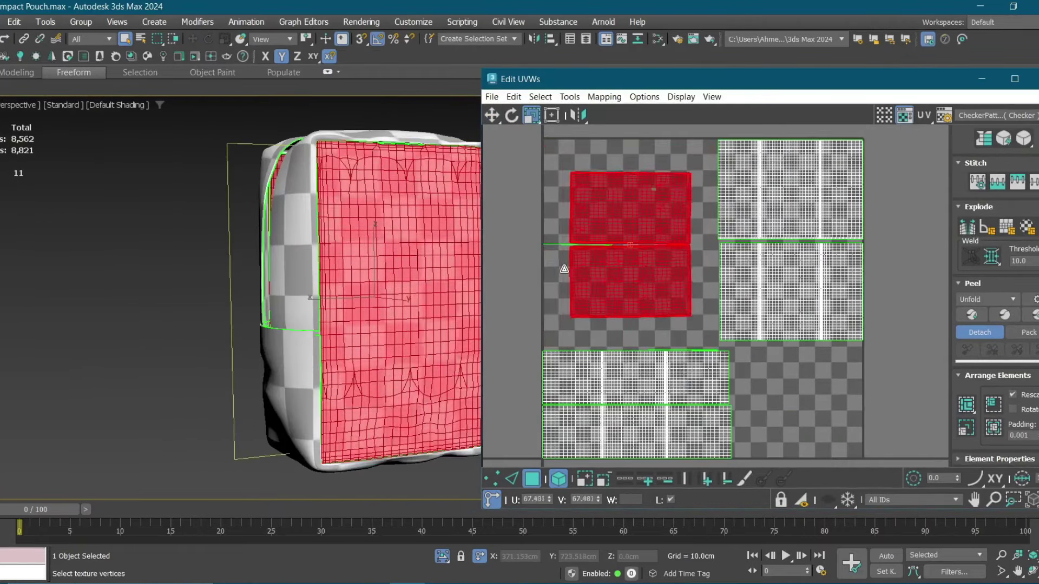
left_click(122, 298)
scroll(123, 298, "down", 3)
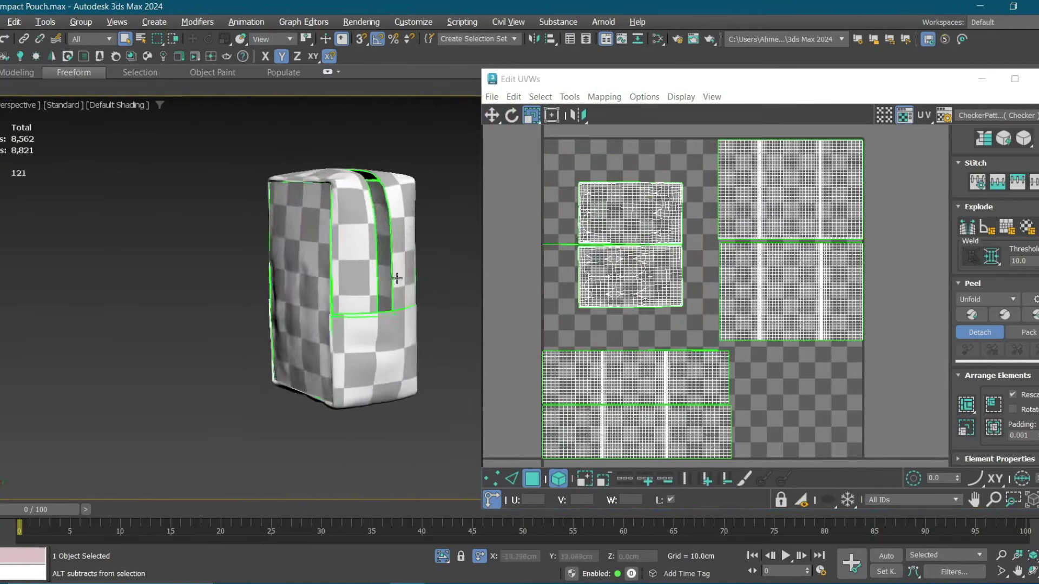
middle_click_drag(122, 298, 399, 319, "alt")
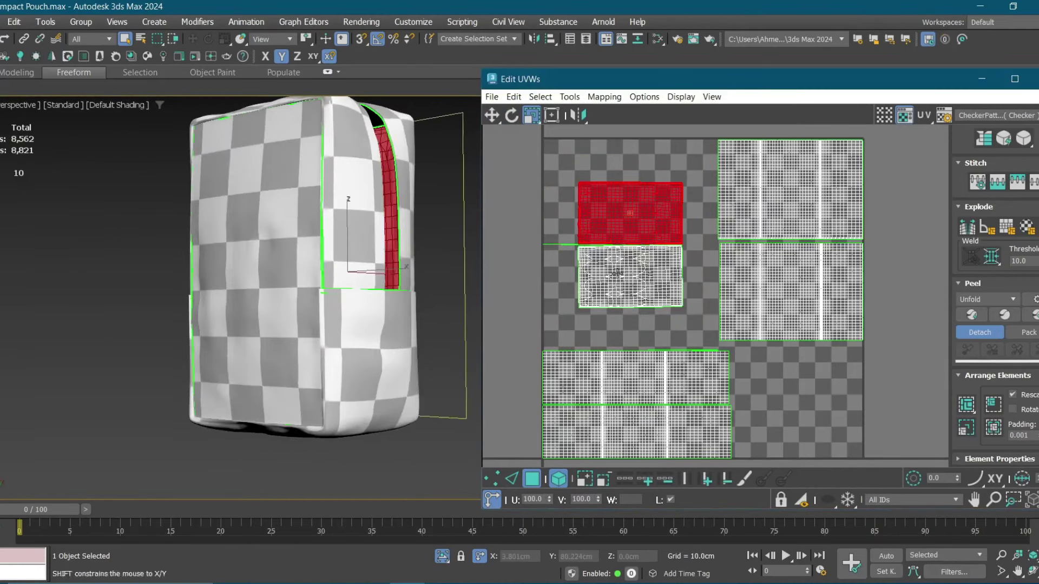
Check the front panel's UV island, then repack the islands into a new layout.
left_click(634, 262)
left_click(686, 169)
left_click(630, 244)
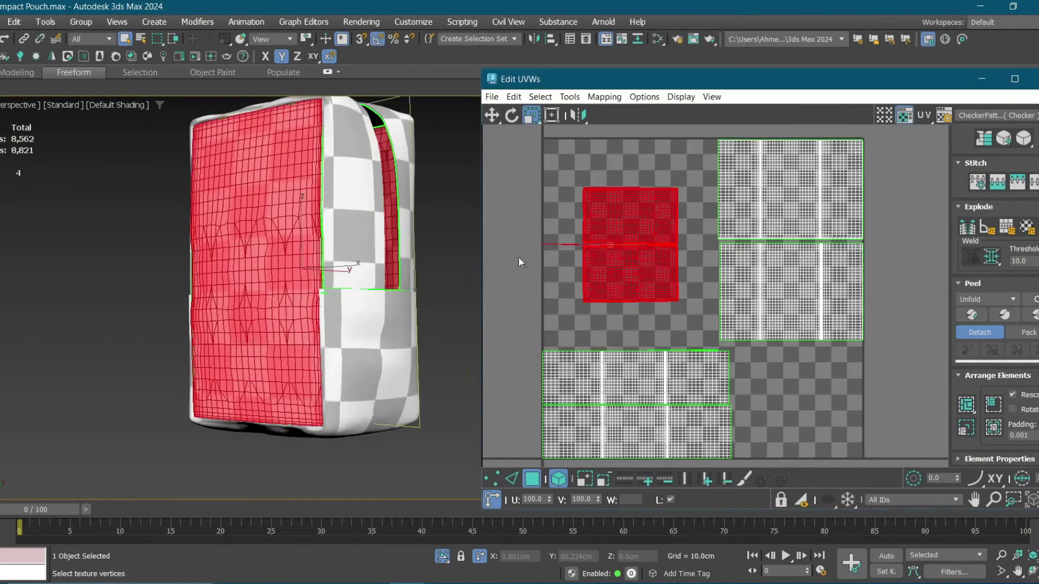
left_click(519, 257)
left_click(972, 405)
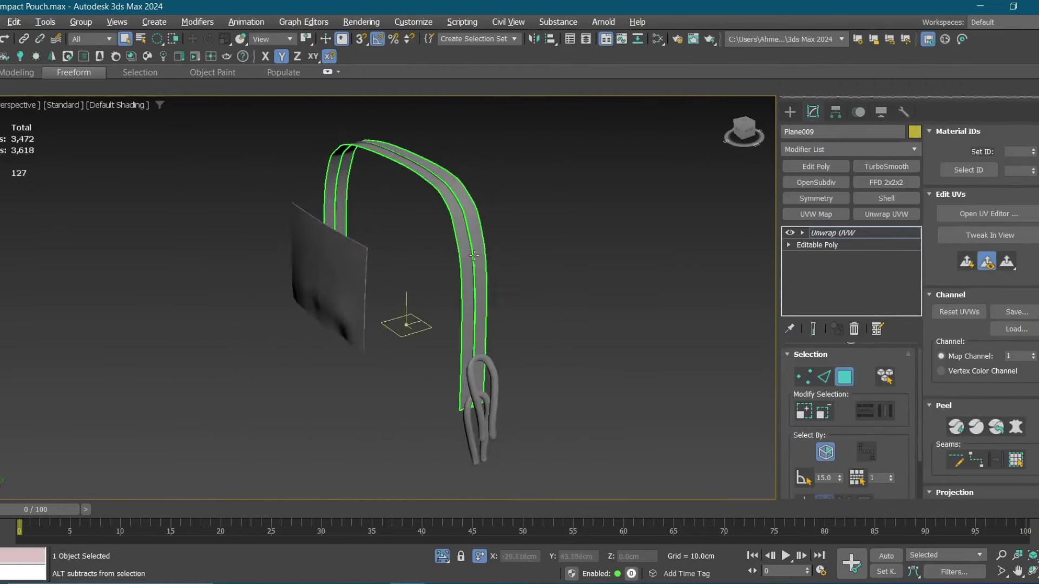
Select the flat flap by Planar Angle and Quick Peel its UVs into a flat rectangle.
left_click(811, 480)
left_click(327, 343)
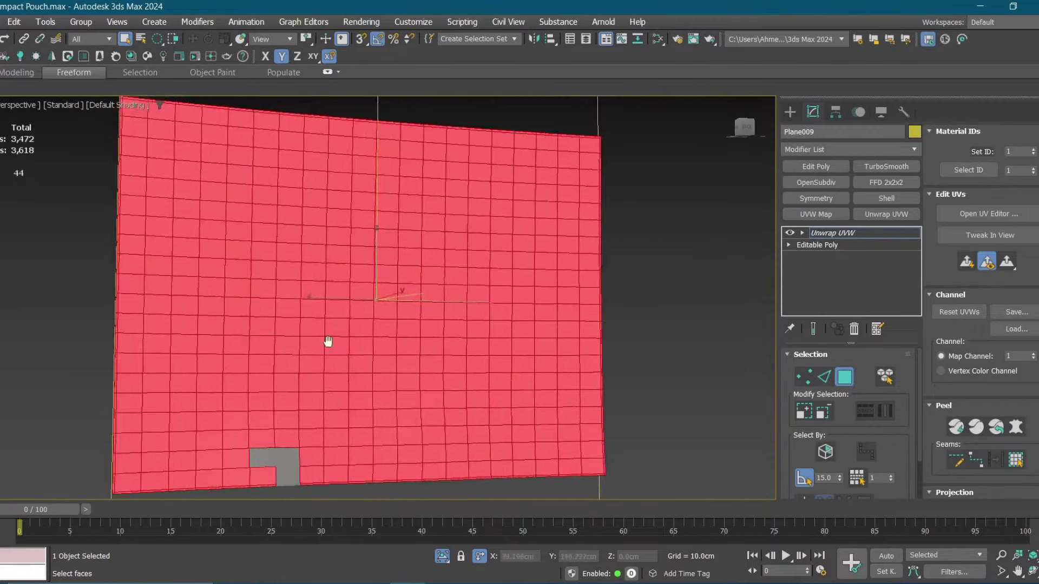
middle_click_drag(327, 344, 334, 272, "alt")
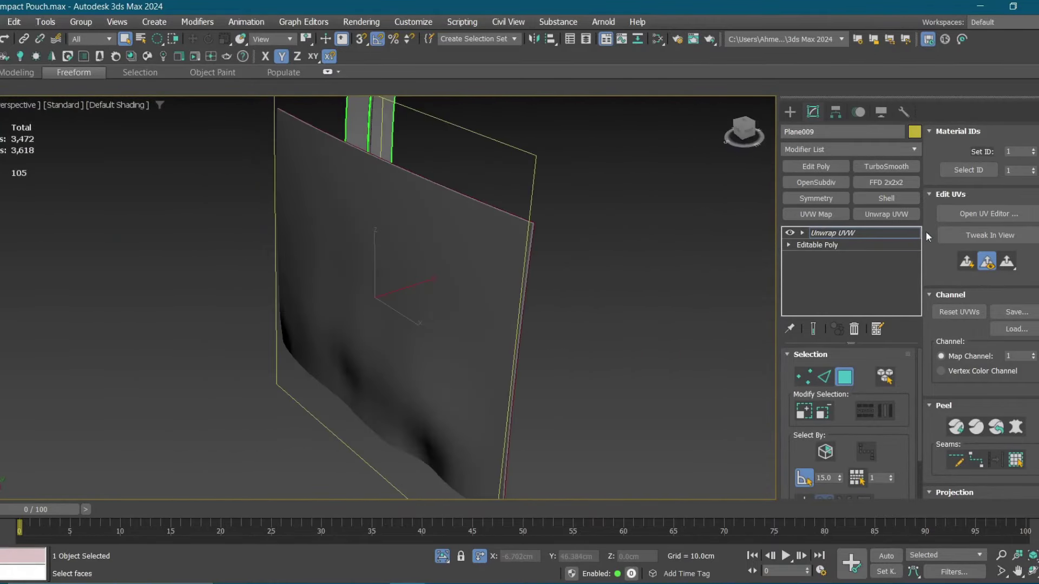
left_click(968, 214)
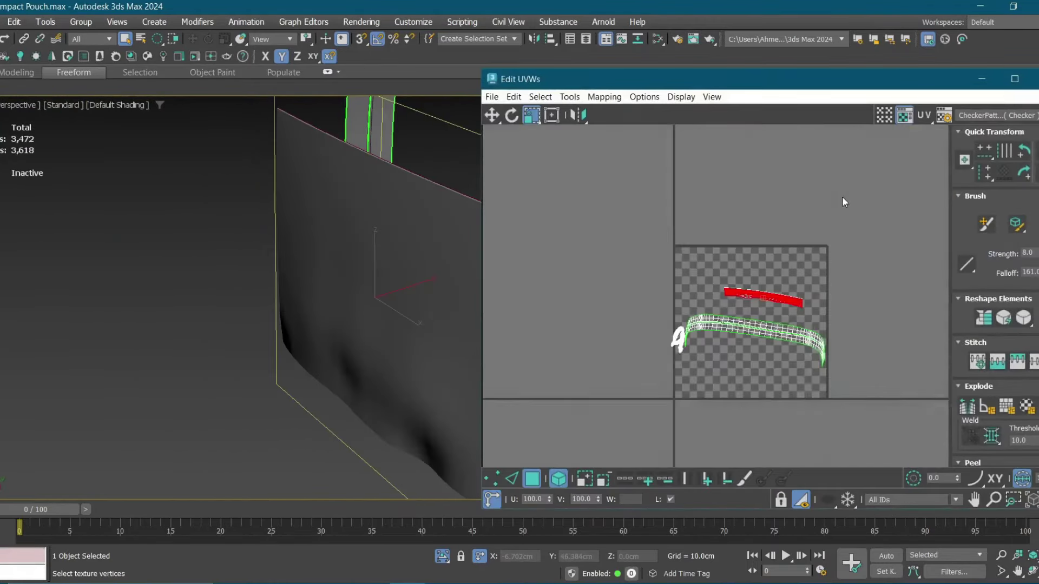
scroll(843, 197, "up", 2)
mouse_move(325, 185)
left_mouse_down()
mouse_move(665, 125)
mouse_move(498, 89)
left_mouse_up()
left_click(715, 420)
left_click_drag(433, 87, 678, 120)
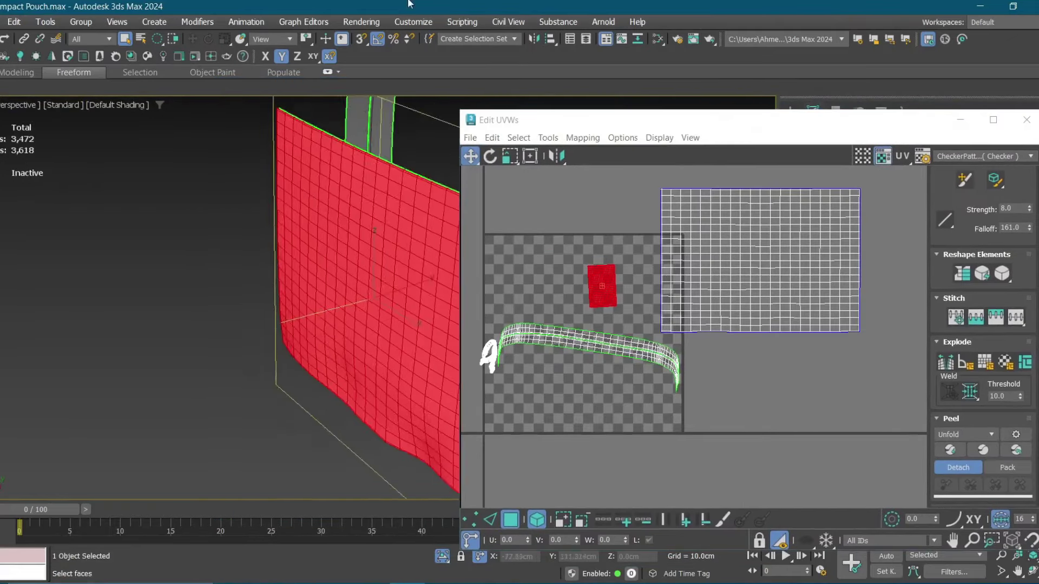
Select the strap's faces and inspect the loop tubes closely from several angles.
left_click(371, 204)
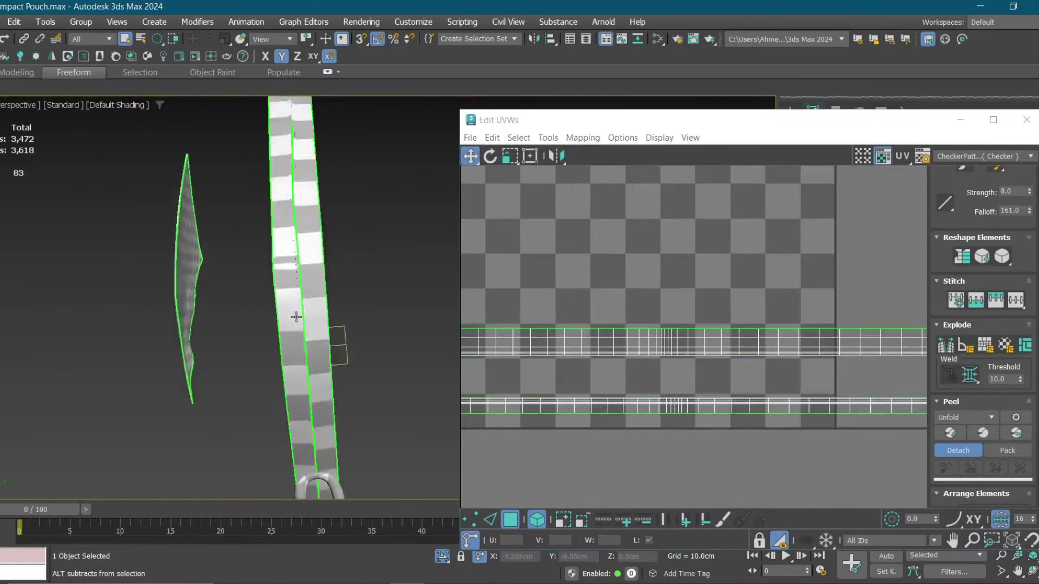
middle_click_drag(290, 302, 338, 245, "alt")
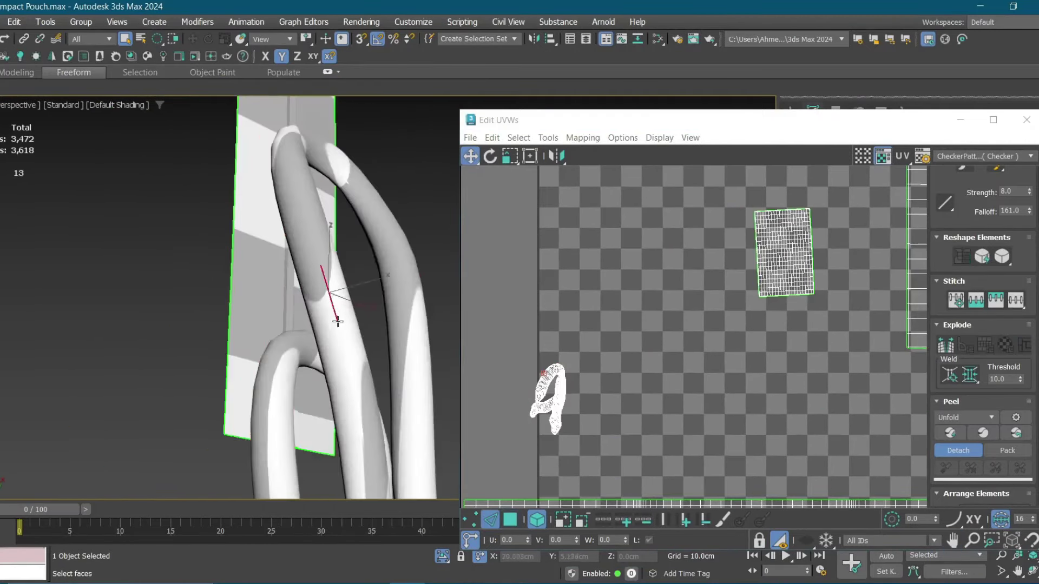
middle_click_drag(338, 322, 337, 262, "alt")
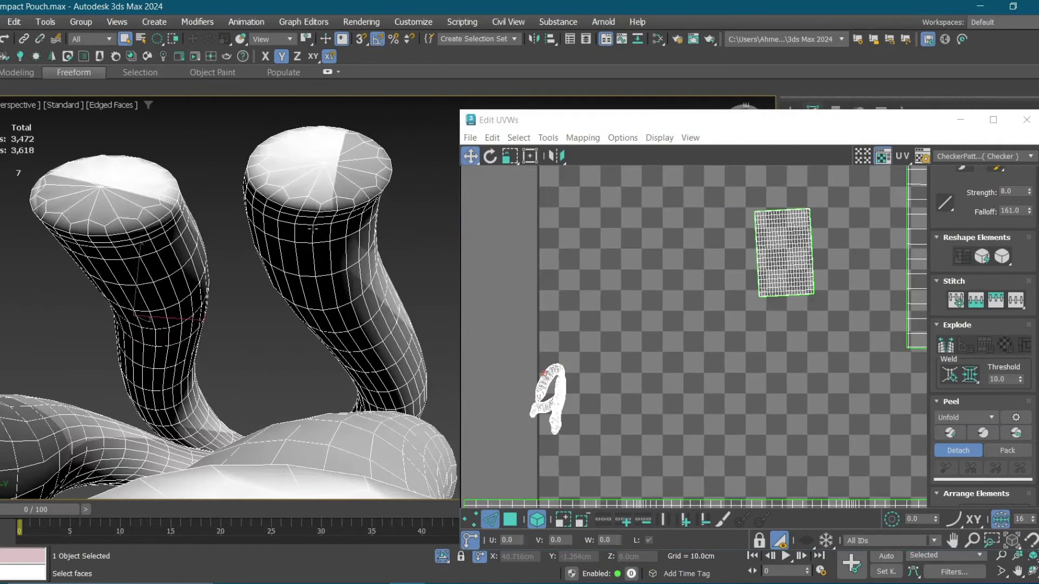
middle_click_drag(309, 346, 309, 380, "alt")
scroll(309, 380, "up", 3)
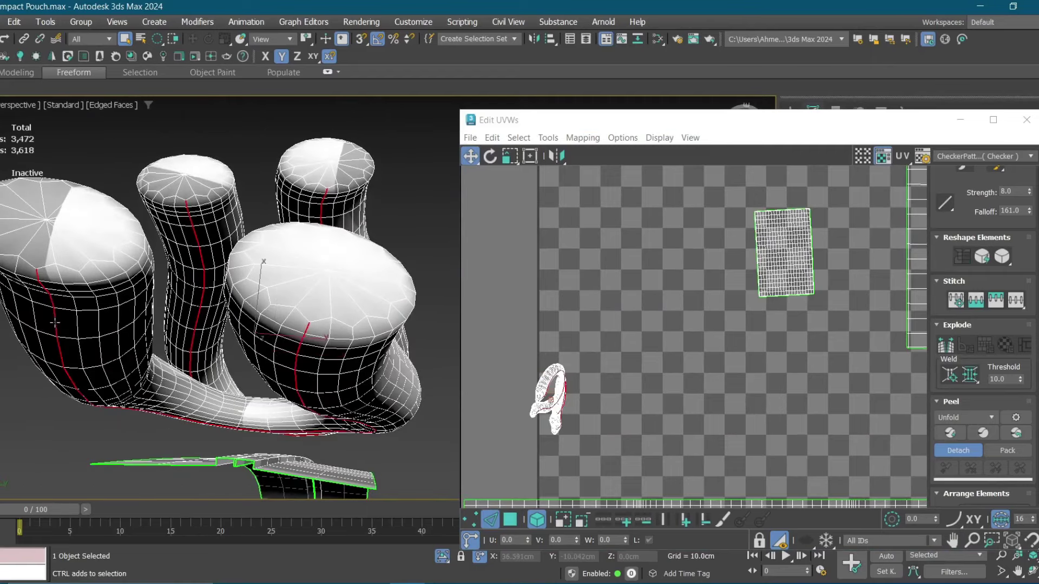
mouse_move(55, 323)
middle_mouse_down("alt")
mouse_move(162, 335)
mouse_move(270, 270)
middle_mouse_up("alt")
scroll(325, 217, "up", 4)
scroll(348, 189, "up", 4)
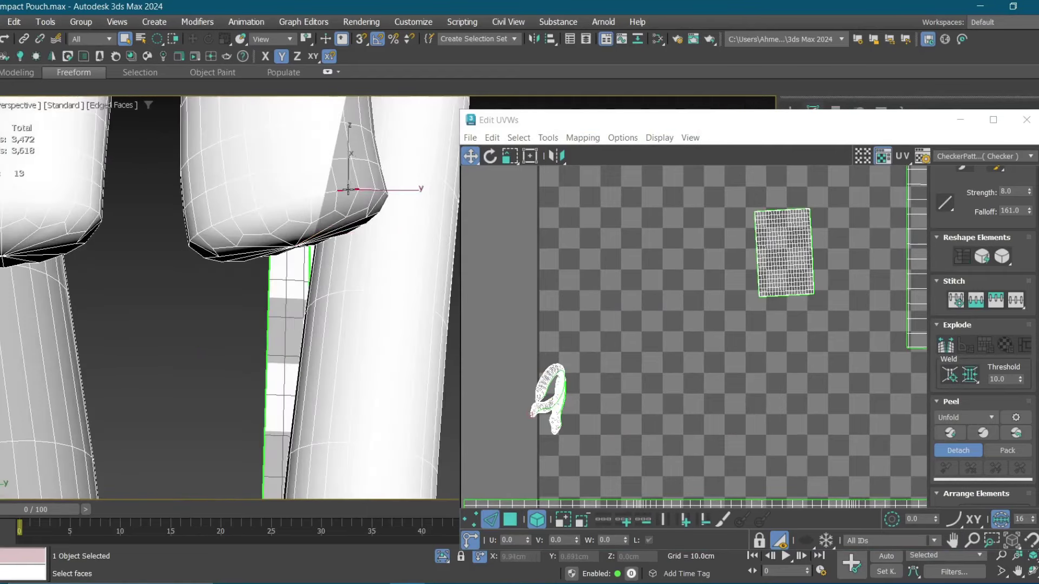
middle_click_drag(348, 190, 158, 197, "alt")
scroll(158, 197, "down", 3)
scroll(266, 387, "up", 3)
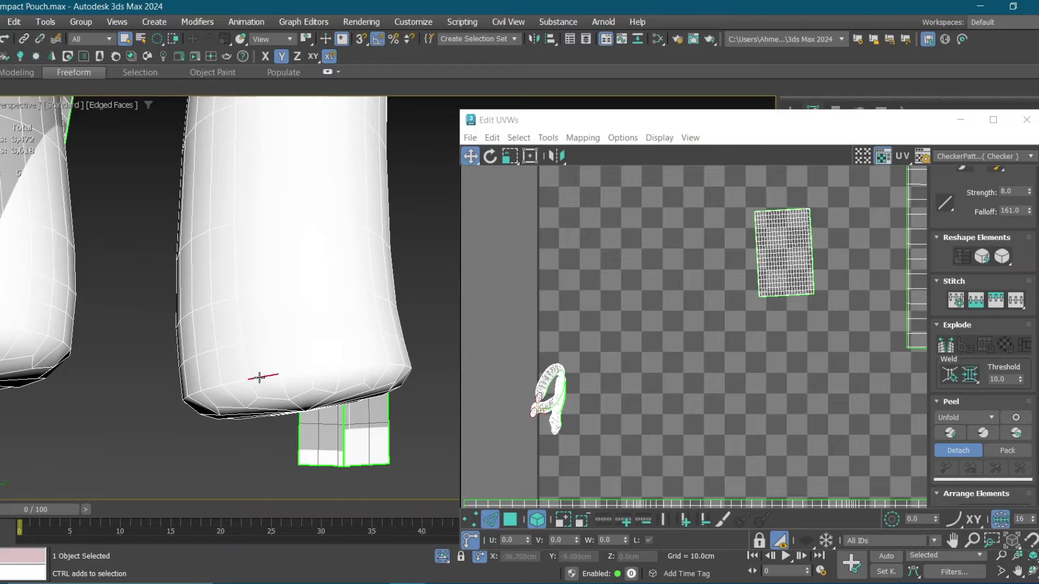
scroll(260, 378, "down", 3)
middle_click_drag(259, 377, 379, 379, "alt")
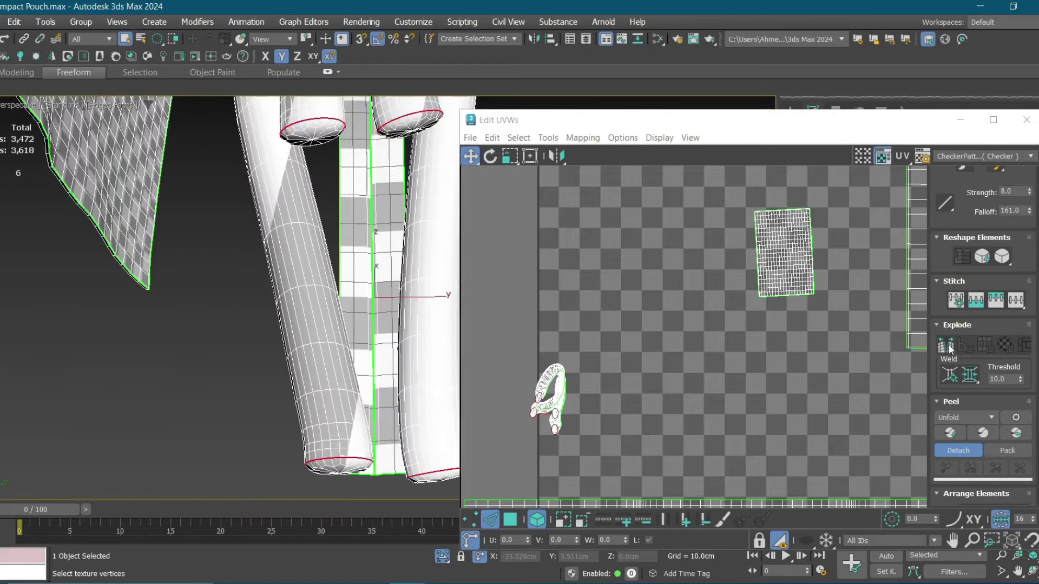
Select the loop tubes' UV element and rotate its islands.
left_click(549, 398)
left_click(490, 156)
left_click_drag(595, 346, 649, 303)
scroll(747, 237, "up", 5)
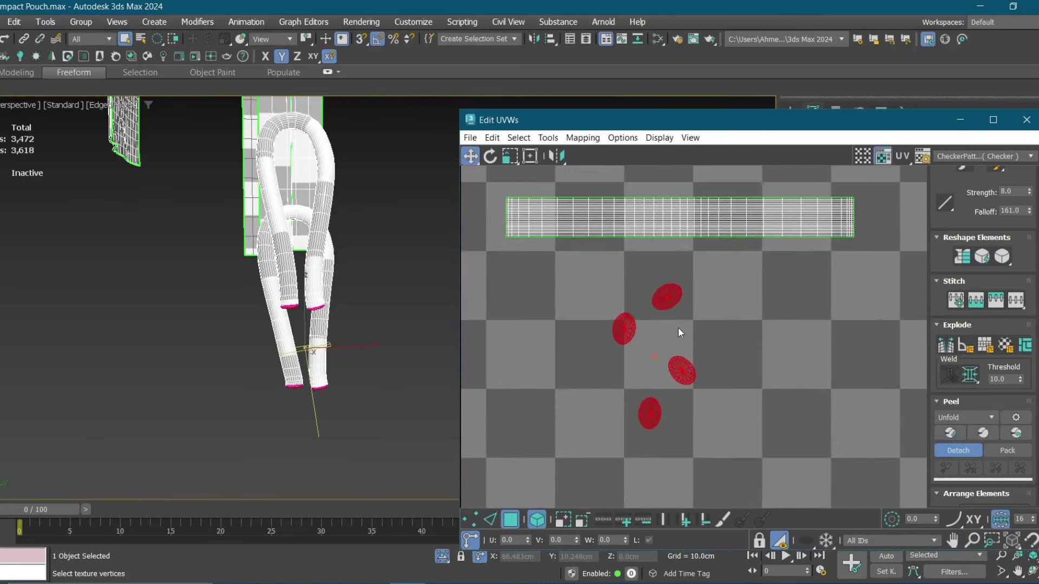
scroll(678, 329, "up", 3)
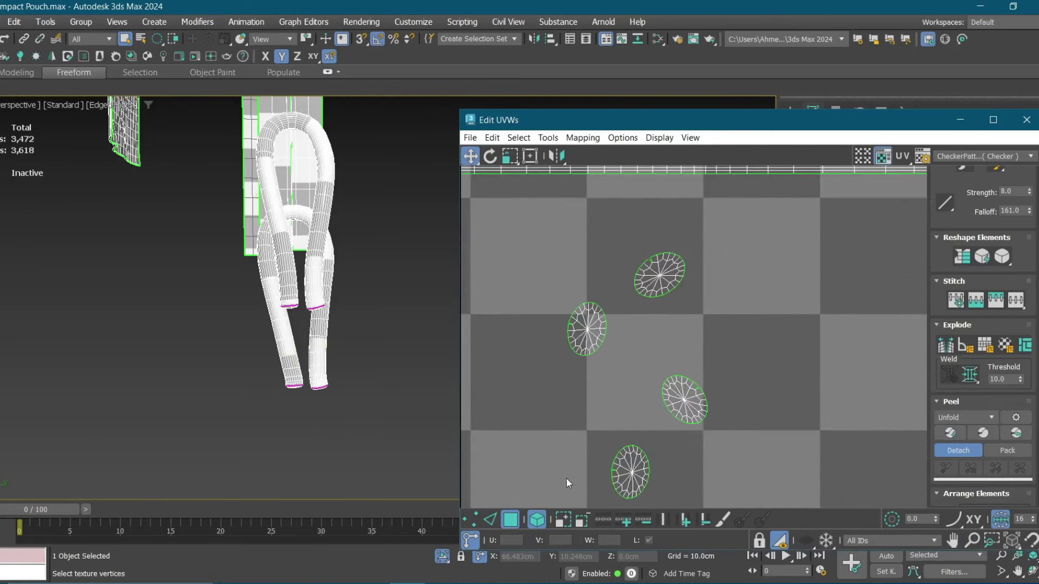
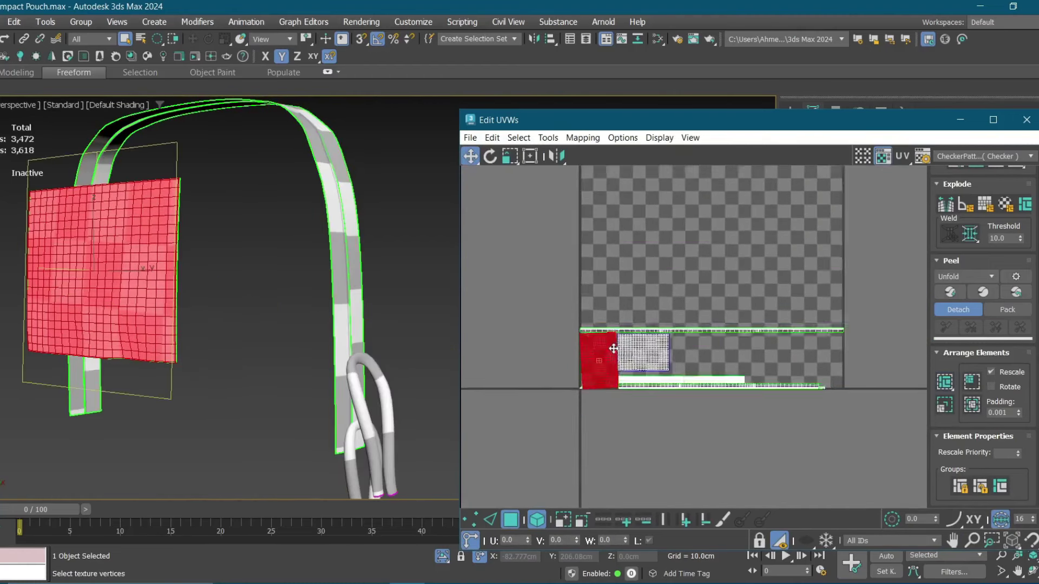
Rotate the red UV shell about -2.55° so it stands upright.
left_click_drag(605, 317, 615, 317)
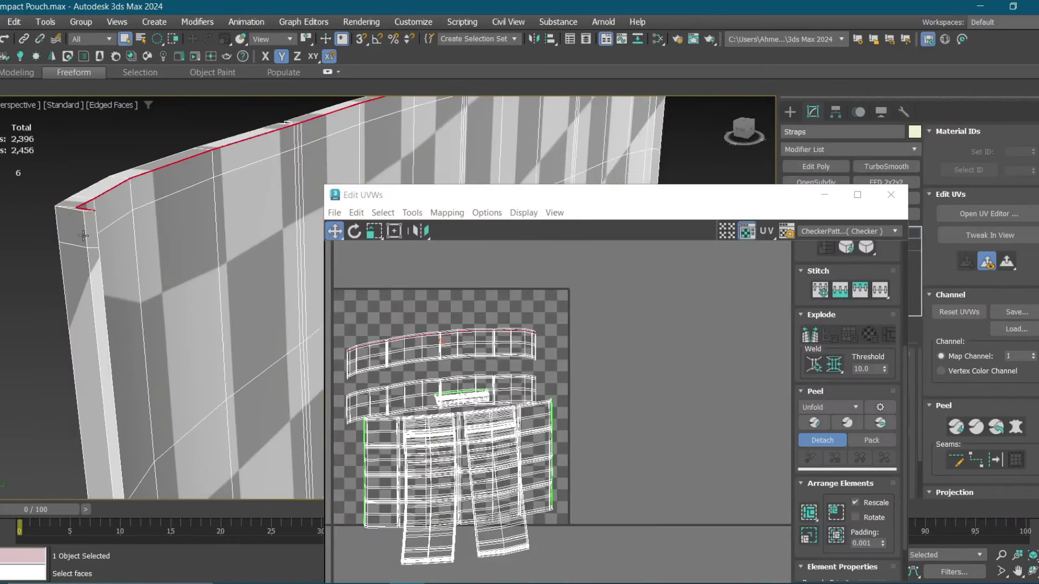
Orbit to the strap corner and box-select the strap faces.
scroll(83, 235, "down", 5)
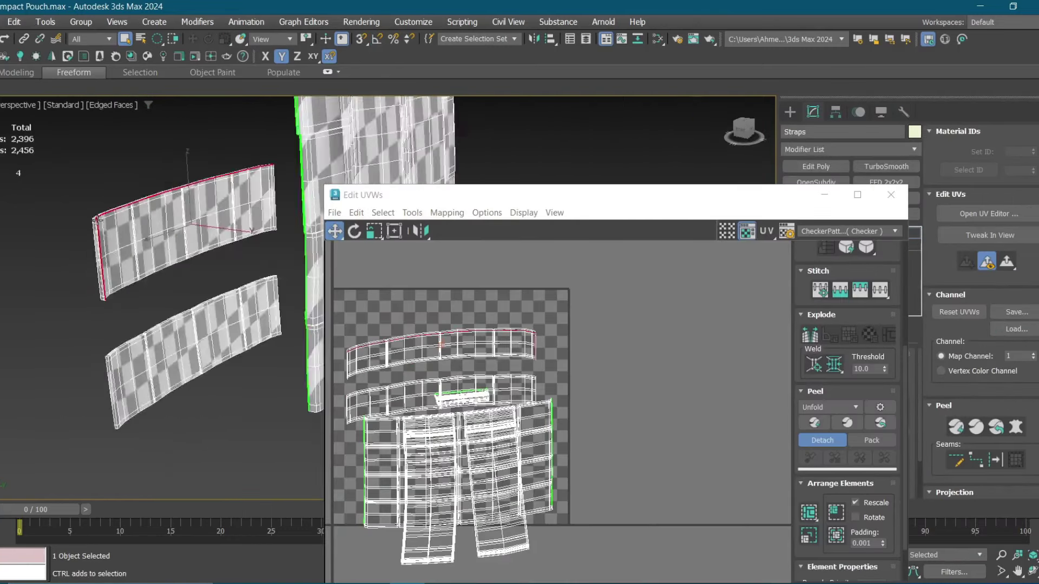
scroll(97, 271, "up", 5)
mouse_move(97, 271)
middle_mouse_down("alt")
mouse_move(119, 327)
mouse_move(201, 375)
mouse_move(158, 213)
middle_mouse_up("alt")
scroll(119, 328, "down", 3)
scroll(200, 375, "down", 3)
scroll(282, 251, "up", 3)
scroll(298, 259, "up", 3)
scroll(298, 259, "down", 3)
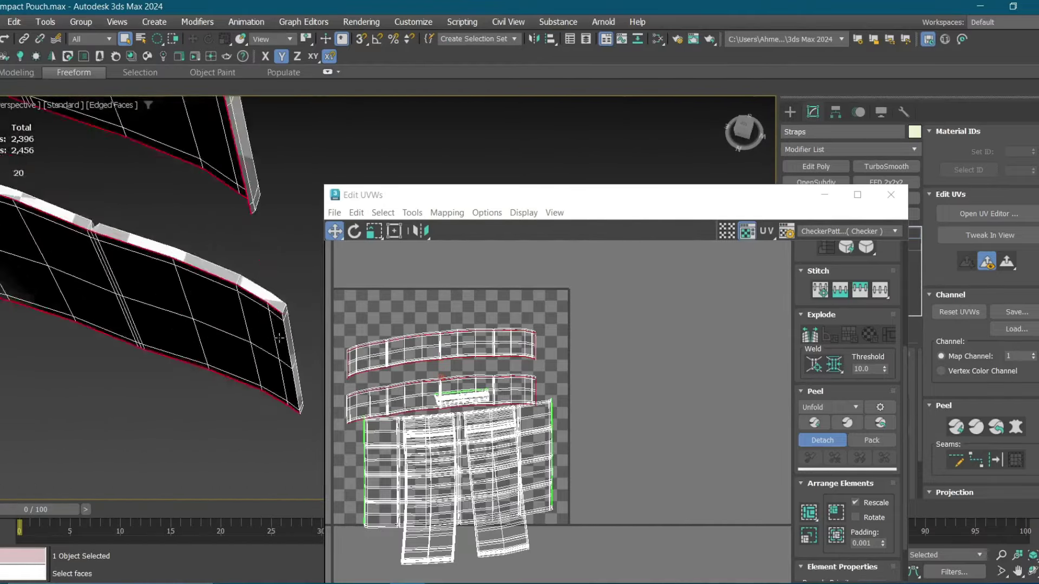
key("ctrl+a")
scroll(216, 241, "down", 5)
key("ctrl+d")
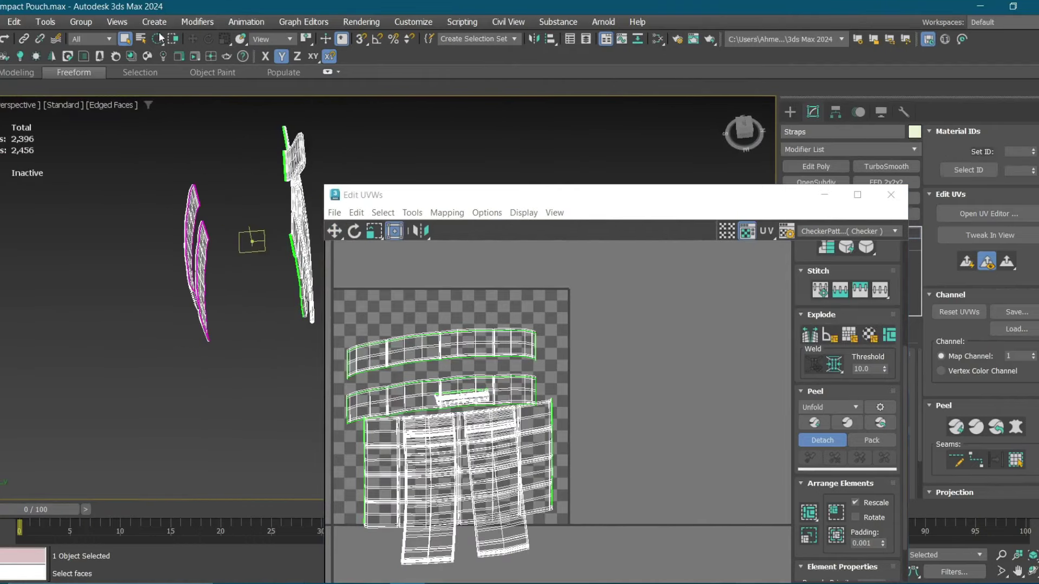
left_click_drag(257, 387, 256, 388)
scroll(256, 387, "up", 3)
left_click_drag(650, 105, 596, 89)
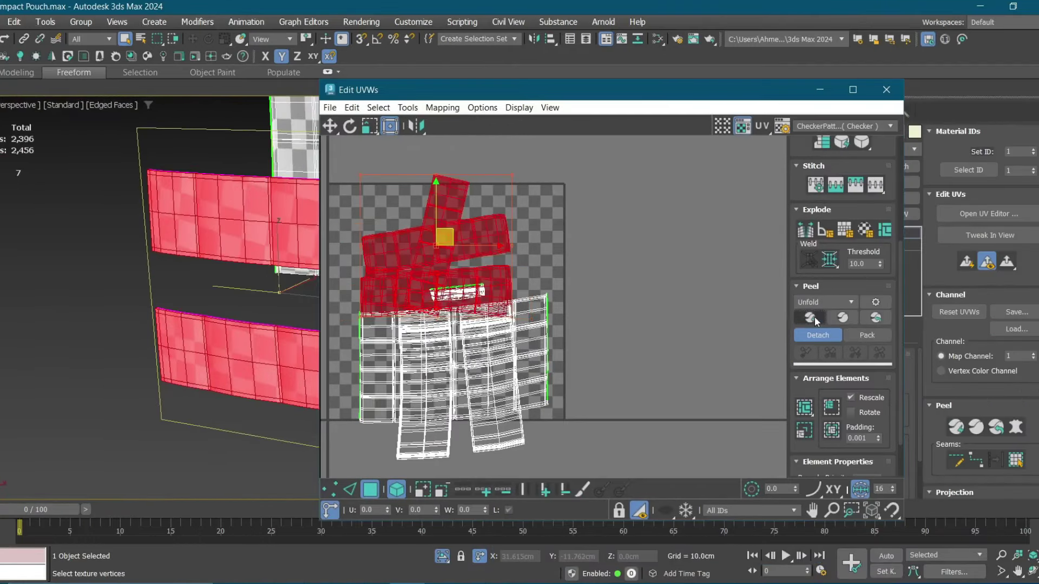
scroll(465, 270, "up", 3)
scroll(187, 207, "up", 3)
scroll(477, 271, "down", 3)
Rotate the two strap UV shells so they lie level horizontally.
left_click(509, 184)
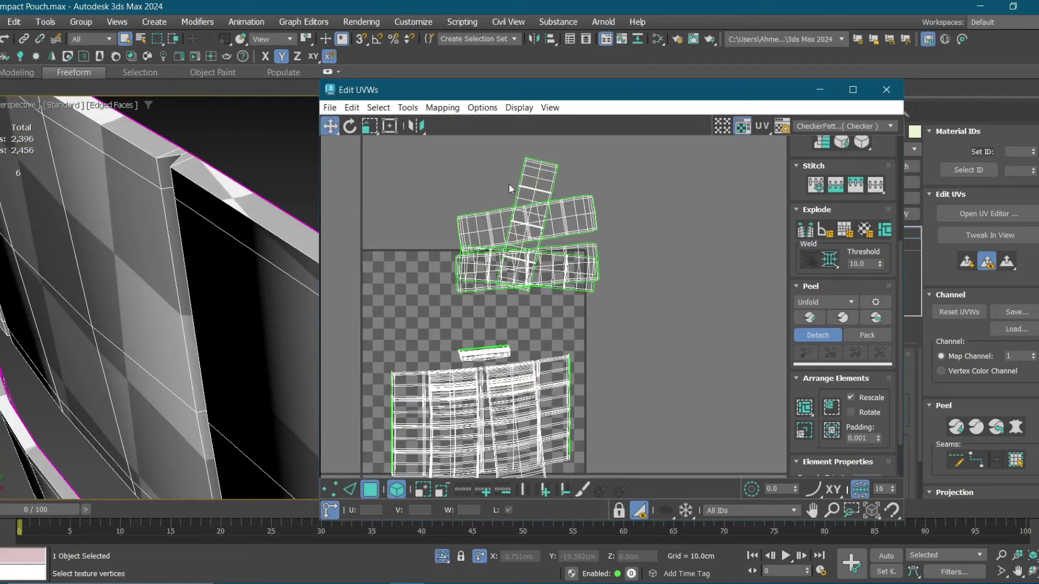
left_click(350, 125)
left_click_drag(590, 178, 604, 220)
left_click(517, 213)
scroll(517, 213, "up", 1)
left_click_drag(632, 254, 634, 225)
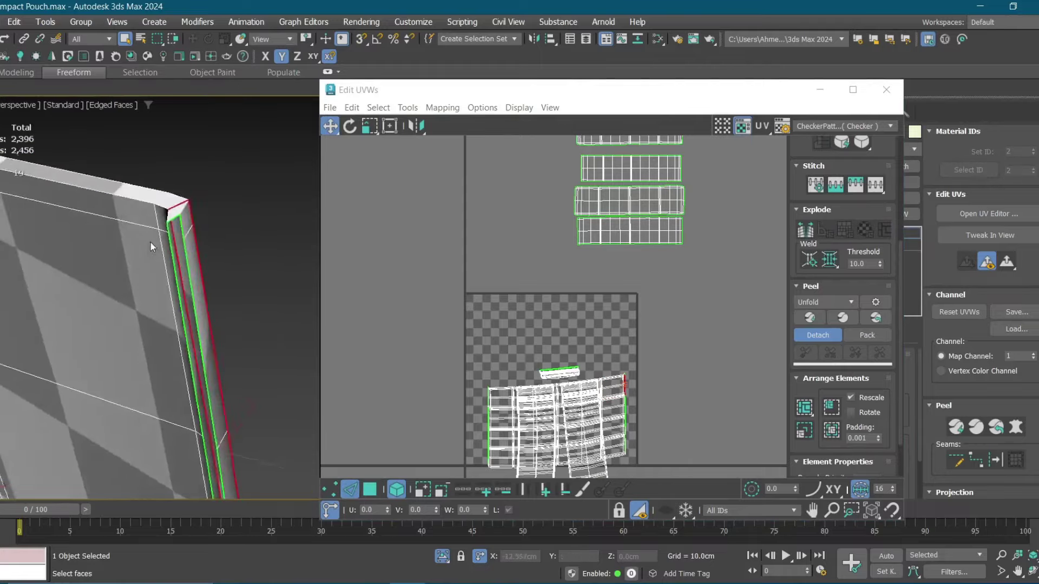
Select a face near the top edge seam and Quick Peel it into a flat island.
mouse_move(150, 243)
middle_mouse_down("alt")
mouse_move(143, 227)
mouse_move(141, 241)
middle_mouse_up("alt")
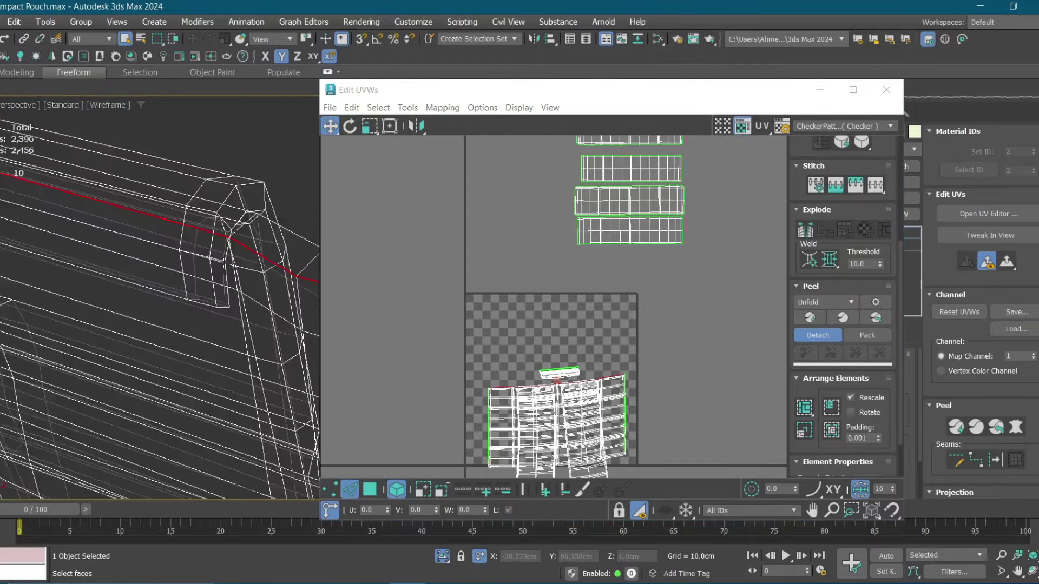
scroll(139, 247, "up", 5)
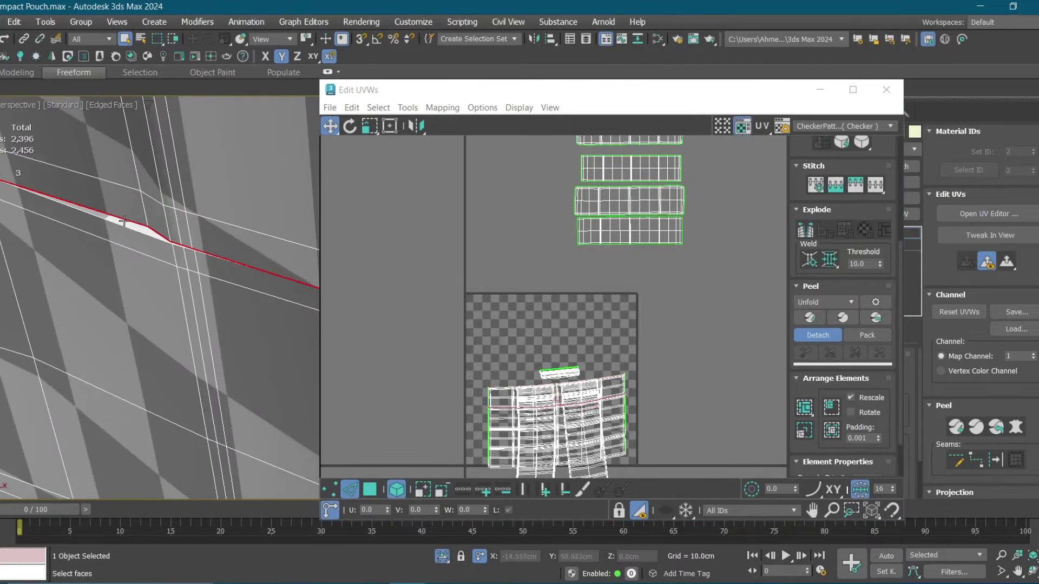
middle_click_drag(121, 227, 133, 223, "alt")
mouse_move(299, 272)
middle_mouse_down("alt")
mouse_move(255, 225)
mouse_move(264, 193)
middle_mouse_up("alt")
mouse_move(282, 271)
middle_mouse_down("alt")
mouse_move(297, 288)
mouse_move(257, 346)
middle_mouse_up("alt")
scroll(297, 288, "up", 3)
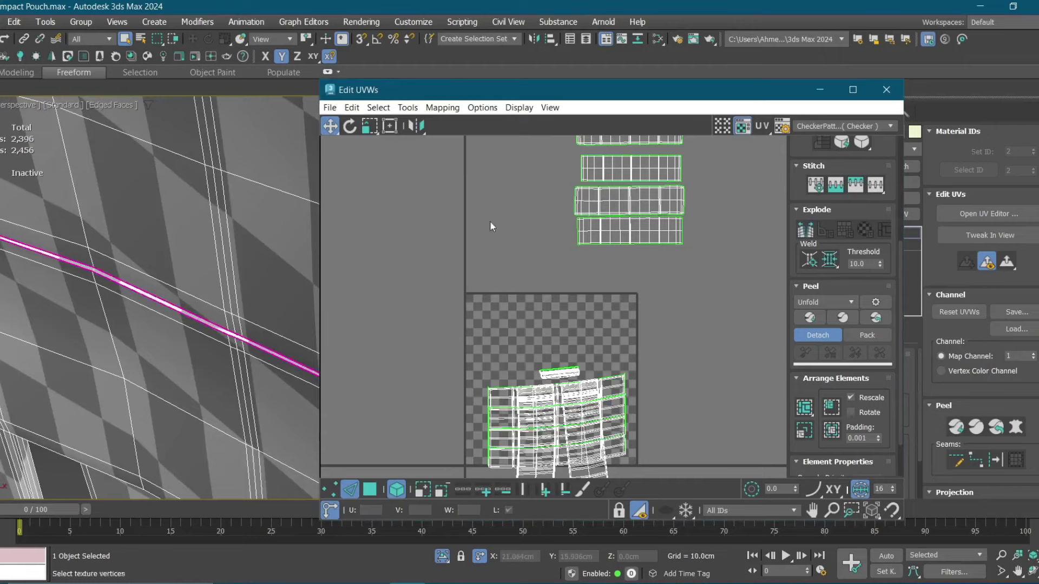
scroll(223, 355, "up", 3)
scroll(250, 342, "down", 5)
scroll(250, 342, "down", 5)
left_click(147, 243)
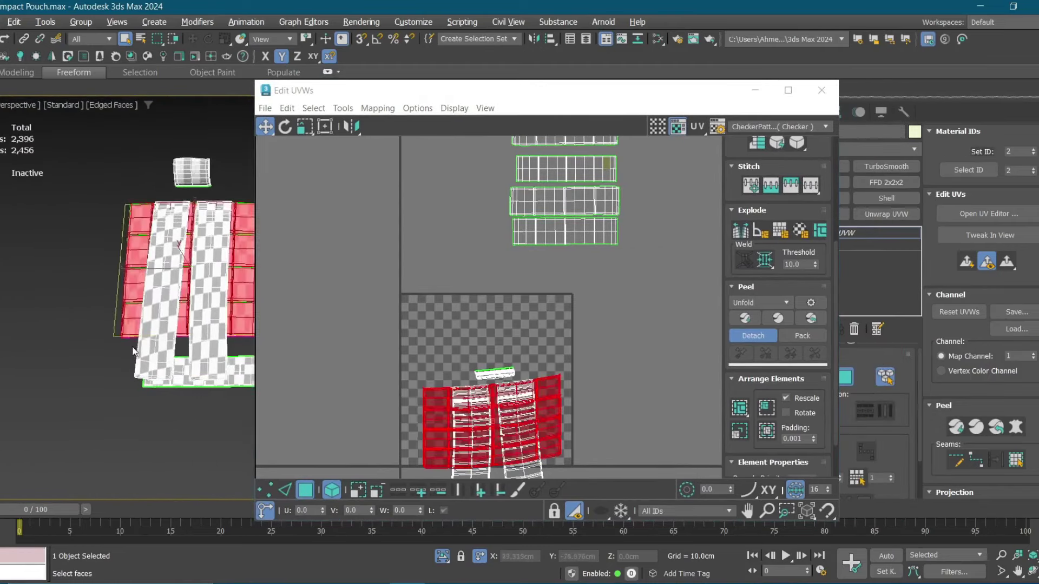
left_click(745, 320)
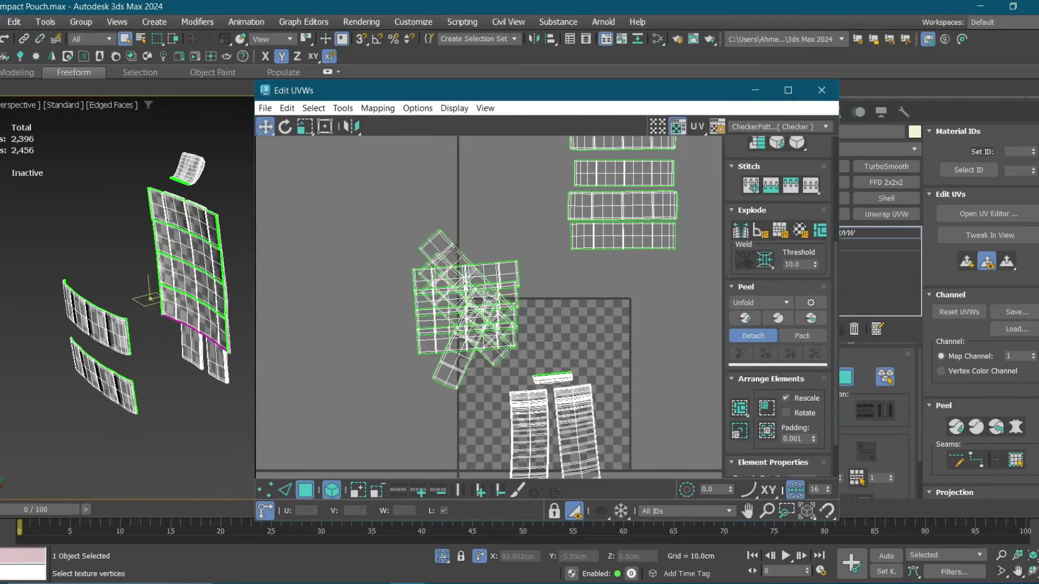
Select the seat piece's strip of faces, Quick Peel it, and rotate the peeled cluster.
middle_click_drag(607, 359, 607, 196)
middle_click_drag(208, 220, 216, 201, "alt")
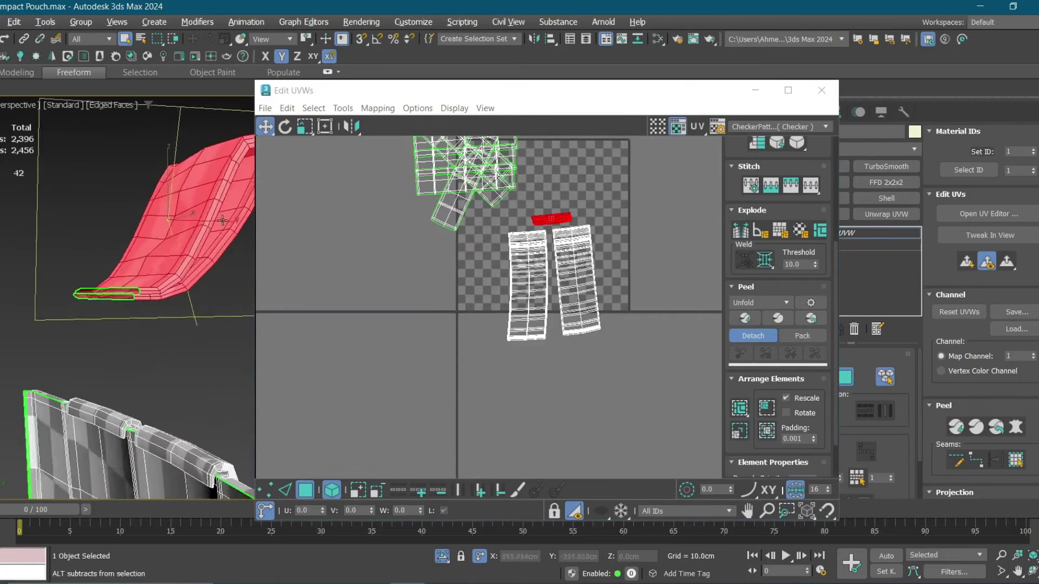
scroll(216, 200, "up", 5)
key("2")
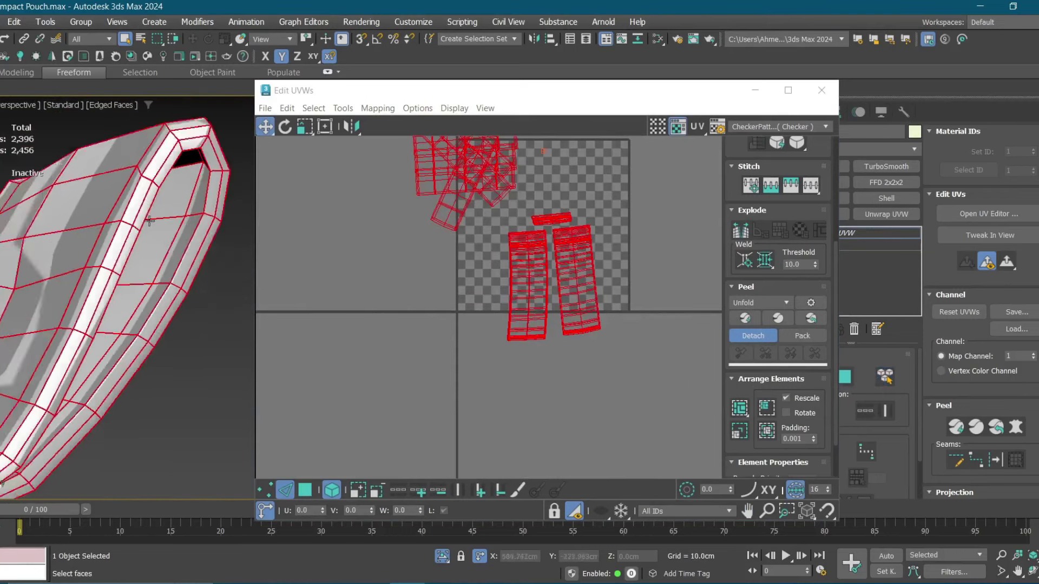
middle_click_drag(135, 271, 92, 325, "alt")
left_click(92, 325)
scroll(92, 325, "down", 5)
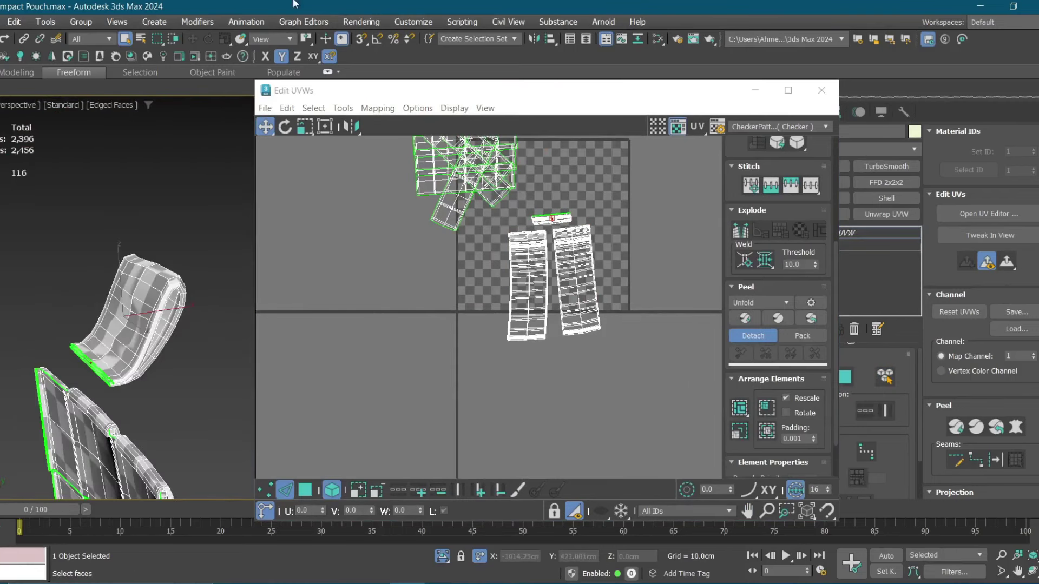
left_click(745, 318)
scroll(572, 235, "up", 5)
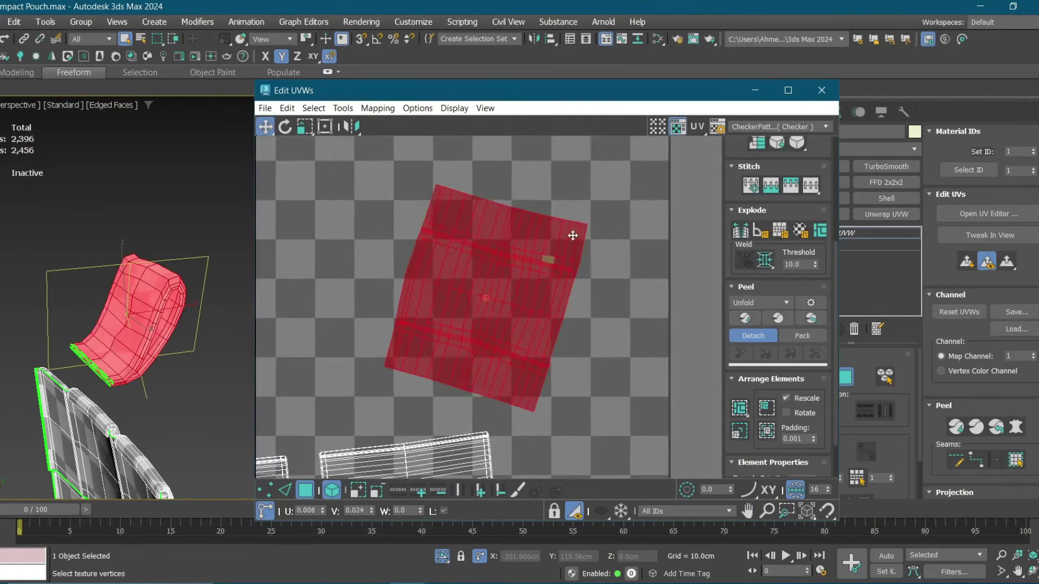
left_click_drag(579, 176, 579, 162)
scroll(95, 204, "up", 5)
scroll(95, 203, "up", 2)
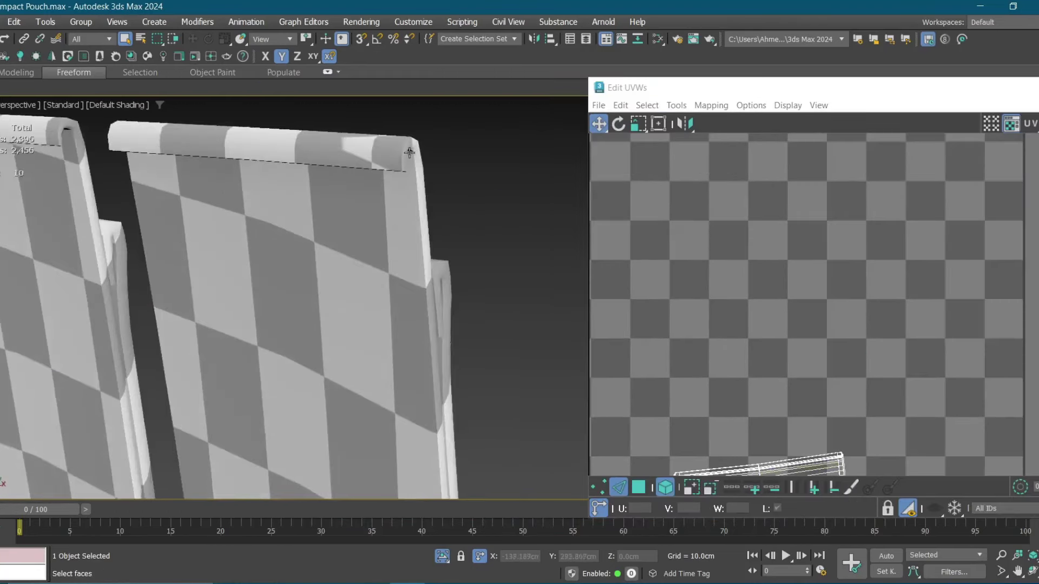
With edged faces shown, add the arched strap faces to the selection.
key("F4")
left_click(409, 152)
scroll(408, 142, "up", 5)
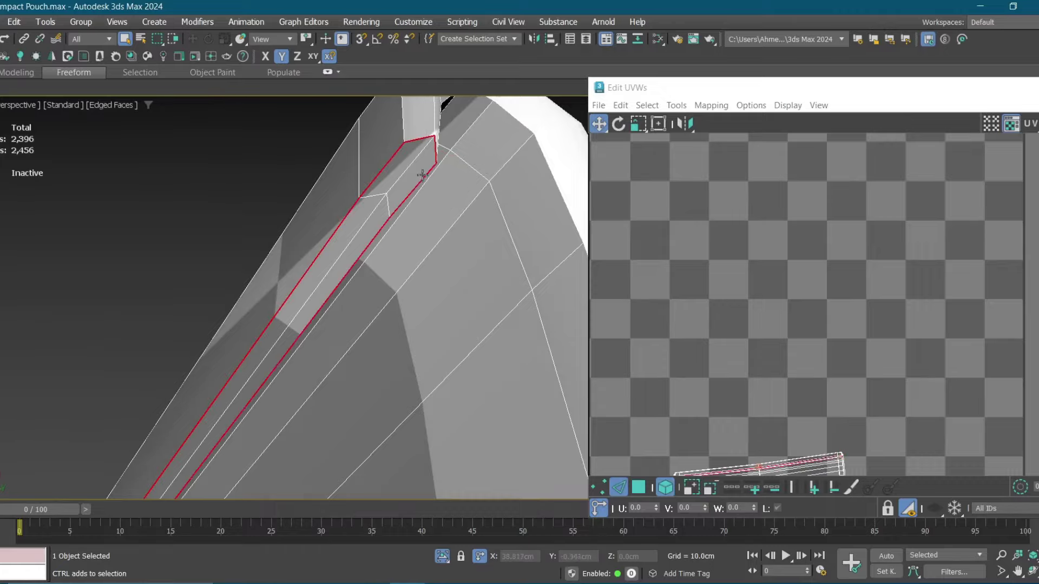
mouse_move(423, 175)
middle_mouse_down("alt")
mouse_move(278, 325)
mouse_move(303, 325)
mouse_move(338, 303)
mouse_move(330, 252)
mouse_move(371, 299)
mouse_move(348, 232)
middle_mouse_up("alt")
scroll(301, 378, "up", 3)
mouse_move(703, 87)
left_mouse_down()
mouse_move(479, 60)
mouse_move(545, 74)
left_mouse_up()
scroll(145, 174, "up", 3)
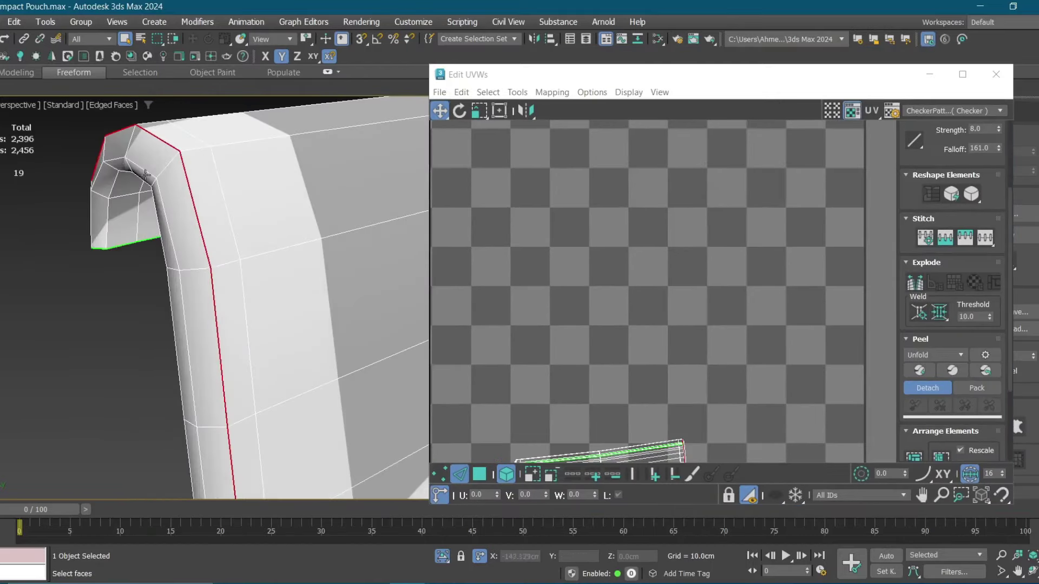
scroll(145, 174, "down", 5)
scroll(163, 189, "up", 5)
mouse_move(163, 189)
middle_mouse_down("alt")
mouse_move(195, 205)
mouse_move(411, 226)
middle_mouse_up("alt")
scroll(204, 205, "up", 4)
scroll(204, 205, "down", 5)
scroll(412, 226, "down", 3)
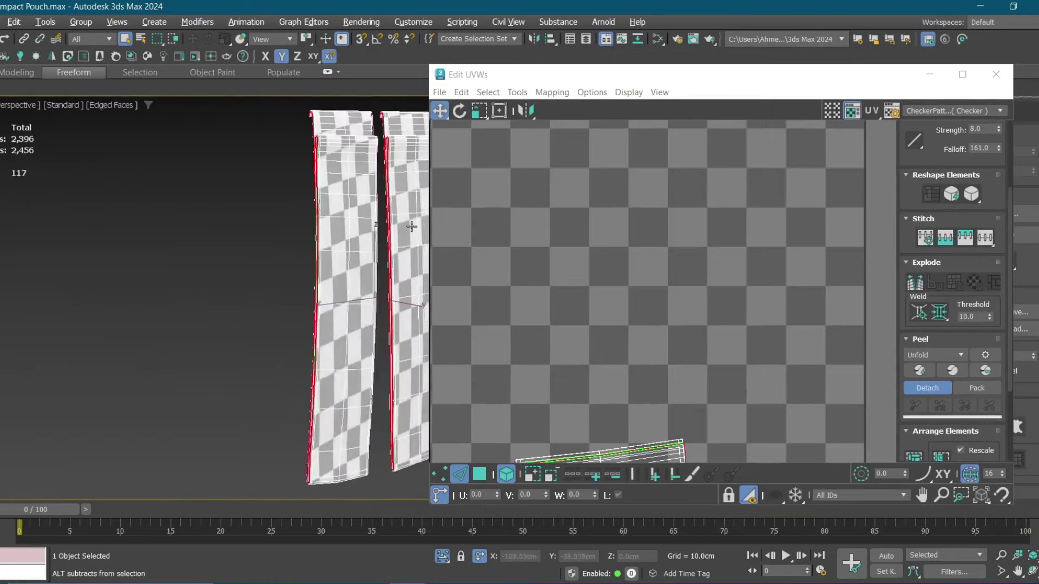
Flatten all strap polygons into separate strips and Pack Normalize them into the square.
key("3")
key("ctrl+a")
left_click(923, 289)
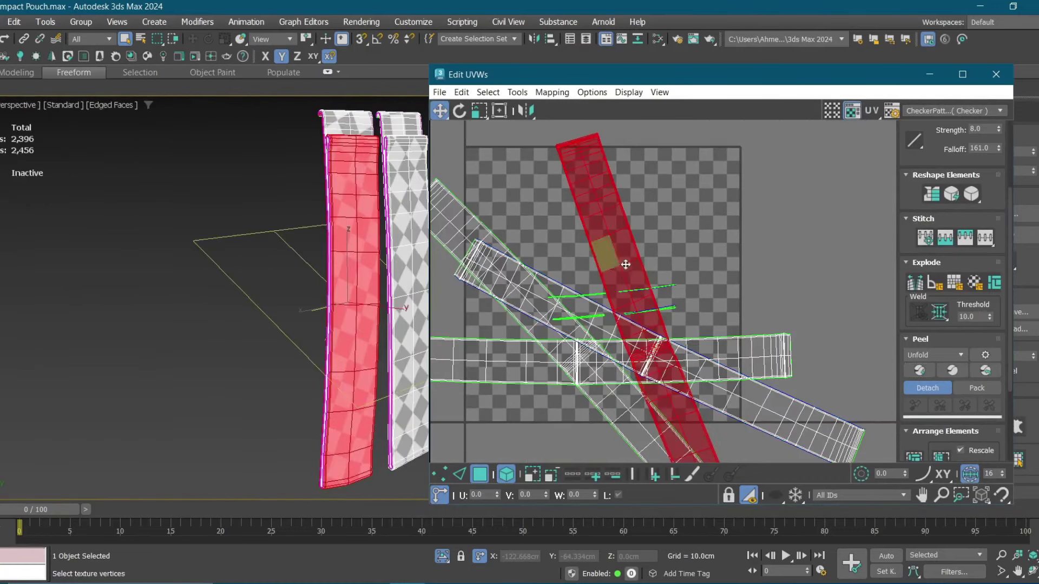
middle_click_drag(600, 270, 564, 272)
scroll(954, 357, "down", 3)
left_click(915, 336)
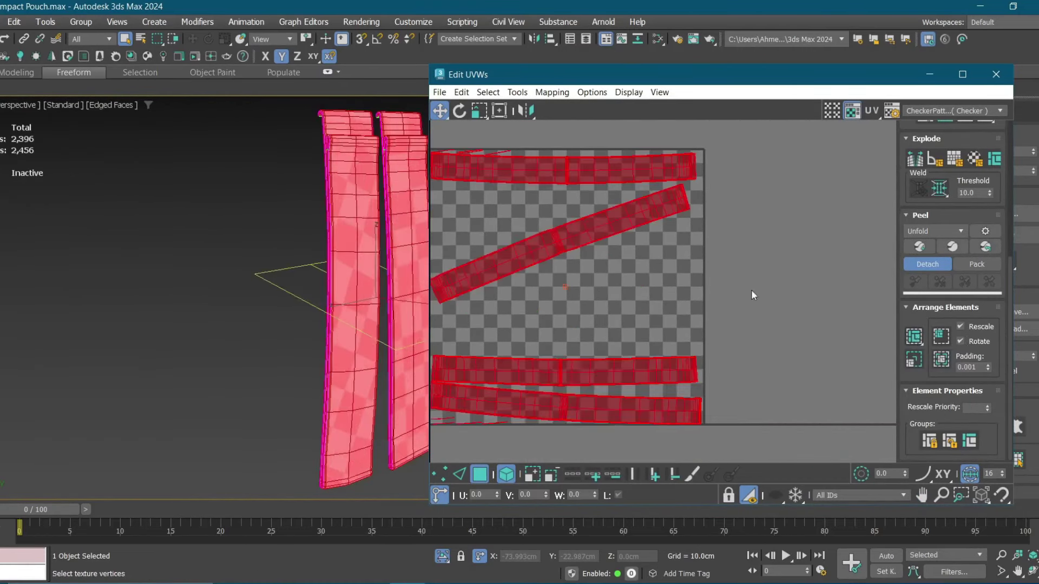
scroll(715, 208, "up", 5)
Rotate the diagonal strap strips so they sit level or upright.
key("e")
scroll(755, 271, "down", 3)
key("w")
left_click_drag(670, 228, 669, 289)
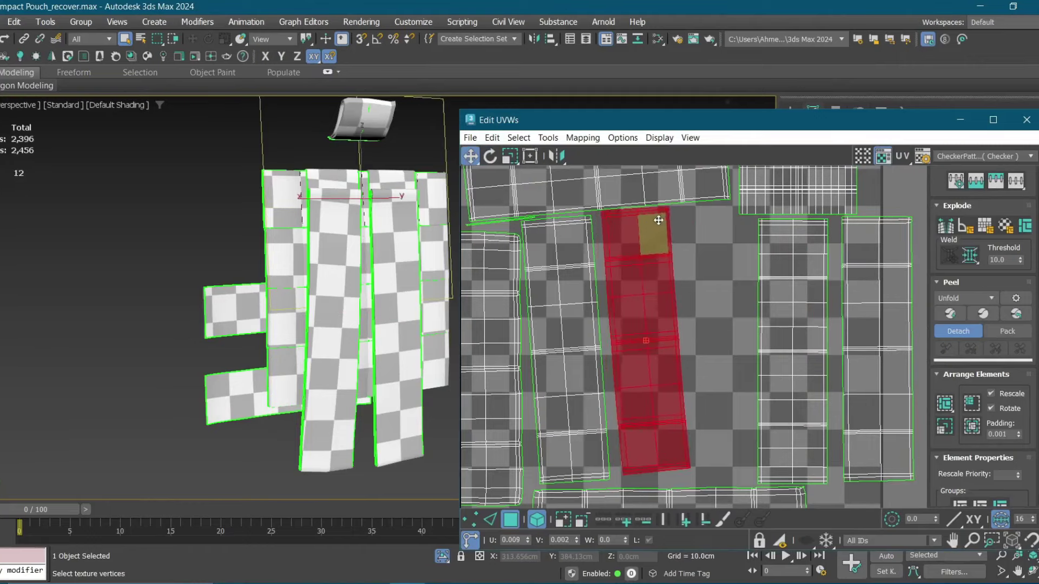
mouse_move(815, 253)
left_mouse_down()
mouse_move(706, 218)
mouse_move(793, 295)
left_mouse_up()
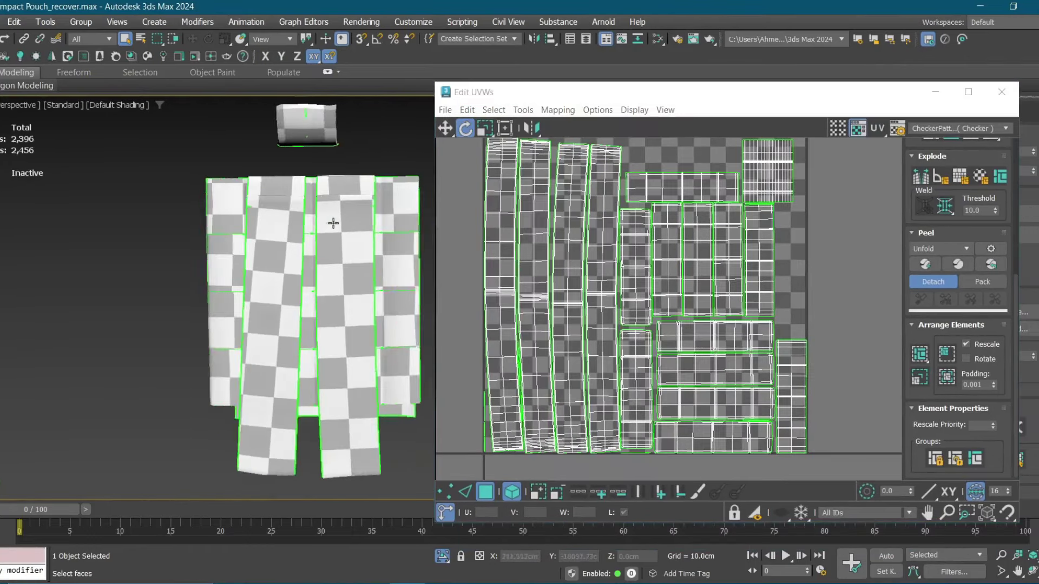
Close the chain links' UV editor, isolate Plane005, and open its UV editor with a checker texture.
left_click(1001, 92)
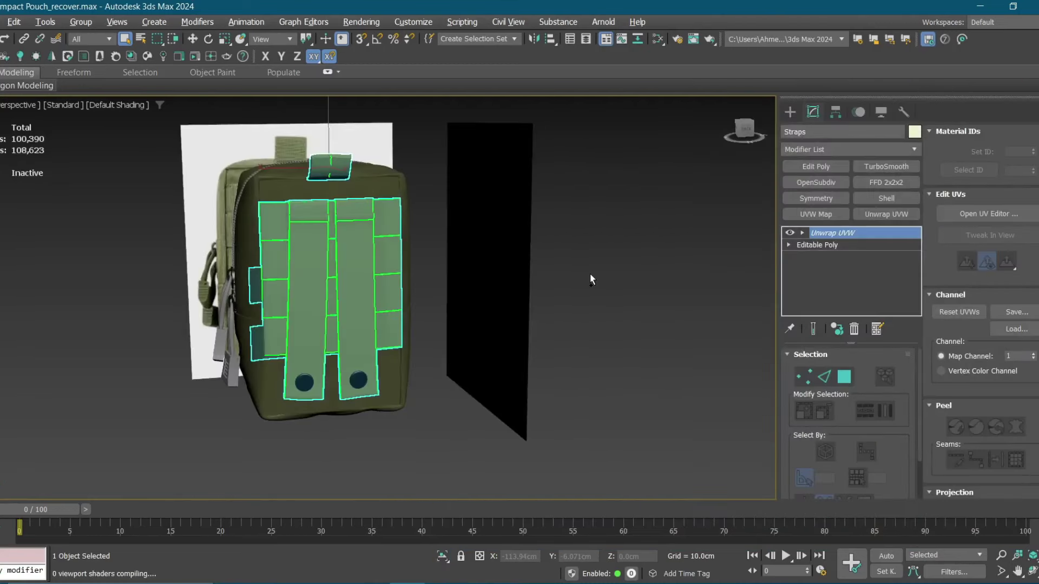
key("alt+q")
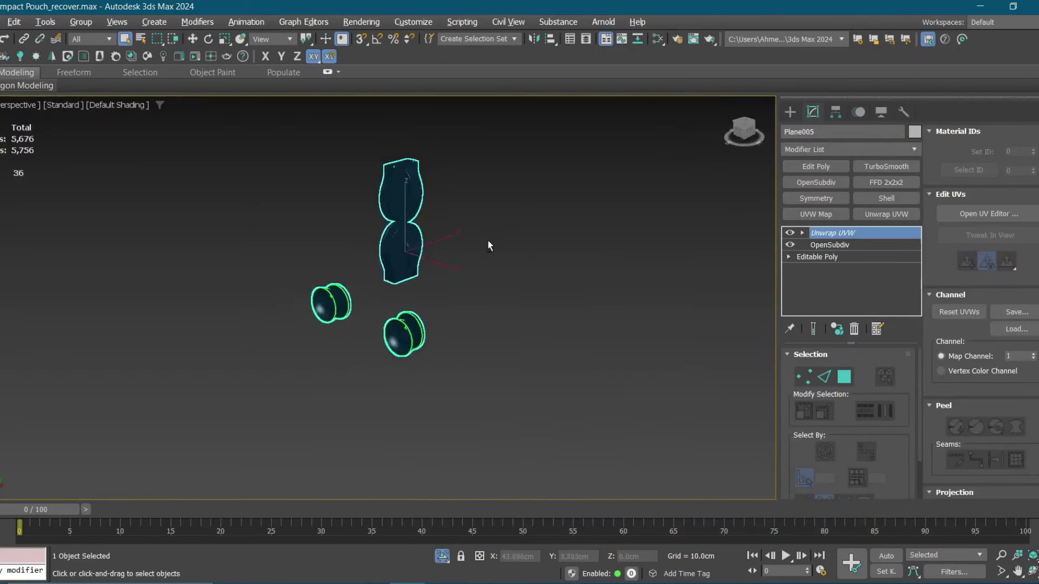
left_click(968, 215)
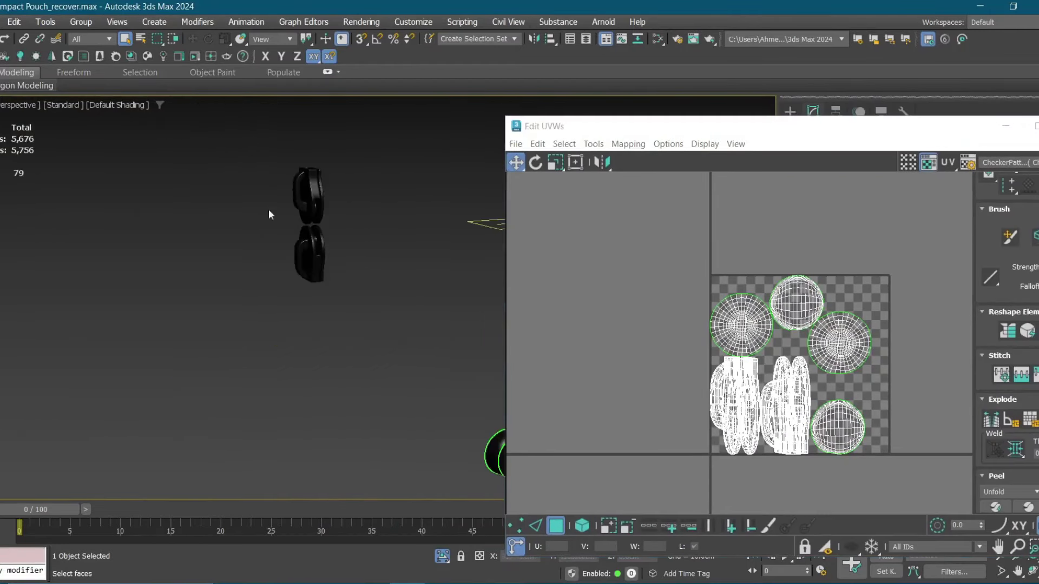
left_click(974, 168)
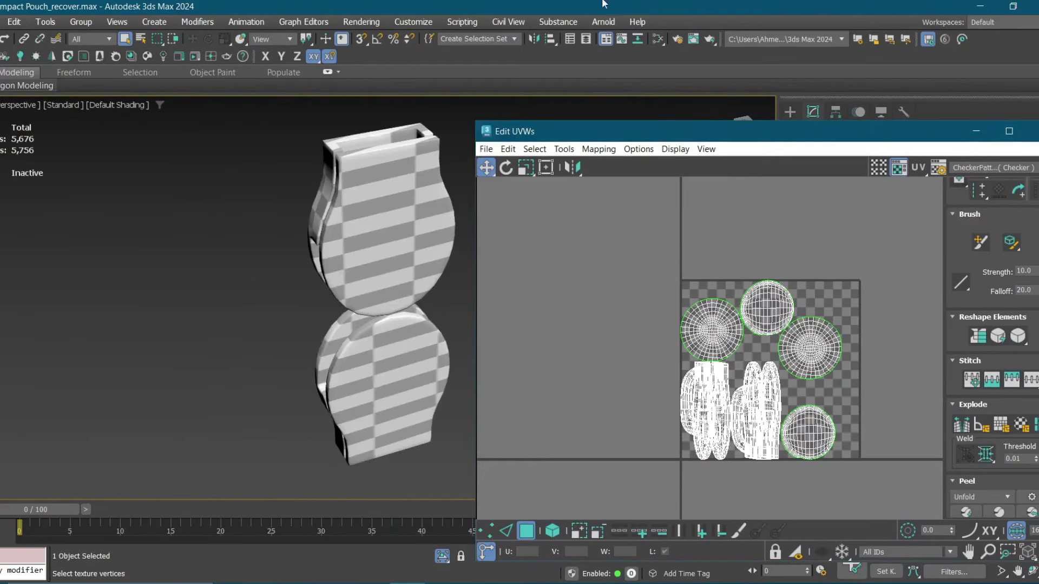
scroll(312, 360, "up", 8)
key("F4")
key("3")
Inspect Plane005's mesh up close, toggling between wireframe and shaded-with-edges views.
mouse_move(281, 324)
middle_mouse_down("alt")
mouse_move(313, 360)
mouse_move(257, 313)
mouse_move(272, 283)
mouse_move(331, 332)
mouse_move(332, 371)
mouse_move(325, 347)
middle_mouse_up("alt")
scroll(313, 360, "up", 3)
scroll(271, 283, "down", 3)
scroll(340, 340, "down", 2)
scroll(340, 340, "up", 5)
key("F3")
scroll(339, 346, "down", 5)
scroll(331, 371, "up", 6)
scroll(332, 371, "down", 4)
key("F3")
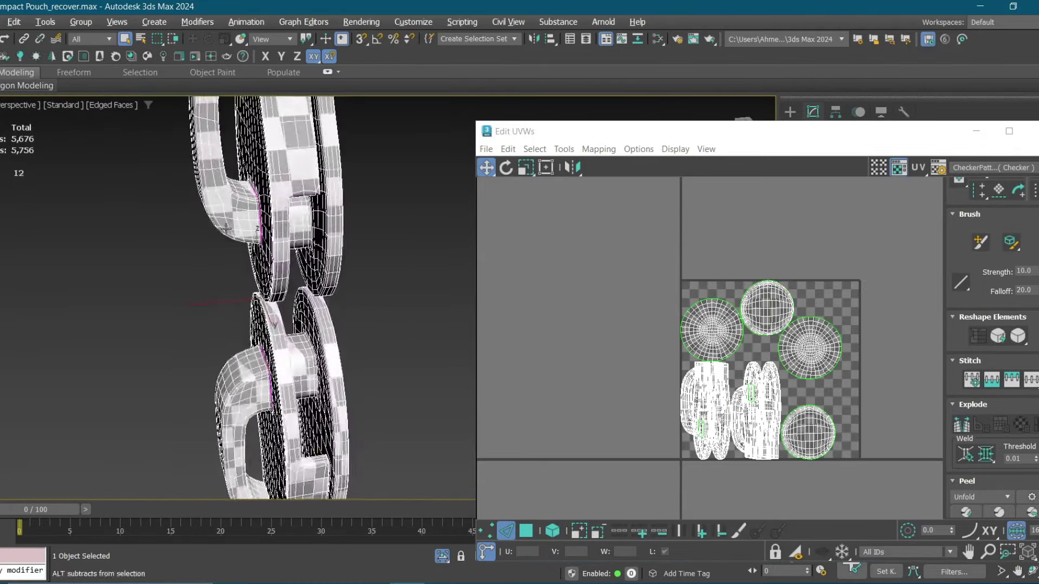
scroll(225, 229, "up", 5)
scroll(293, 226, "down", 5)
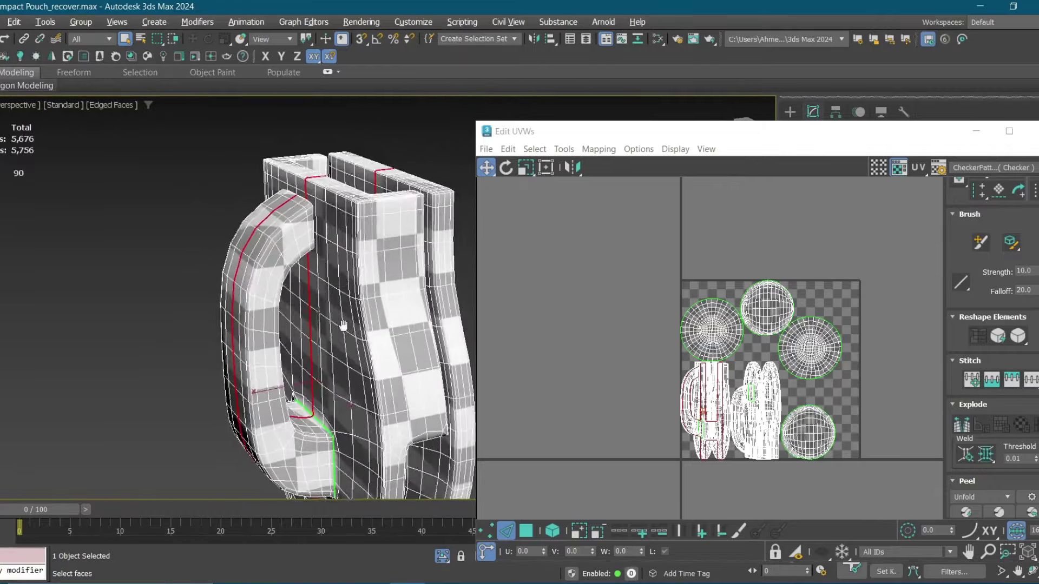
scroll(311, 363, "down", 3)
scroll(287, 292, "up", 2)
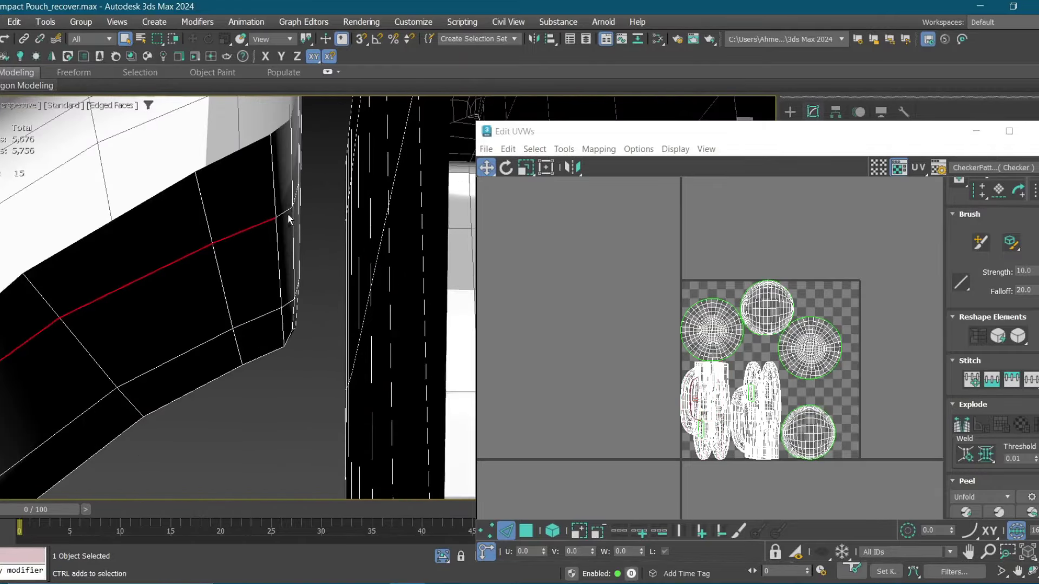
middle_click_drag(276, 260, 260, 225, "alt")
key("F3")
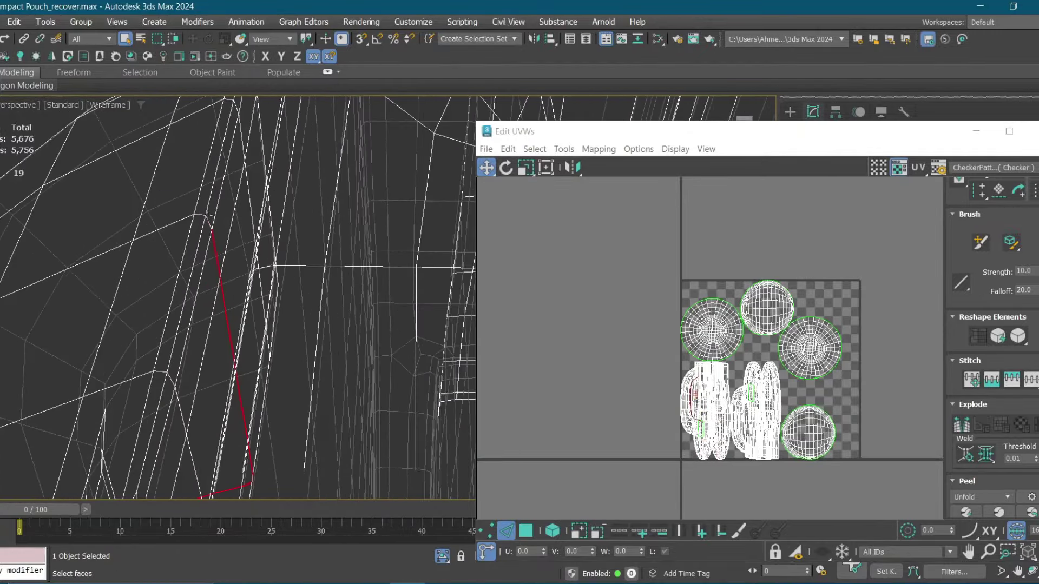
scroll(287, 200, "down", 4)
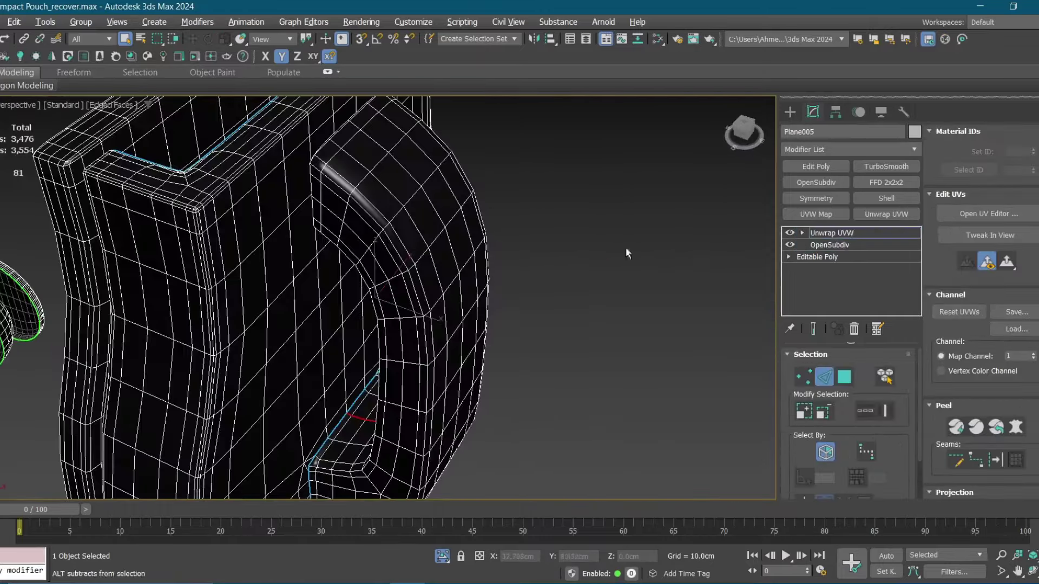
Orbit Plane005 in wireframe to inspect its inner edge and top edge seams.
mouse_move(284, 296)
middle_mouse_down("alt")
mouse_move(418, 308)
mouse_move(379, 303)
middle_mouse_up("alt")
scroll(325, 301, "down", 5)
scroll(378, 303, "up", 5)
key("F3")
scroll(378, 303, "down", 5)
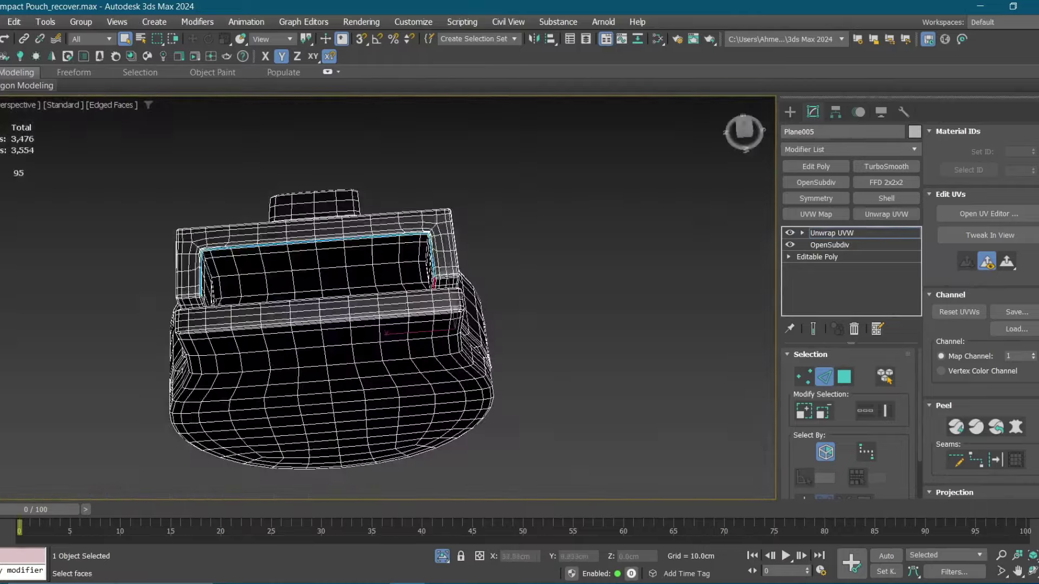
scroll(388, 171, "down", 5)
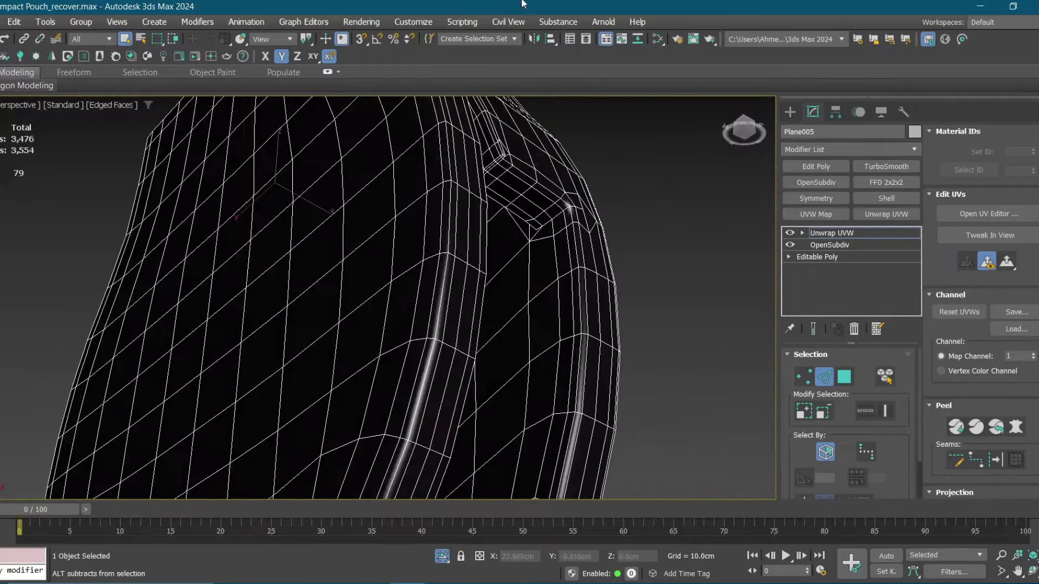
mouse_move(388, 171)
middle_mouse_down("alt")
mouse_move(377, 154)
mouse_move(368, 237)
mouse_move(344, 197)
mouse_move(361, 301)
middle_mouse_up("alt")
scroll(378, 154, "up", 5)
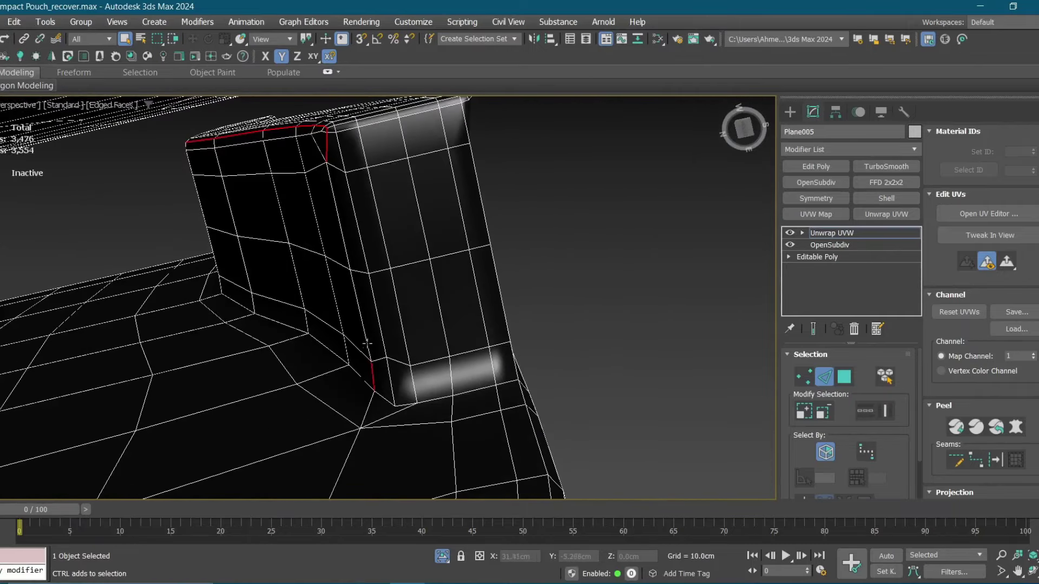
Orbit out to see the whole pouch mesh and its corner seam.
middle_click_drag(500, 384, 455, 65, "alt")
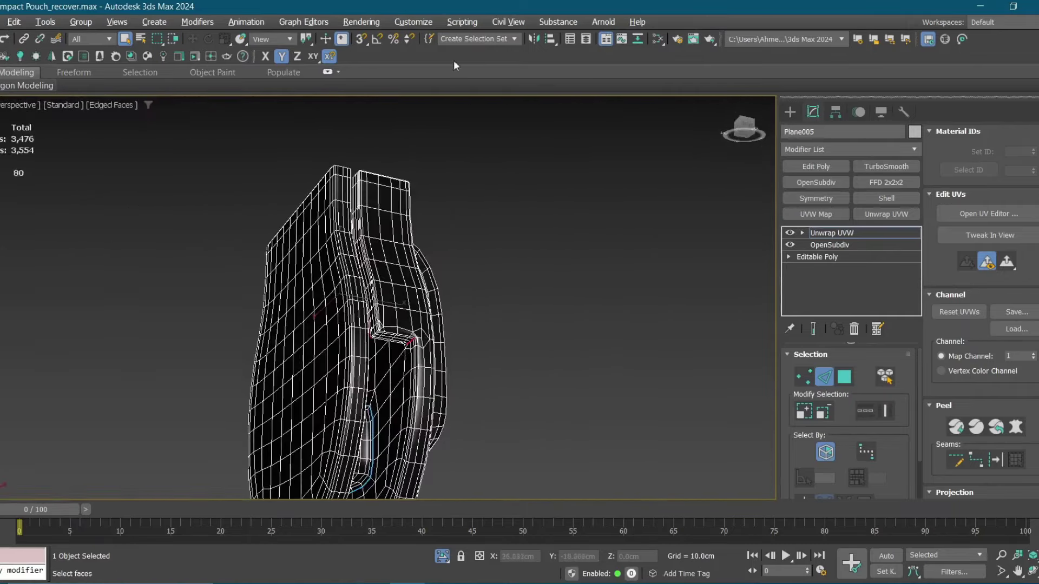
scroll(416, 297, "up", 5)
scroll(416, 297, "up", 2)
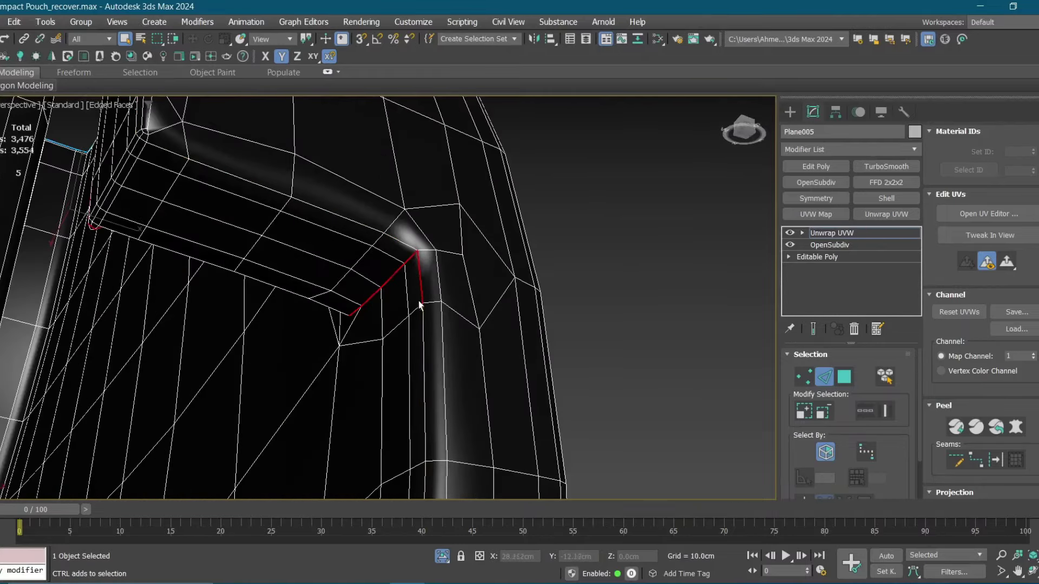
scroll(420, 305, "down", 3)
middle_click_drag(411, 282, 348, 178, "alt")
scroll(348, 179, "up", 3)
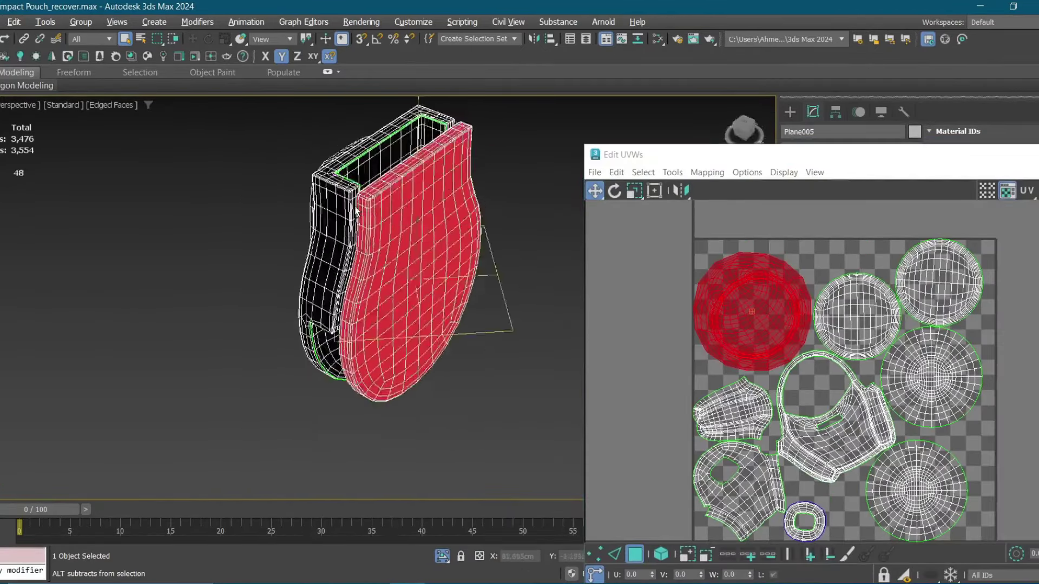
Move the teardrop UV island below the hole piece in the UV editor.
scroll(356, 211, "up", 5)
scroll(348, 232, "up", 3)
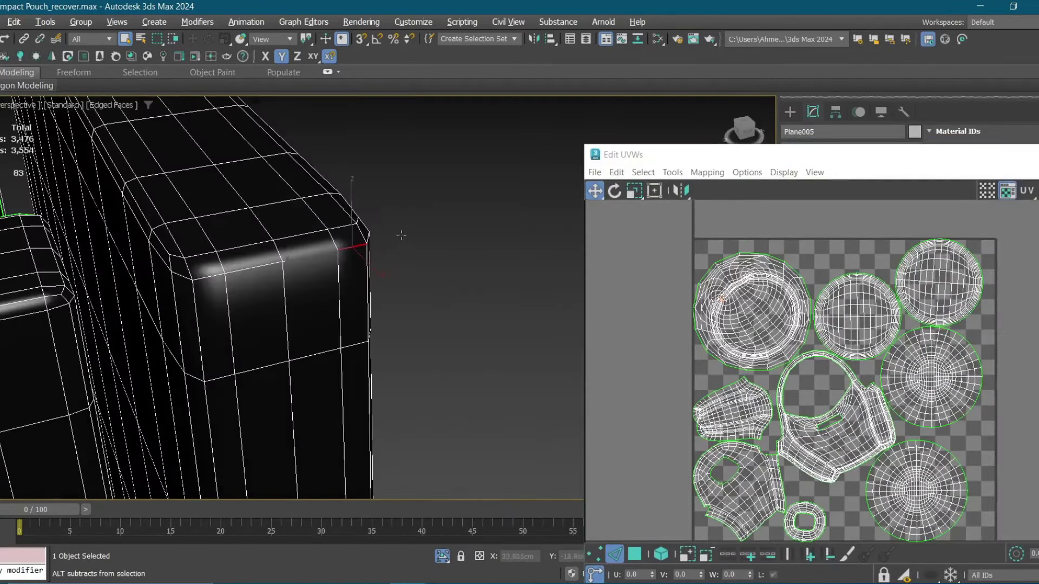
scroll(306, 276, "down", 5)
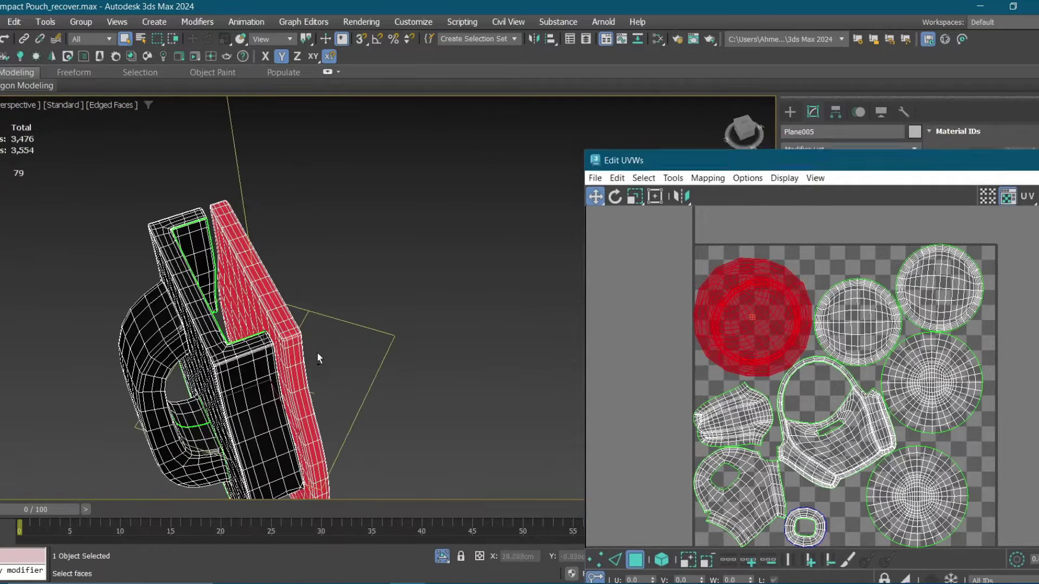
left_click(756, 323)
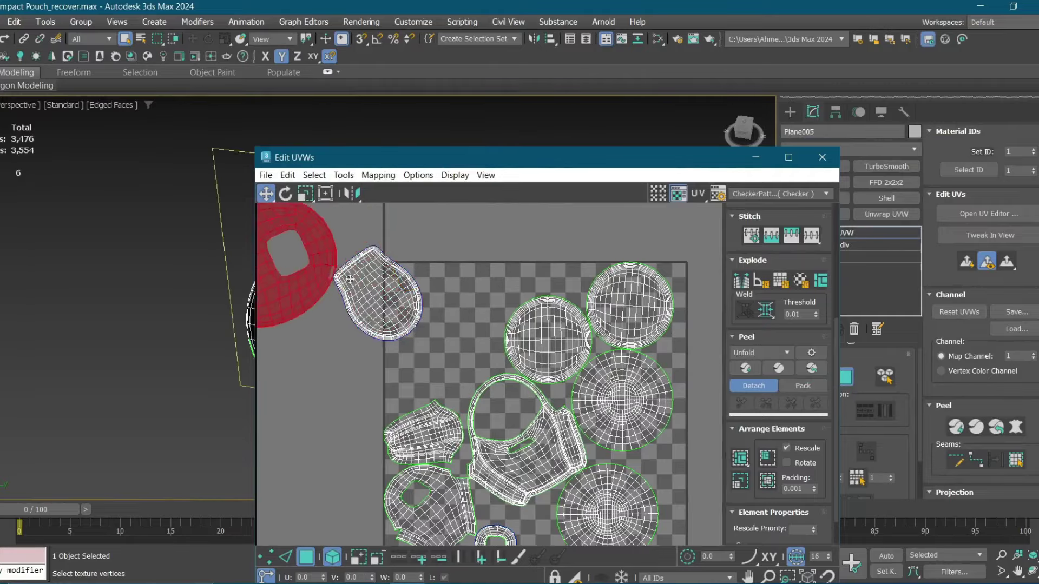
left_click_drag(350, 279, 428, 297)
middle_click_drag(428, 297, 469, 382)
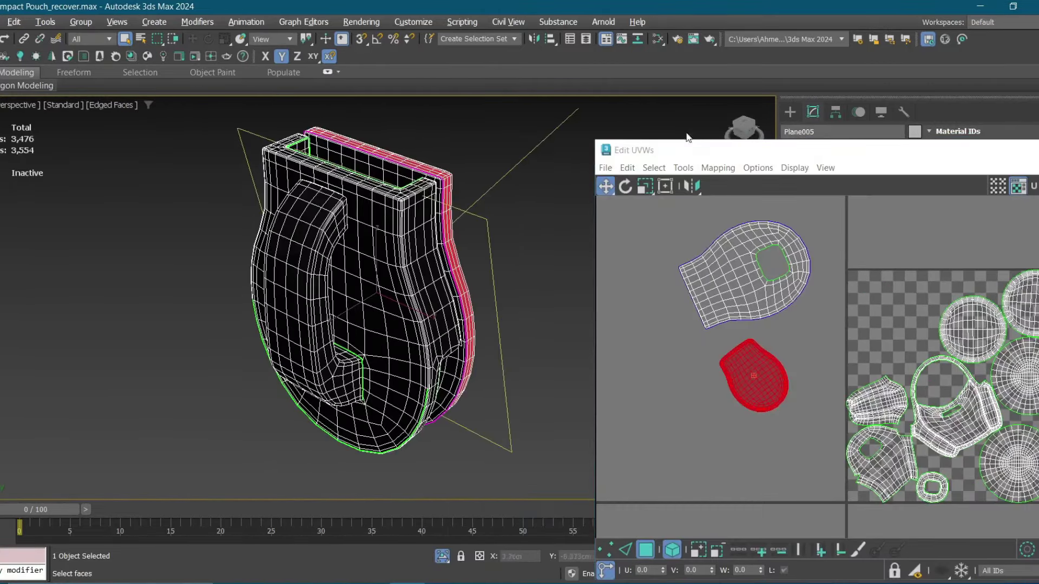
left_click_drag(586, 160, 836, 88)
Switch to UV edge selection and pick an edge along the strap seam.
scroll(296, 121, "up", 5)
scroll(788, 335, "up", 3)
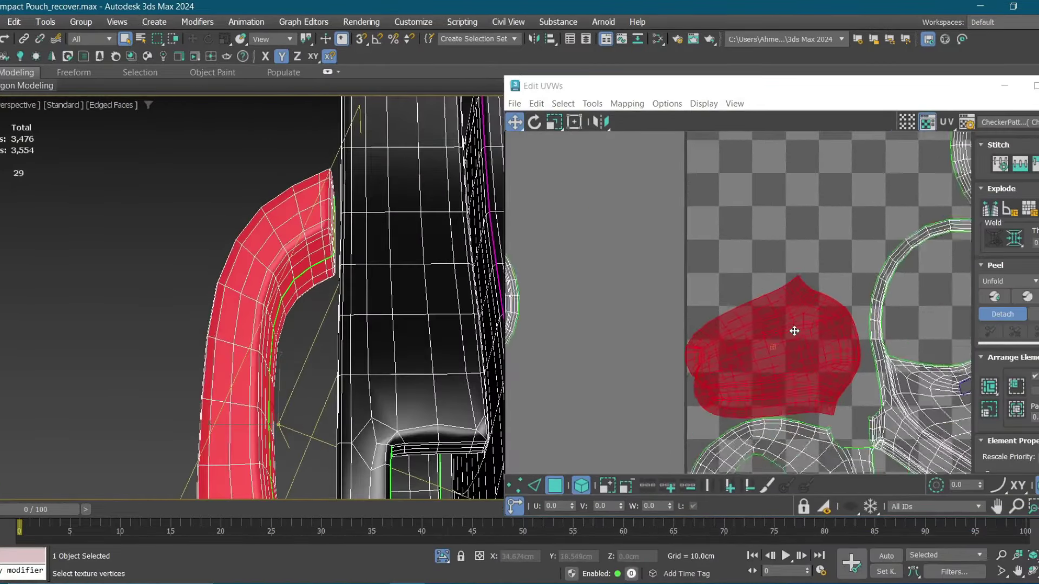
scroll(714, 368, "up", 3)
scroll(682, 311, "up", 3)
key("1")
key("F4")
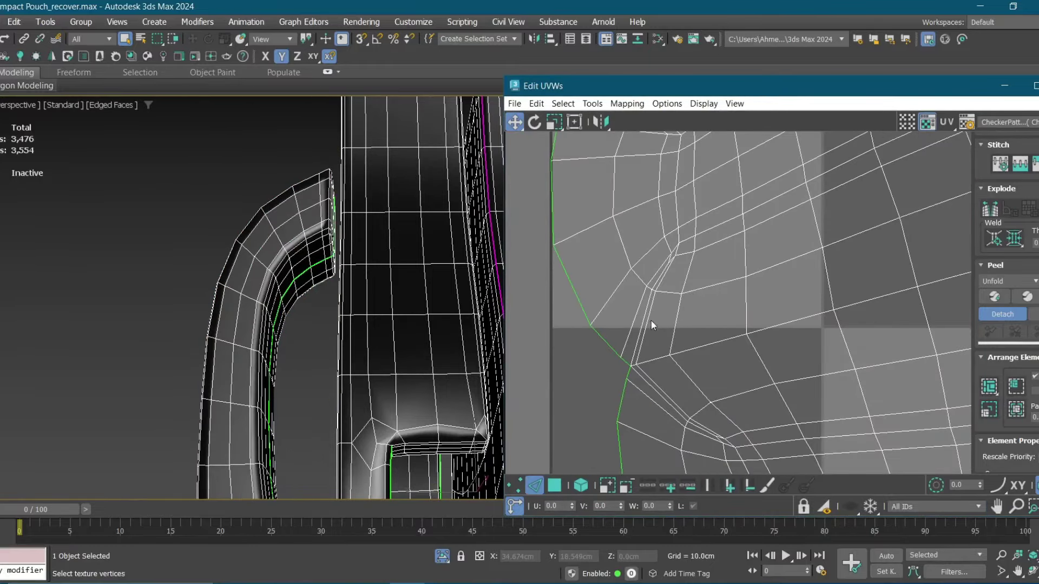
left_click(650, 318)
scroll(313, 191, "up", 3)
middle_click_drag(313, 191, 281, 227, "alt")
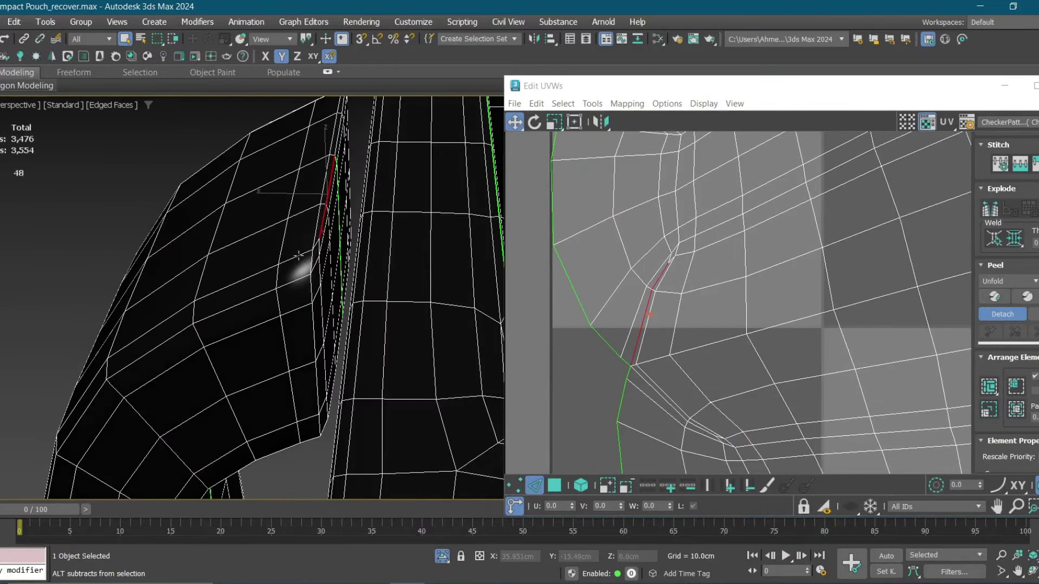
scroll(704, 303, "up", 2)
scroll(720, 325, "down", 1)
Inspect individual UV islands, faces and edges of the pouch body.
left_click(984, 320)
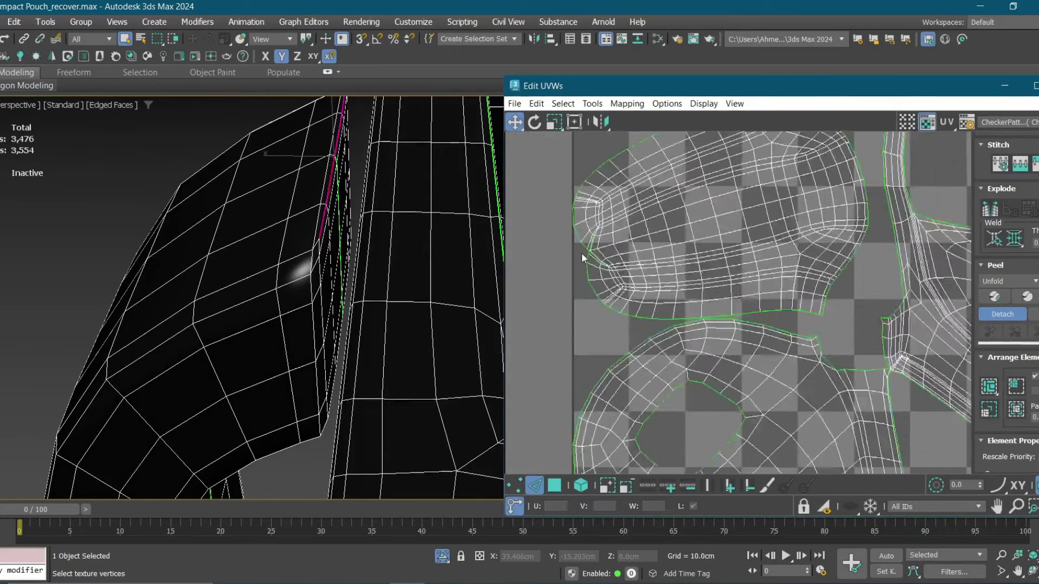
scroll(703, 303, "down", 3)
scroll(568, 234, "up", 3)
scroll(576, 246, "up", 2)
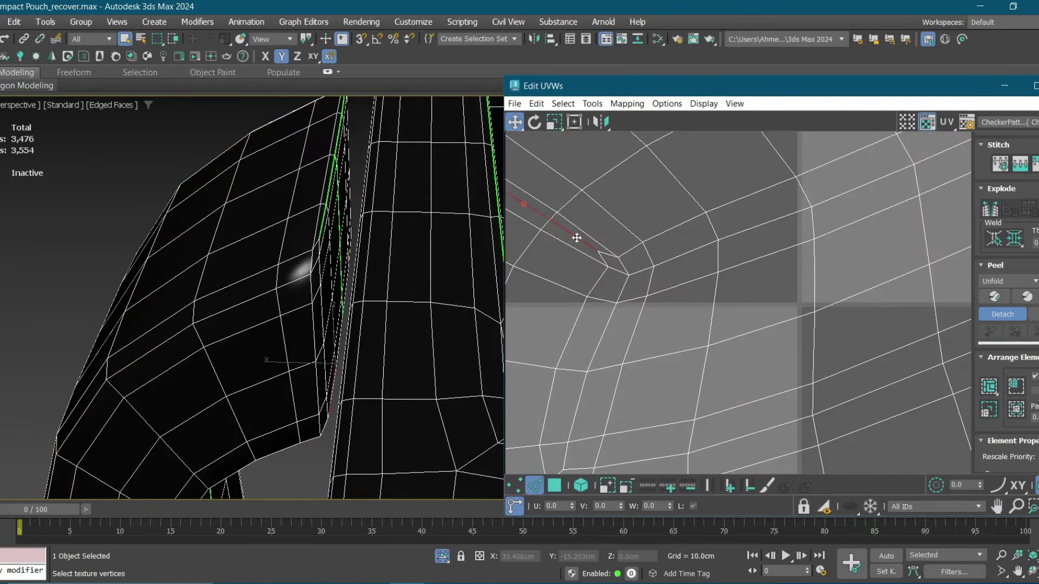
scroll(757, 325, "down", 2)
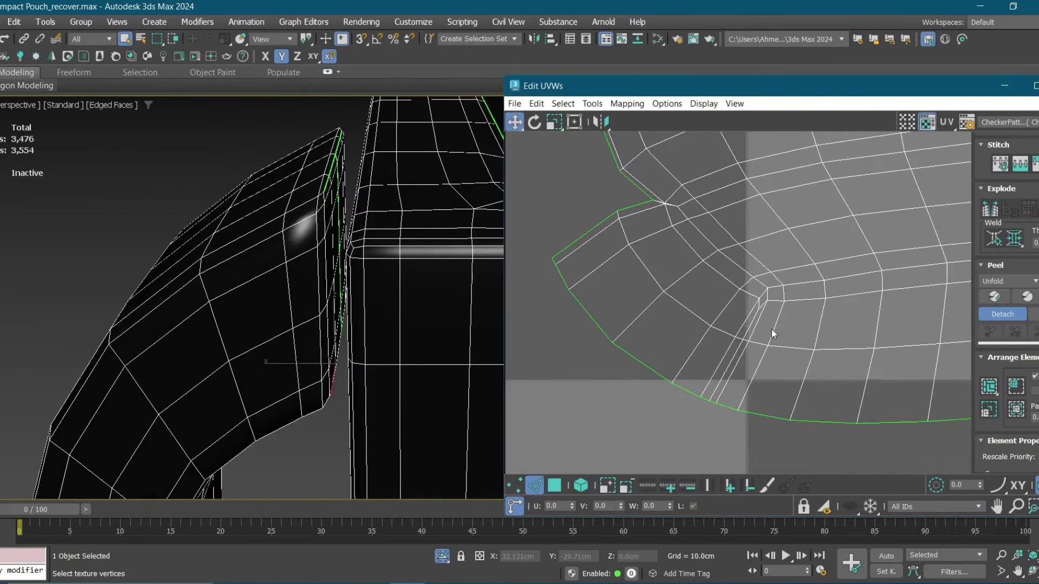
left_click(956, 219)
scroll(769, 215, "up", 2)
left_click(769, 216)
scroll(348, 265, "down", 3)
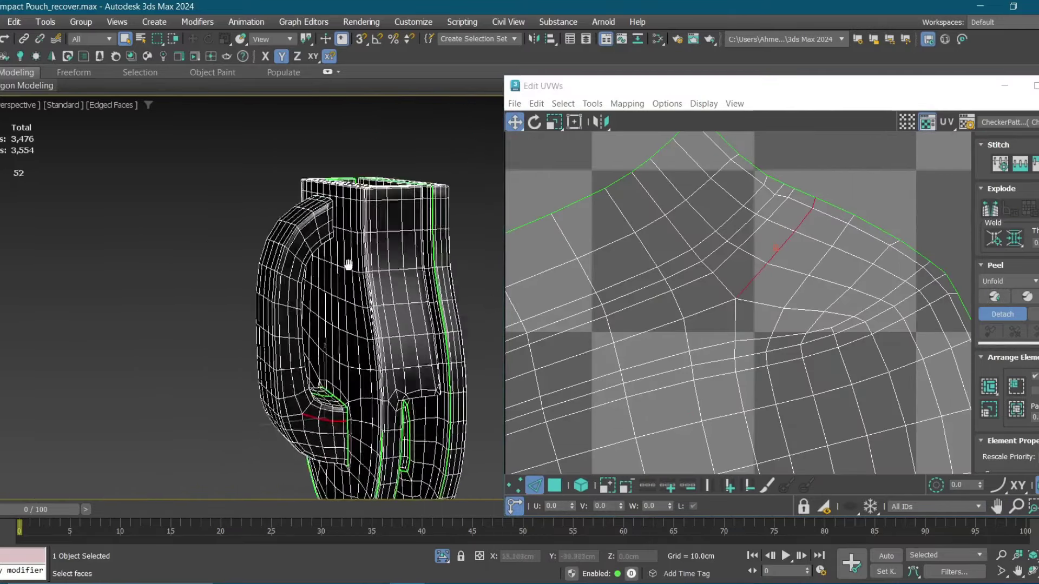
scroll(348, 265, "up", 3)
scroll(348, 265, "down", 4)
Select the pouch's outer faces to check their islands from several angles.
middle_click_drag(348, 265, 394, 301, "alt")
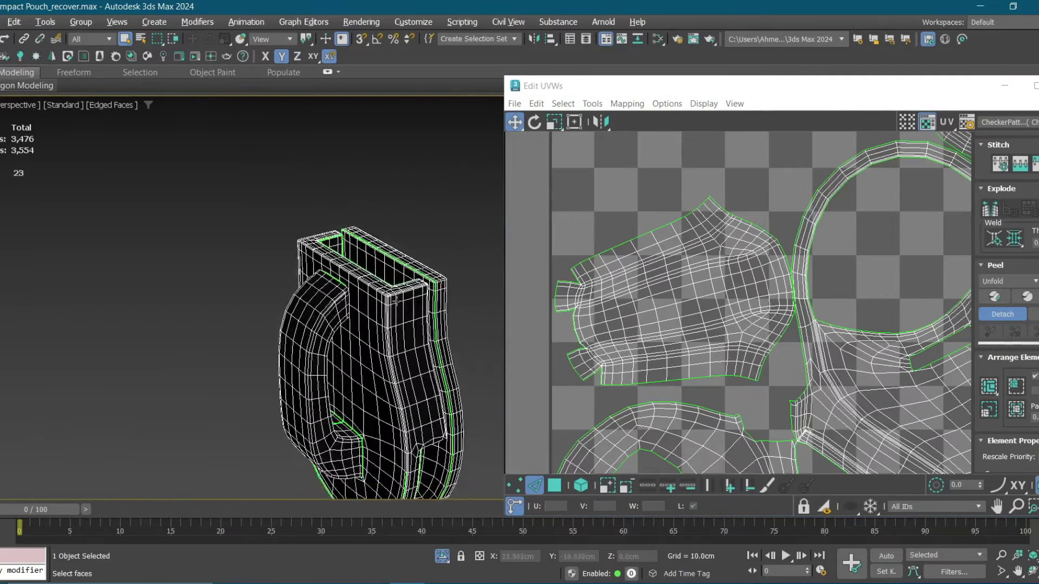
scroll(394, 330, "down", 3)
scroll(394, 330, "up", 4)
left_click(401, 271)
scroll(334, 295, "down", 2)
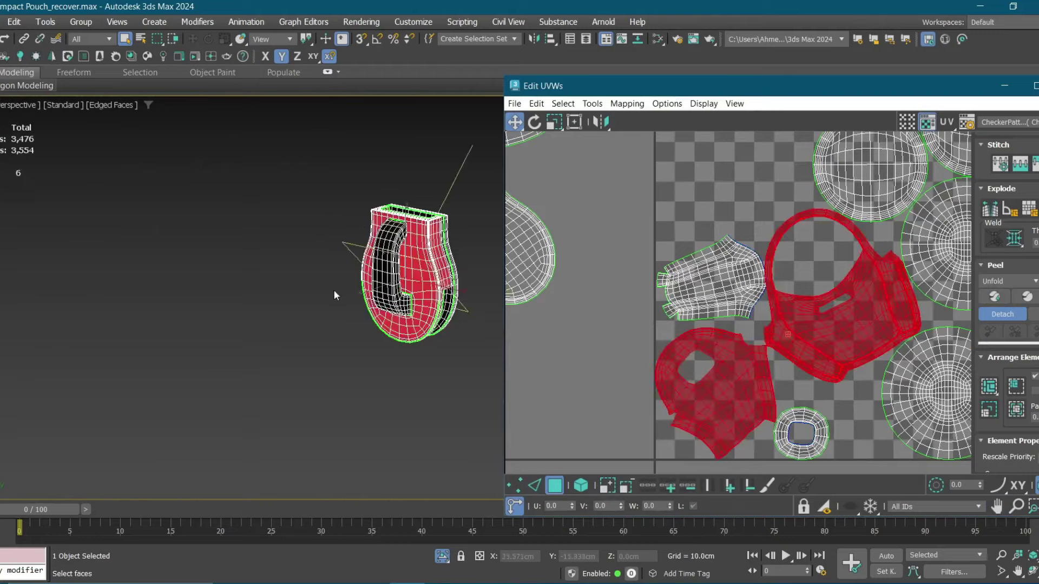
scroll(334, 295, "up", 3)
middle_click_drag(334, 295, 292, 291, "alt")
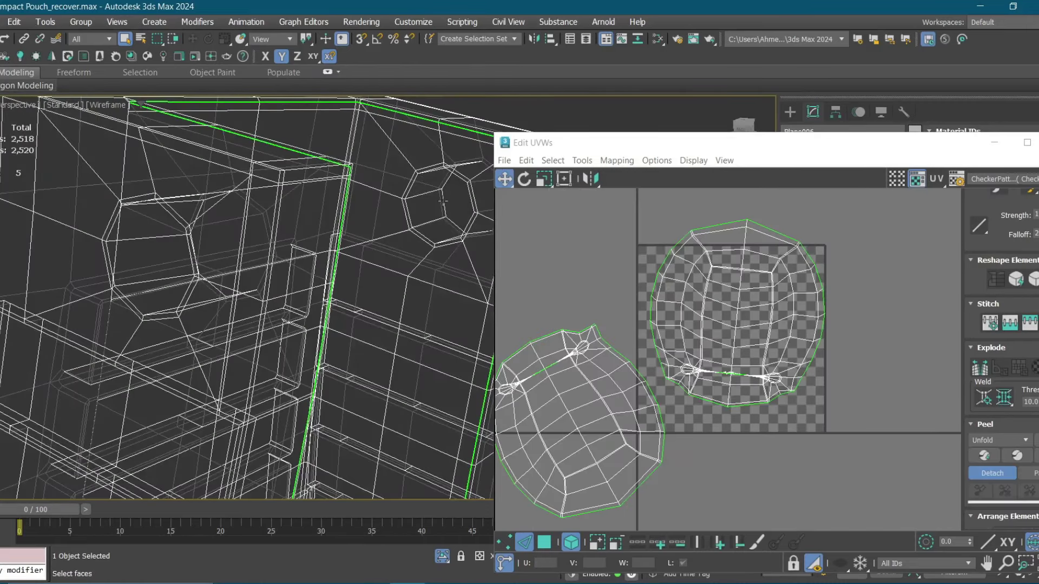
Inspect Plane006's octagonal-hole faces and dome UV cluster, then flatten its UVs into separate islands.
left_click(443, 201)
key("F3")
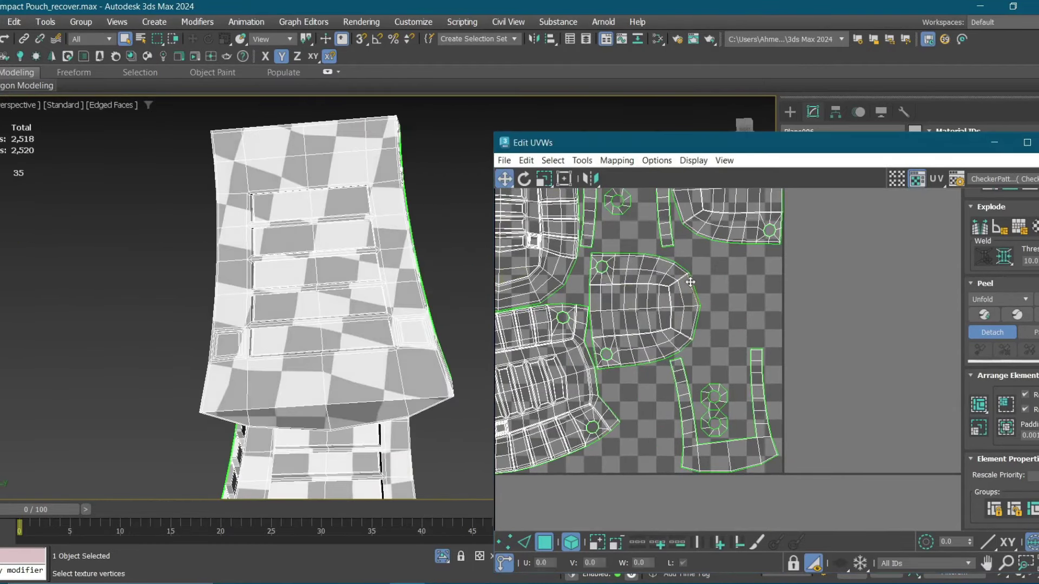
left_click(691, 282)
middle_click_drag(690, 282, 782, 268)
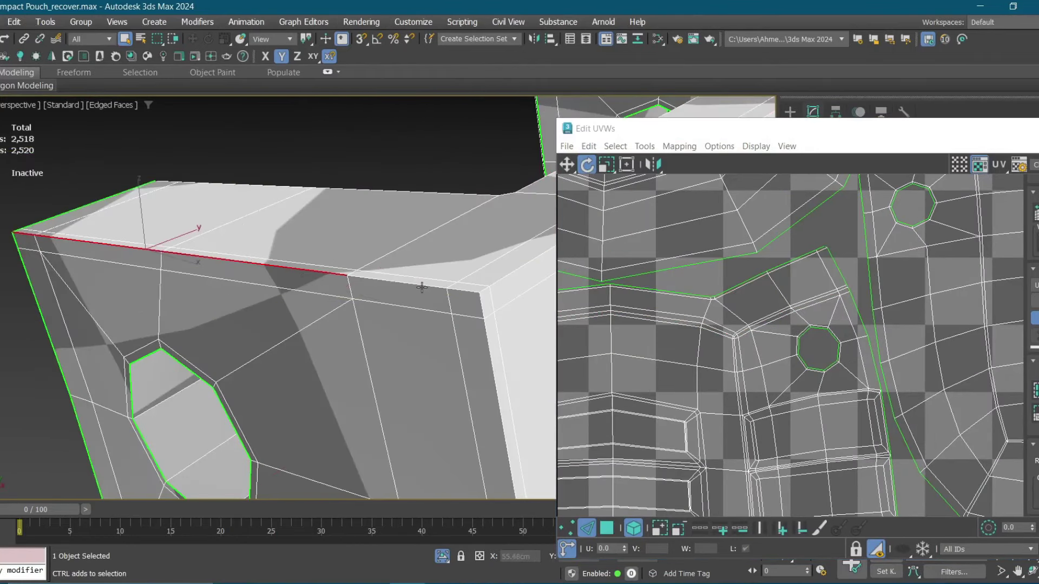
middle_click_drag(310, 264, 296, 288, "alt")
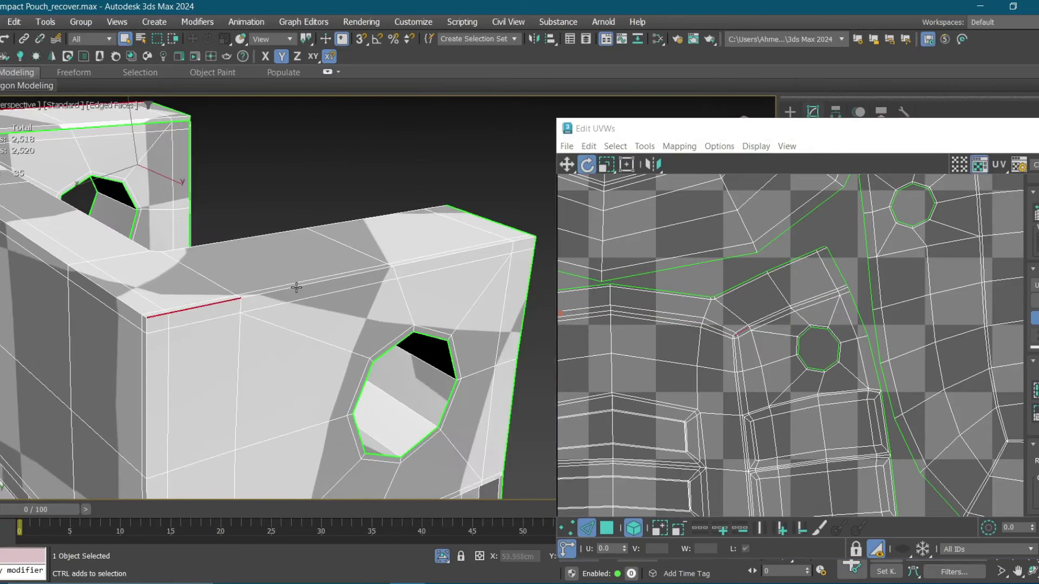
left_click_drag(650, 128, 472, 118)
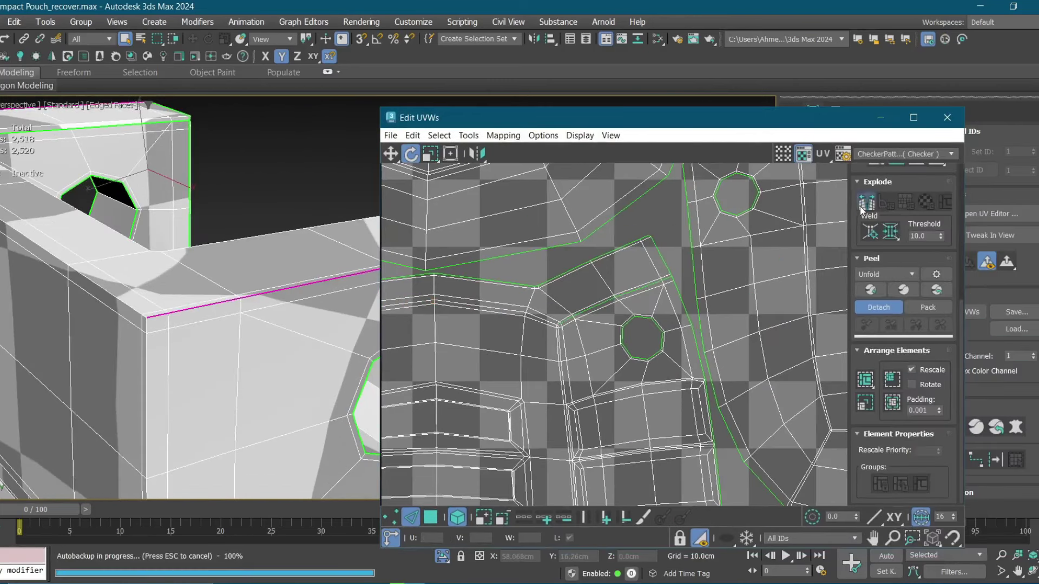
left_click(865, 202)
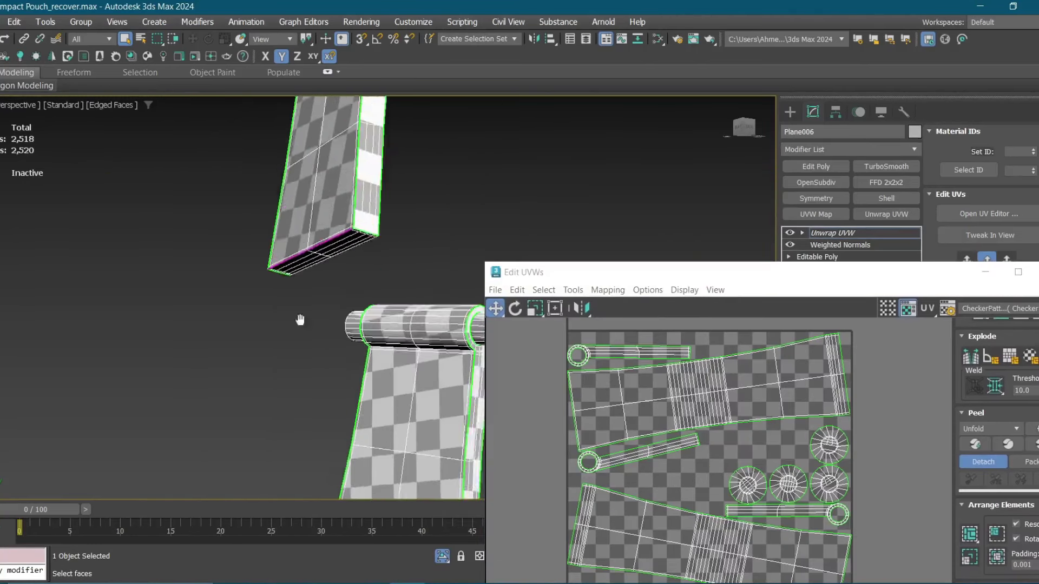
Rotate the selected UV shell by -5° with angle snap enabled.
key("e")
key("a")
left_click_drag(810, 379, 814, 357)
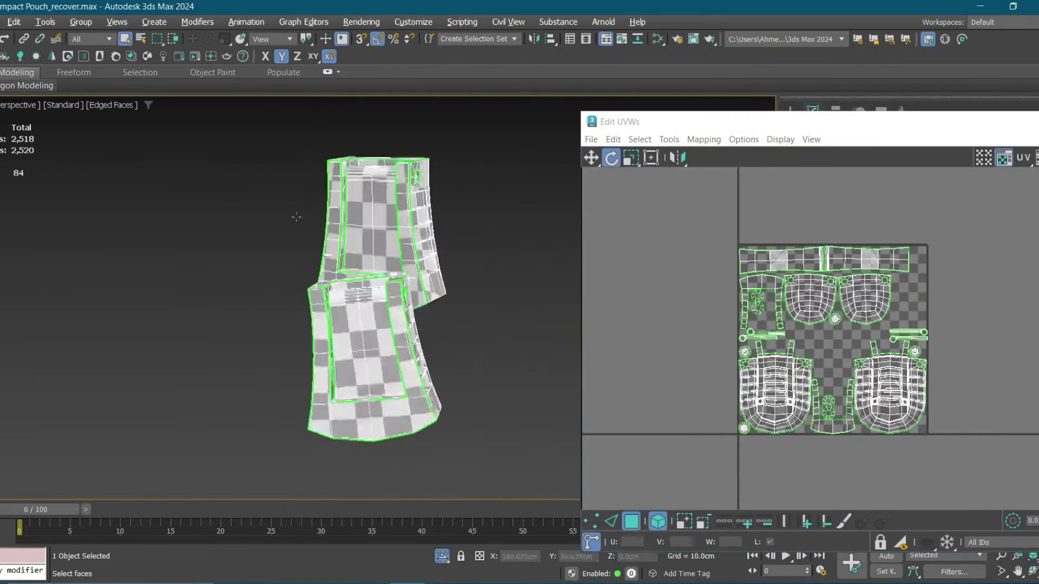
mouse_move(364, 264)
middle_mouse_down("alt")
mouse_move(437, 226)
mouse_move(670, 220)
middle_mouse_up("alt")
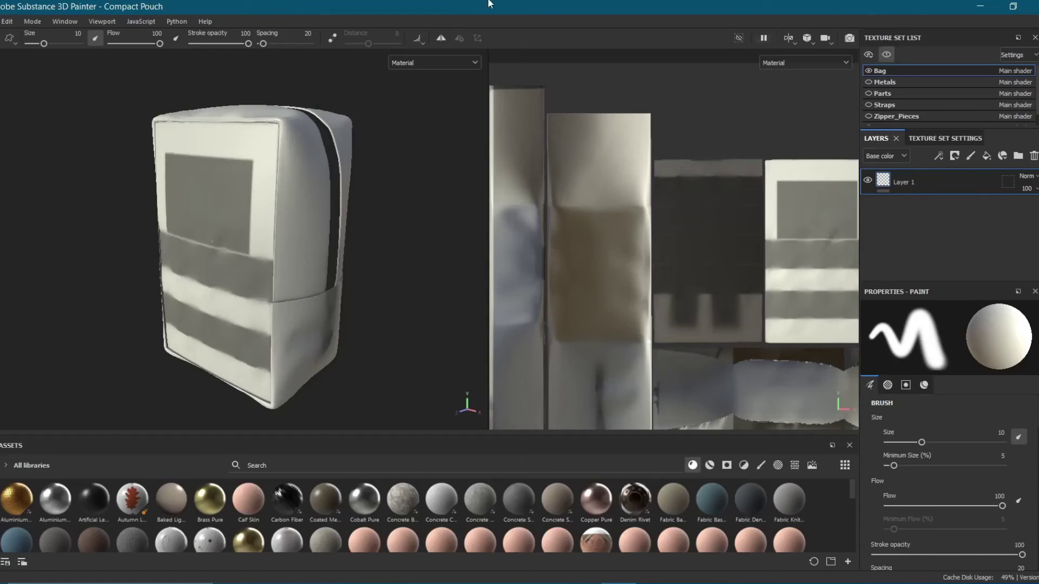
Add a fill layer to the Bag with a dark olive #464E2A base colour.
left_click_drag(379, 97, 233, 223, "alt")
left_click(886, 54)
left_click_drag(371, 186, 477, 190, "alt")
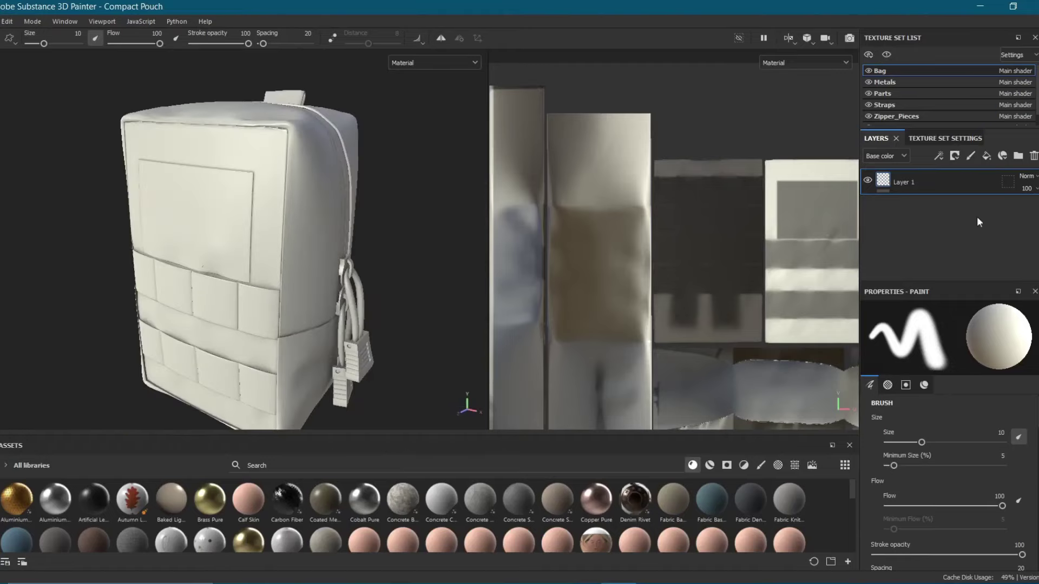
left_click(948, 206)
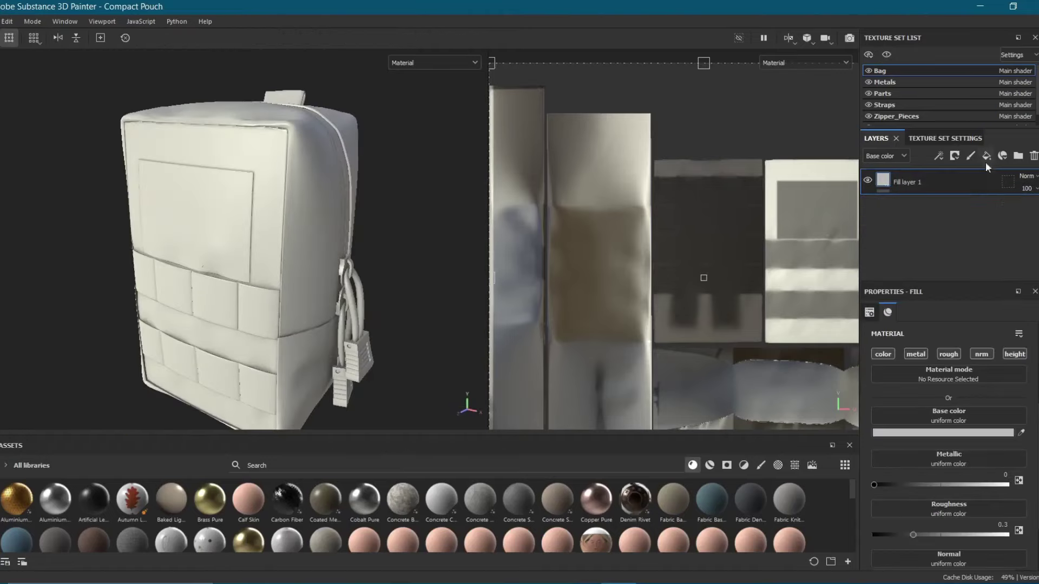
left_click(915, 433)
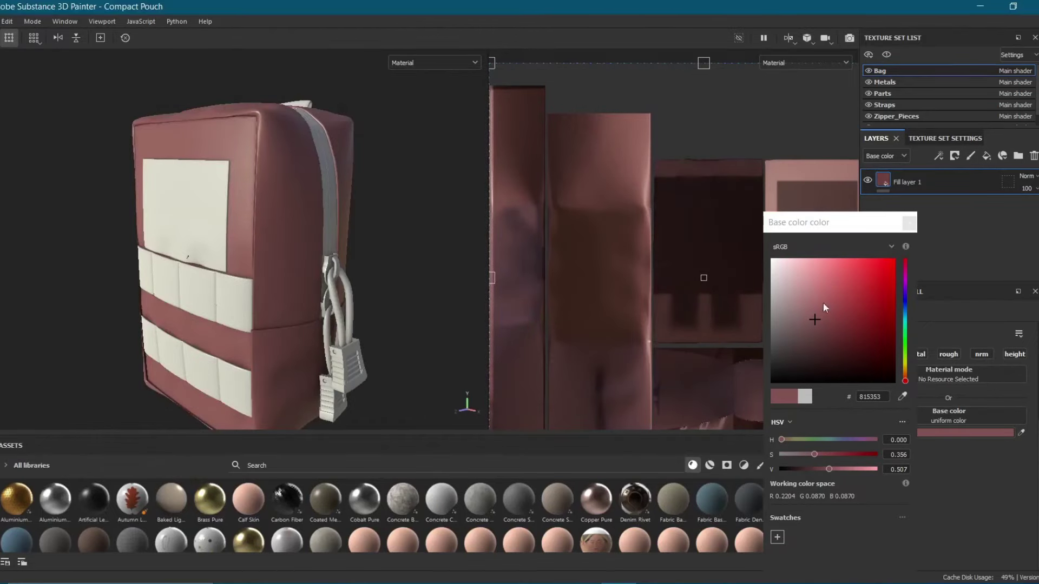
mouse_move(823, 303)
left_mouse_down()
mouse_move(836, 355)
mouse_move(828, 345)
left_mouse_up()
key("alt+Tab")
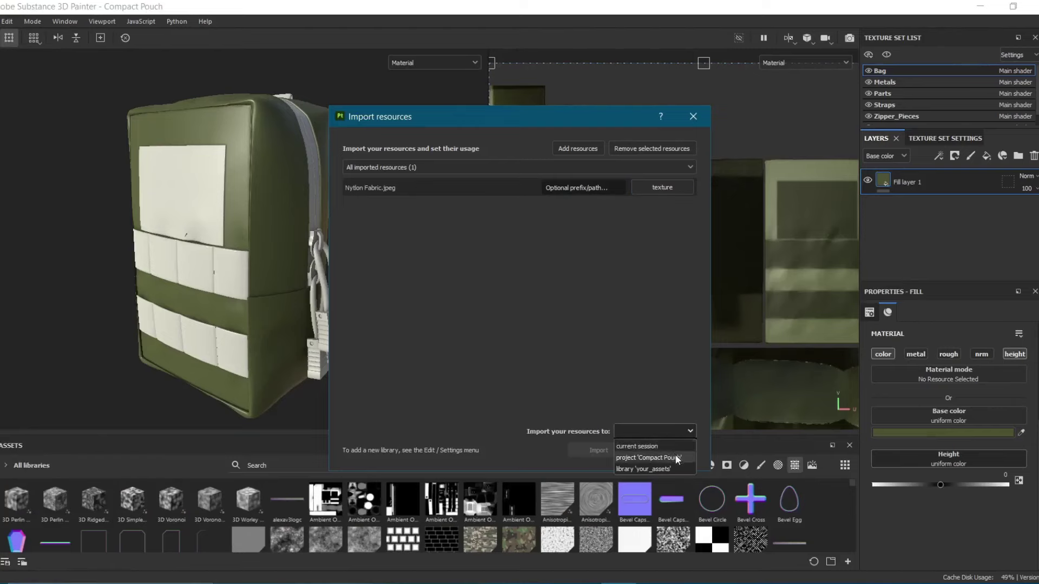
Import the Nylon Fabric and Nylon woven wobbing images into Compact Pouch as textures.
left_click(676, 457)
left_click(598, 450)
key("alt+Tab")
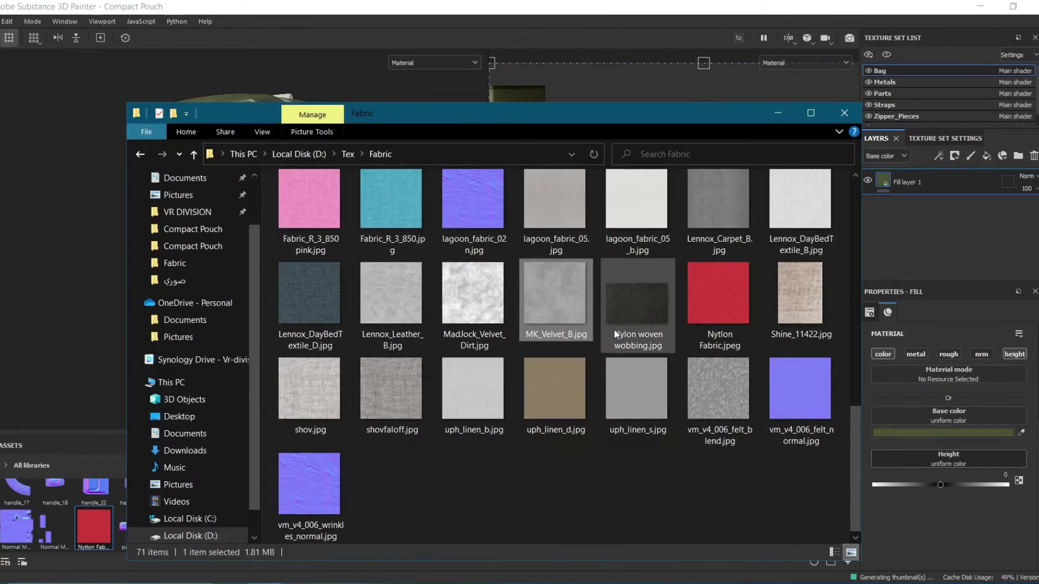
left_click_drag(658, 303, 86, 487)
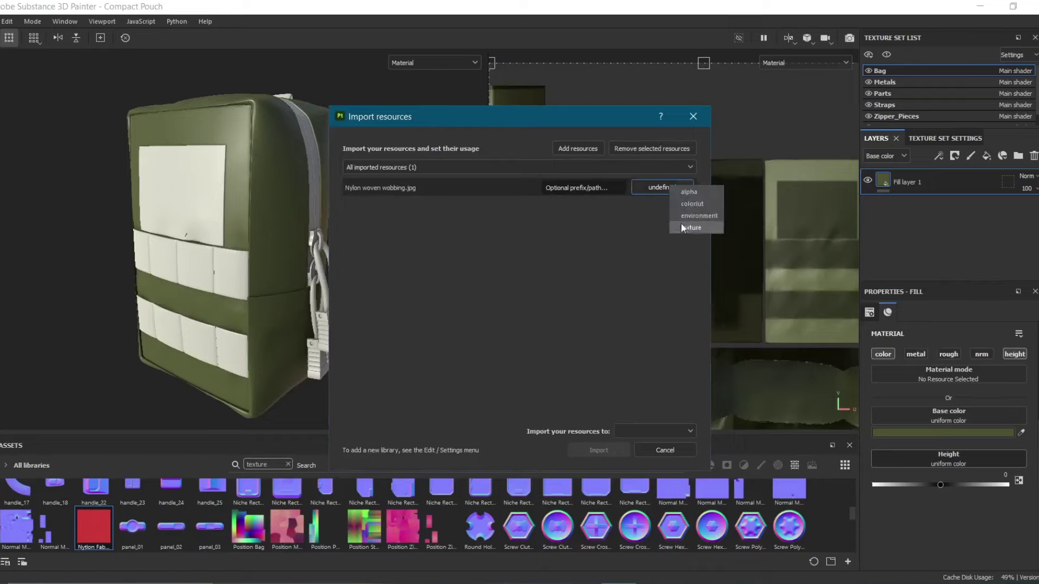
left_click(598, 450)
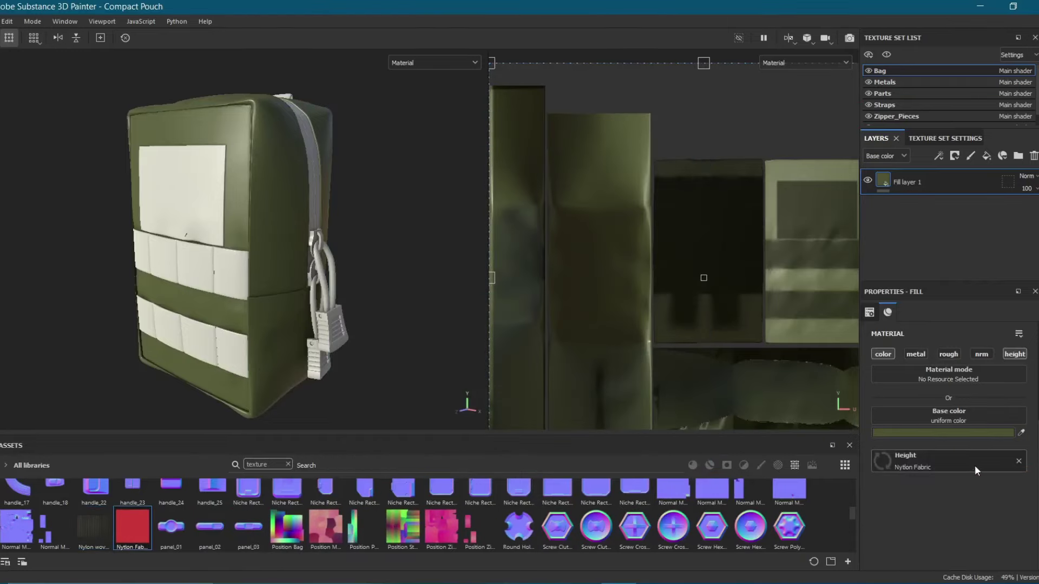
scroll(301, 184, "up", 3)
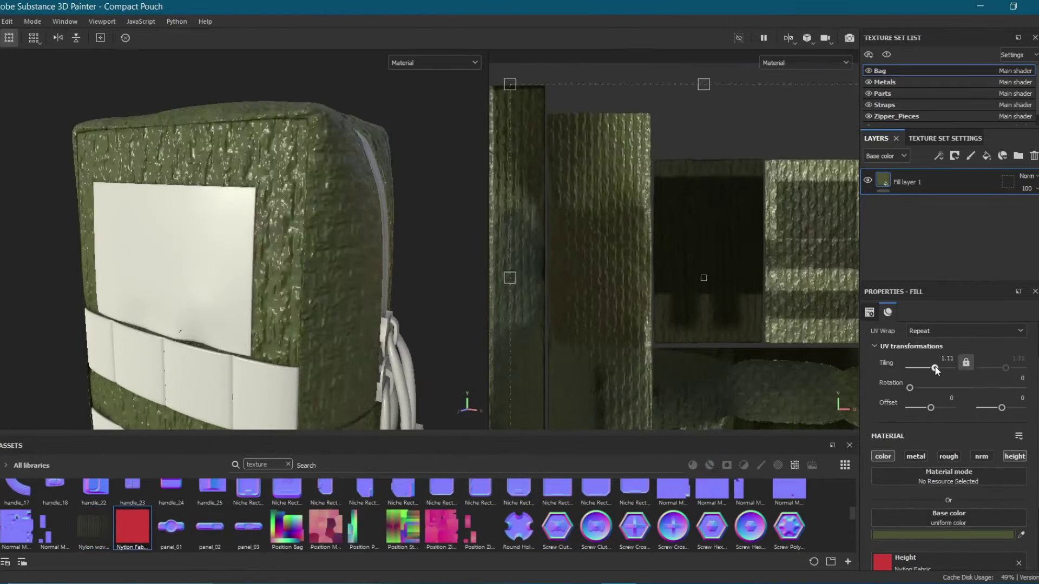
Set the fabric UV tiling to 6.48 and add a Levels adjustment to the fill.
left_click_drag(934, 367, 939, 367)
scroll(302, 159, "up", 5)
scroll(302, 159, "down", 5)
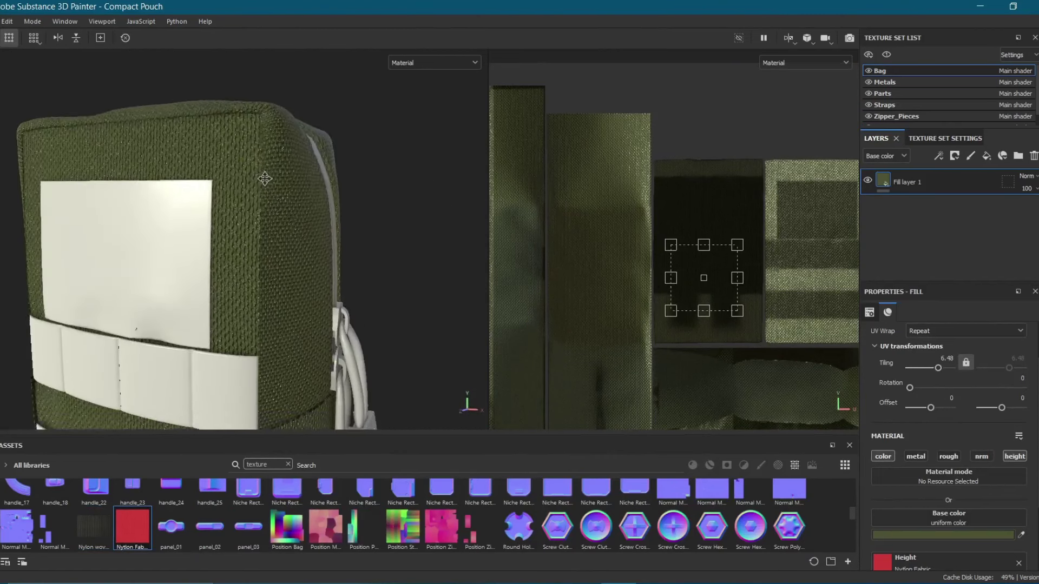
left_click(964, 220)
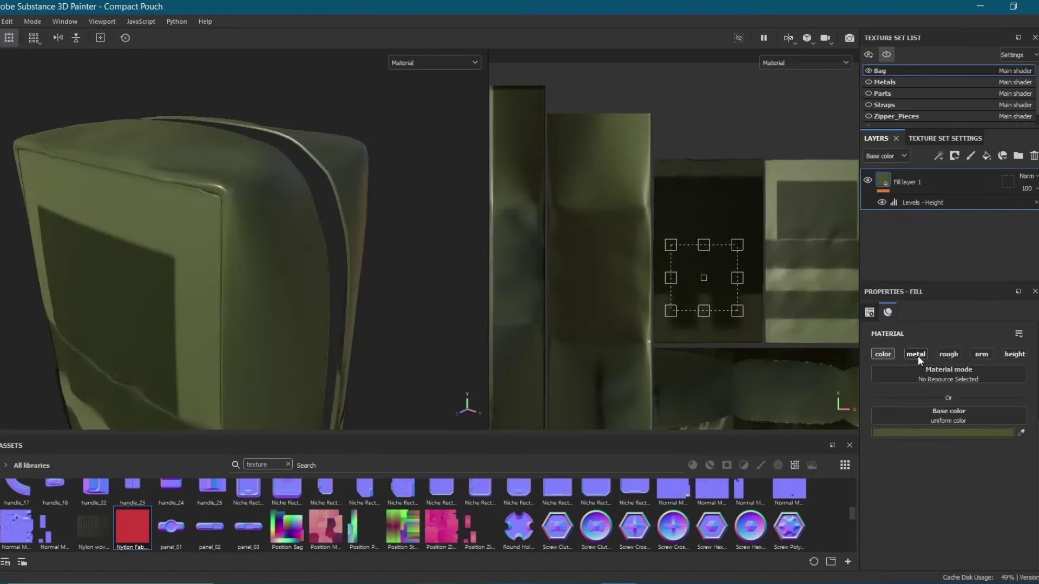
Enable metallic at 0.5062 and the height channel on the Bag fill.
left_click(918, 355)
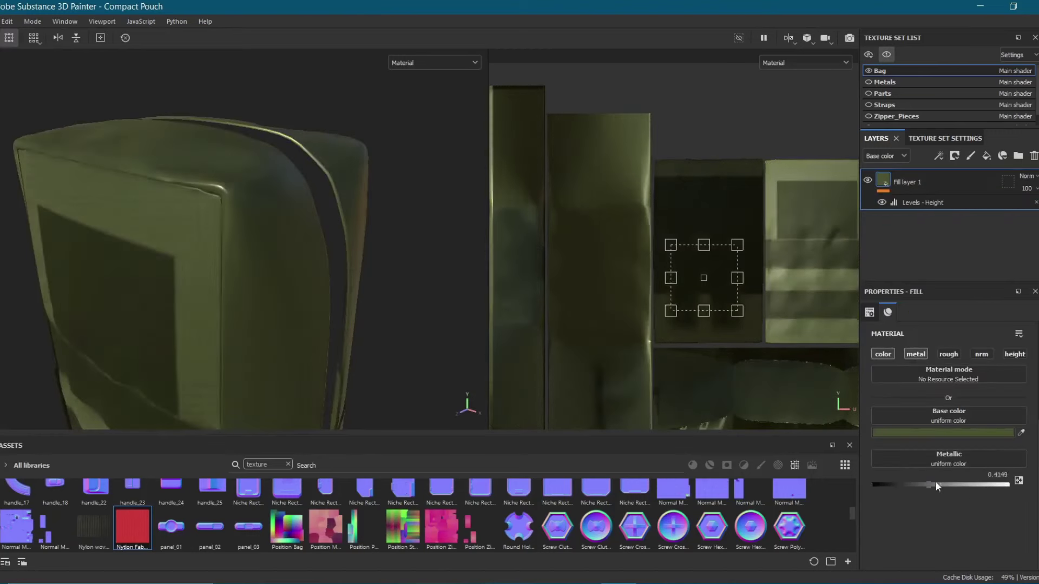
left_click_drag(935, 484, 946, 485)
left_click(943, 433)
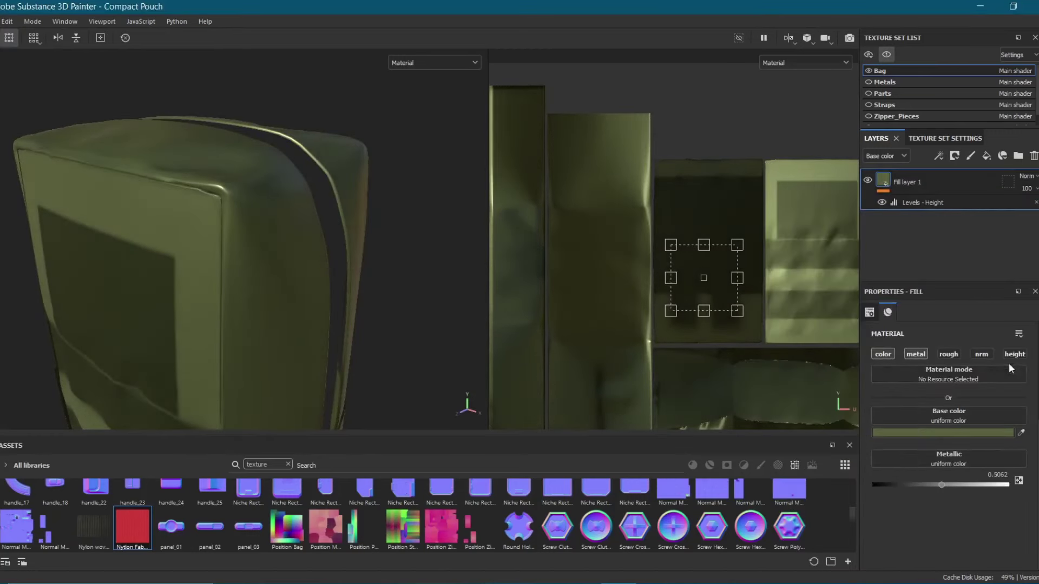
left_click(1014, 354)
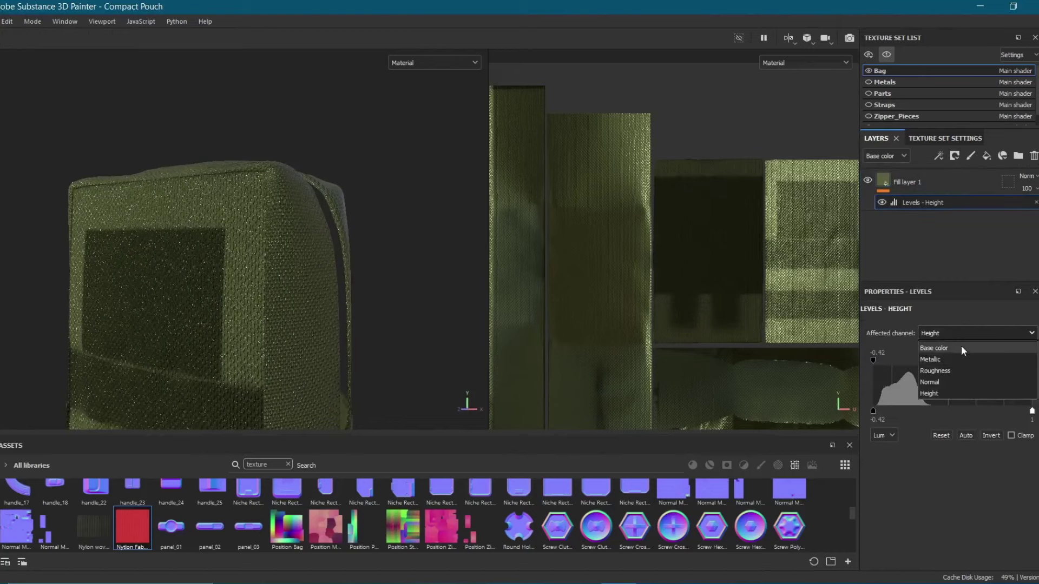
left_click(920, 182)
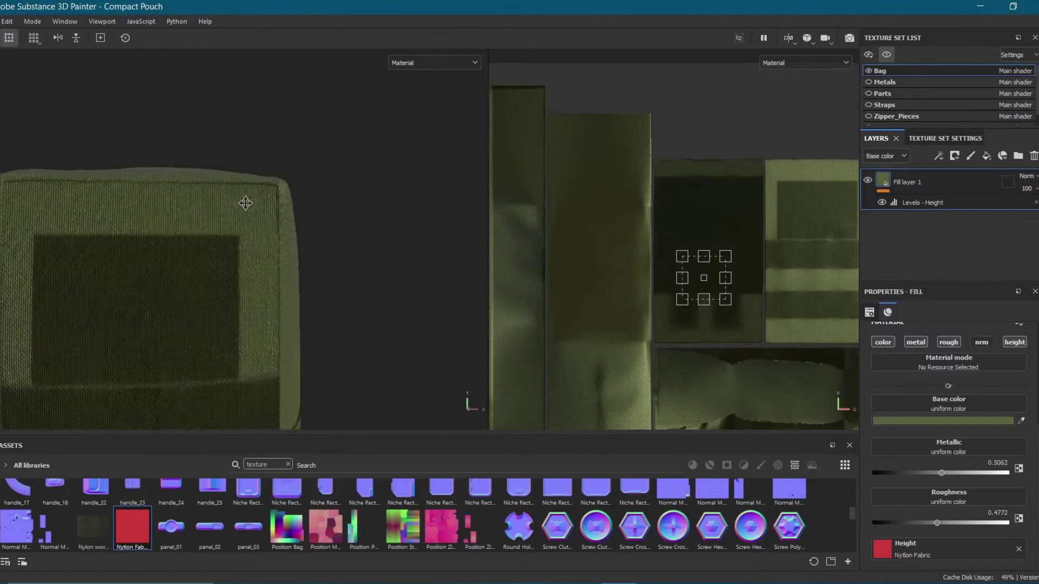
Inspect the textured pouch from several angles with all texture sets shown.
left_click_drag(245, 203, 415, 232, "alt")
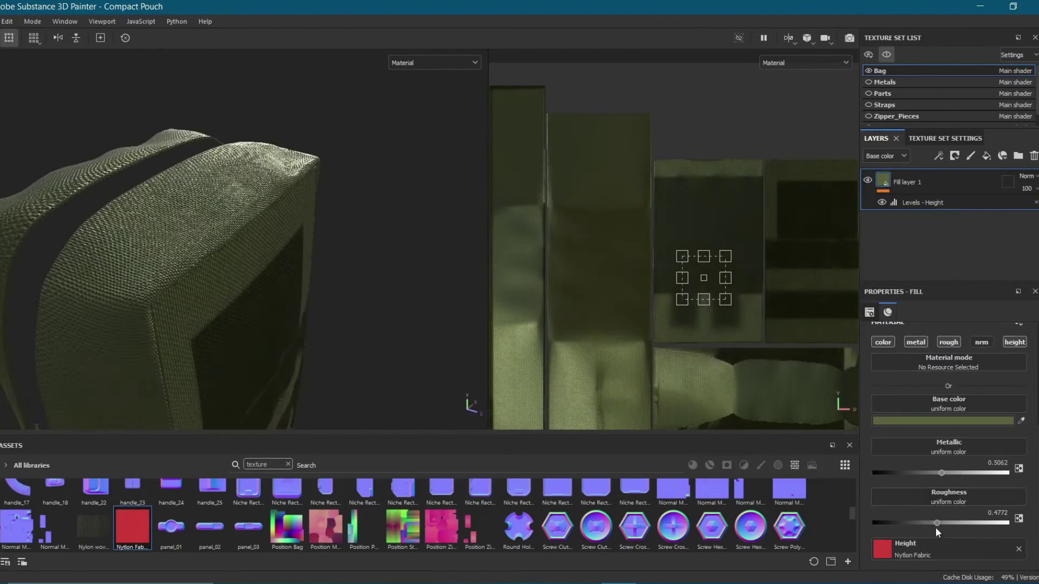
mouse_move(312, 195)
left_mouse_down("alt")
mouse_move(260, 204)
mouse_move(109, 197)
mouse_move(230, 231)
left_mouse_up("alt")
scroll(262, 244, "up", 2)
scroll(241, 222, "up", 3)
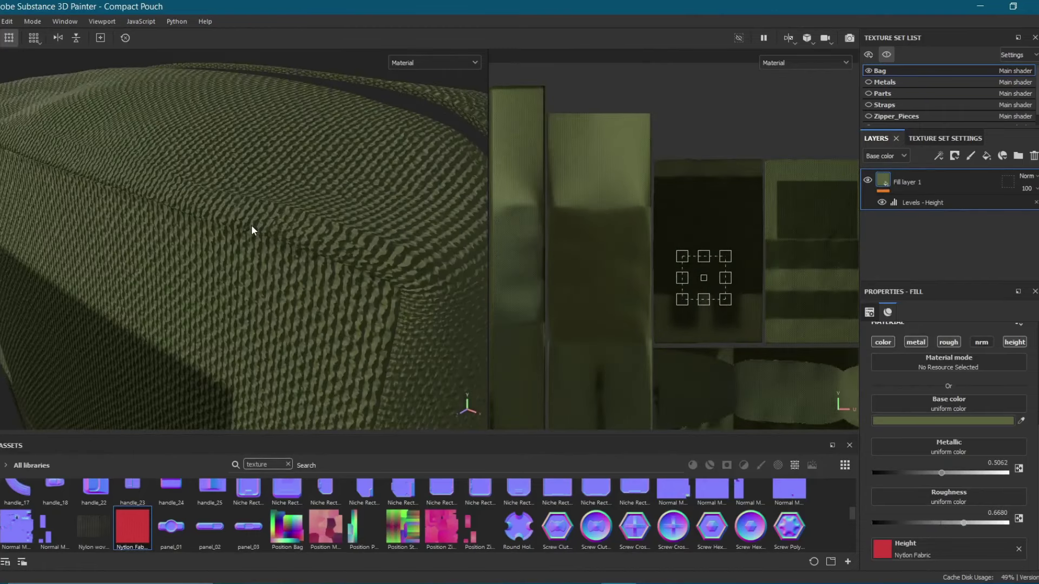
scroll(251, 230, "up", 3)
scroll(257, 260, "down", 3)
scroll(197, 243, "down", 2)
scroll(226, 183, "down", 2)
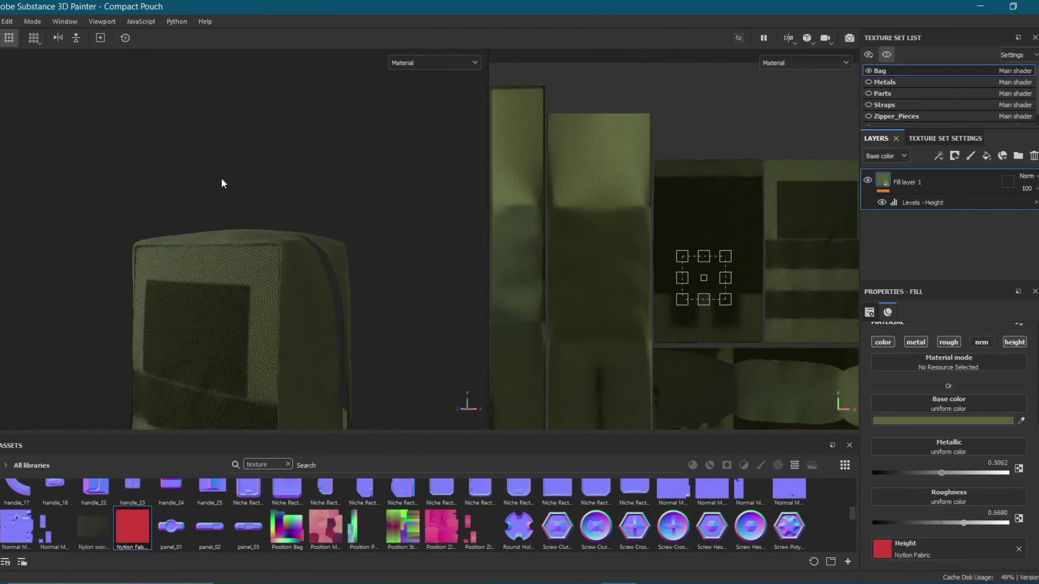
scroll(241, 220, "down", 2)
left_click(887, 55)
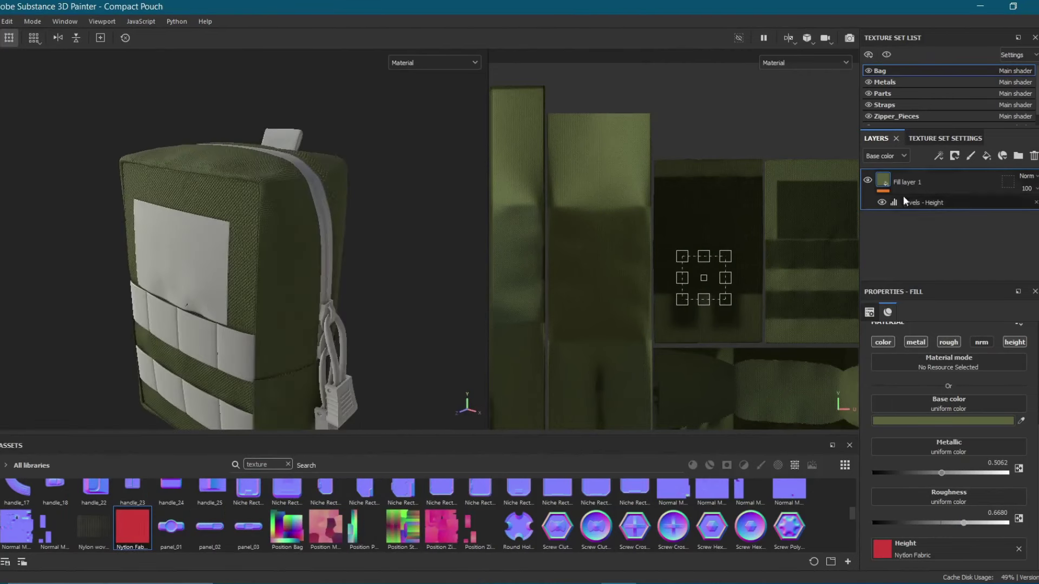
Rename the layer 'Main Texure' and add an Edge wear fill layer above it.
type("MainTex")
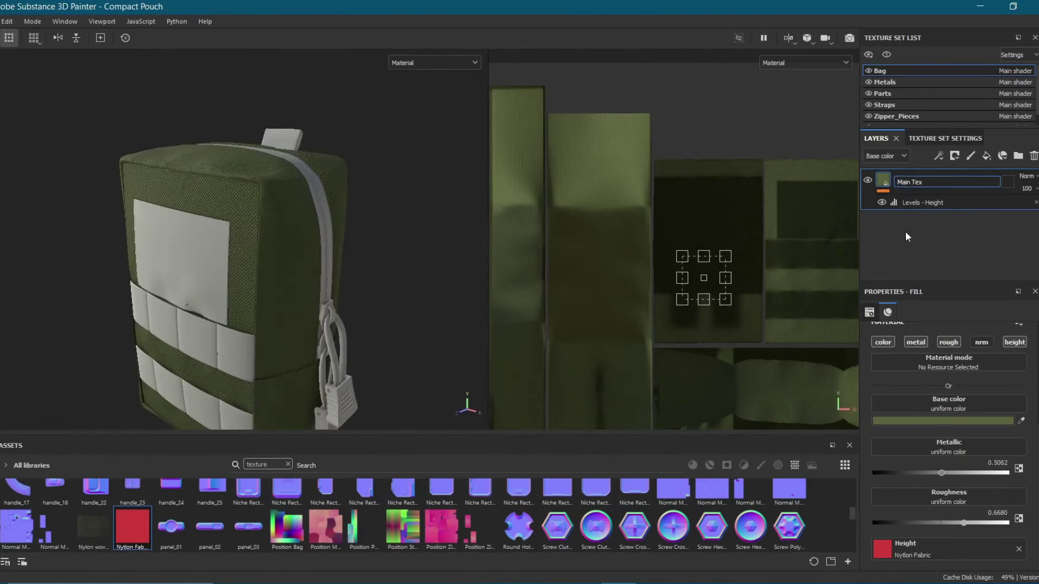
type("ure")
key("Return")
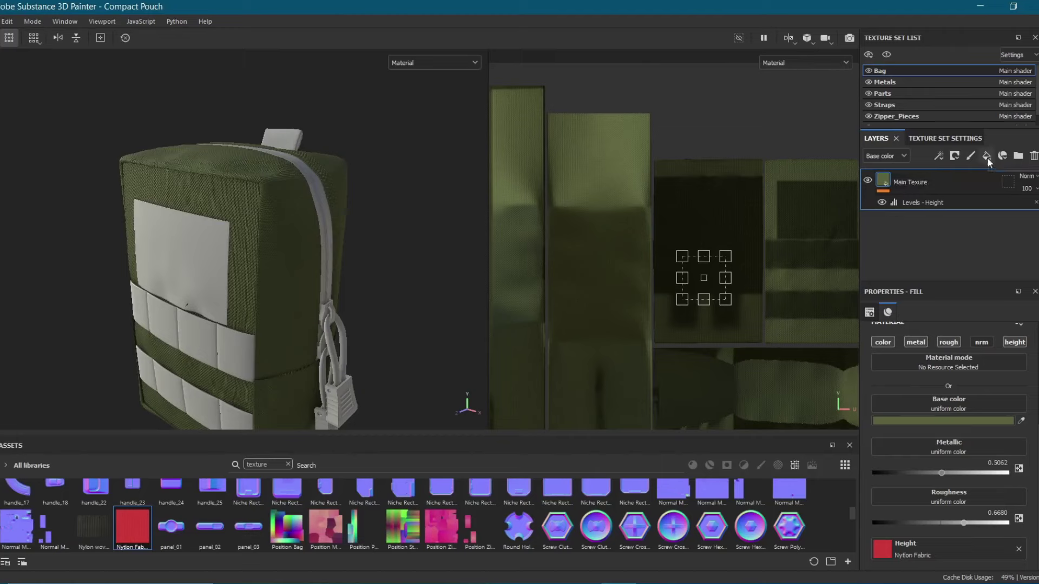
left_click(986, 157)
type("Edge wear")
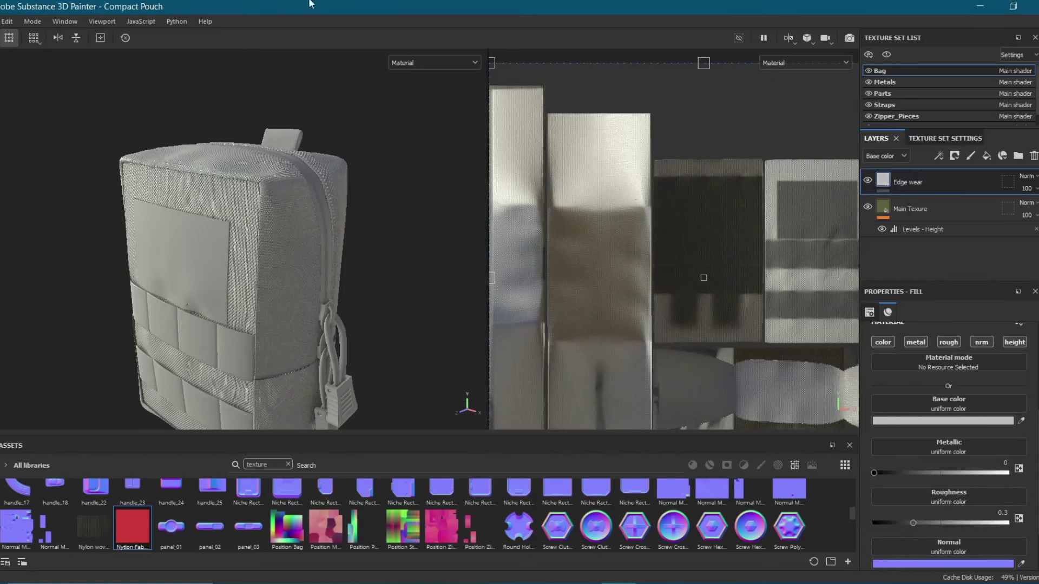
left_click_drag(227, 205, 239, 197, "alt")
left_click(904, 219)
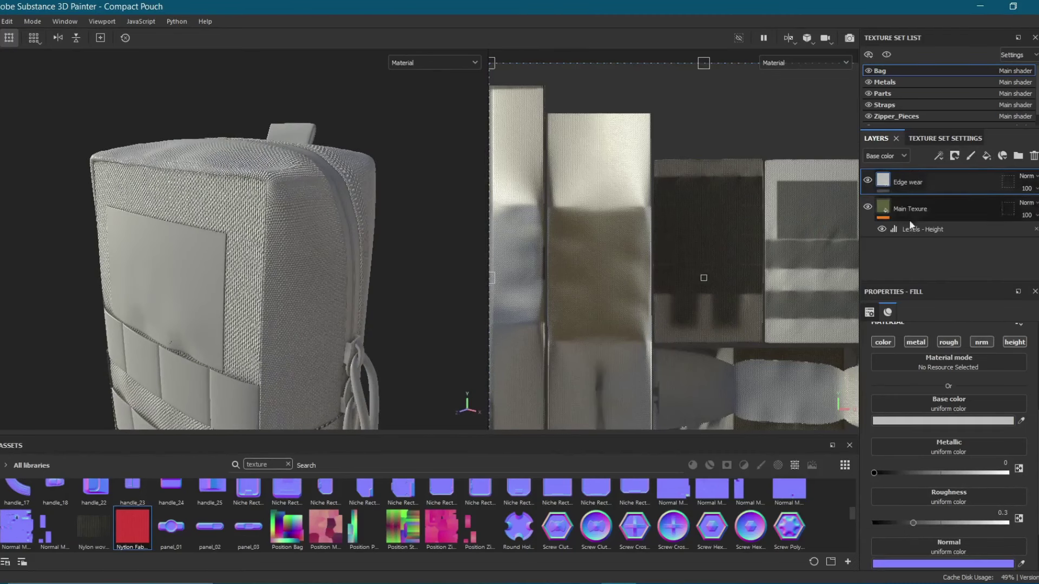
Set the Edge wear base colour to green 737D51.
left_click(952, 421)
left_click(909, 223)
left_click(920, 181)
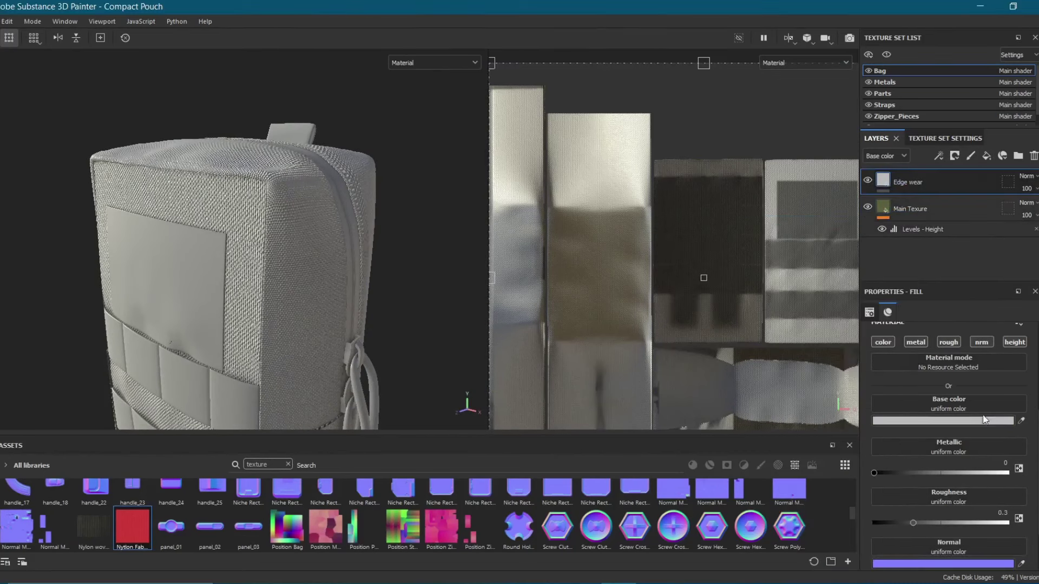
left_click(966, 421)
type("5A623F")
left_click(814, 322)
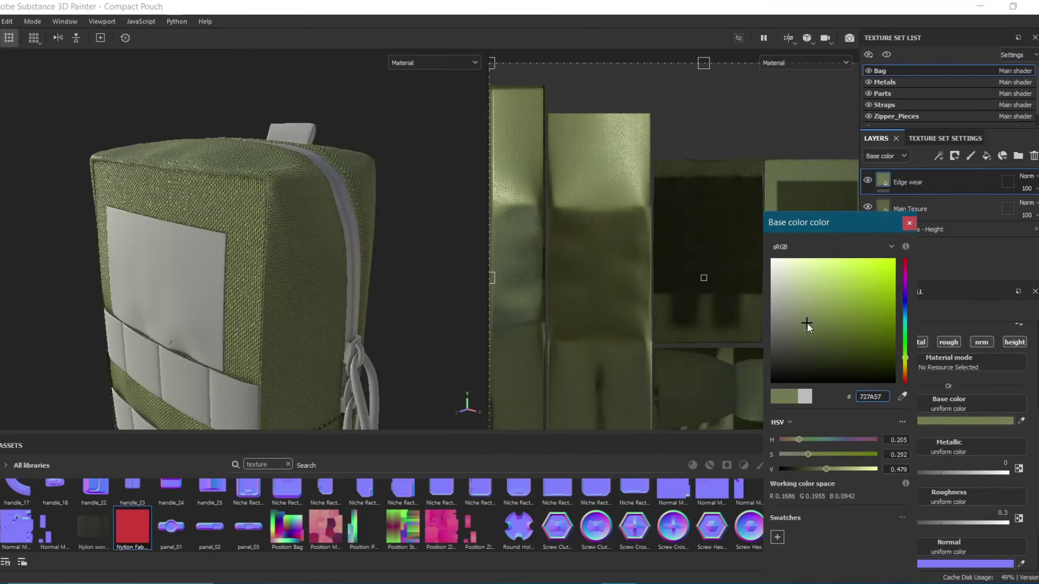
left_click(957, 342)
scroll(957, 342, "up", 1)
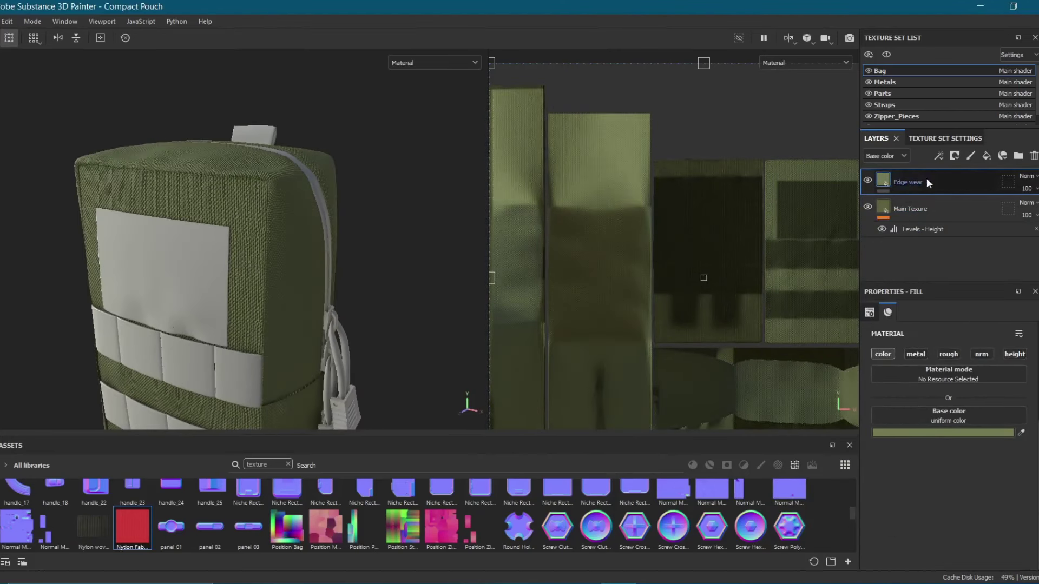
Give Edge wear a black mask with a Curvature generator and preview the curvature map.
left_click(975, 188)
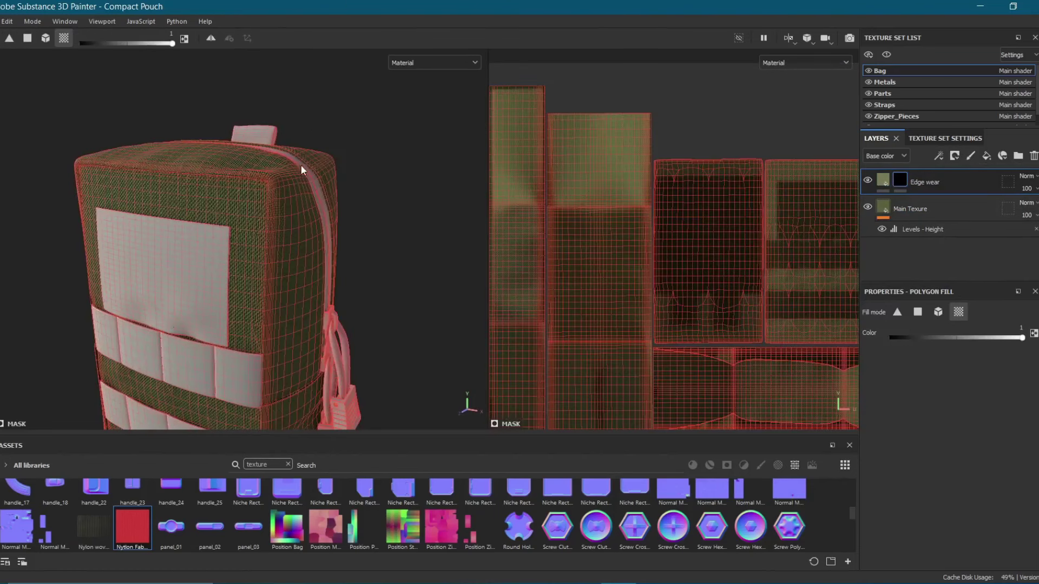
left_click(941, 155)
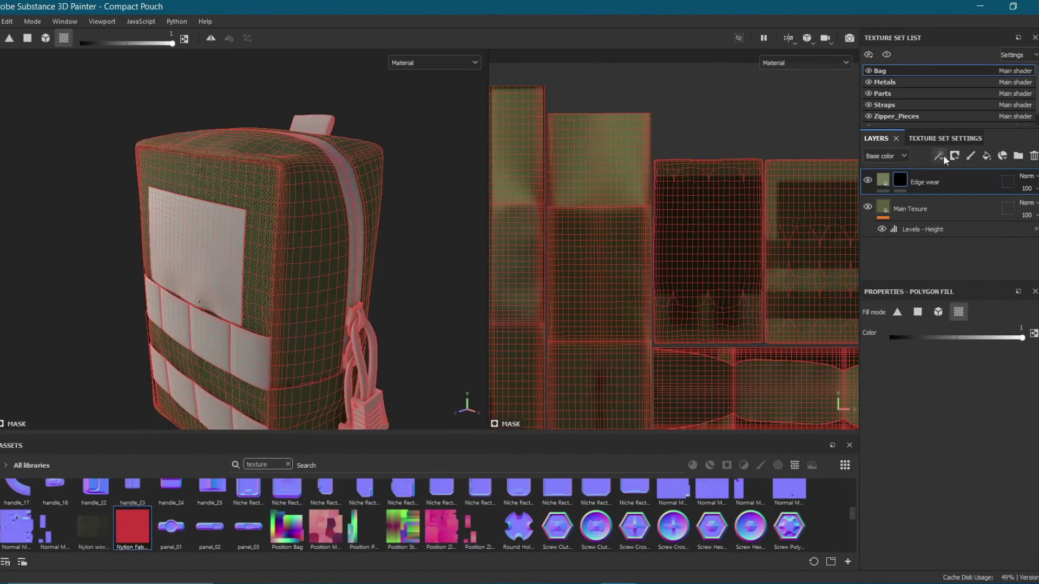
left_click(954, 171)
left_click(953, 341)
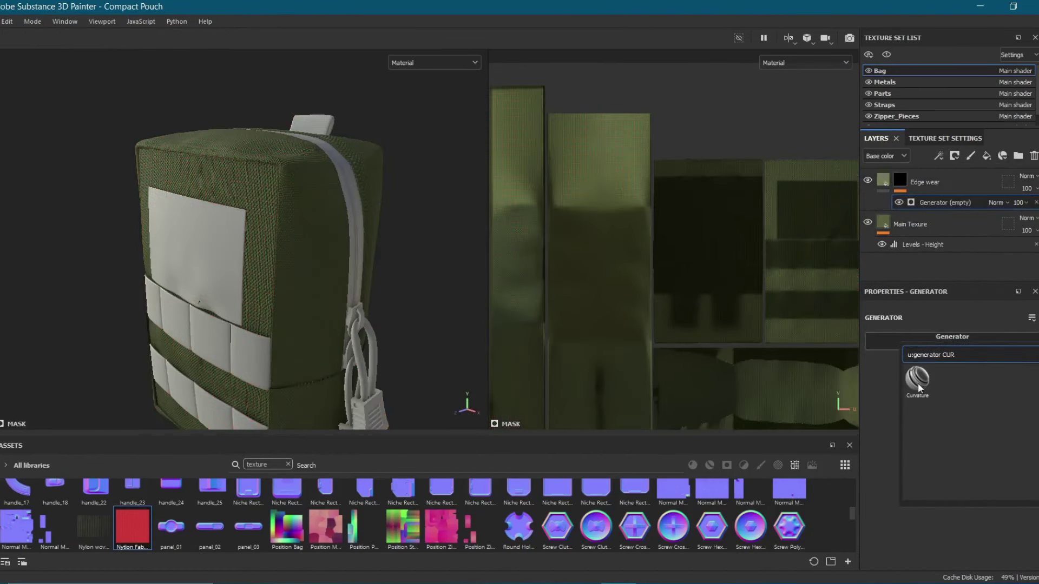
left_click(916, 380)
left_click(404, 64)
left_click(433, 111)
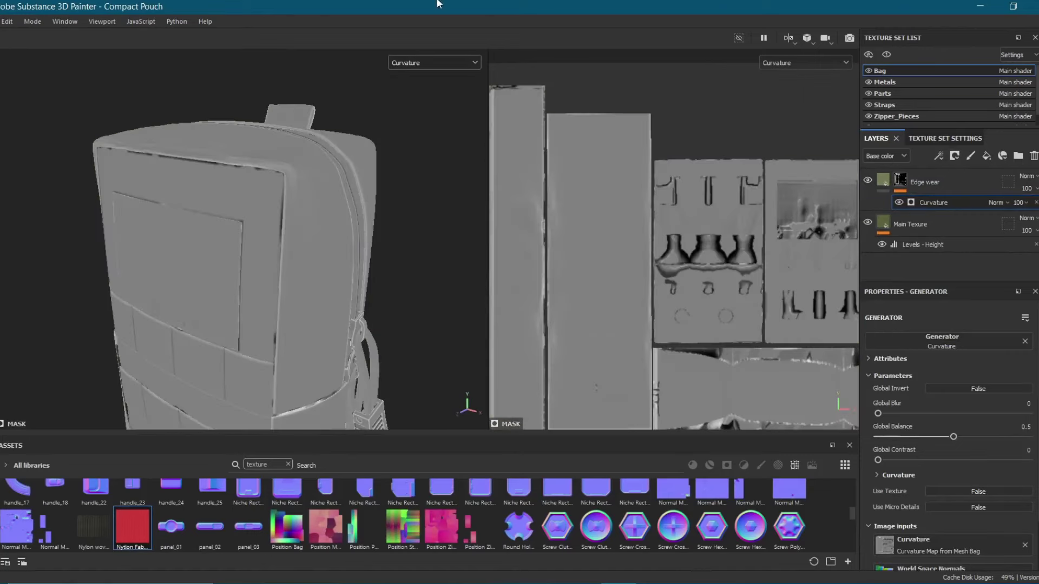
Lighten the Edge wear colour to pale green and remove the Curvature generator.
left_click(962, 436)
left_click(805, 301)
mouse_move(308, 144)
left_mouse_down("alt")
mouse_move(267, 193)
mouse_move(253, 102)
mouse_move(241, 200)
mouse_move(281, 200)
left_mouse_up("alt")
left_click(901, 193)
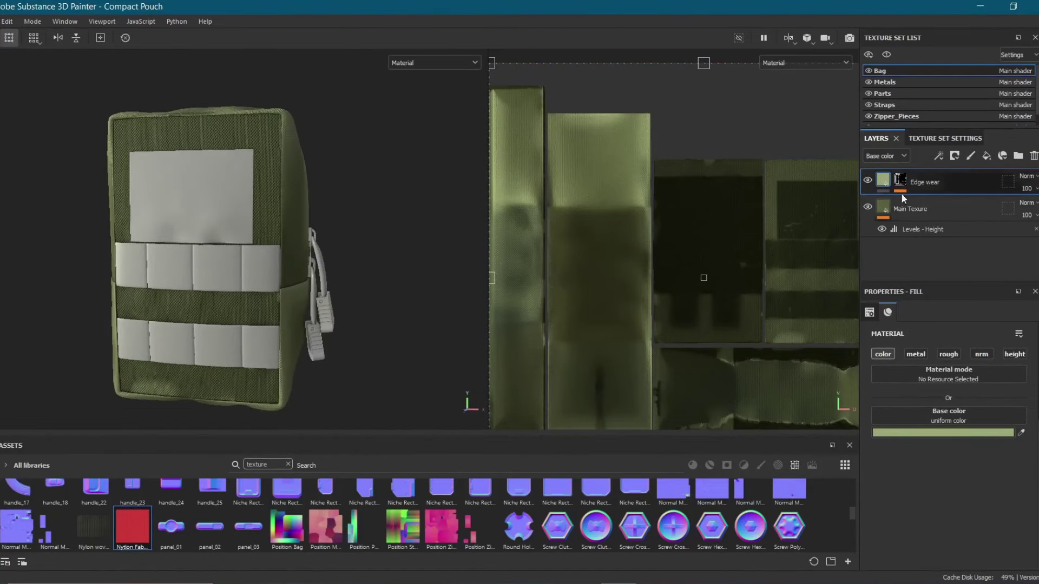
key("ctrl+z")
key("ctrl+z")
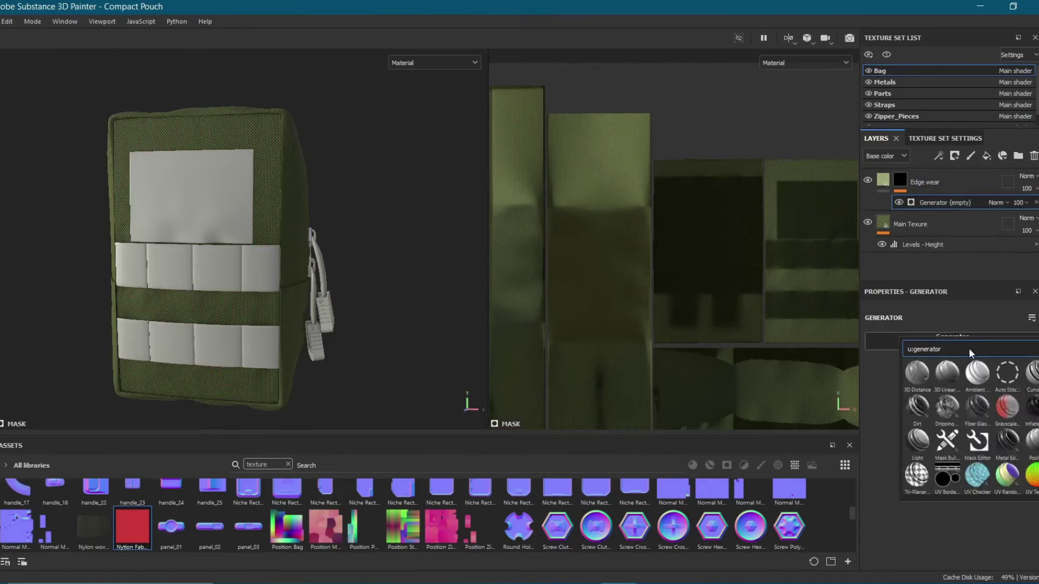
Apply an inverted Ambient Occlusion generator with blur 6.27 and balance 0.24.
type("ambient")
left_click(920, 372)
mouse_move(303, 216)
left_mouse_down("alt")
mouse_move(342, 3)
mouse_move(928, 468)
left_mouse_up("alt")
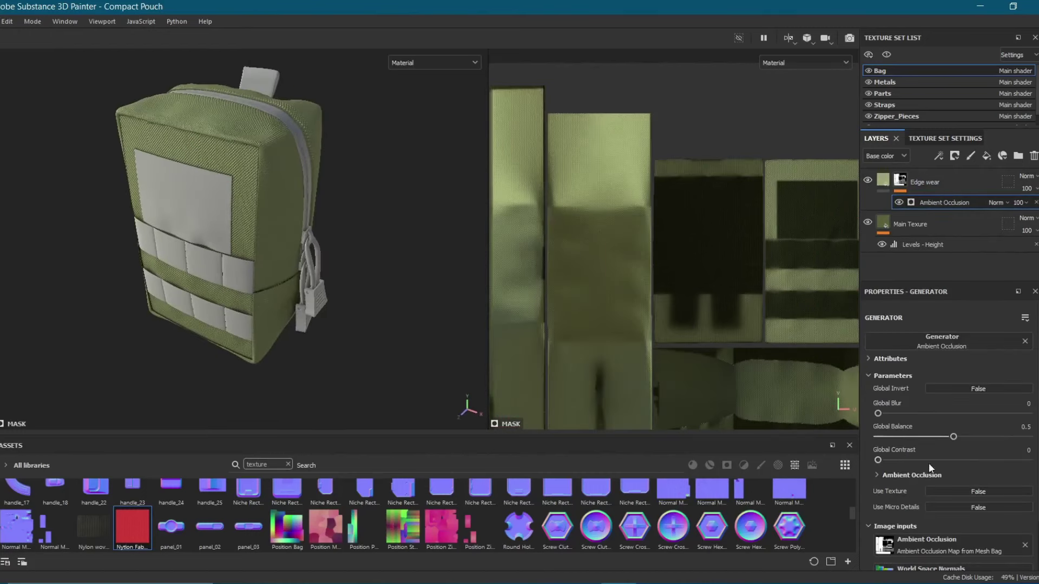
mouse_move(984, 441)
left_mouse_down()
mouse_move(891, 468)
mouse_move(918, 466)
left_mouse_up()
left_click(974, 420)
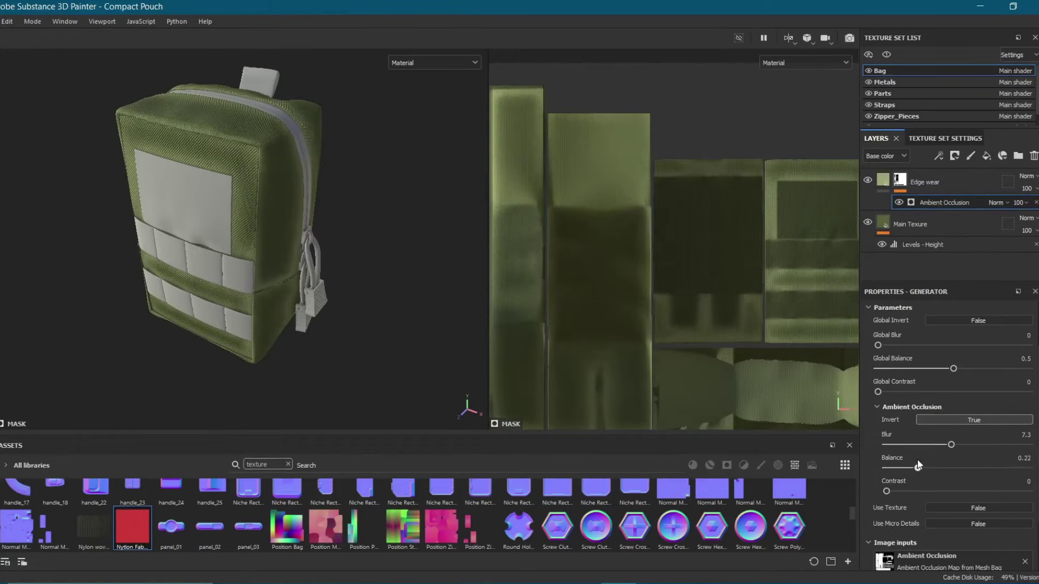
mouse_move(410, 228)
left_mouse_down("alt")
mouse_move(327, 169)
mouse_move(288, 209)
mouse_move(246, 301)
mouse_move(489, 175)
mouse_move(288, 241)
mouse_move(269, 225)
mouse_move(383, 169)
mouse_move(314, 235)
mouse_move(243, 220)
mouse_move(237, 132)
mouse_move(234, 158)
left_mouse_up("alt")
key("f")
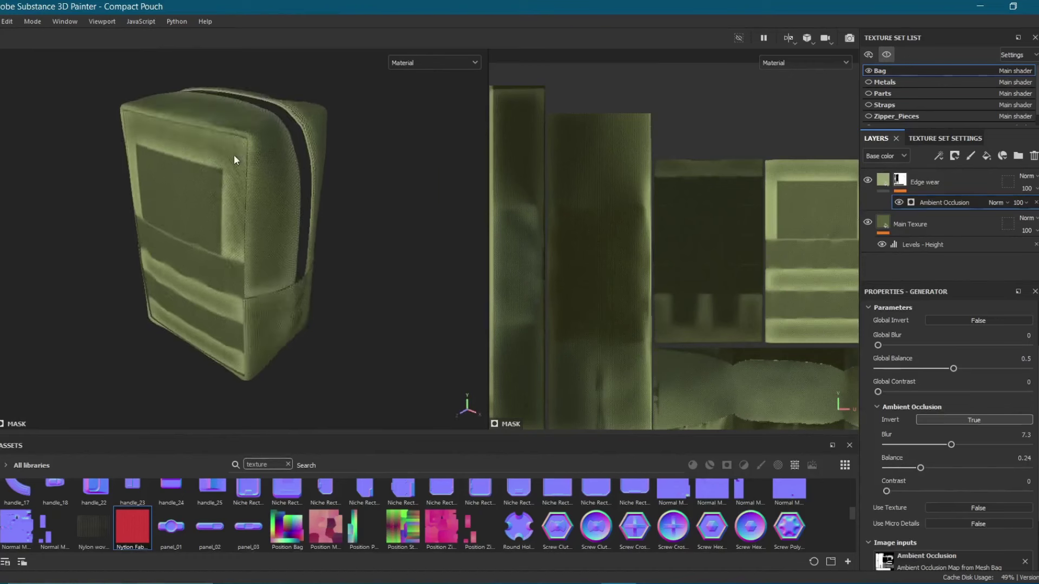
scroll(235, 158, "up", 3)
left_click_drag(951, 445, 928, 445)
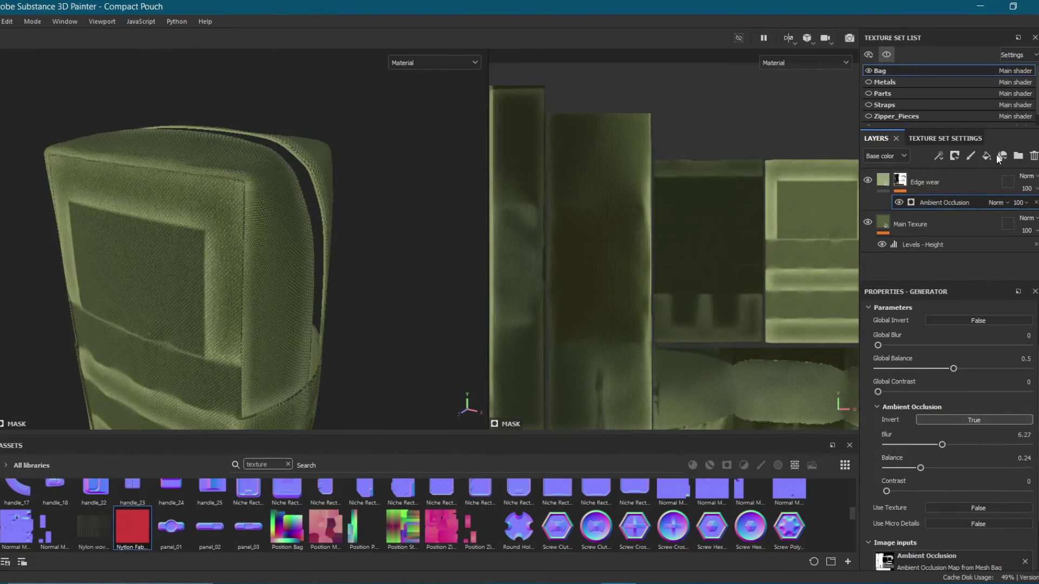
Add a Grunge Leak Dirty fill to the Edge wear mask in Multiply mode.
left_click(961, 204)
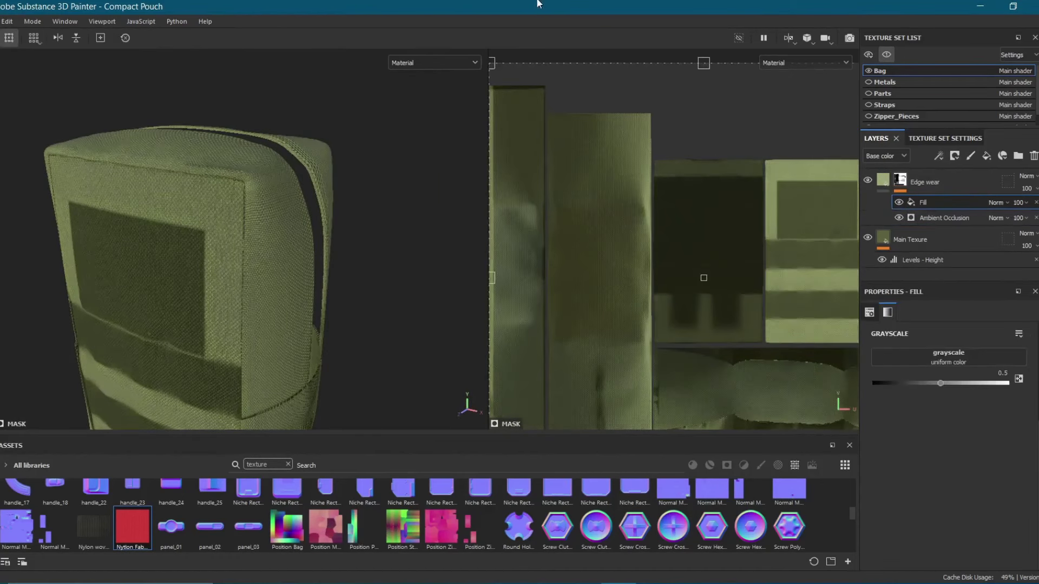
left_click(962, 365)
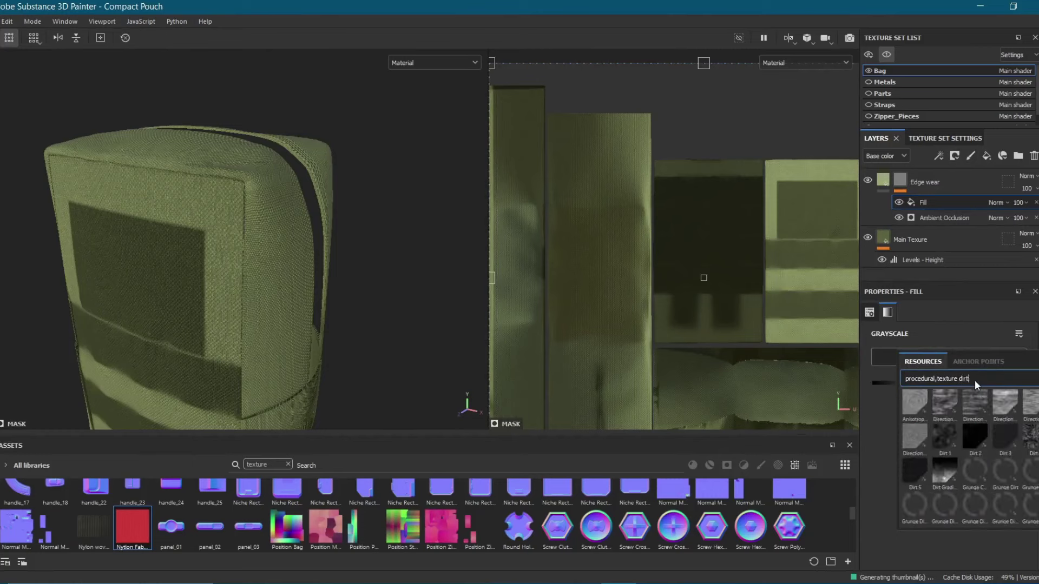
scroll(988, 458, "down", 3)
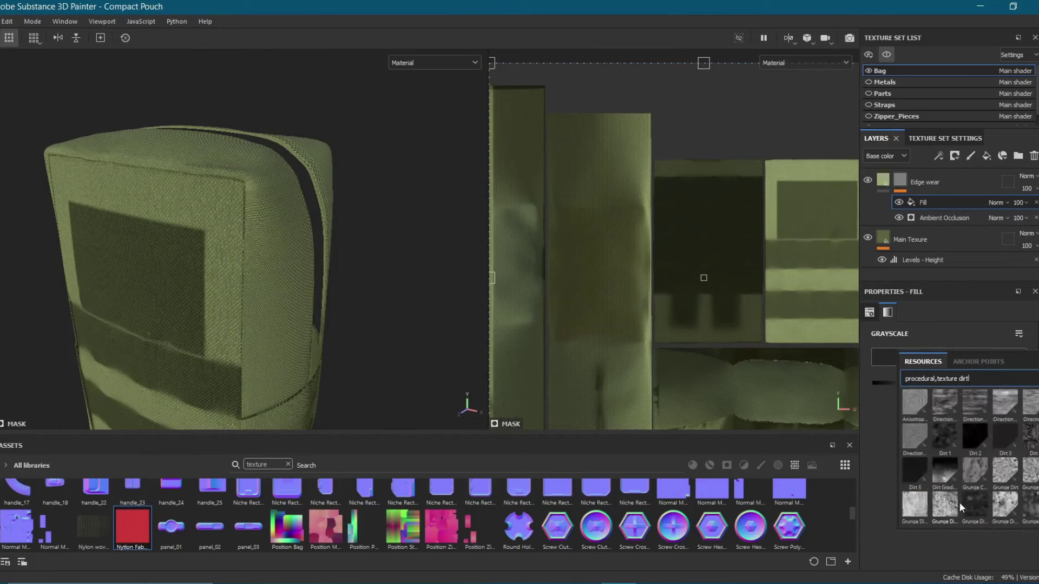
left_click(1008, 435)
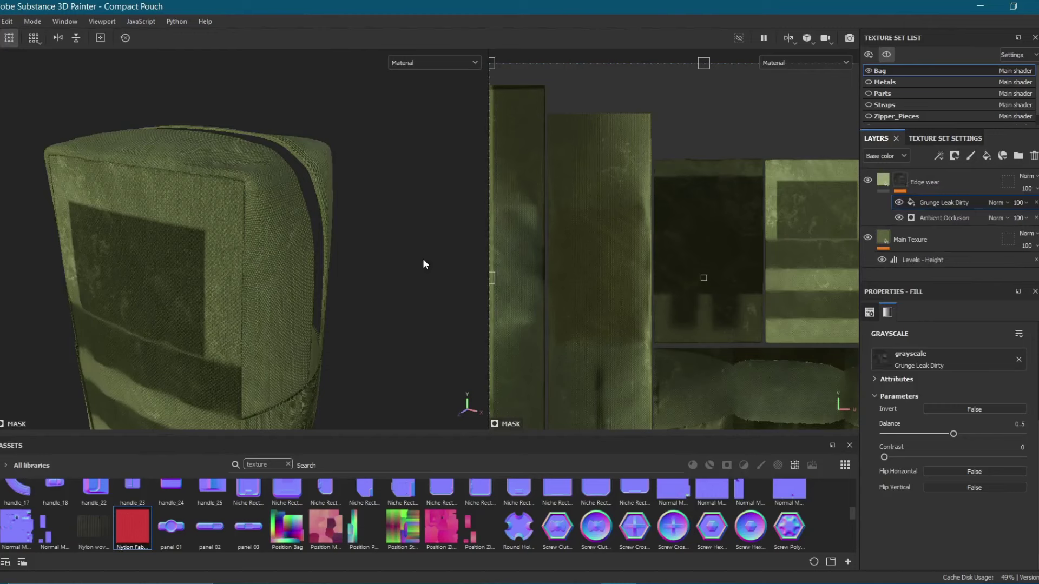
left_click(997, 257)
mouse_move(301, 170)
left_mouse_down("alt")
mouse_move(254, 173)
mouse_move(287, 211)
mouse_move(433, 187)
left_mouse_up("alt")
Retune the Ambient Occlusion effect's balance (0.13) and contrast.
left_click(944, 218)
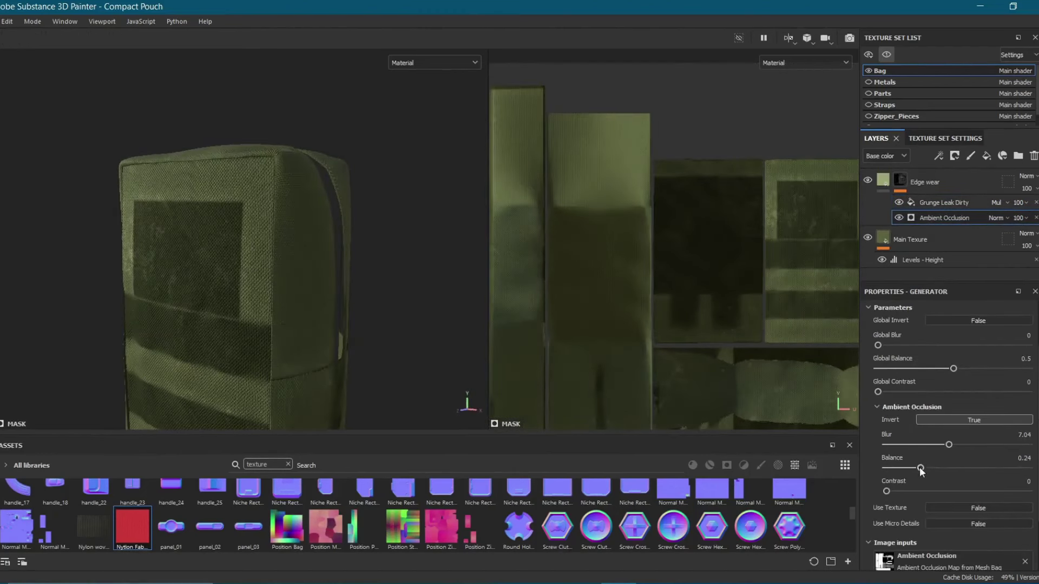
left_click_drag(920, 468, 904, 469)
key("4")
left_click(900, 180)
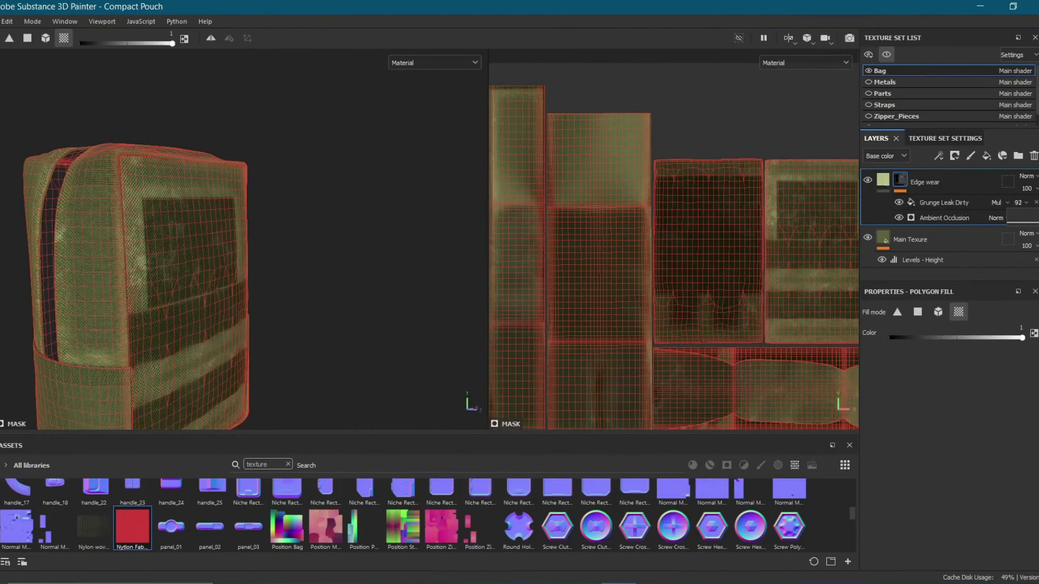
left_click(935, 216)
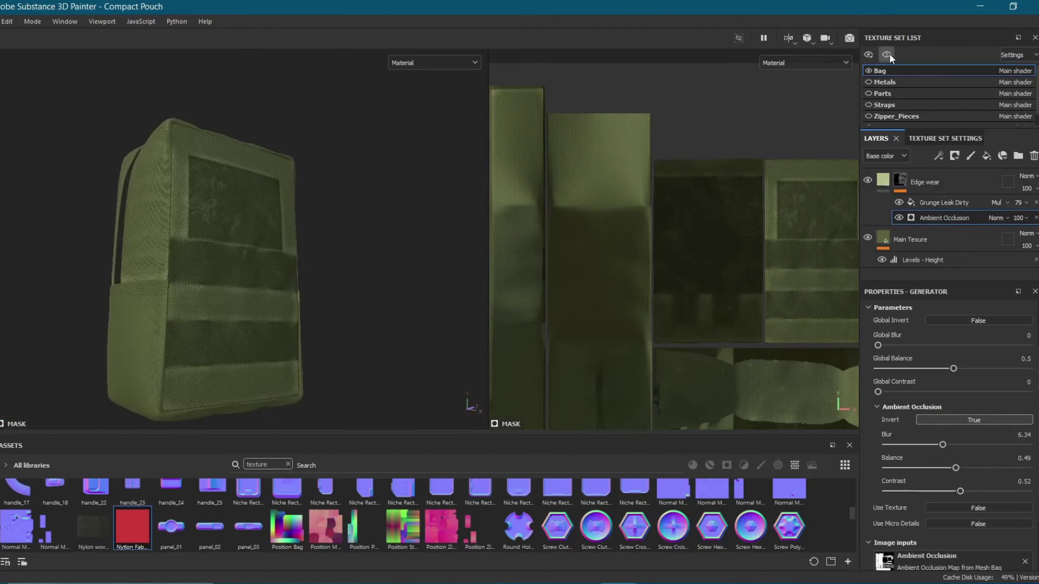
left_click_drag(283, 97, 270, 244, "alt")
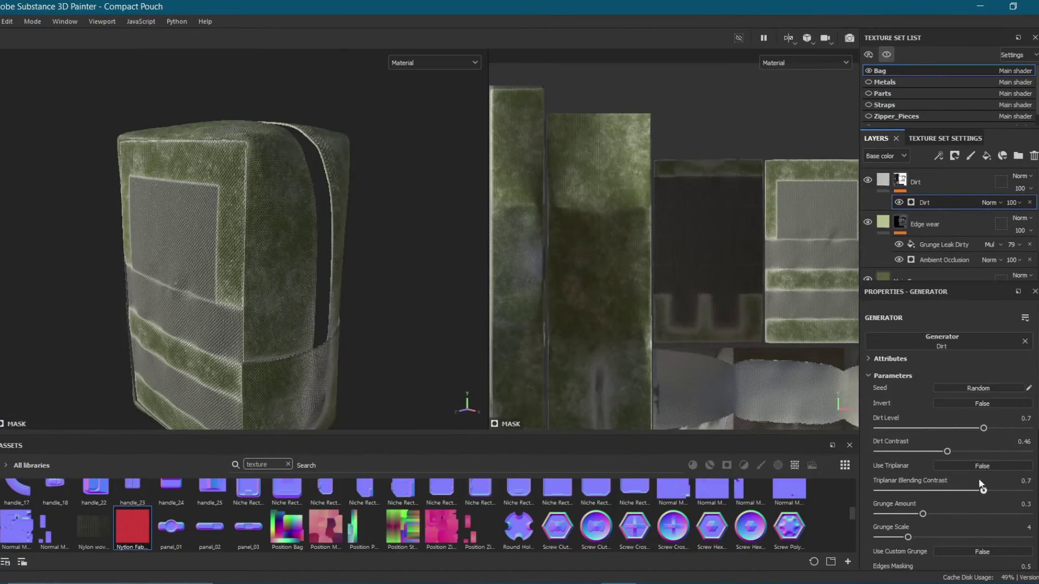
Lower the Dirt generator's contrast and grunge amount, and colour the dirt 1C2310.
left_click_drag(983, 490, 922, 490)
left_click_drag(923, 514, 915, 514)
left_click_drag(983, 428, 999, 429)
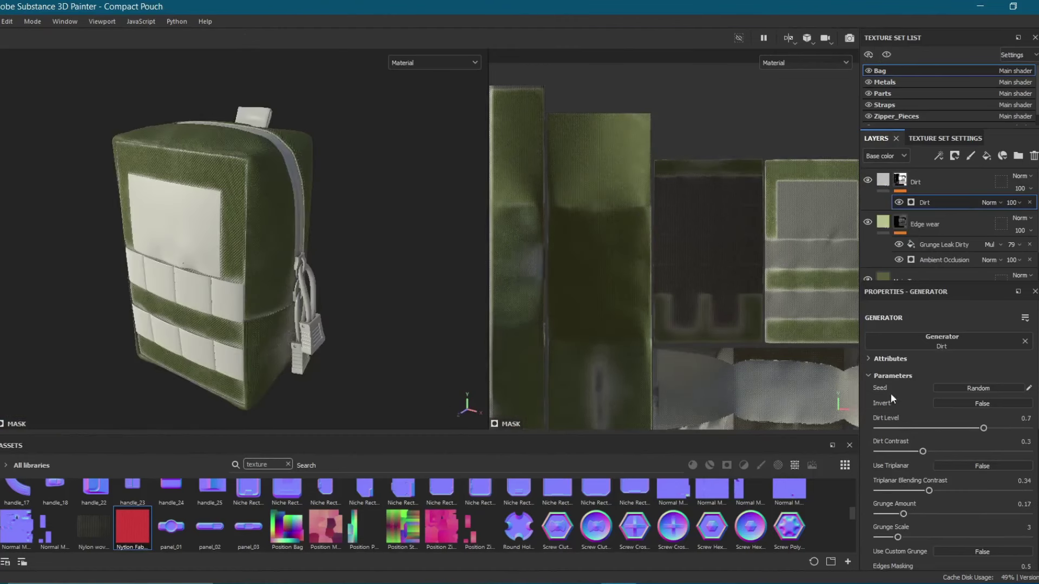
left_click(883, 179)
left_click(966, 433)
type("5A623F")
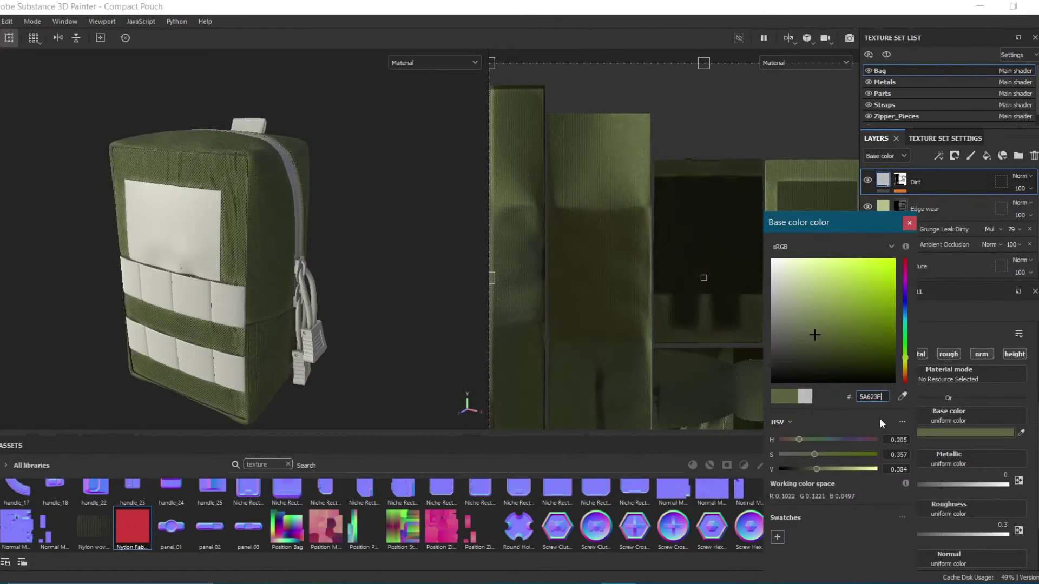
left_click_drag(823, 348, 840, 368)
left_click(909, 222)
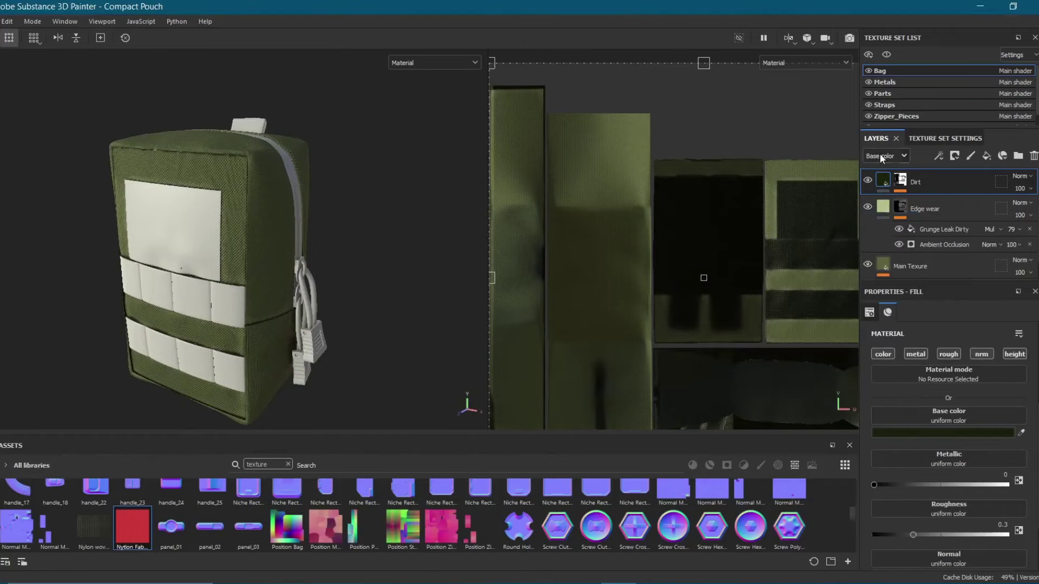
Raise the Dirt generator's dirt level to 0.89.
left_click(900, 180)
left_click(924, 203)
left_click_drag(297, 302, 281, 305, "alt")
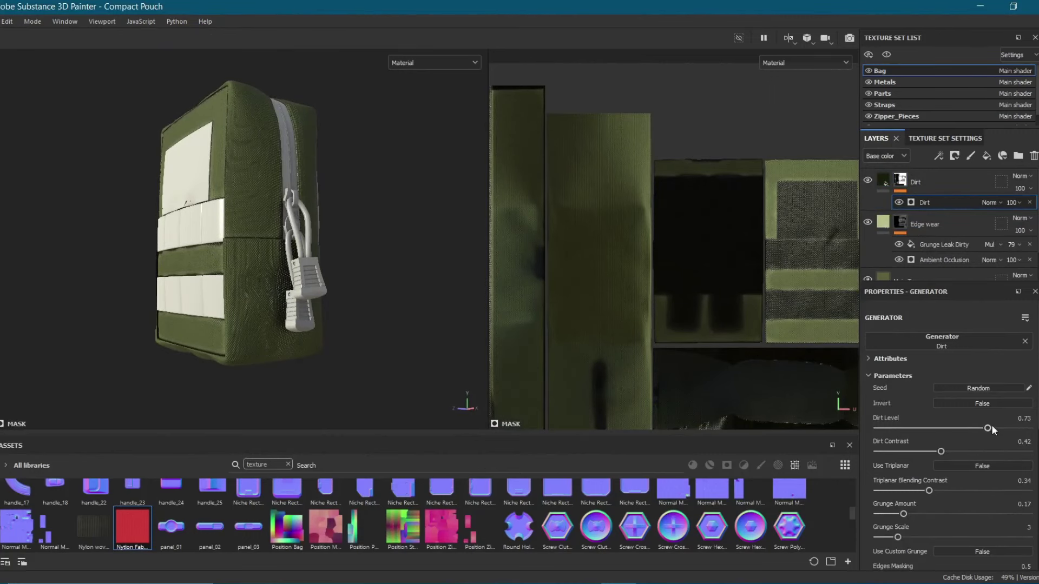
left_click_drag(987, 428, 1011, 429)
left_click_drag(275, 200, 253, 163, "alt")
scroll(226, 202, "up", 3)
scroll(235, 228, "down", 1)
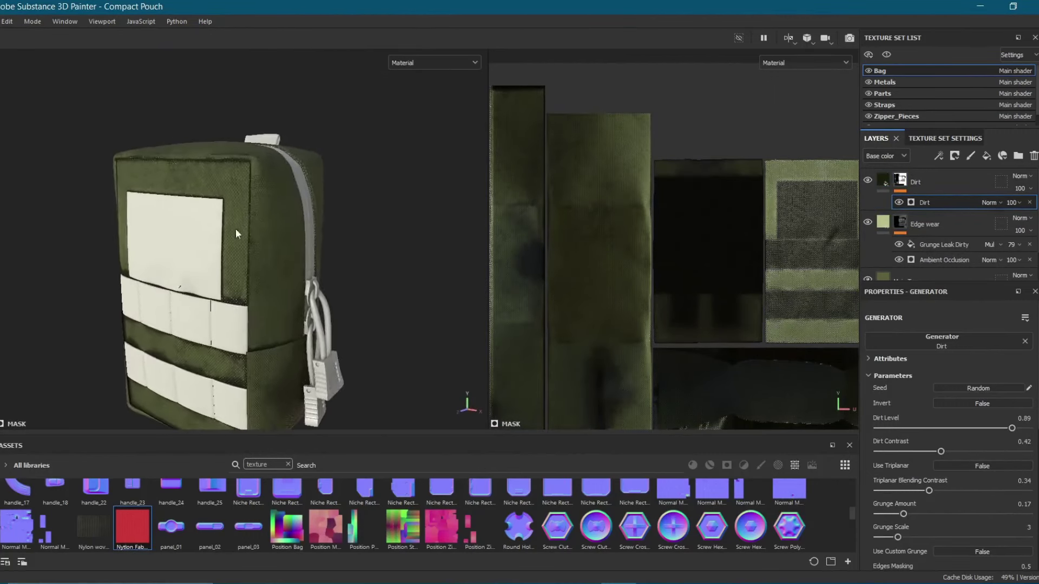
left_click(900, 181)
Add a fill effect to the Dirt mask and raise its balance to 0.67.
key("4")
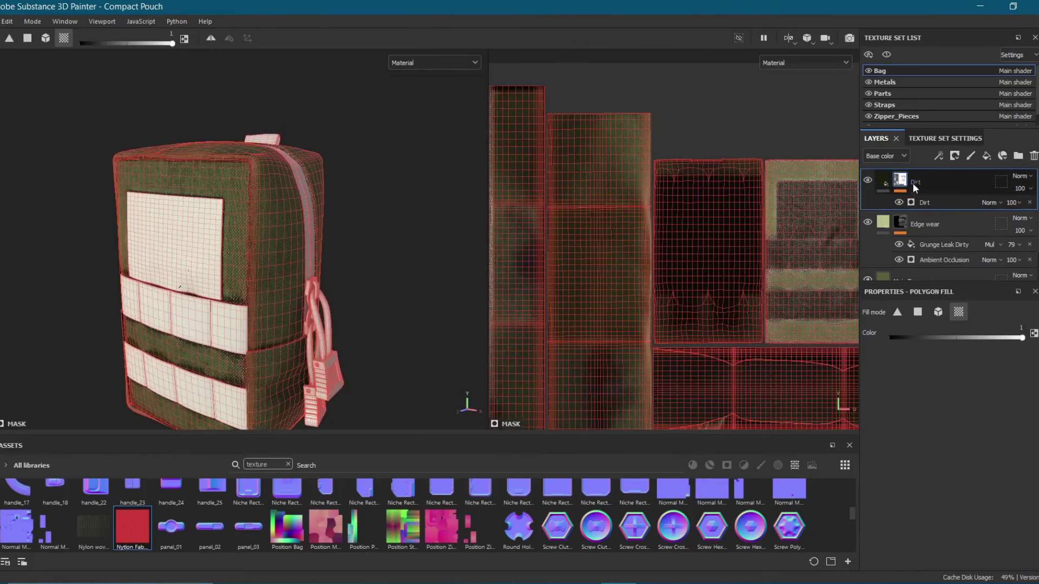
right_click(901, 178)
left_click(939, 157)
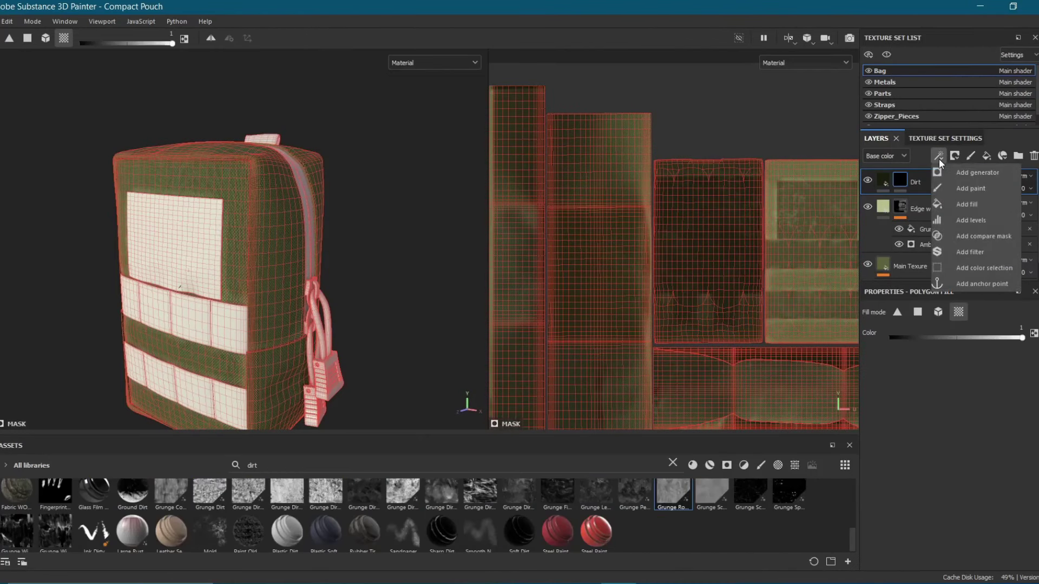
left_click(969, 204)
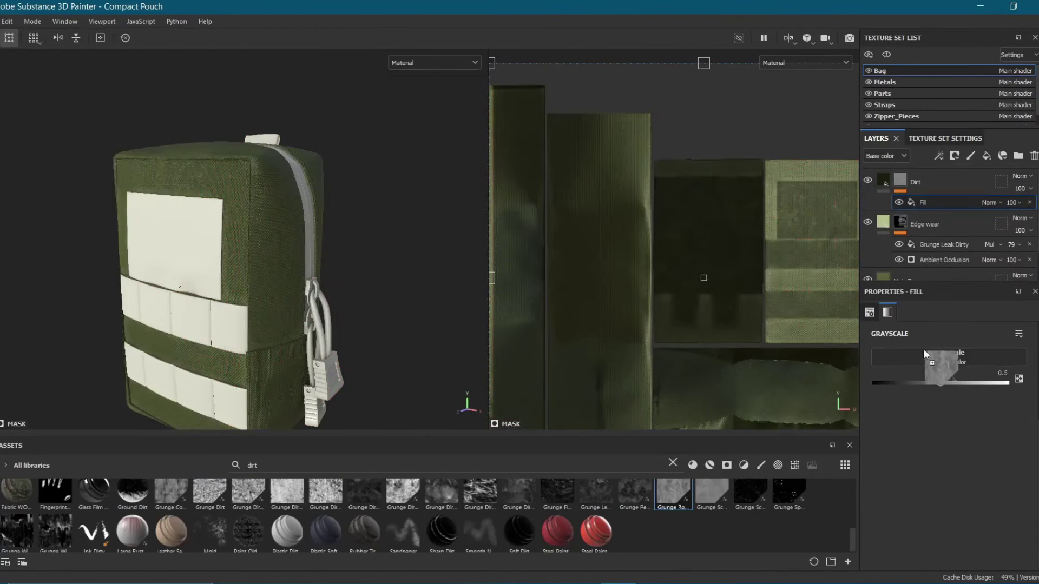
left_click_drag(956, 449, 977, 449)
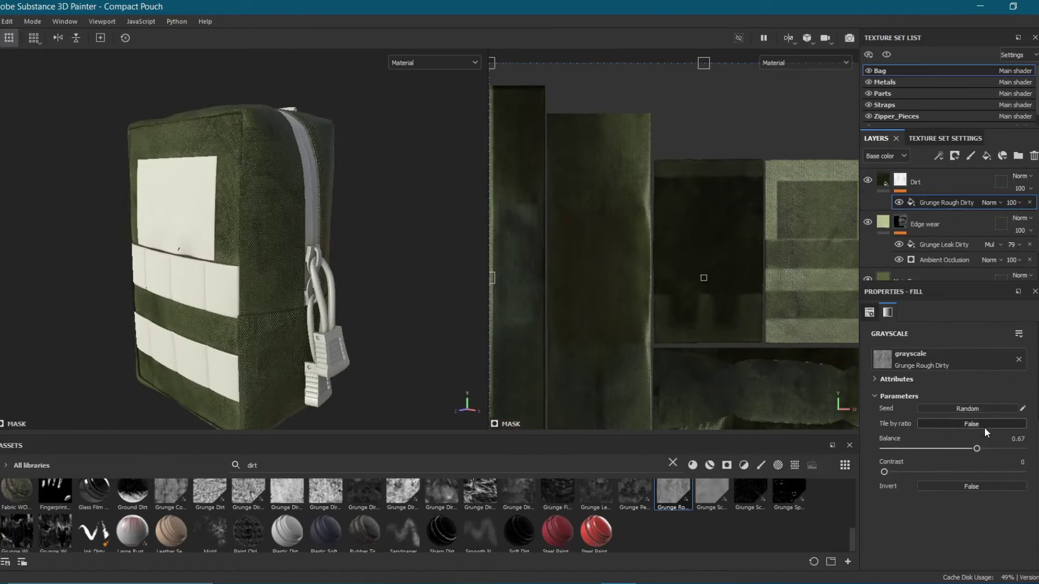
Turn off the metal channel on the Dirt layer's material.
left_click(937, 180)
left_click(916, 354)
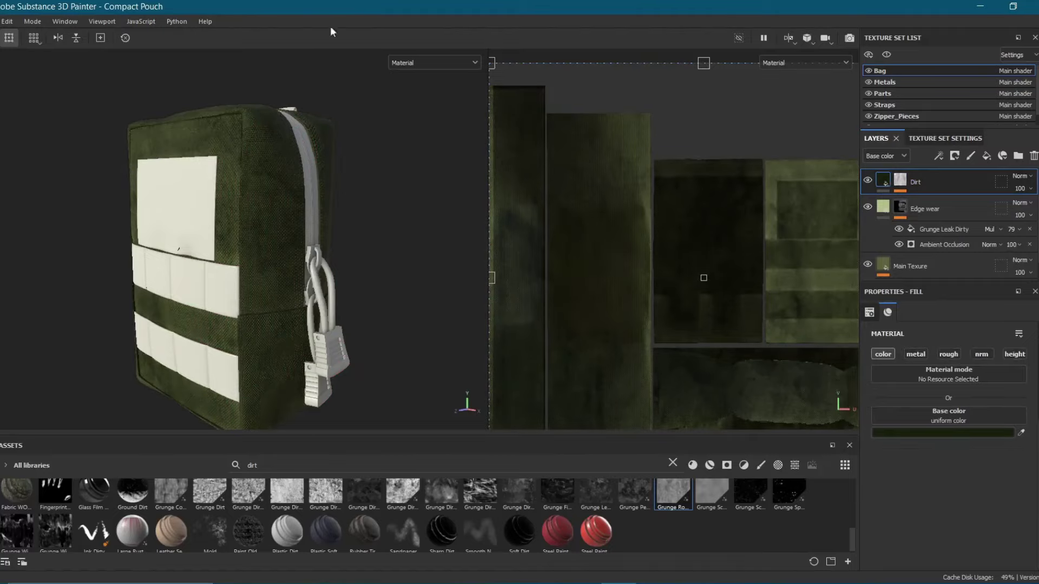
left_click_drag(278, 215, 264, 221, "alt")
scroll(264, 221, "up", 3)
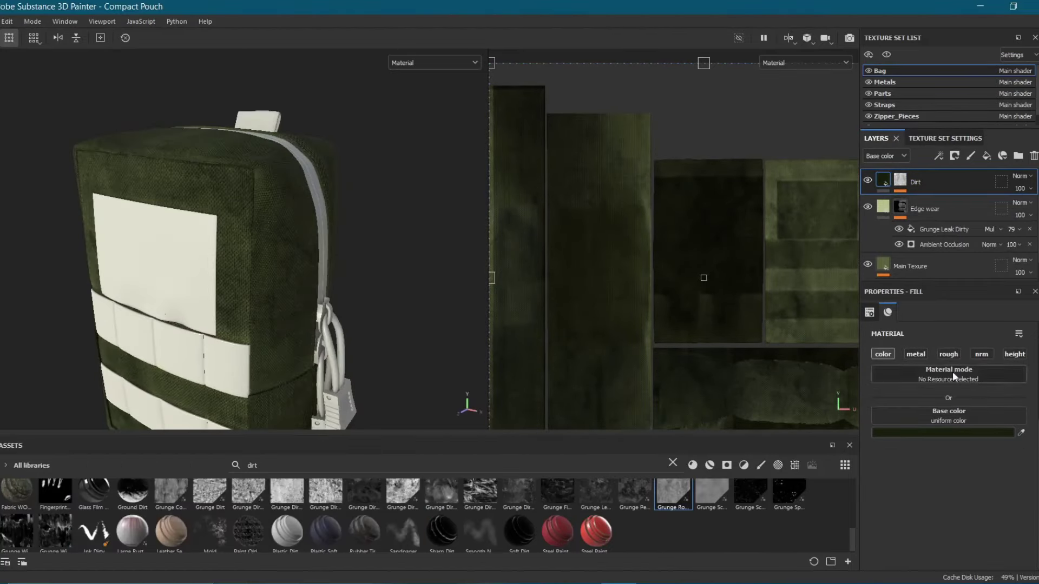
scroll(953, 371, "up", 3)
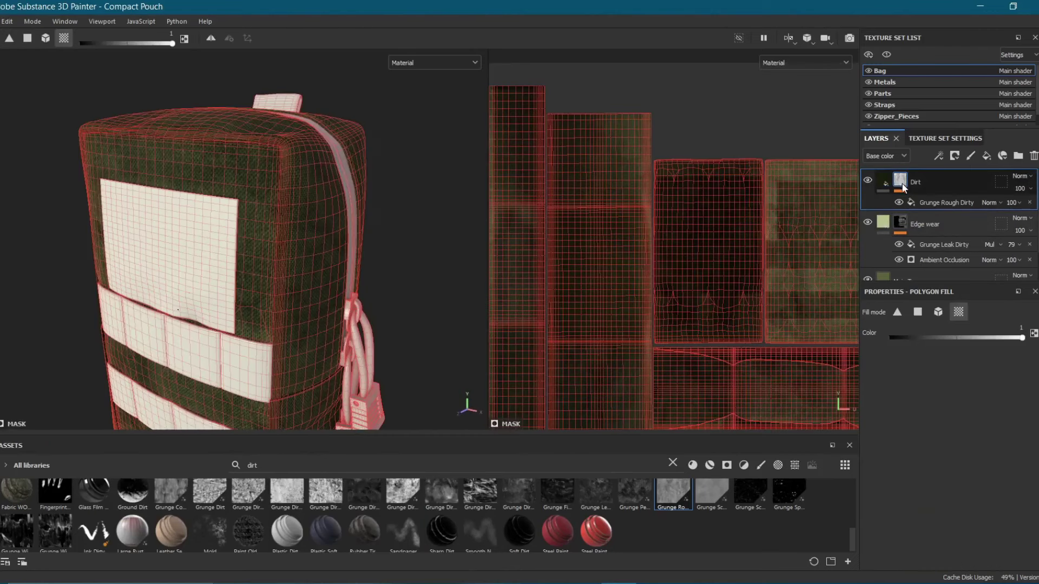
Discard a Levels adjustment and retune the Grunge Rough Dirty fill's balance and contrast.
left_click(975, 221)
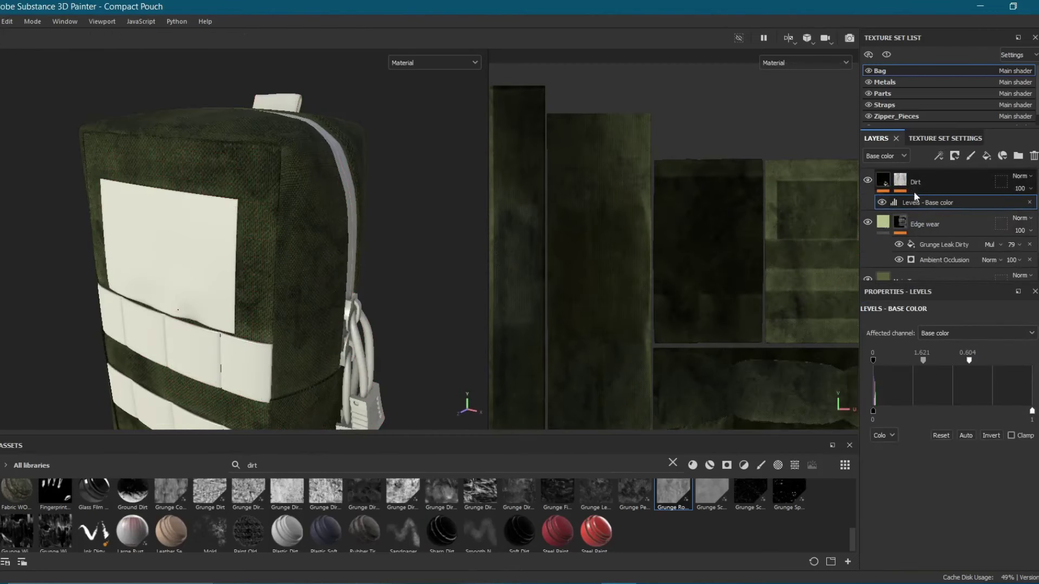
key("ctrl+z")
left_click(933, 203)
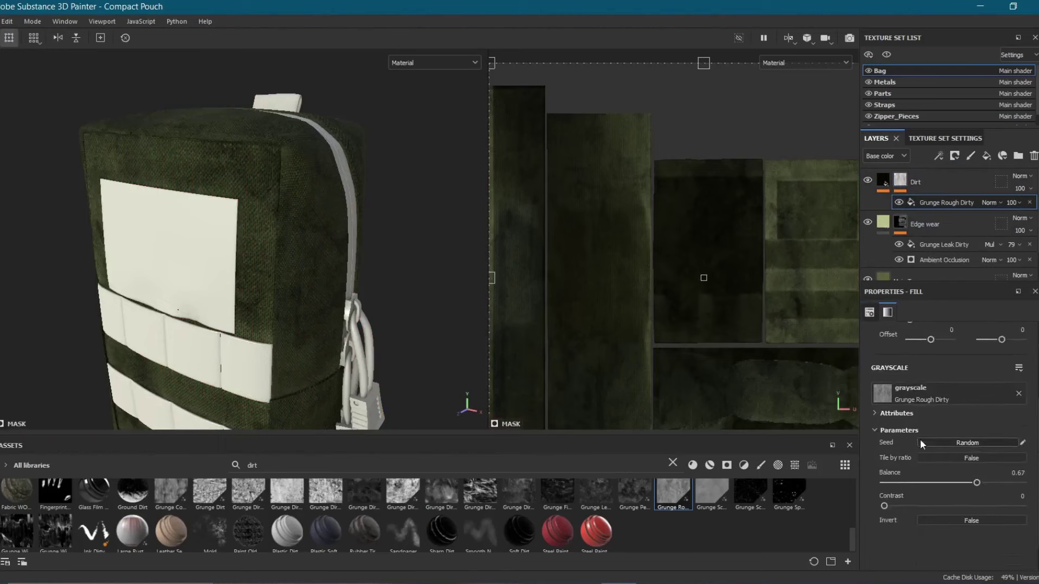
scroll(921, 439, "down", 1)
left_click_drag(977, 449, 957, 449)
mouse_move(885, 472)
left_mouse_down()
mouse_move(985, 472)
mouse_move(940, 449)
mouse_move(948, 472)
mouse_move(972, 472)
left_mouse_up()
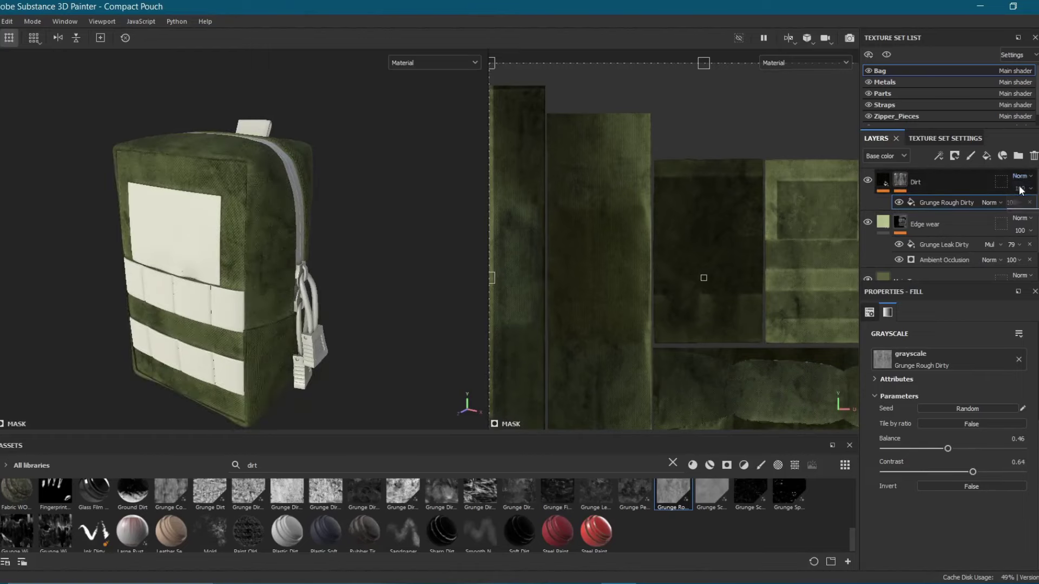
Set the Dirt layer's blend mode to Multiply.
left_click(1021, 176)
left_click(1011, 231)
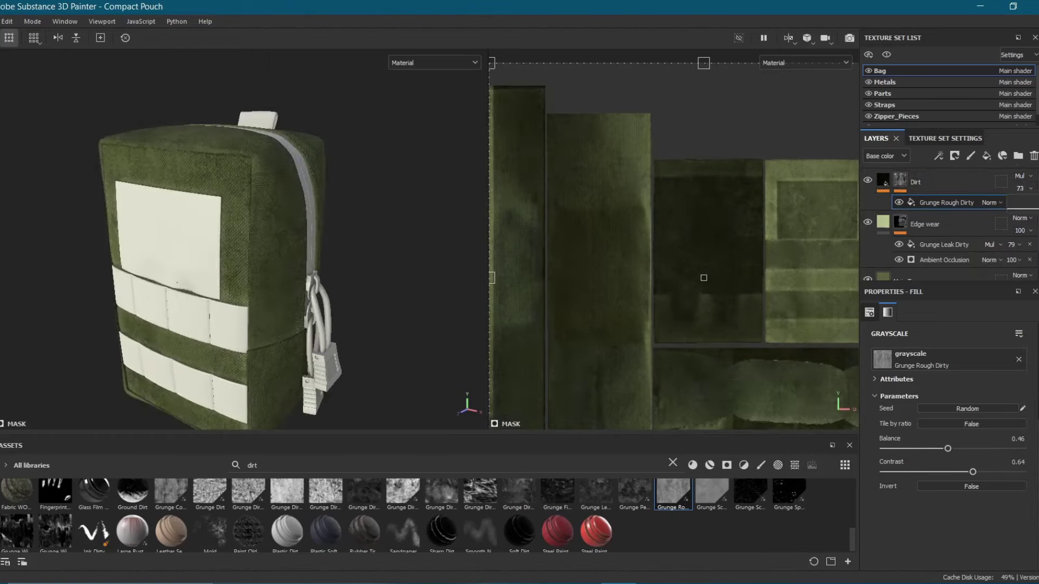
mouse_move(240, 188)
left_mouse_down("alt")
mouse_move(196, 206)
mouse_move(235, 214)
mouse_move(220, 215)
mouse_move(242, 169)
mouse_move(232, 245)
mouse_move(274, 222)
mouse_move(267, 201)
left_mouse_up("alt")
scroll(180, 171, "up", 3)
scroll(181, 171, "down", 5)
Compare Edge wear without Grunge Leak Dirty, then raise that effect's balance and contrast.
left_click(935, 241)
left_click(944, 258)
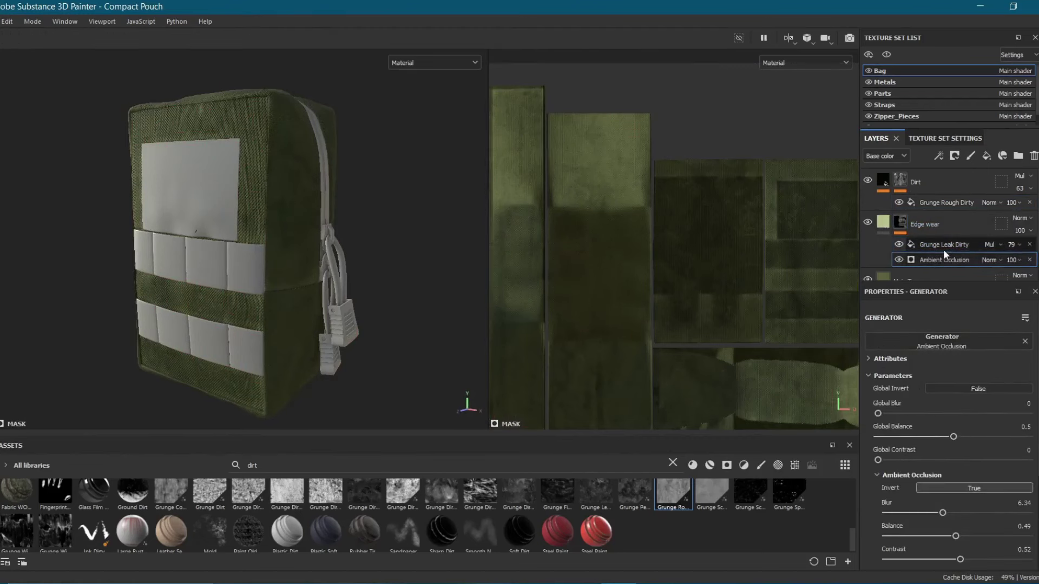
left_click(898, 244)
left_click(901, 244)
mouse_move(954, 433)
left_mouse_down()
mouse_move(994, 433)
mouse_move(988, 457)
left_mouse_up()
left_click_drag(986, 434, 1010, 431)
Lower the Ambient Occlusion generator's balance and add a new fill layer on top.
left_click(933, 258)
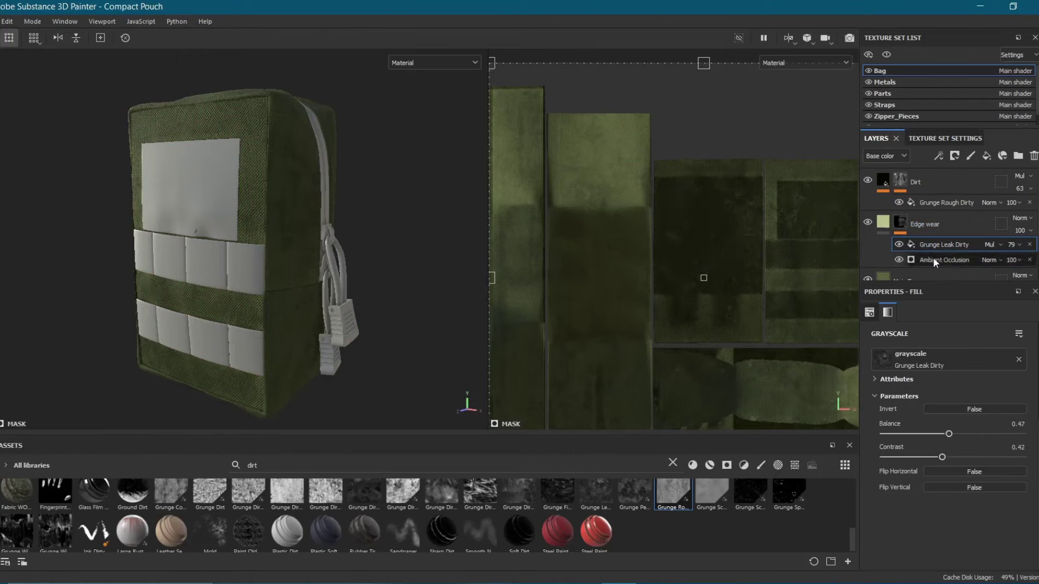
scroll(943, 447, "down", 2)
scroll(937, 411, "down", 2)
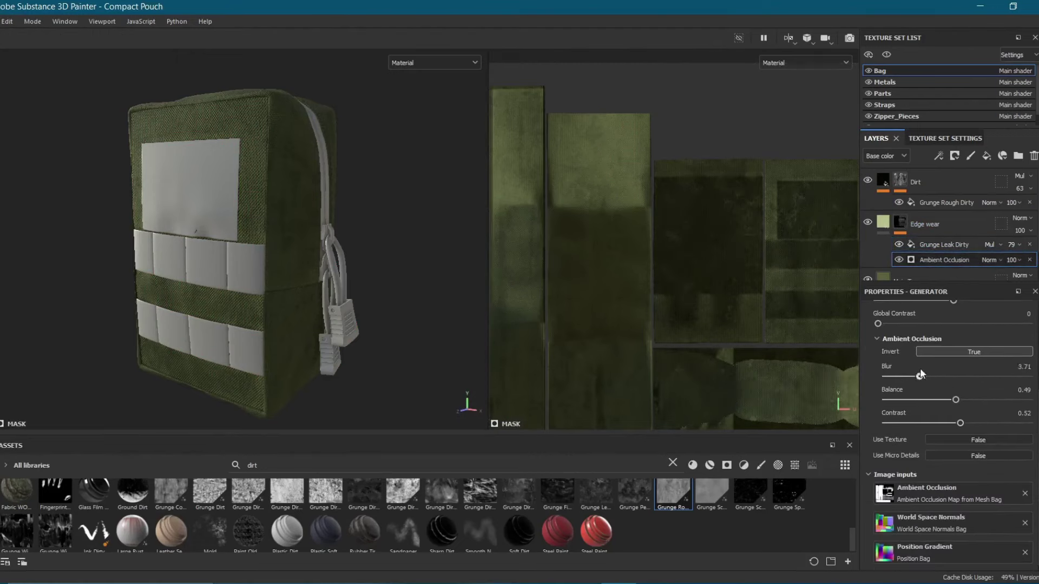
left_click_drag(303, 184, 251, 181, "alt")
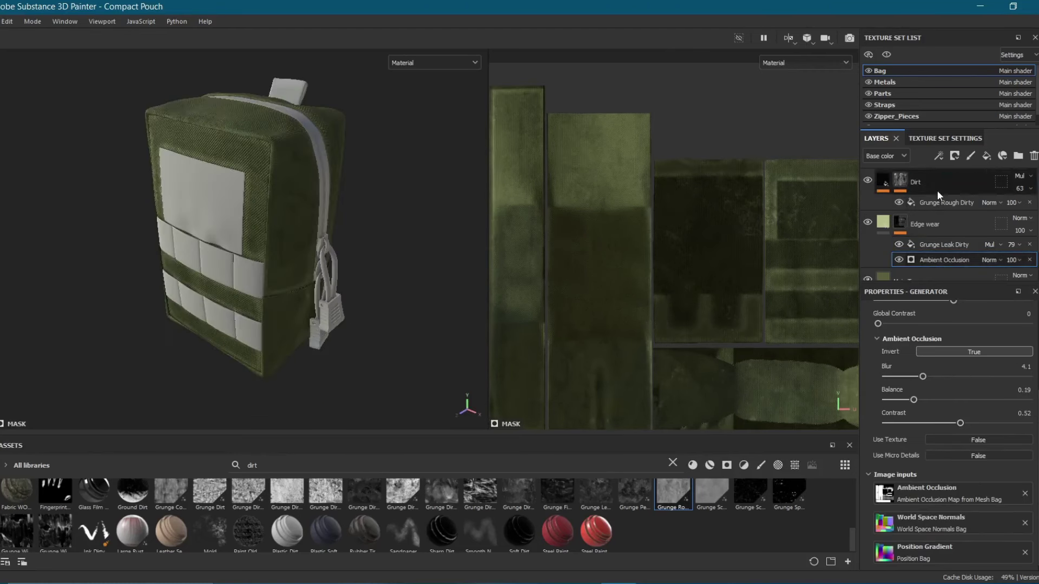
left_click(987, 155)
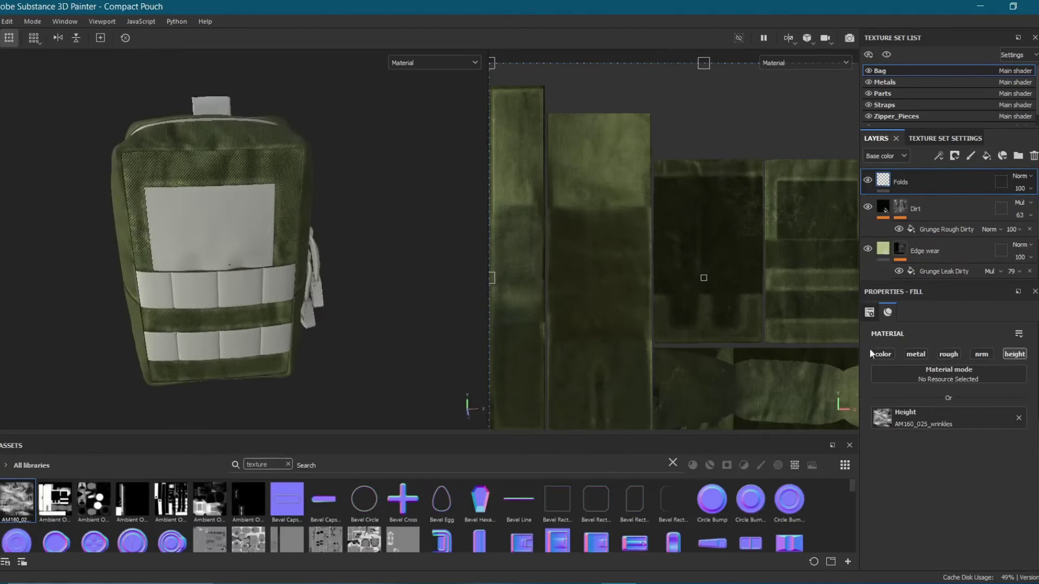
Reset the Folds layer's UV tiling back to 1.
scroll(943, 382, "up", 3)
left_click_drag(927, 426, 935, 426)
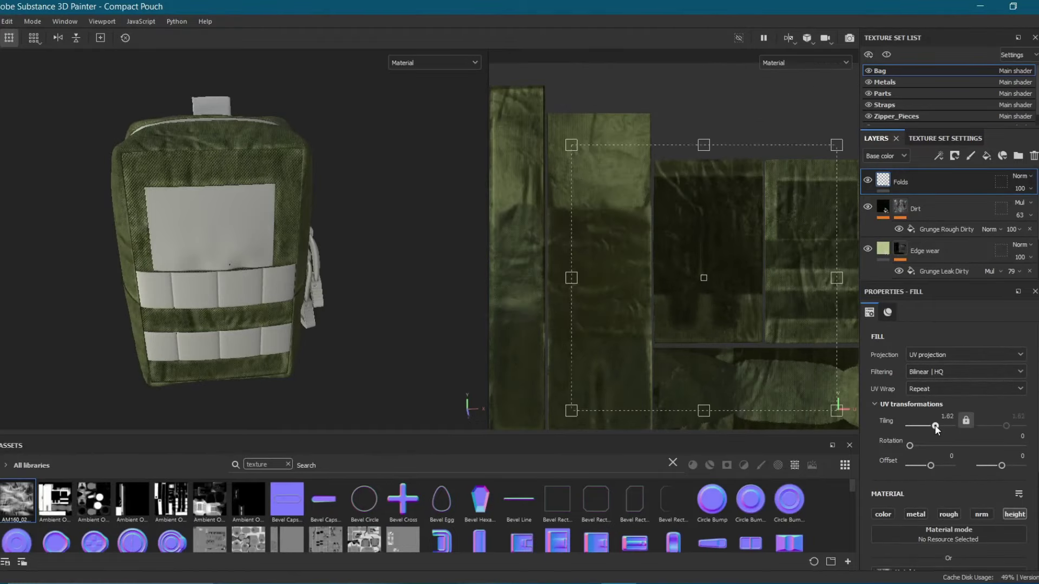
mouse_move(303, 178)
left_mouse_down("alt")
mouse_move(246, 177)
mouse_move(243, 200)
mouse_move(336, 167)
mouse_move(349, 277)
mouse_move(240, 316)
mouse_move(271, 168)
mouse_move(403, 178)
mouse_move(380, 146)
mouse_move(296, 187)
mouse_move(371, 169)
mouse_move(120, 193)
left_mouse_up("alt")
key("ctrl+z")
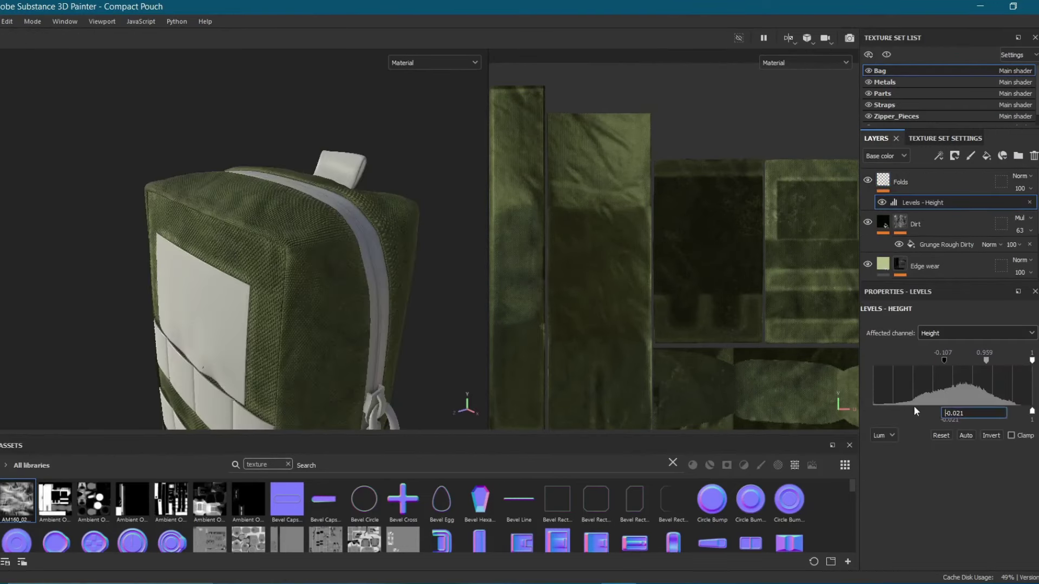
Set the Levels height output, then multi-select the Folds, Dirt and Edge wear layers.
left_click(951, 413)
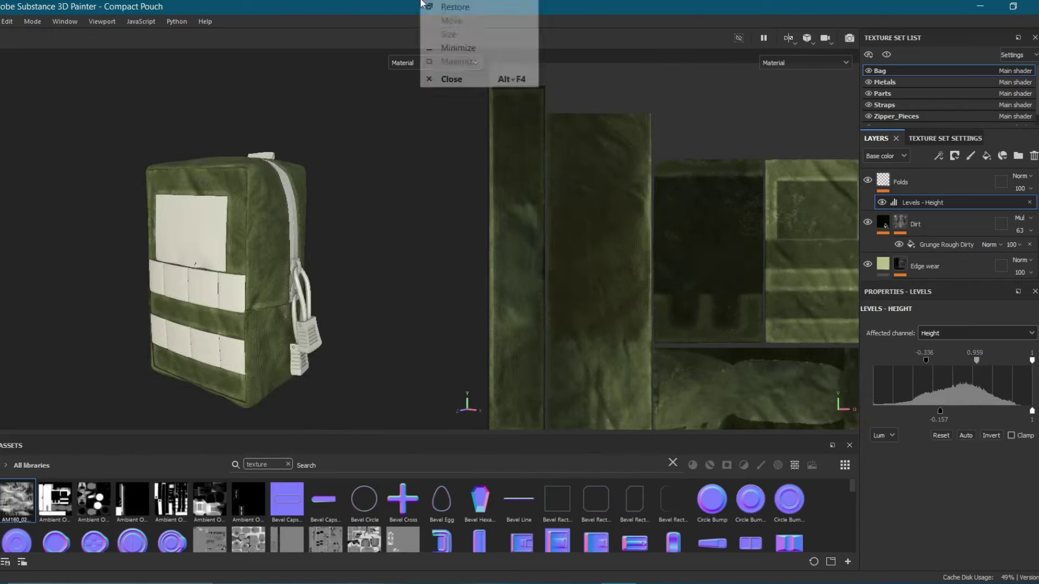
left_click(939, 195)
scroll(950, 248, "up", 2)
left_click(920, 181, "shift")
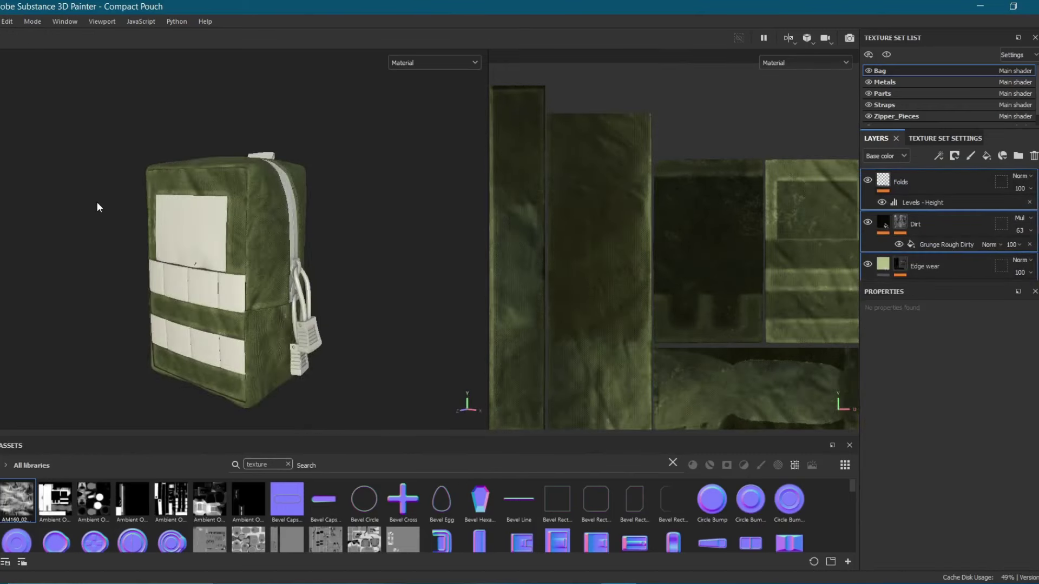
Group the selected layers as 'Military Nylon Fabric' and save it as a smart material.
right_click(926, 190)
left_click(968, 303)
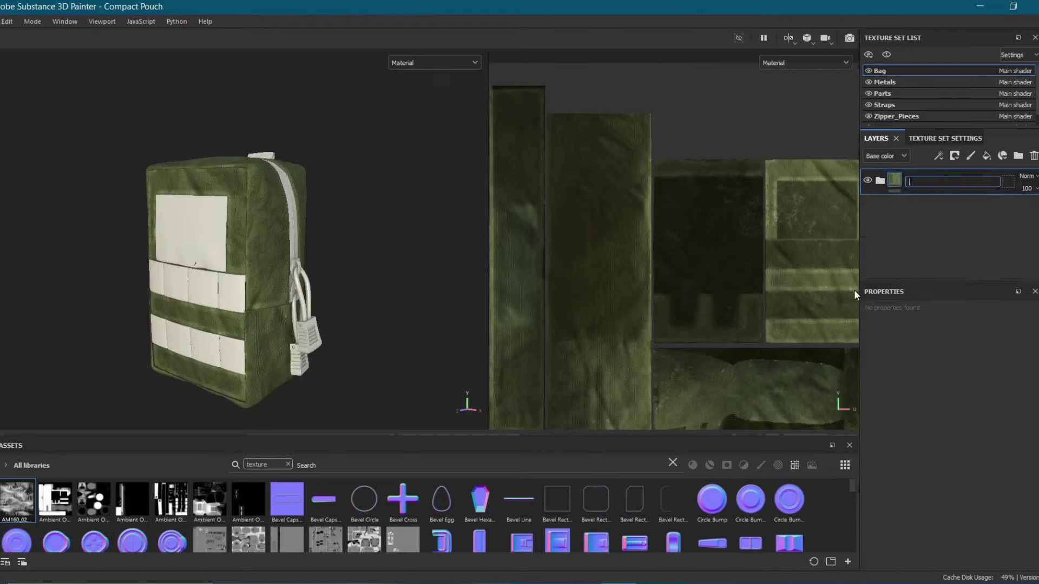
type("Military Nylon Fabric")
key("Return")
right_click(1023, 176)
left_click(964, 300)
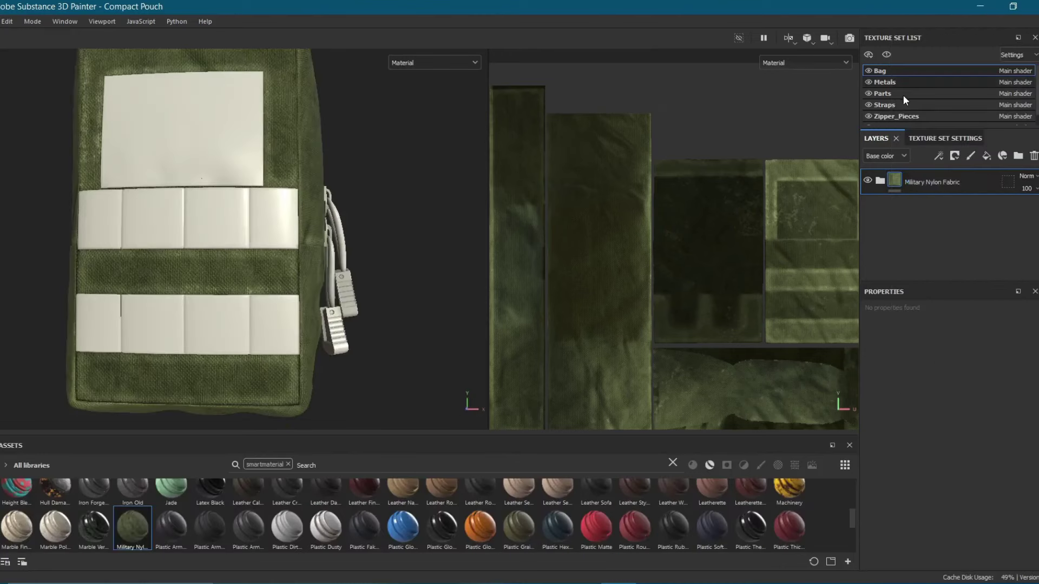
Apply Military Nylon Fabric to the Straps texture set, with nylon webbing as height.
left_click(884, 105)
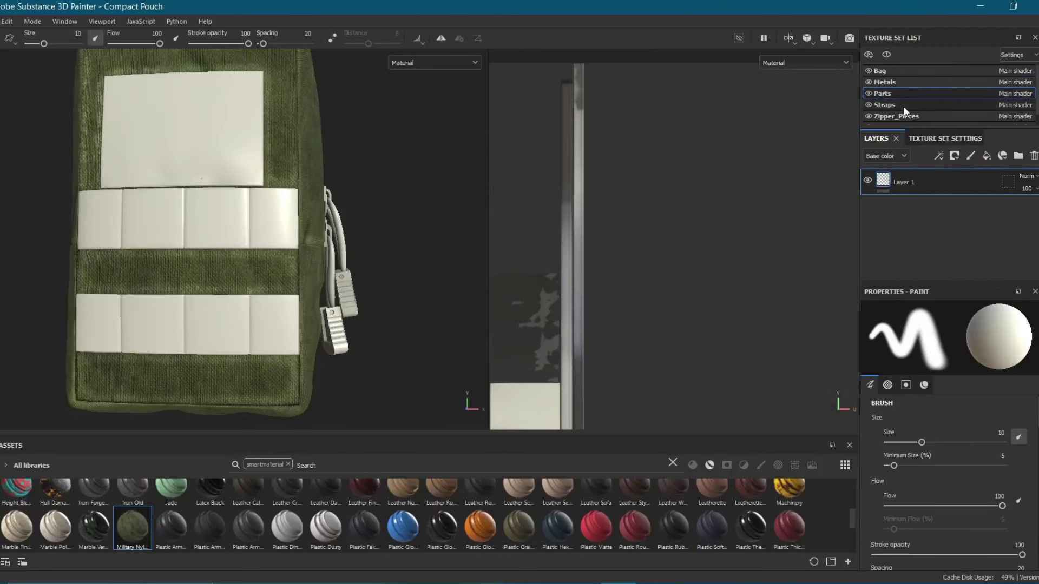
left_click(887, 54)
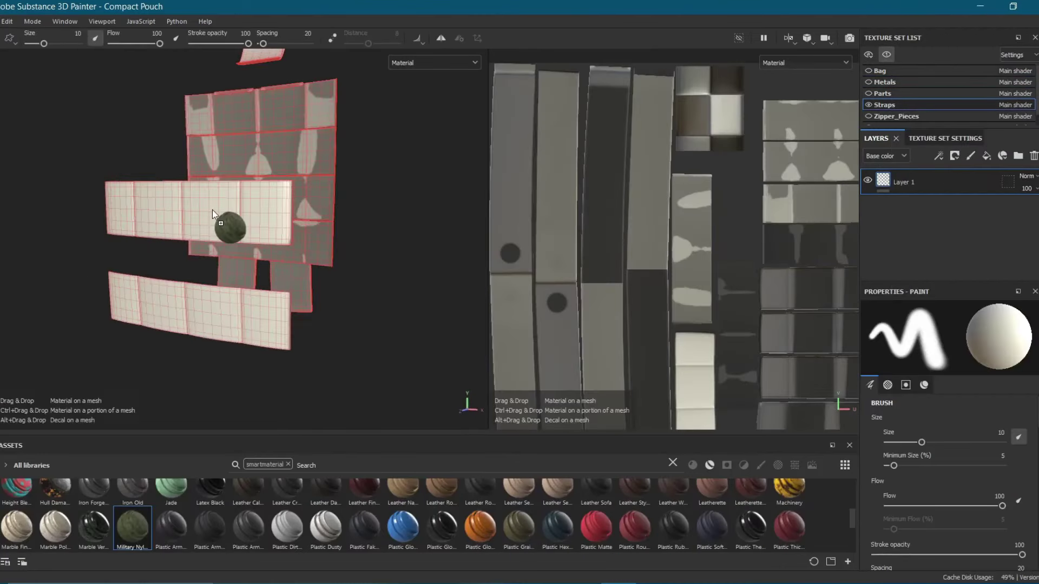
left_click_drag(212, 210, 212, 210)
left_click(887, 54)
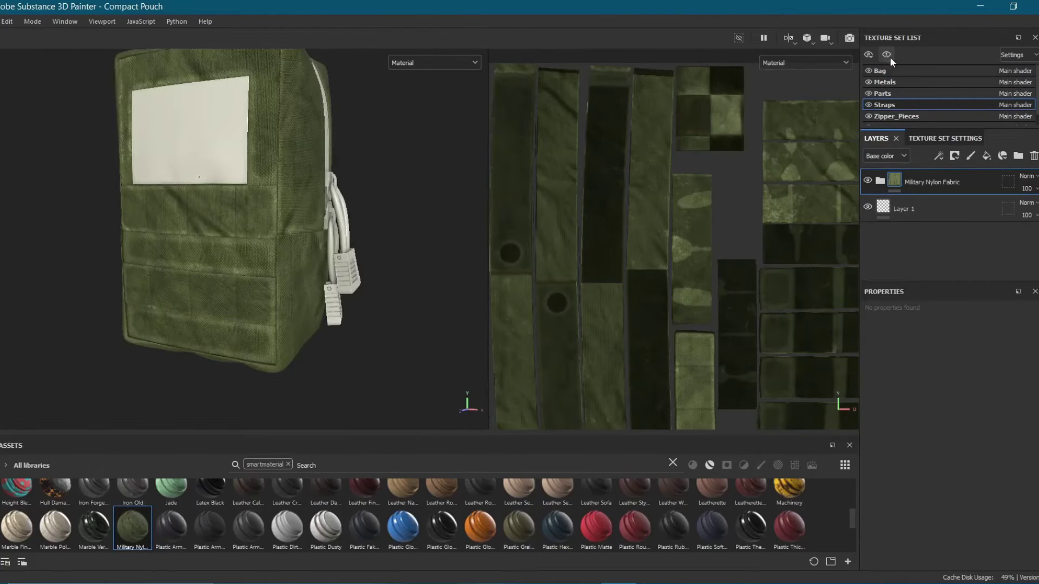
left_click(888, 56)
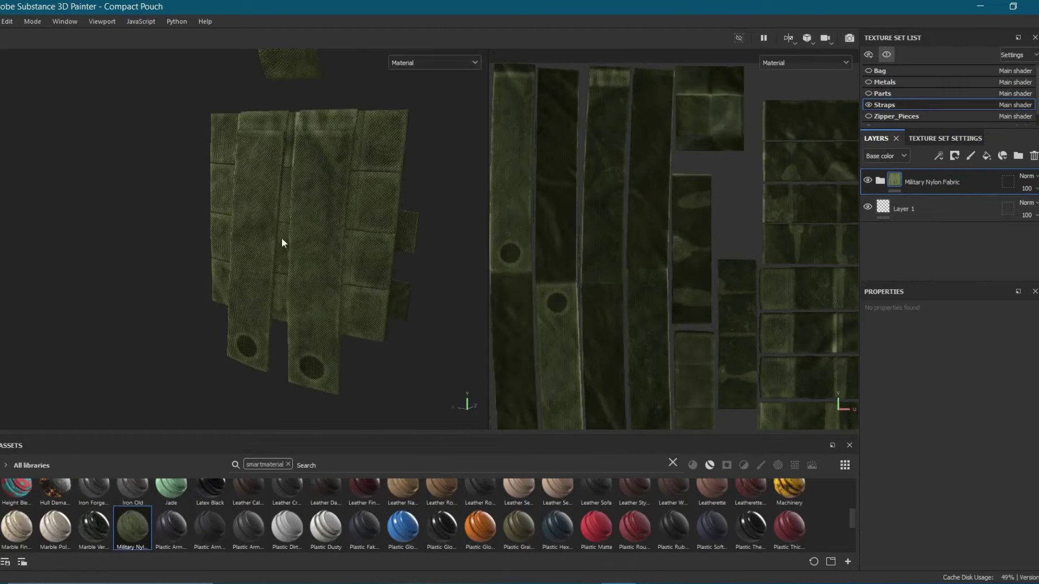
left_click_drag(73, 502, 972, 471)
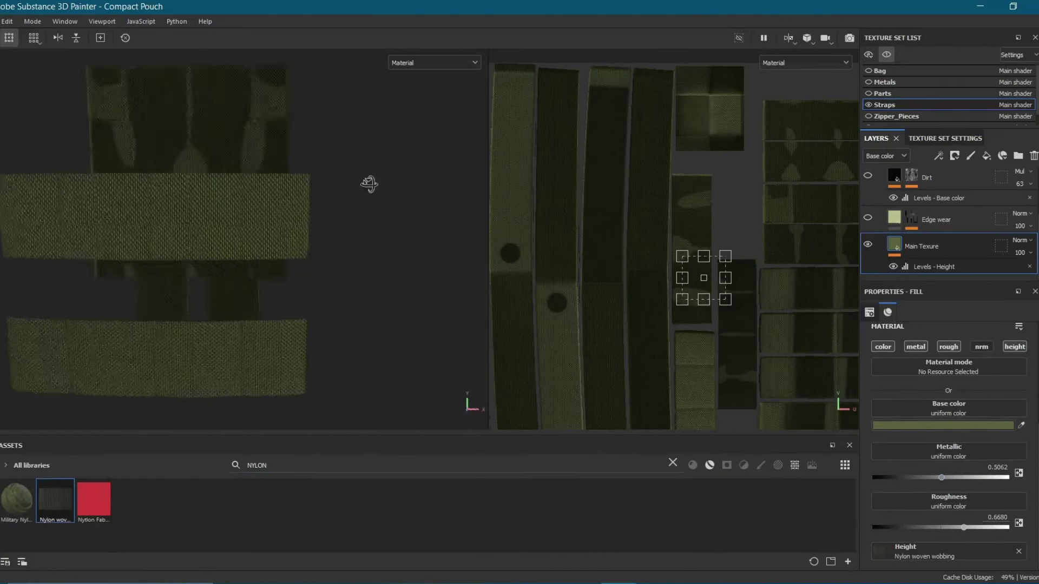
Lighten and desaturate the straps' base colour to 80876A.
scroll(232, 216, "up", 5)
scroll(257, 228, "down", 3)
scroll(265, 248, "up", 3)
left_click(945, 425)
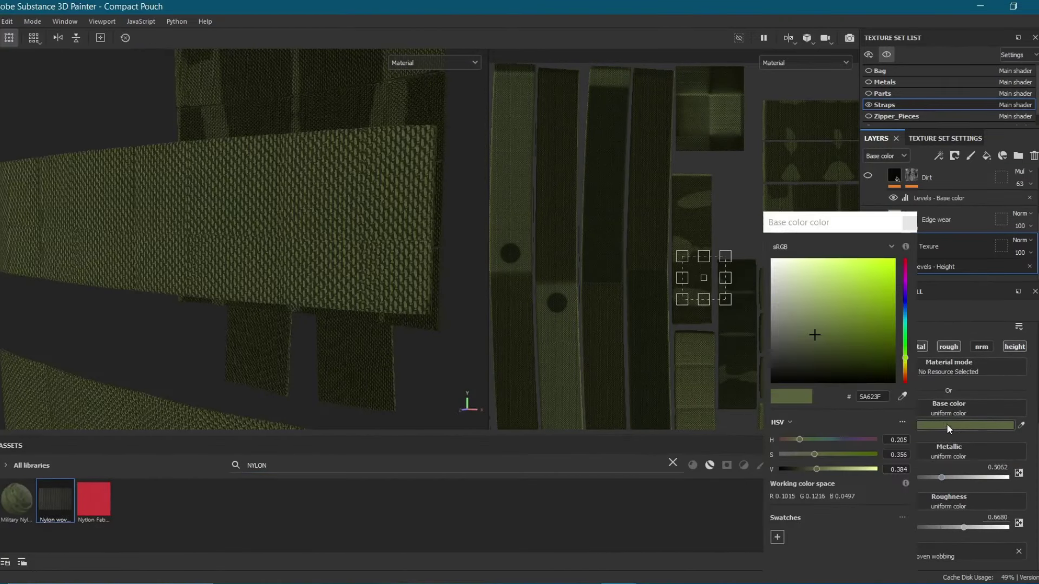
left_click(816, 322)
left_click_drag(817, 322, 797, 317)
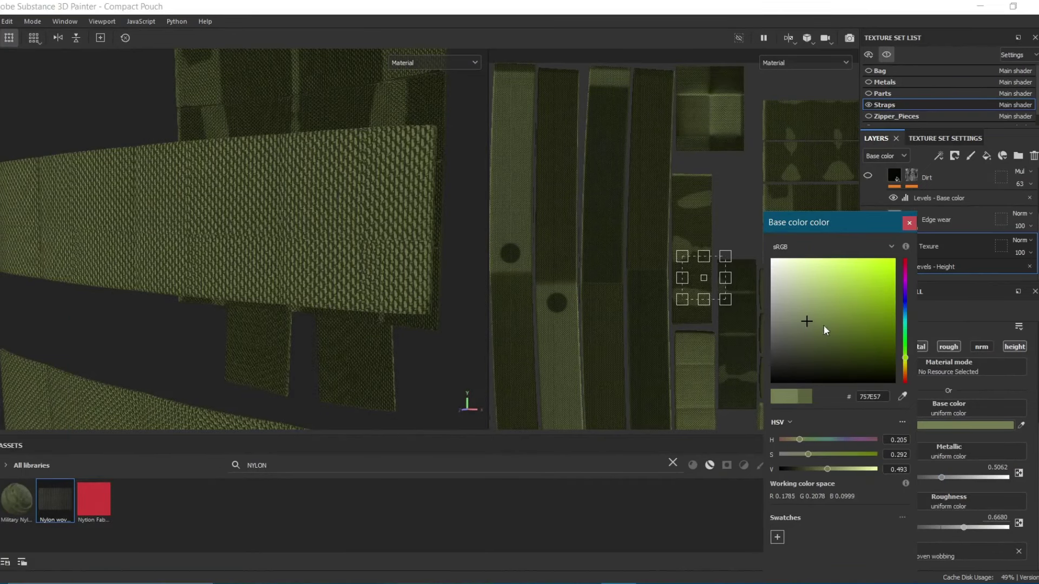
left_click_drag(204, 213, 303, 228, "alt")
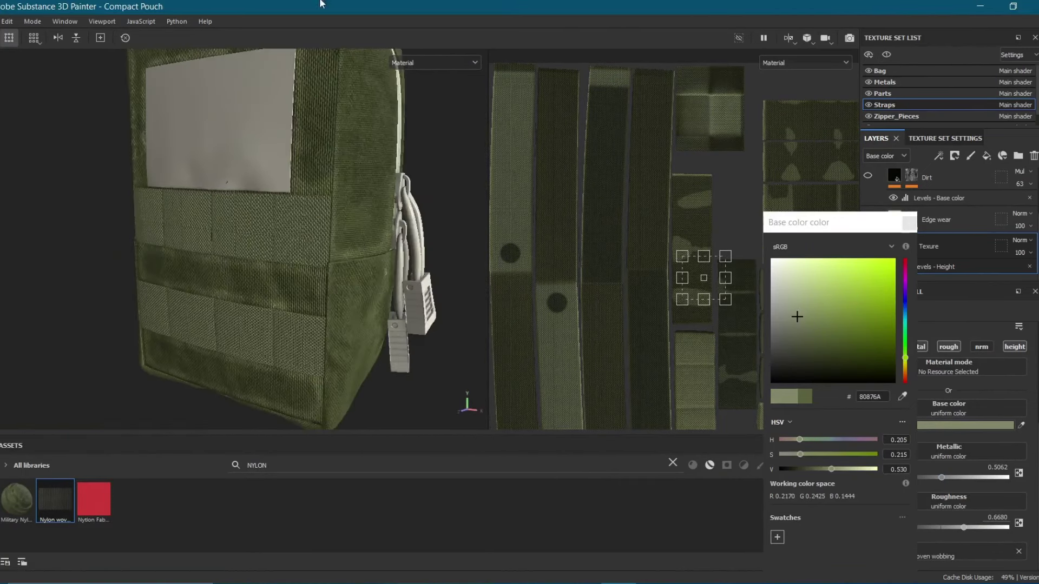
Set the strap texture tiling to 7.
scroll(394, 248, "down", 5)
mouse_move(394, 248)
left_mouse_down("alt")
mouse_move(297, 228)
mouse_move(270, 240)
mouse_move(323, 251)
mouse_move(241, 230)
mouse_move(388, 200)
left_mouse_up("alt")
scroll(299, 183, "up", 3)
left_click_drag(299, 183, 309, 222, "alt")
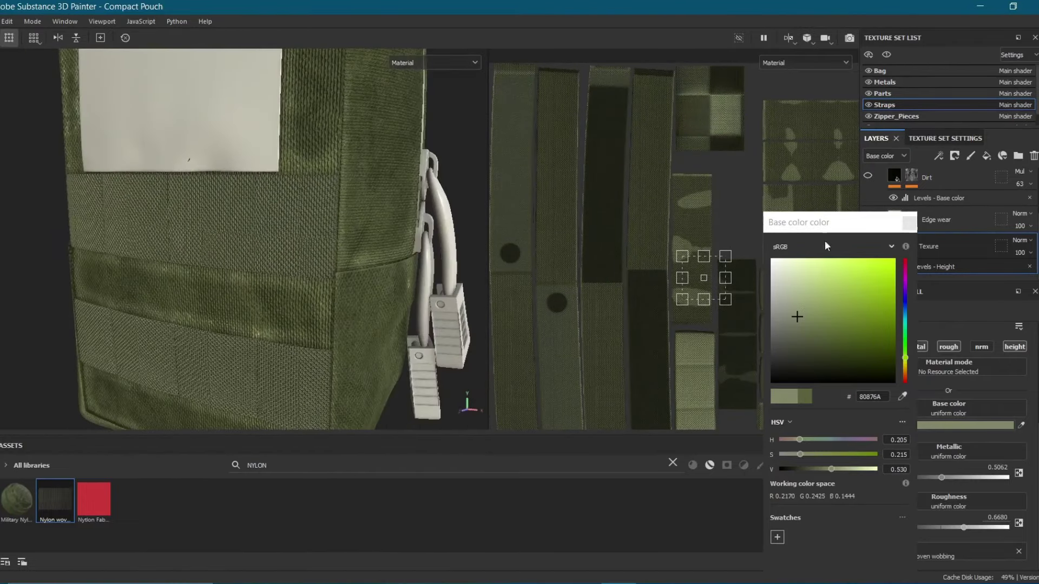
left_click(309, 222)
scroll(309, 222, "down", 2)
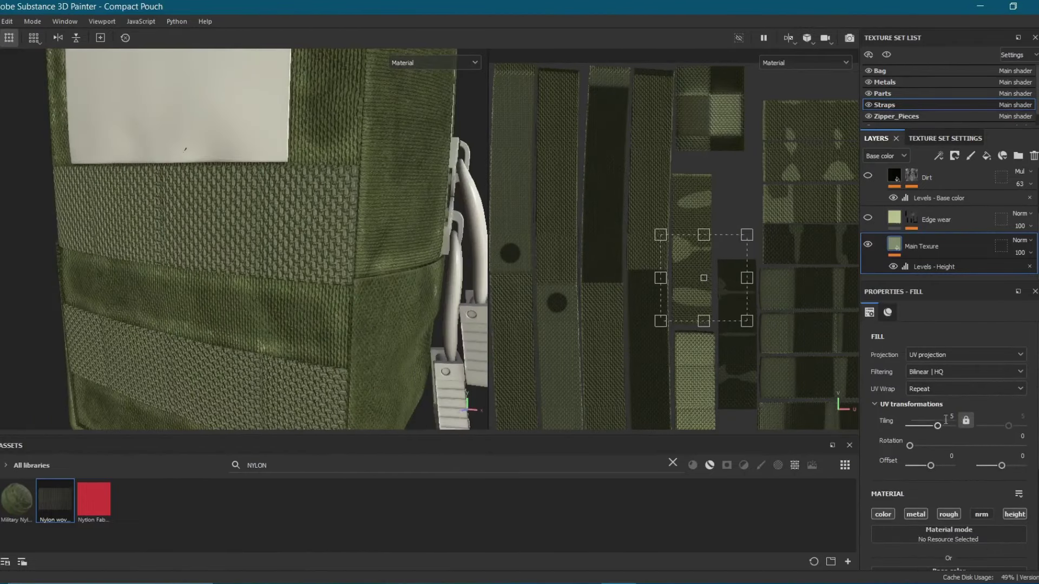
left_click_drag(938, 426, 938, 426)
mouse_move(304, 227)
left_mouse_down("alt")
mouse_move(242, 248)
mouse_move(278, 274)
left_mouse_up("alt")
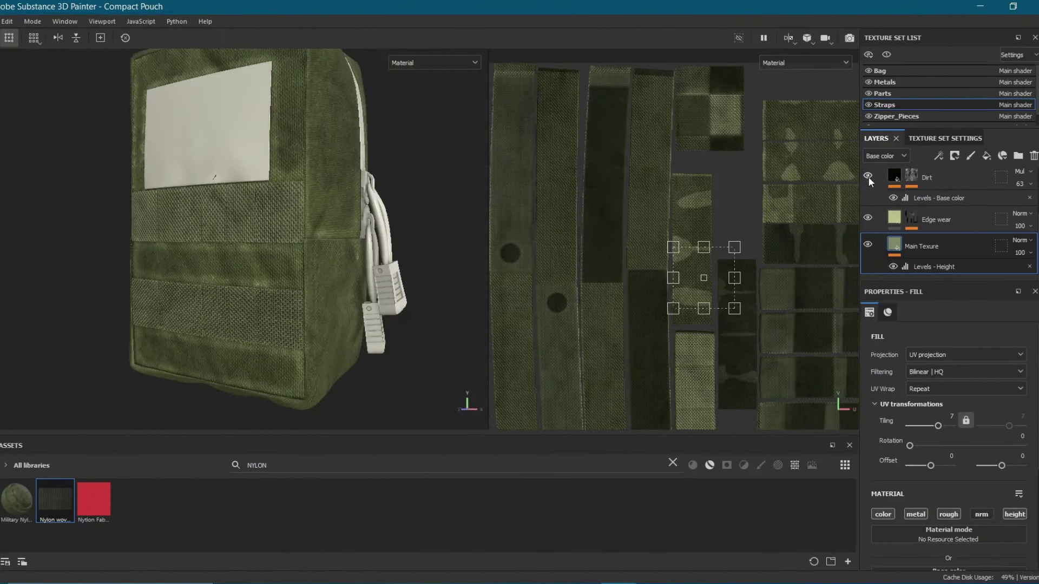
Refine the straps' base colour to about 8D966F.
scroll(866, 209, "up", 2)
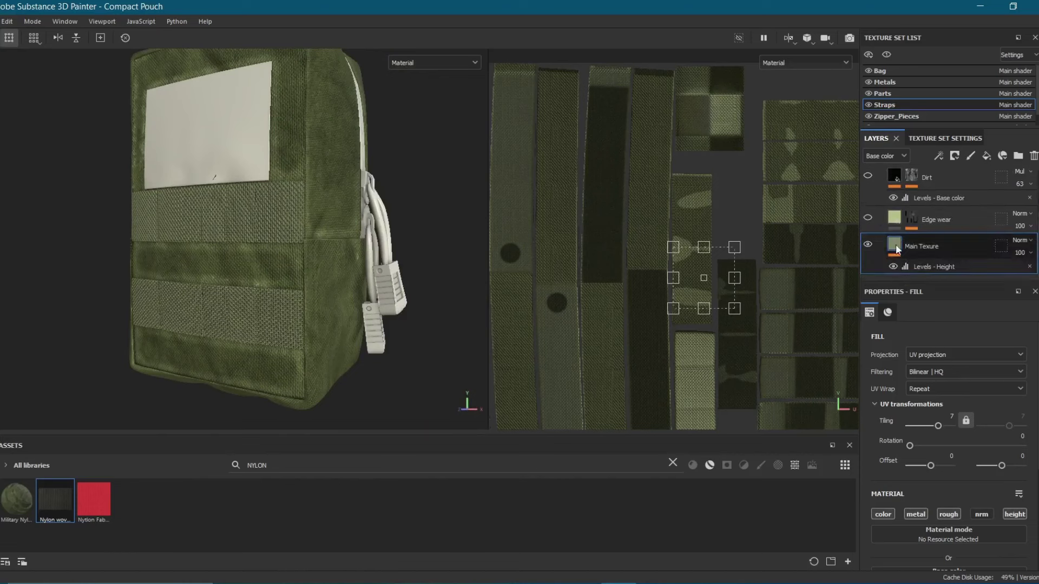
scroll(950, 411, "down", 3)
left_click(950, 428)
left_click(813, 311)
mouse_move(813, 312)
left_mouse_down()
mouse_move(811, 324)
mouse_move(803, 309)
left_mouse_up()
left_click(299, 200)
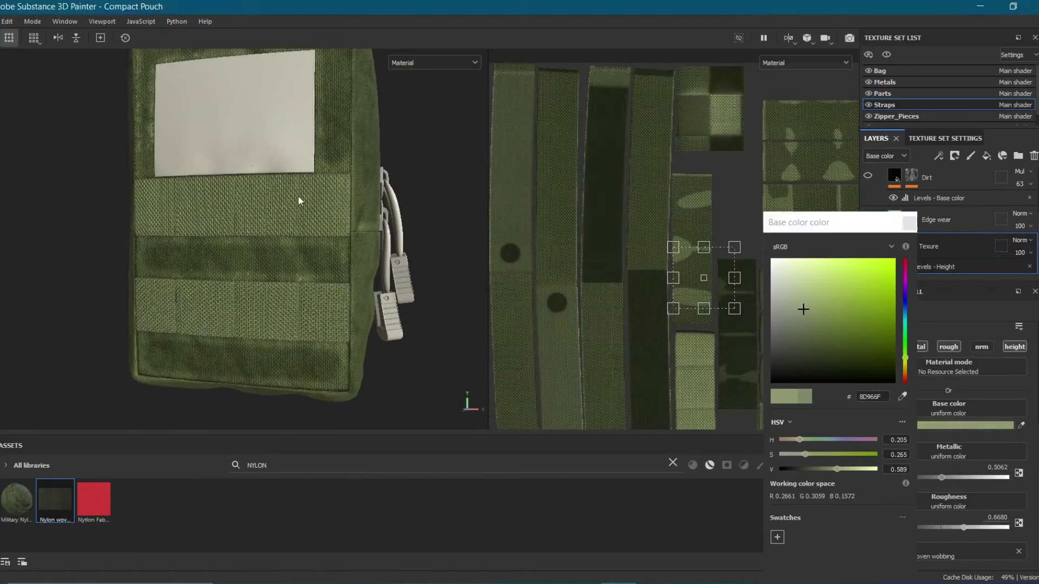
left_click(806, 307)
left_click(907, 359)
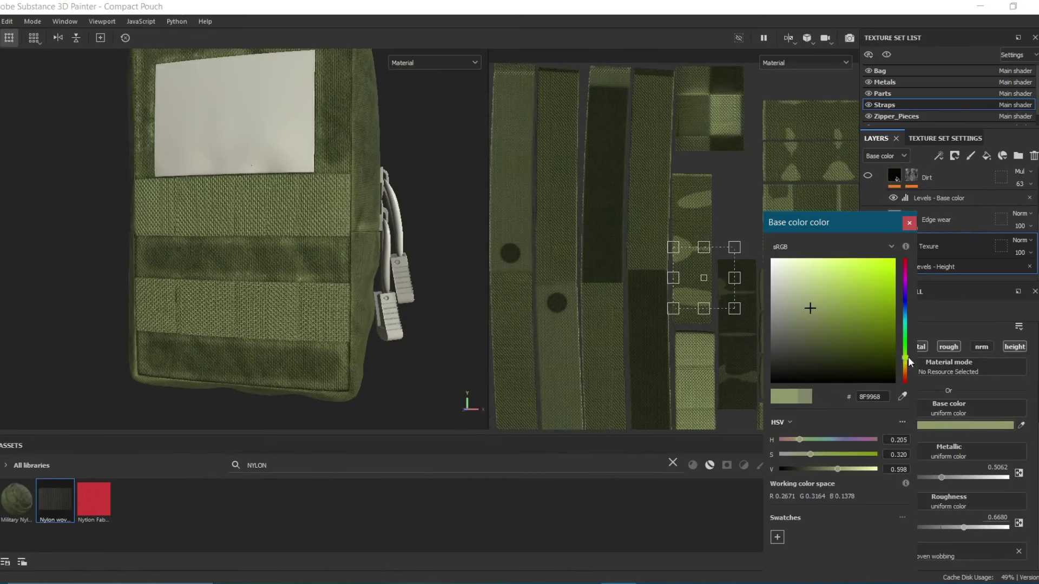
left_click_drag(411, 244, 271, 232, "alt")
Lower the straps' metallic value to about 0.23.
left_click(909, 223)
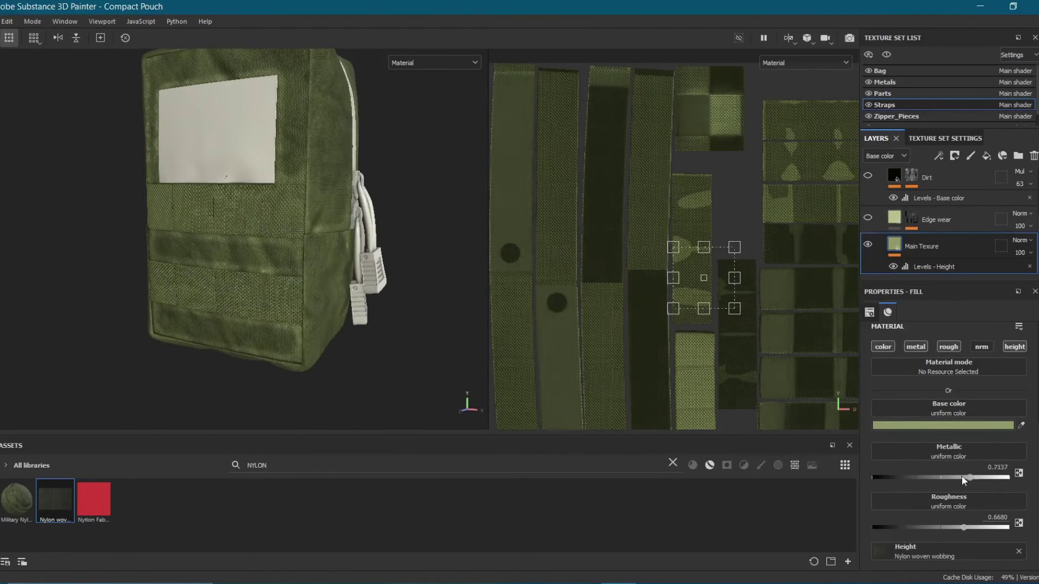
left_click_drag(942, 477, 903, 477)
left_click_drag(236, 179, 406, 237, "alt")
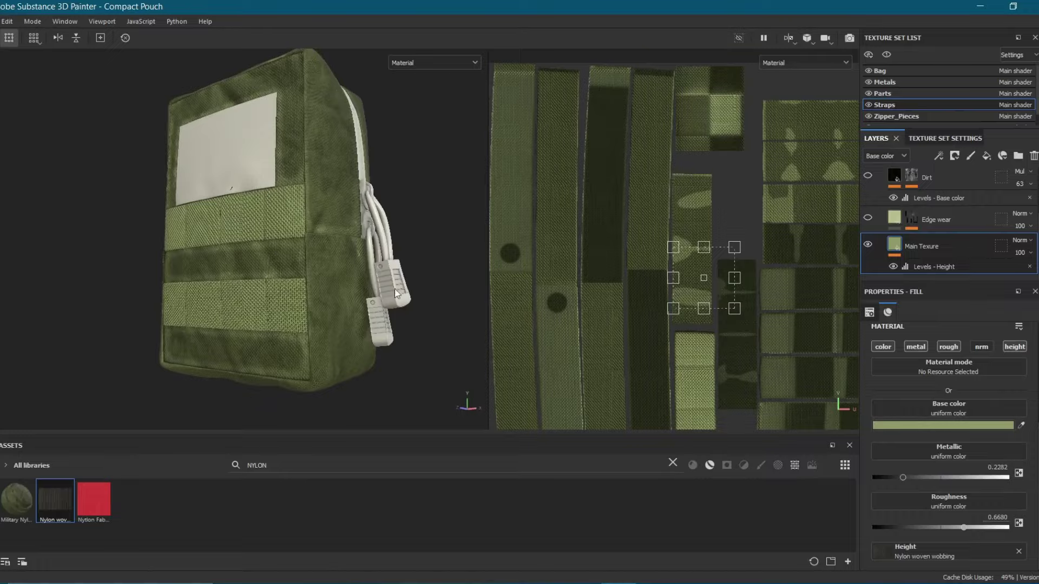
scroll(280, 163, "up", 5)
Raise the Grunge Leak mask balance on the straps' Edge wear to spread the wear.
scroll(280, 164, "down", 5)
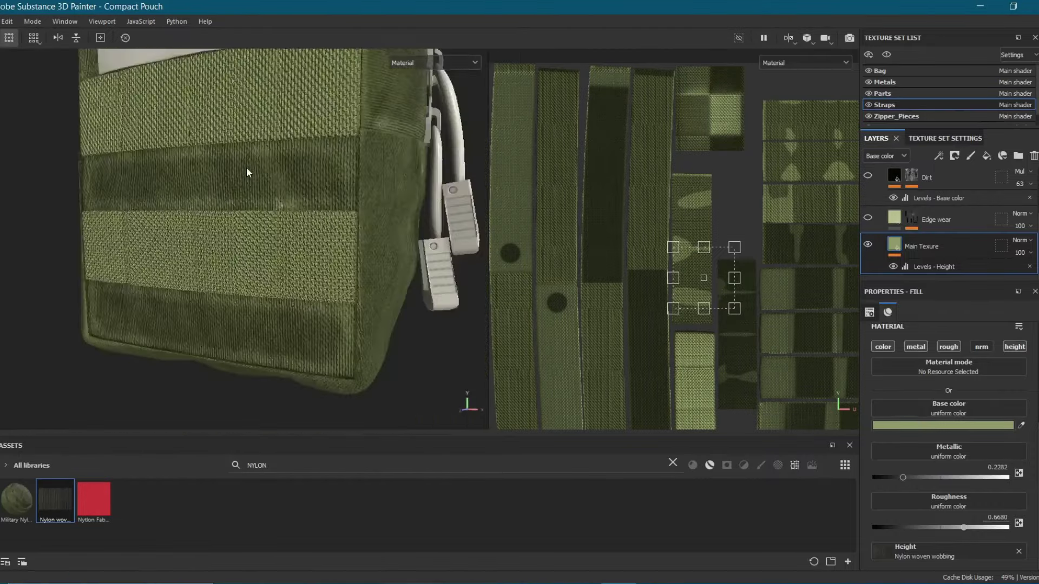
left_click_drag(249, 170, 429, 179, "alt")
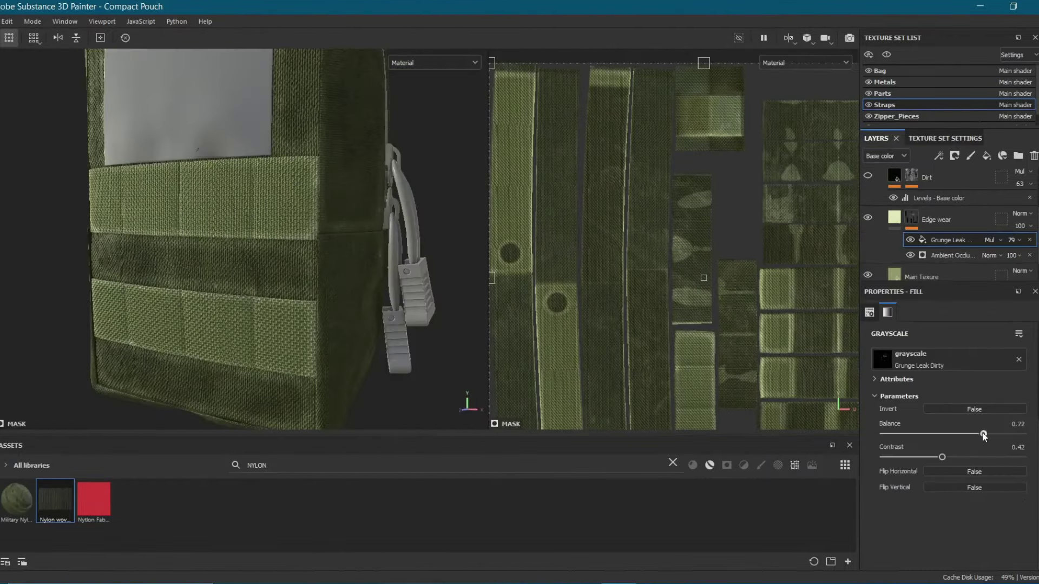
left_click_drag(350, 43, 272, 236, "alt")
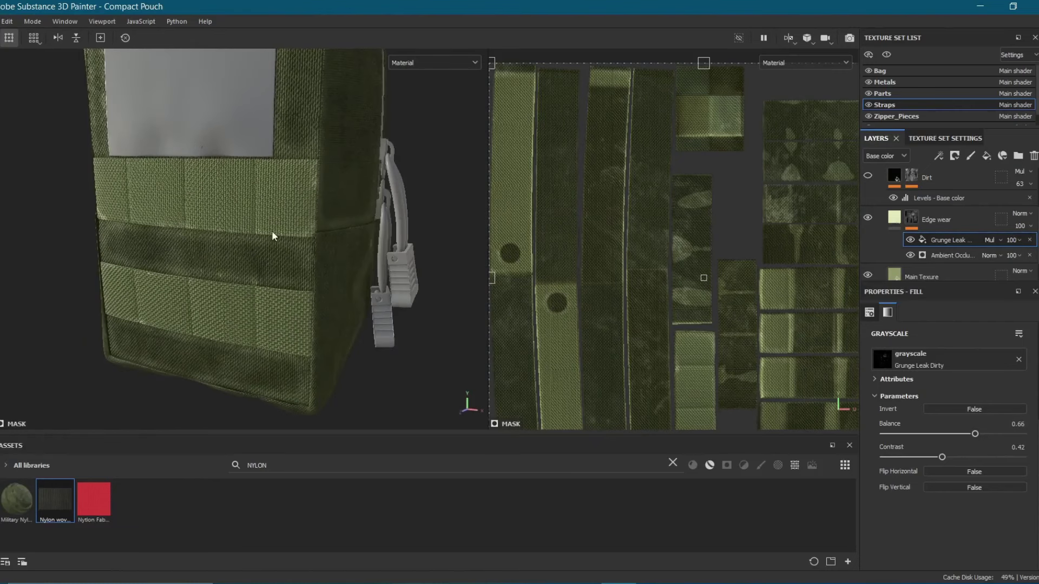
left_click_drag(975, 434, 1002, 434)
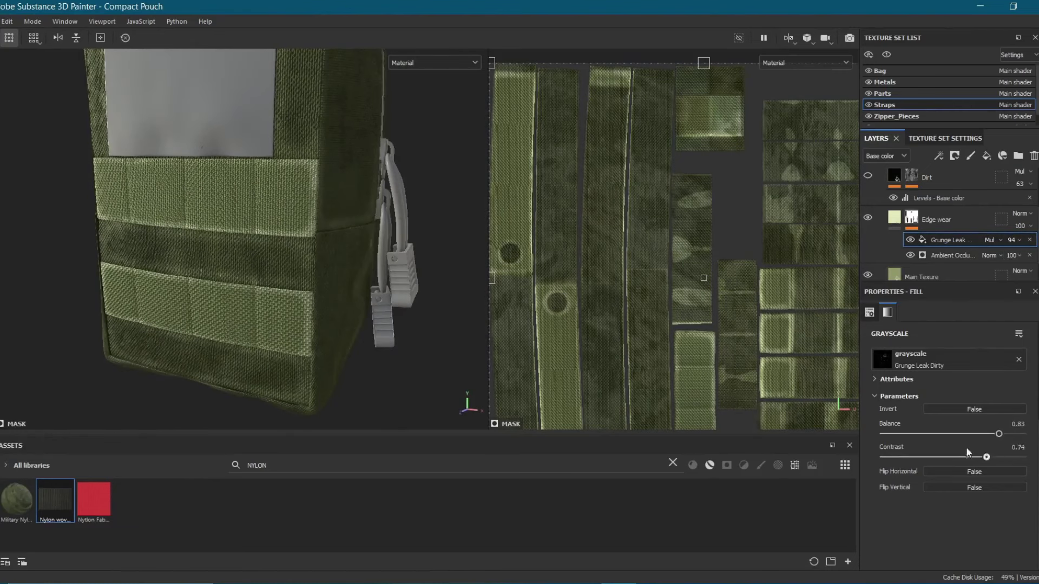
left_click(905, 257)
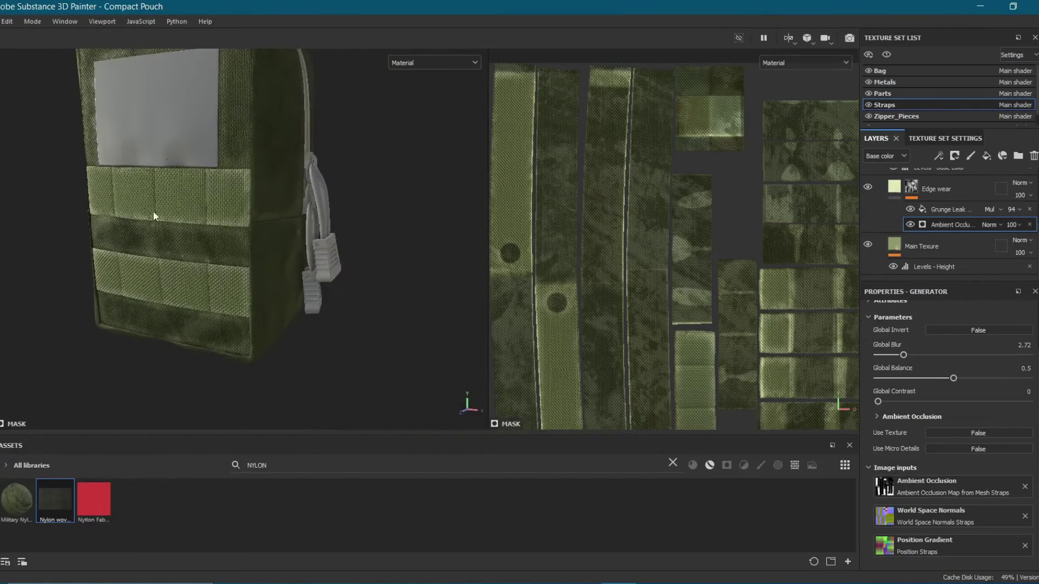
left_click_drag(153, 213, 174, 211, "alt")
Change the Edge wear base colour to a pale green.
left_click(936, 189)
left_click(966, 433)
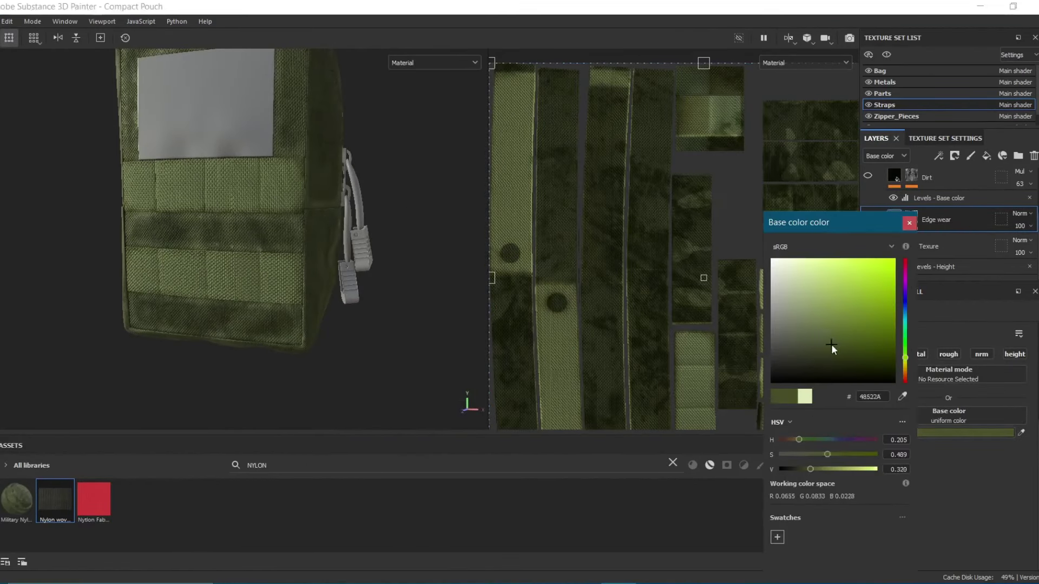
left_click(822, 340)
left_click_drag(832, 347, 819, 283)
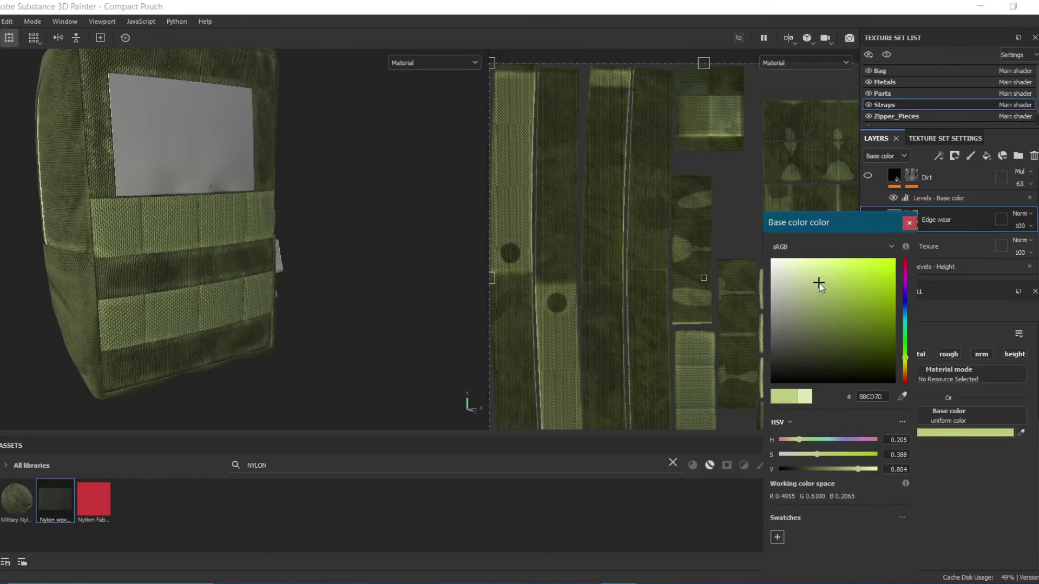
Reopen the Ambient Occlusion mask effect and expand its parameters.
left_click(952, 255)
left_click_drag(179, 201, 204, 200, "alt")
scroll(204, 200, "up", 2)
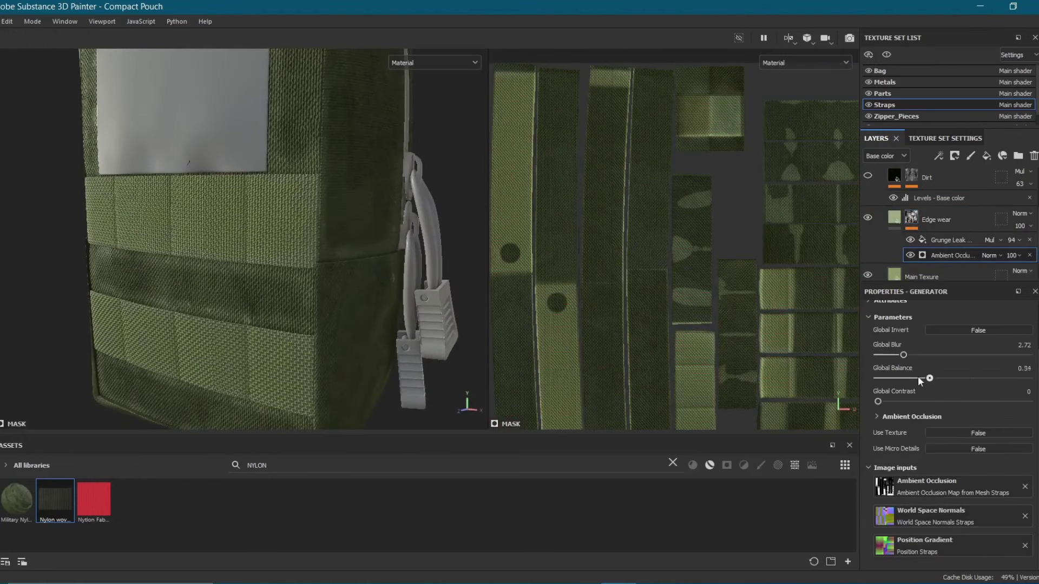
left_click(913, 417)
scroll(915, 433, "down", 1)
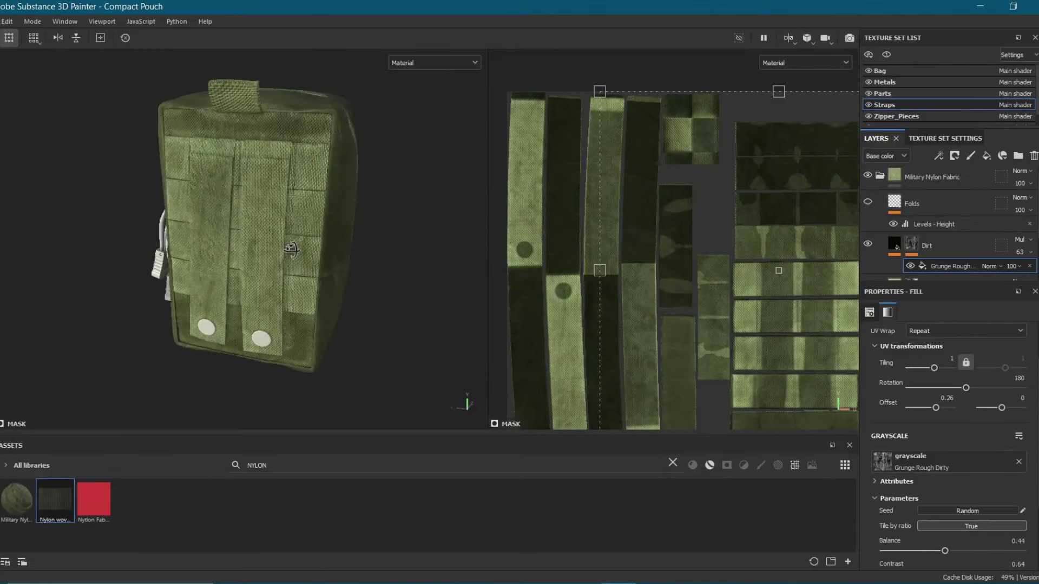
Adjust the Bag base colour and lighten the Straps base colour to 9EAA78.
mouse_move(339, 216)
left_mouse_down("alt")
mouse_move(259, 239)
mouse_move(290, 267)
mouse_move(304, 251)
mouse_move(362, 283)
mouse_move(307, 211)
mouse_move(267, 225)
mouse_move(223, 194)
left_mouse_up("alt")
left_click(887, 71)
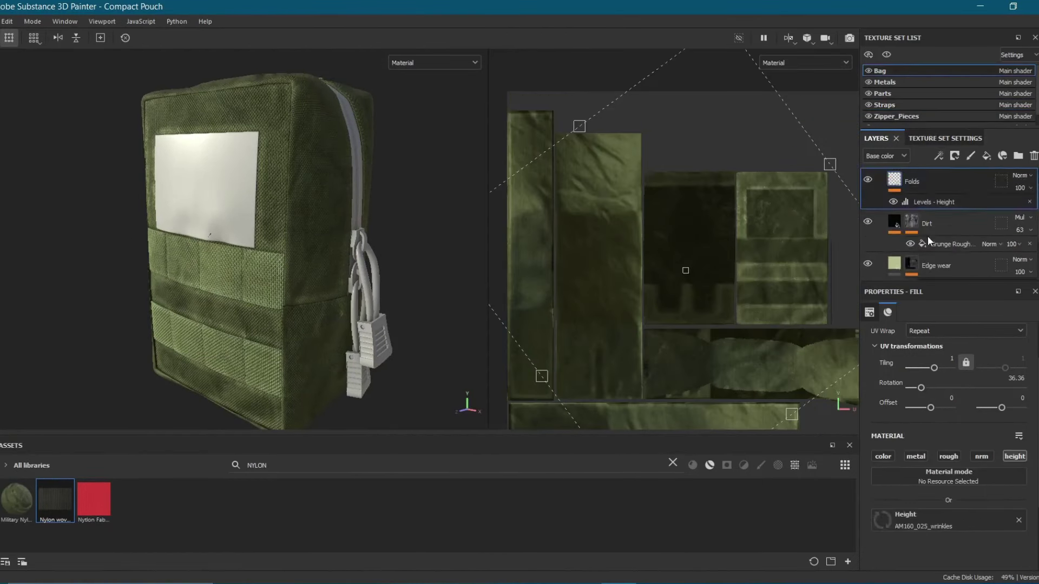
left_click(896, 248)
left_click_drag(816, 330, 810, 323)
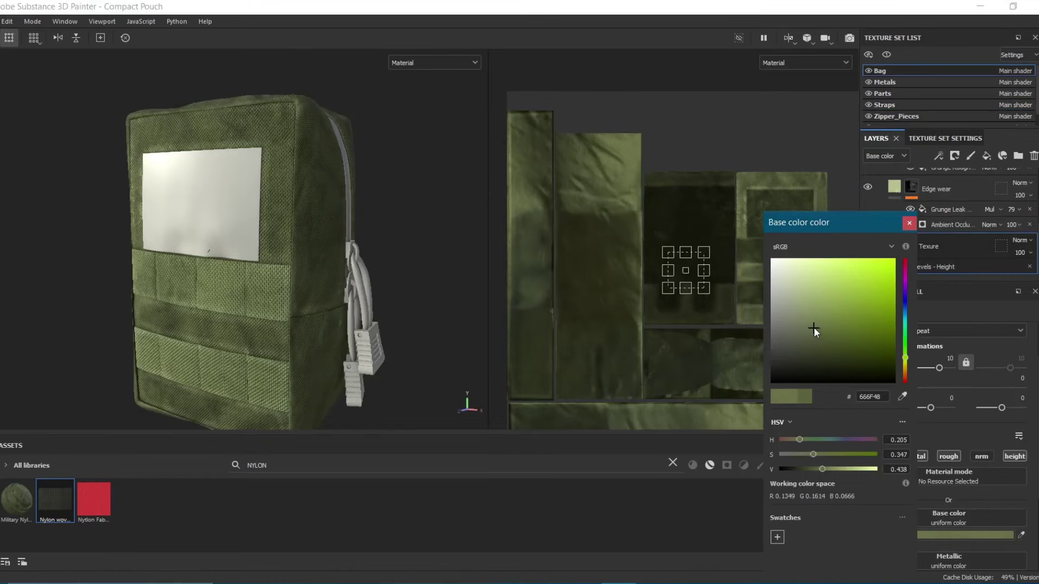
left_click(915, 104)
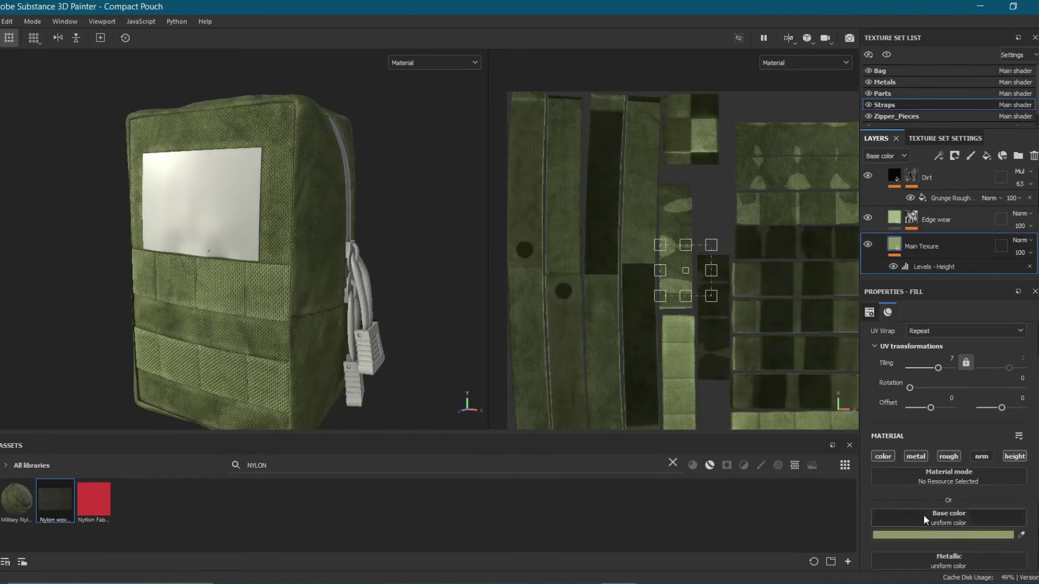
left_click_drag(820, 302, 806, 300)
mouse_move(383, 240)
left_mouse_down("alt")
mouse_move(257, 268)
mouse_move(303, 265)
mouse_move(290, 219)
mouse_move(359, 247)
mouse_move(341, 243)
mouse_move(389, 238)
left_mouse_up("alt")
scroll(920, 217, "up", 2)
Select the Folds layer's height Levels adjustment and inspect the pouch's back and zipper side.
left_click(920, 203)
left_click(941, 225)
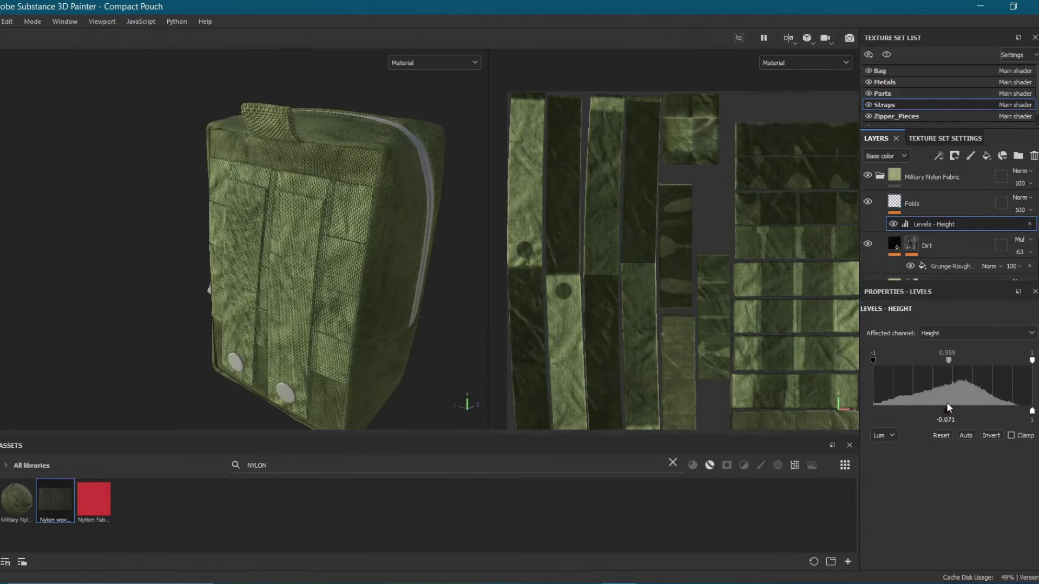
left_click_drag(212, 170, 404, 198, "alt")
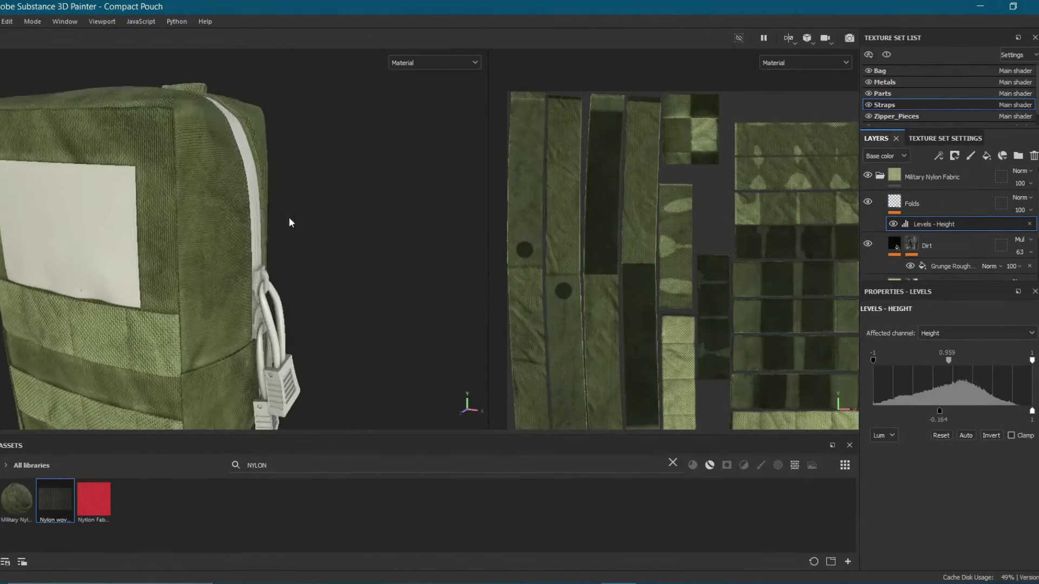
mouse_move(291, 244)
left_mouse_down("alt")
mouse_move(103, 254)
mouse_move(166, 258)
left_mouse_up("alt")
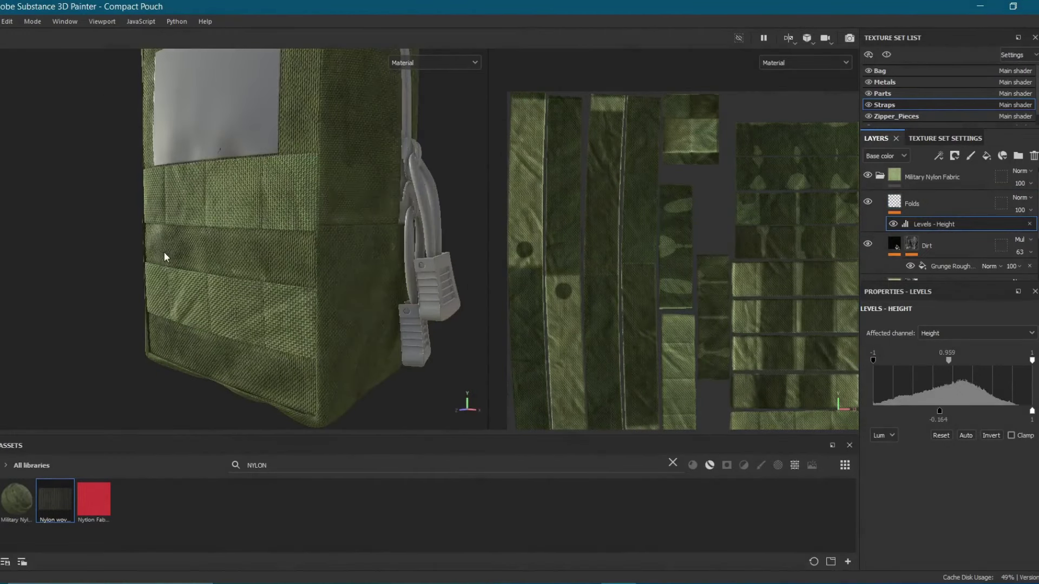
Shift the Folds texture on the straps to an offset of 0.21.
left_click(914, 207)
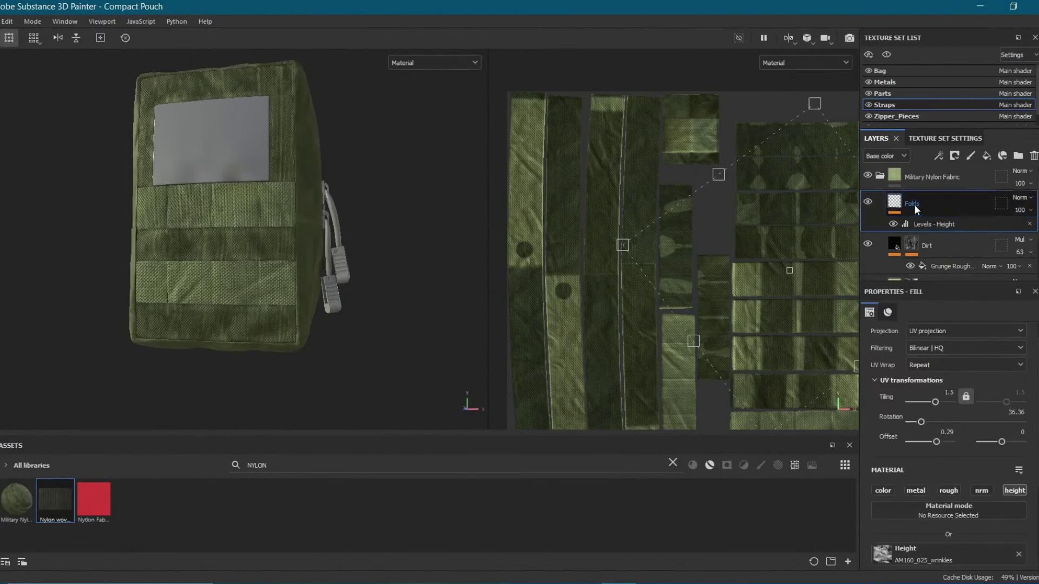
left_click_drag(775, 283, 771, 257)
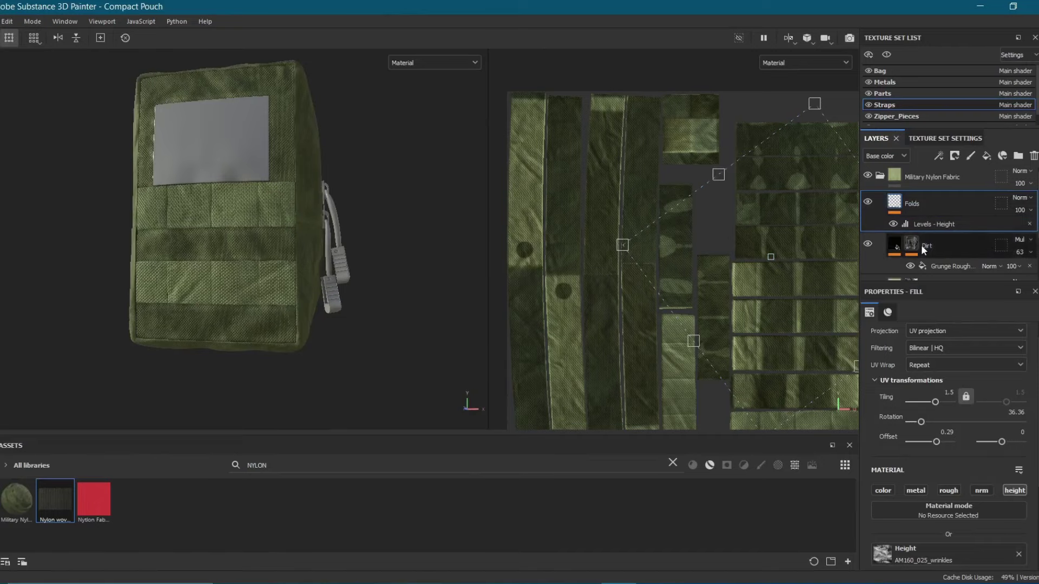
left_click_drag(1006, 443, 1007, 441)
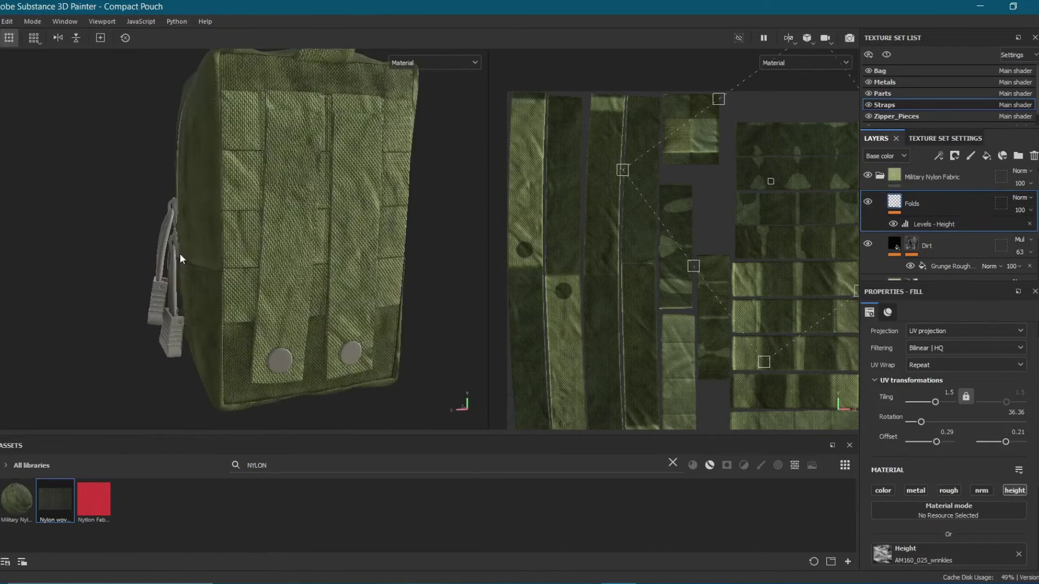
mouse_move(180, 253)
left_mouse_down("alt")
mouse_move(306, 239)
mouse_move(242, 214)
left_mouse_up("alt")
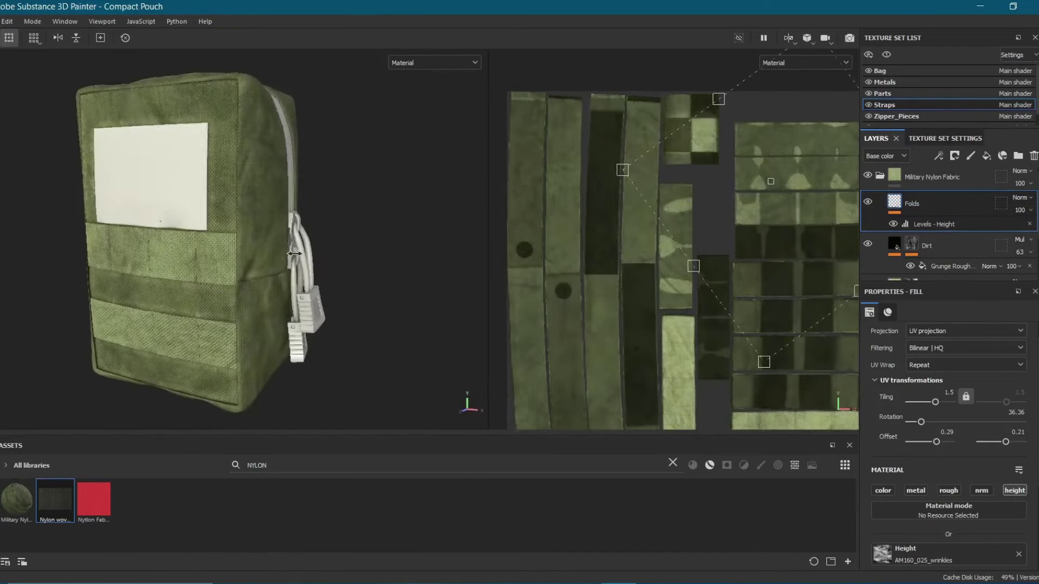
scroll(243, 214, "up", 3)
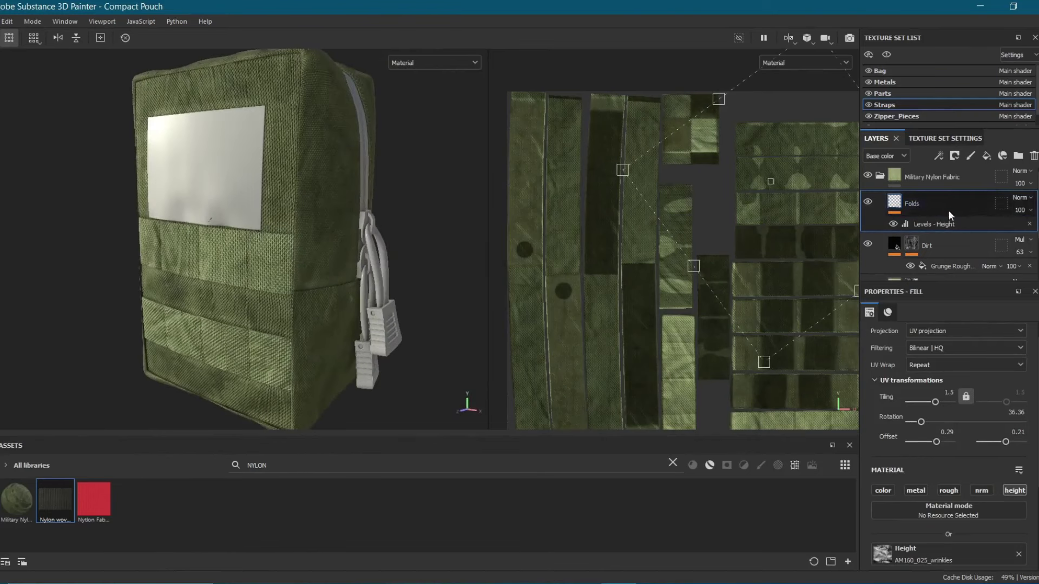
Set the folds height Levels midpoint to 2.393.
left_click_drag(961, 360, 960, 359)
left_click_drag(422, 206, 374, 177, "alt")
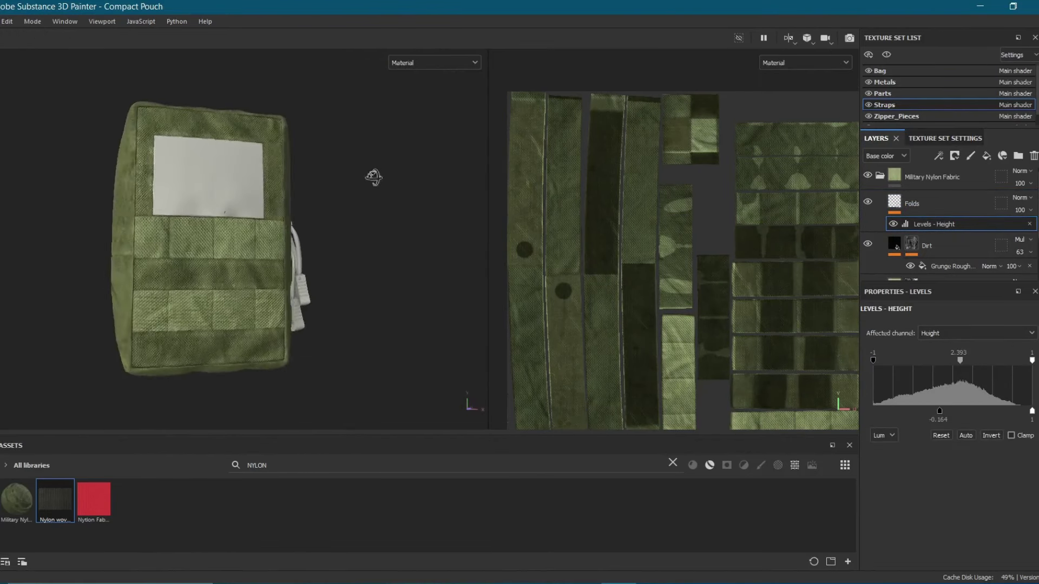
mouse_move(336, 246)
left_mouse_down("alt")
mouse_move(325, 307)
mouse_move(215, 280)
left_mouse_up("alt")
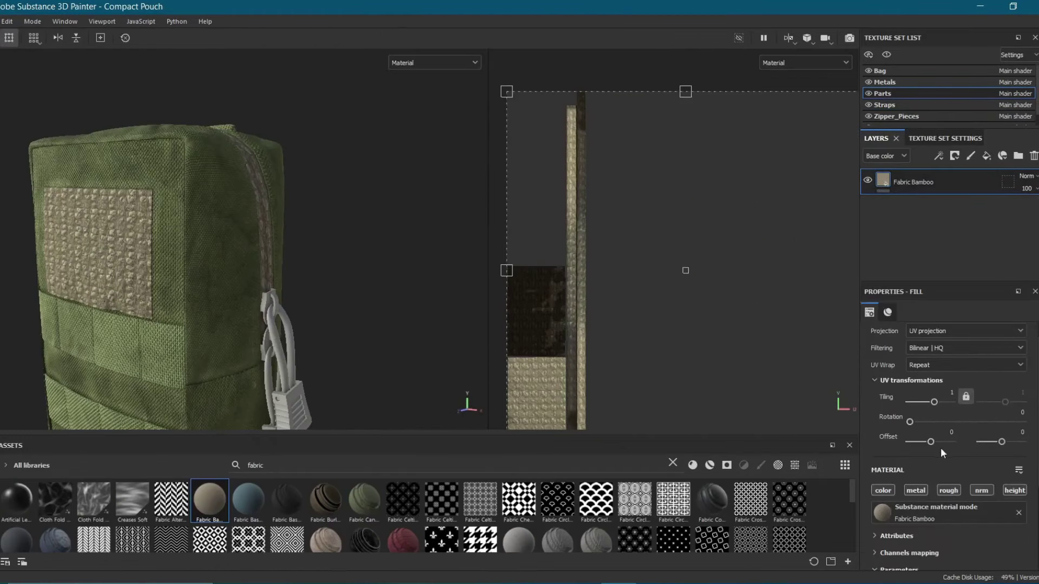
Raise the patch fabric tiling to 9.8 and inspect the zipper up close.
left_click_drag(938, 404, 940, 404)
scroll(88, 227, "up", 3)
mouse_move(88, 227)
left_mouse_down("alt")
mouse_move(261, 157)
mouse_move(276, 206)
mouse_move(236, 214)
left_mouse_up("alt")
scroll(223, 151, "up", 3)
scroll(256, 168, "down", 2)
scroll(276, 207, "down", 3)
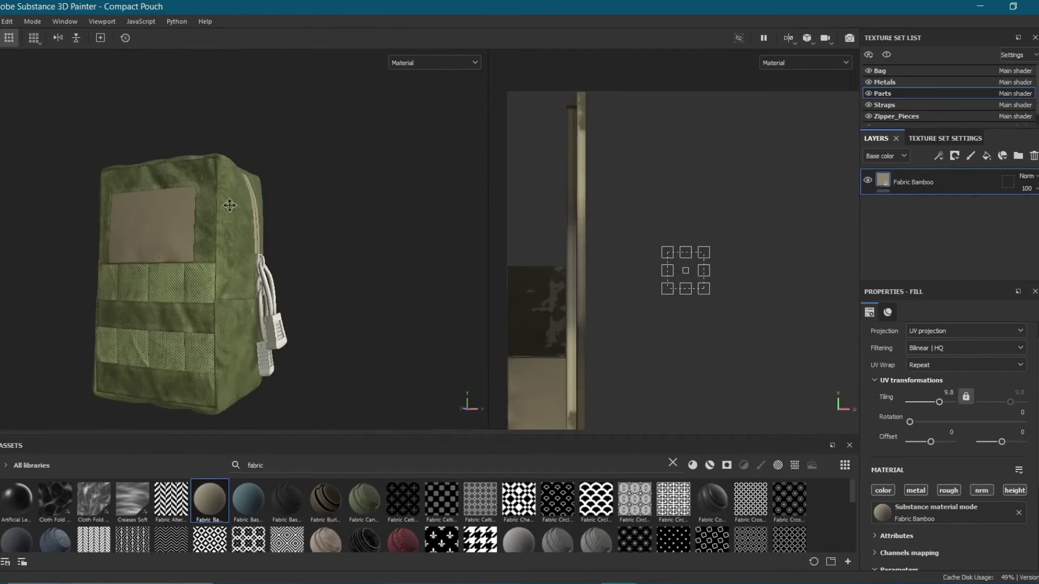
right_click_drag(236, 214, 229, 218, "alt")
left_click_drag(229, 218, 255, 179, "alt")
Check the reference photo and recolour the patch fabric olive green.
key("alt+Tab")
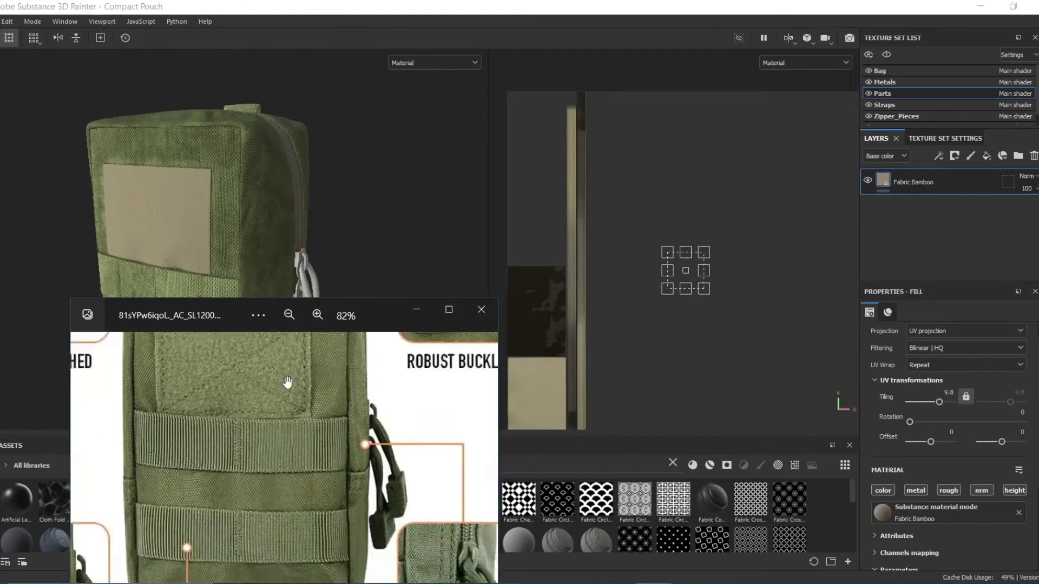
scroll(330, 413, "up", 5)
key("alt+Tab")
scroll(947, 487, "down", 2)
left_click(951, 518)
left_click_drag(900, 303, 900, 282)
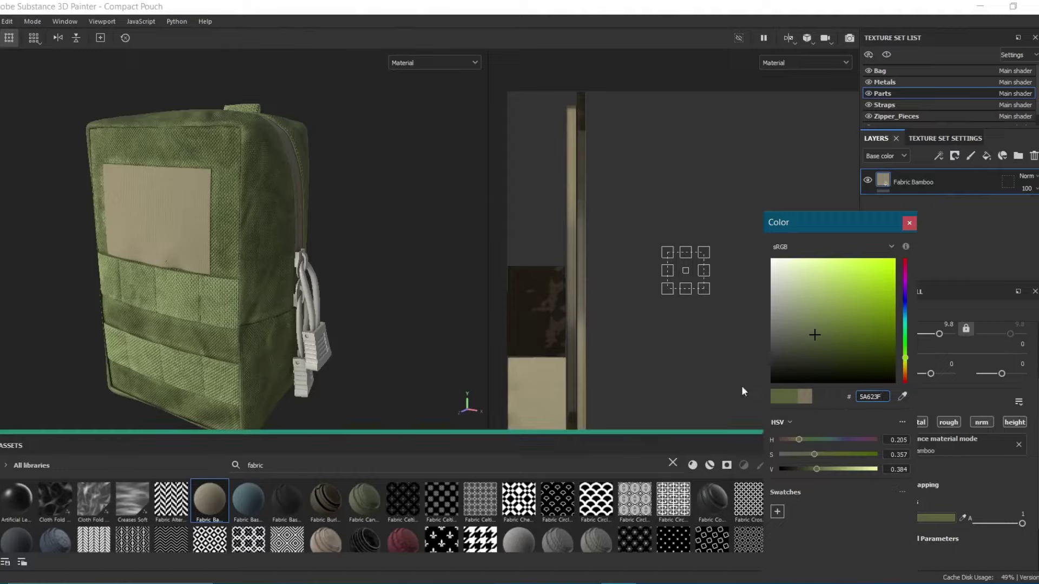
left_click(742, 386)
key("Tab")
key("Tab")
key("Tab")
mouse_move(252, 224)
left_mouse_down("alt")
mouse_move(180, 232)
mouse_move(319, 242)
mouse_move(306, 216)
mouse_move(240, 173)
mouse_move(296, 218)
mouse_move(317, 294)
mouse_move(266, 259)
left_mouse_up("alt")
scroll(306, 216, "up", 3)
scroll(318, 295, "up", 3)
key("Tab")
Review the reference photo again, then view the curved strap and side panel.
key("alt+Tab")
scroll(306, 402, "down", 2)
scroll(301, 414, "down", 5)
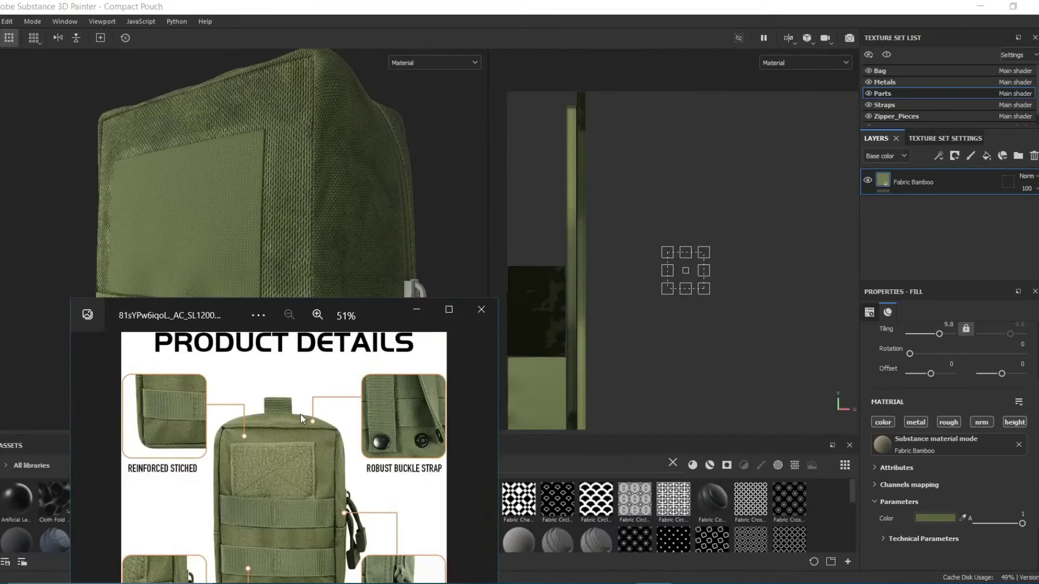
scroll(300, 414, "up", 1)
scroll(437, 343, "up", 3)
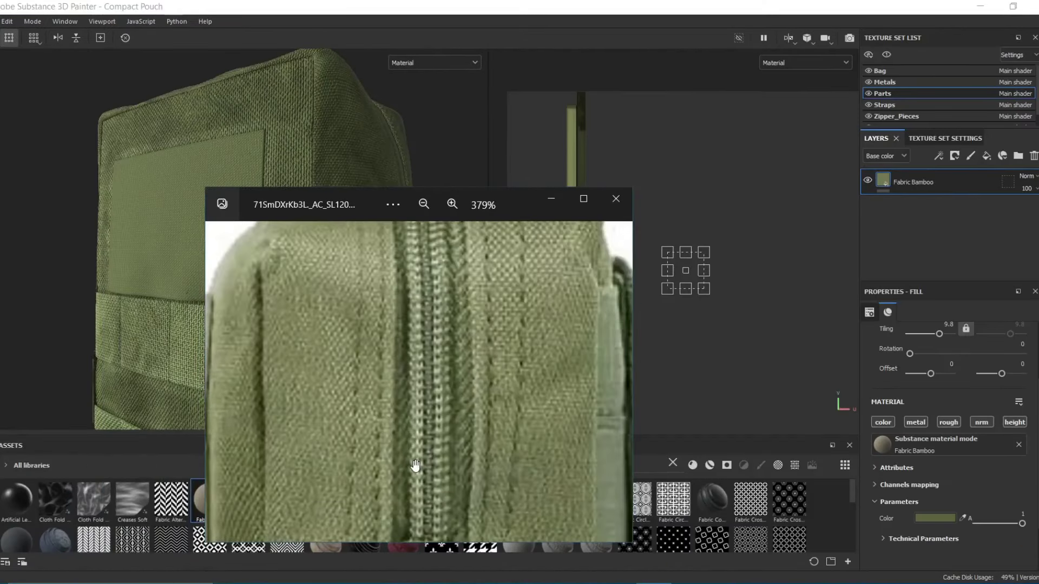
scroll(436, 399, "down", 1)
key("alt+Tab")
key("f")
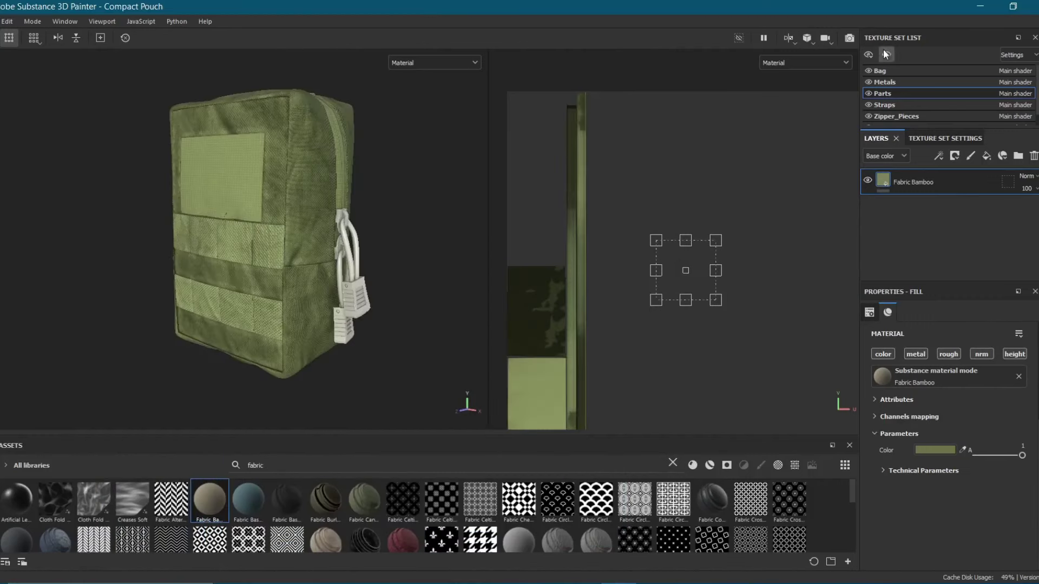
left_click(886, 54)
scroll(345, 194, "up", 3)
scroll(355, 199, "down", 3)
mouse_move(354, 200)
left_mouse_down("alt")
mouse_move(417, 211)
mouse_move(260, 216)
left_mouse_up("alt")
Give Fabric Bamboo a black mask containing a paint effect.
right_click(975, 189)
left_click(907, 343)
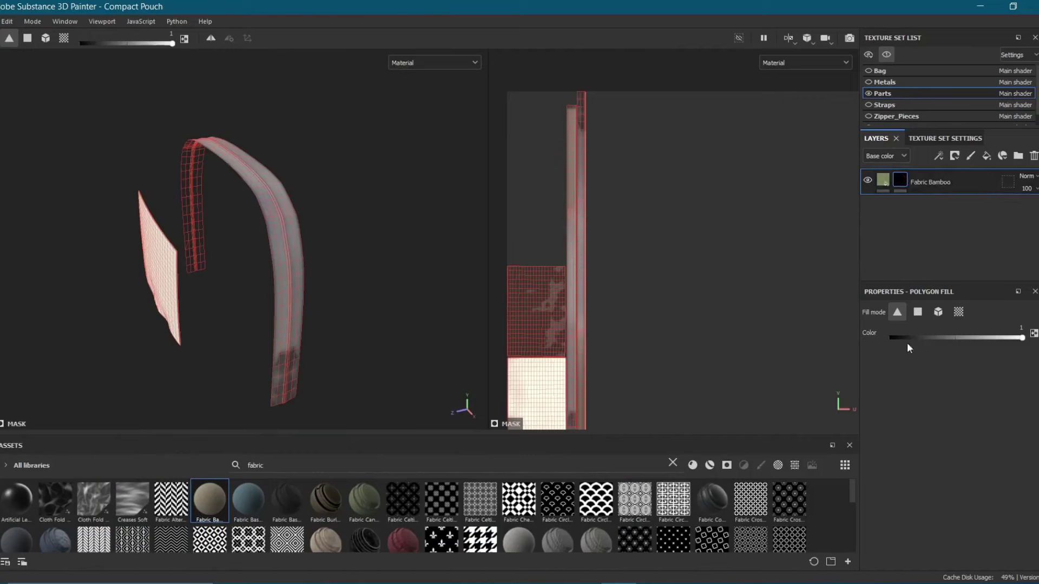
left_click(939, 157)
left_click(929, 255)
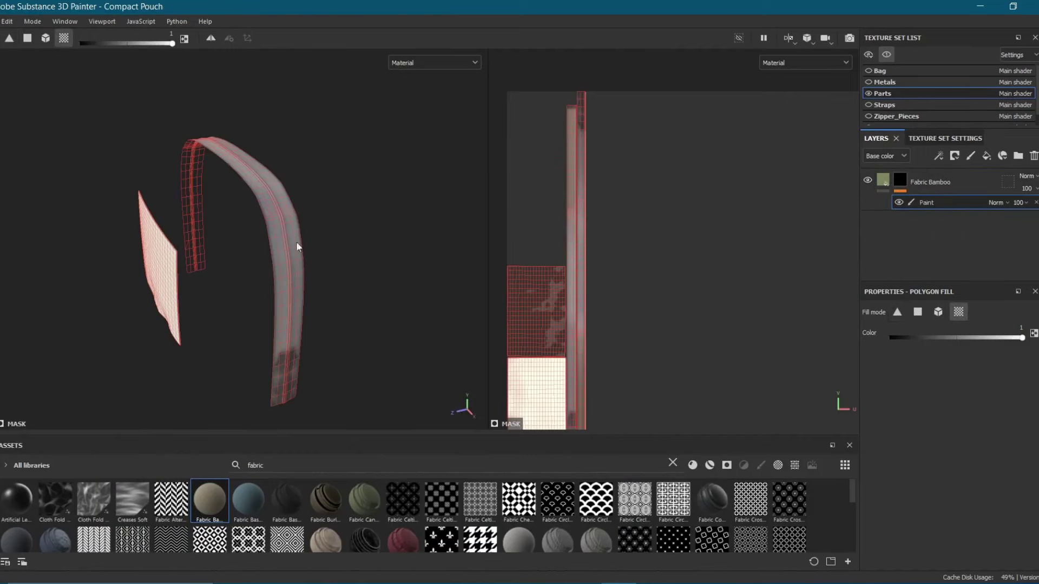
left_click_drag(282, 243, 425, 3, "alt")
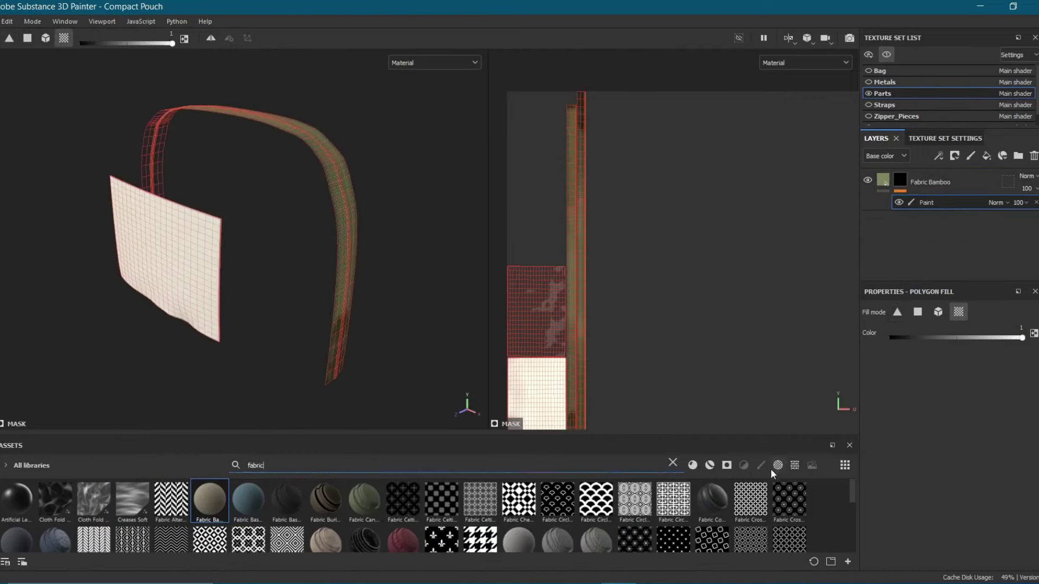
Apply the Fabric Baseball Hat material with a paint effect and black mask.
left_click(692, 465)
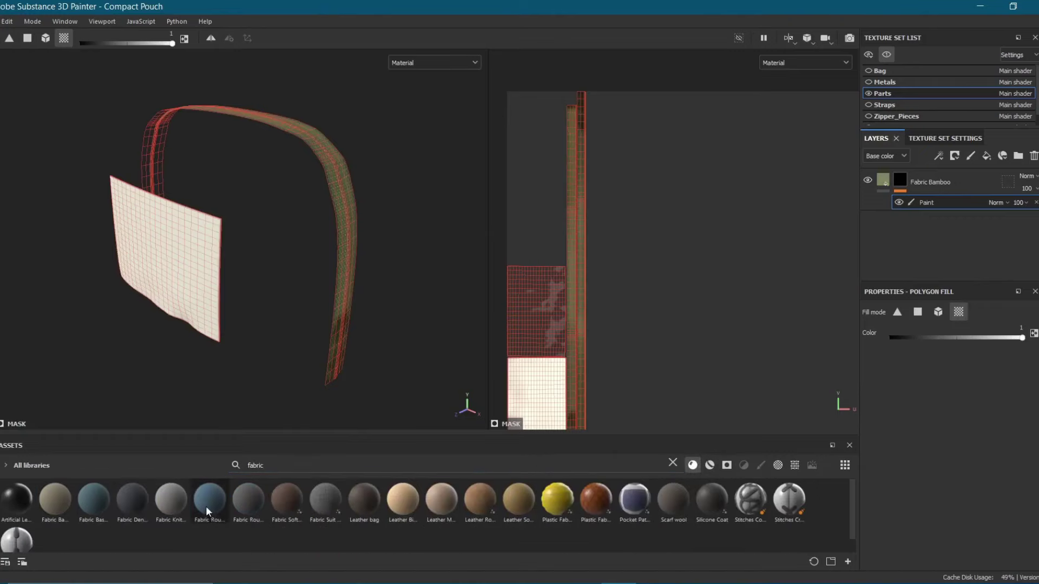
left_click_drag(173, 265, 181, 271)
scroll(226, 222, "up", 3)
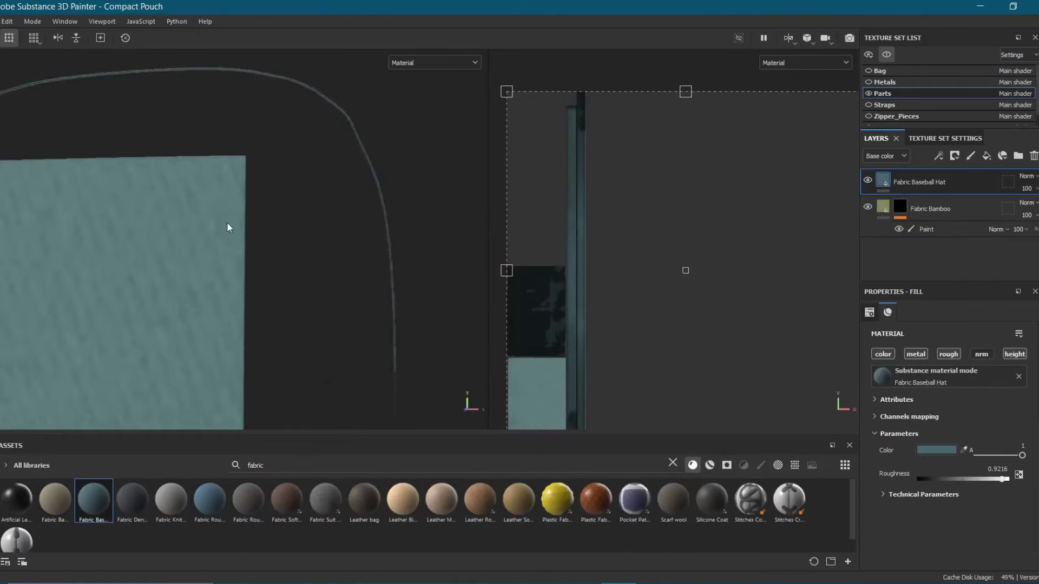
left_click(937, 450)
left_click(944, 158)
left_click(952, 225)
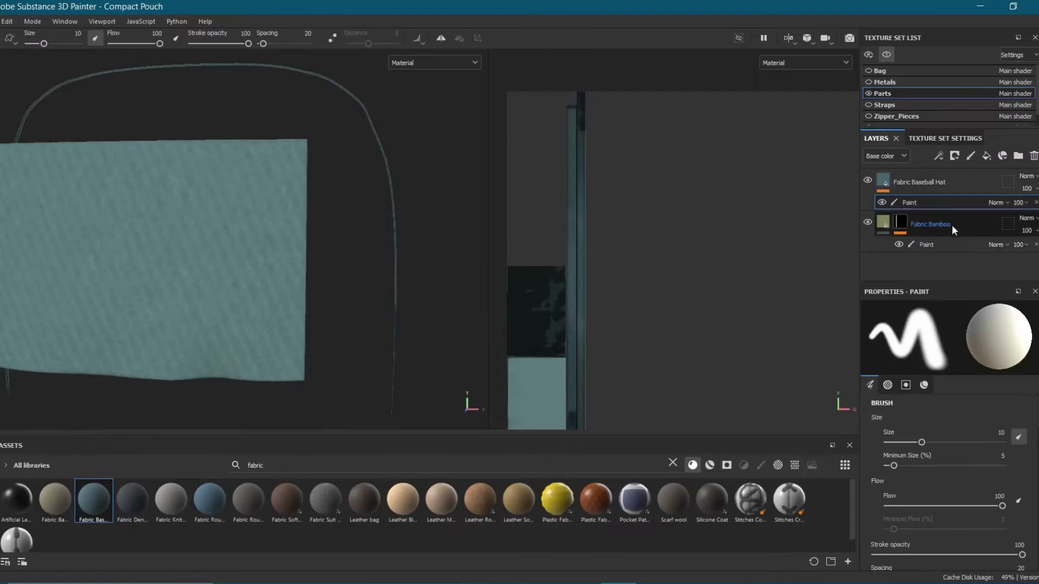
left_click(955, 155)
left_click(967, 183)
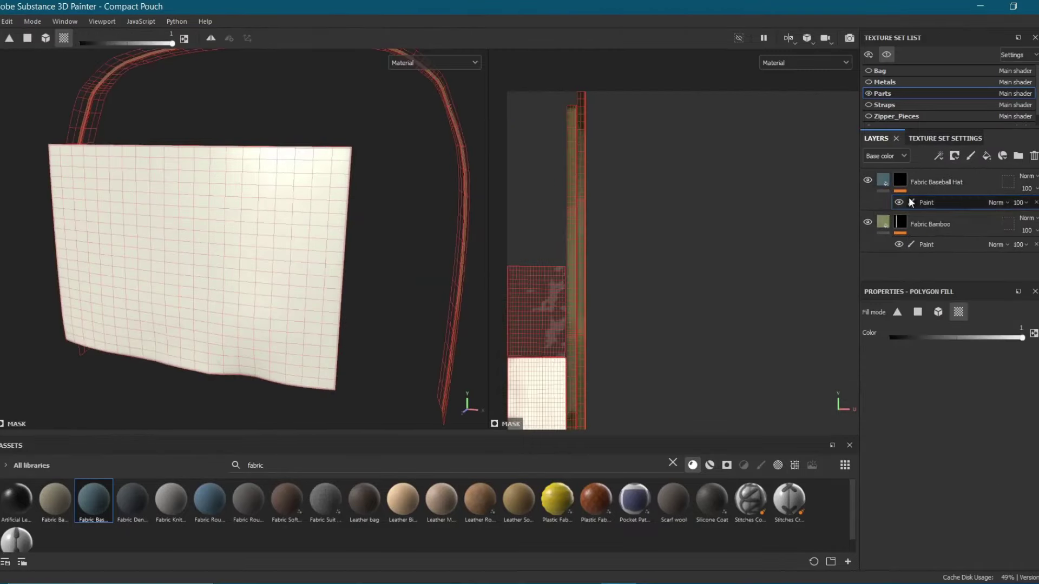
Reveal Fabric Baseball Hat on the side panel and compare with the zipper reference photos.
left_click(288, 223)
left_click_drag(288, 222, 255, 140, "alt")
key("1")
scroll(280, 206, "up", 5)
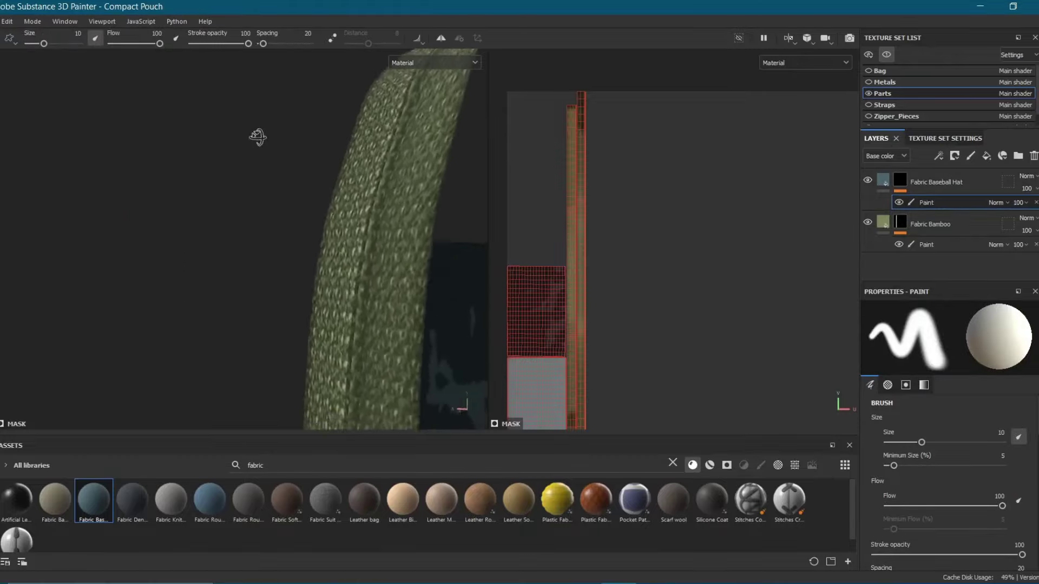
key("alt+Tab")
key("Right")
key("Right")
key("alt+Tab")
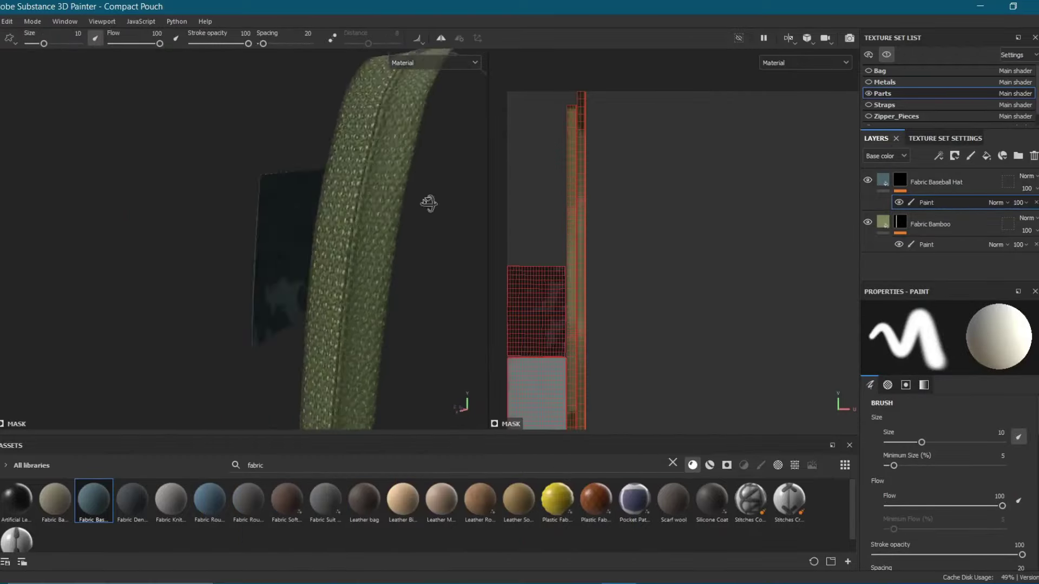
mouse_move(425, 201)
left_mouse_down("alt")
mouse_move(283, 230)
mouse_move(379, 227)
left_mouse_up("alt")
Recolour Fabric Baseball Hat to a lighter olive green.
left_click(898, 231)
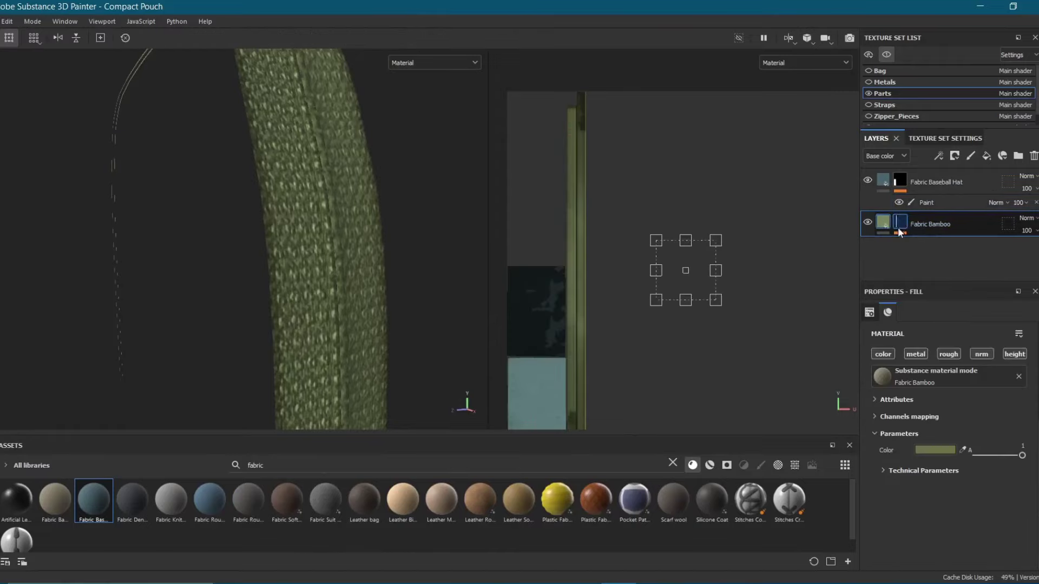
left_click(902, 185)
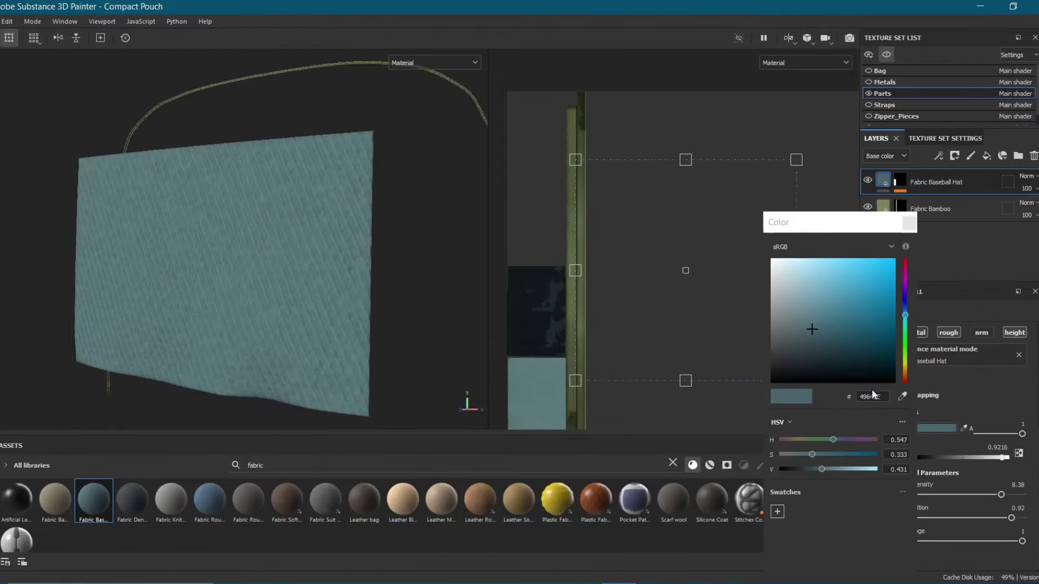
left_click(909, 223)
key("f")
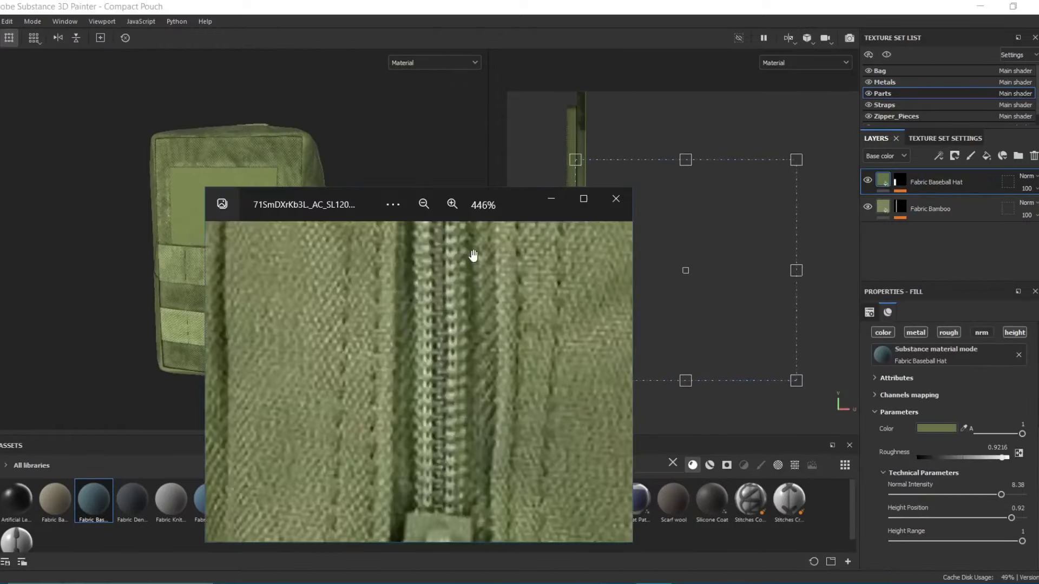
scroll(287, 212, "up", 2)
left_click(937, 428)
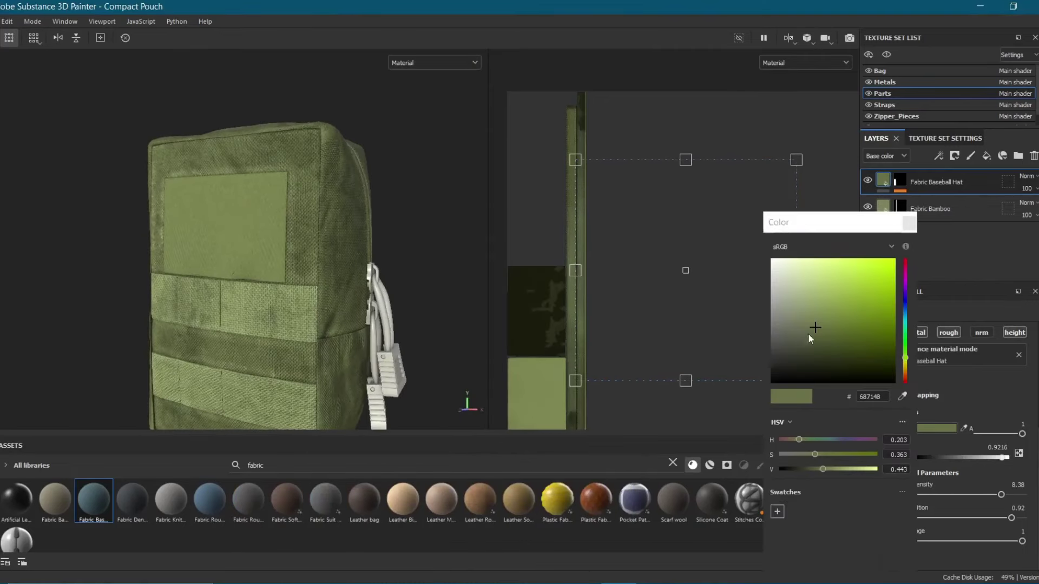
left_click_drag(808, 333, 797, 316)
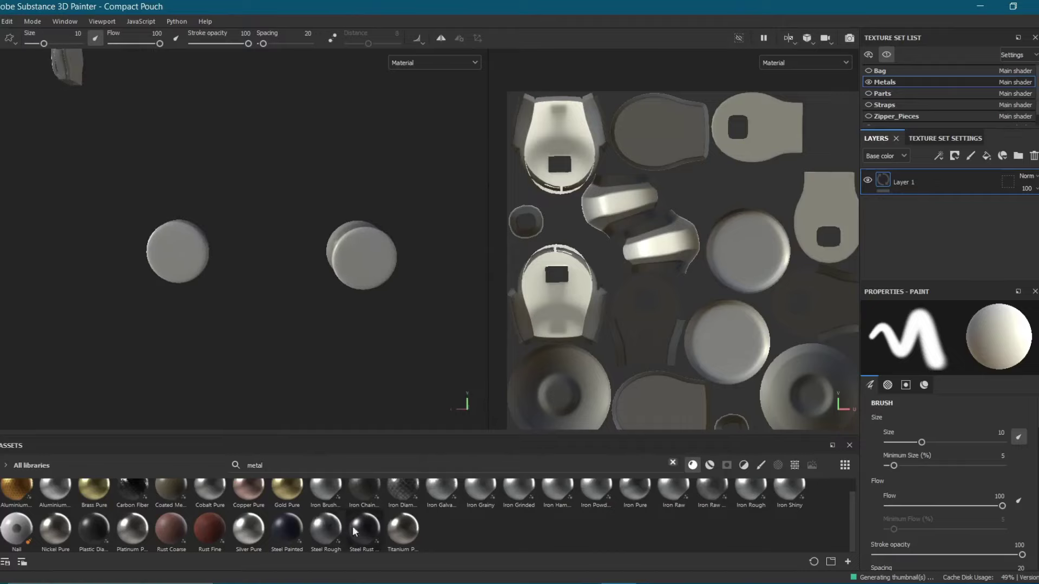
Apply the Steel Rust material to the metal parts.
left_click_drag(187, 261, 237, 298)
right_click_drag(237, 298, 221, 281, "alt")
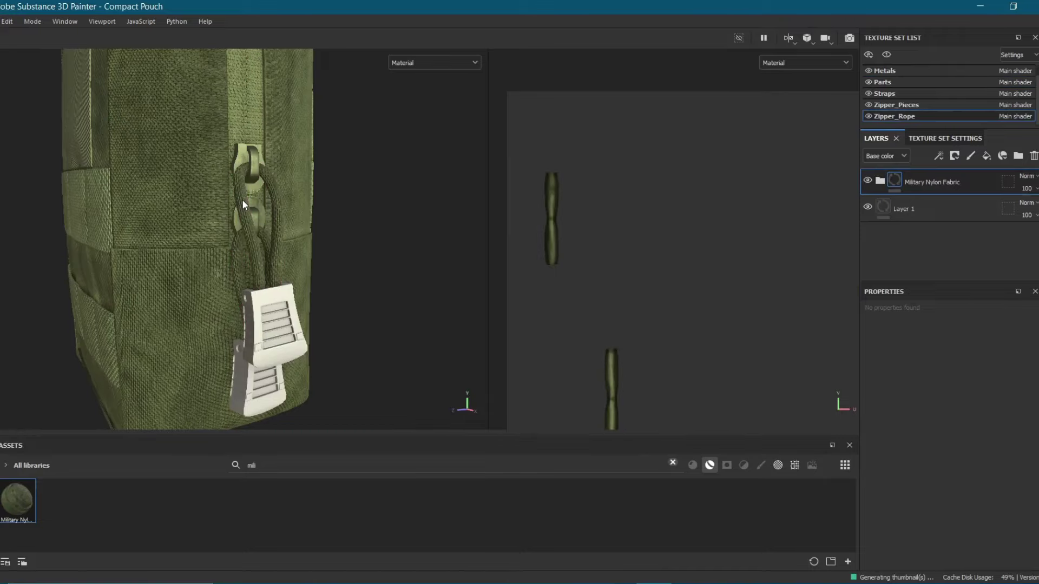
scroll(242, 200, "up", 3)
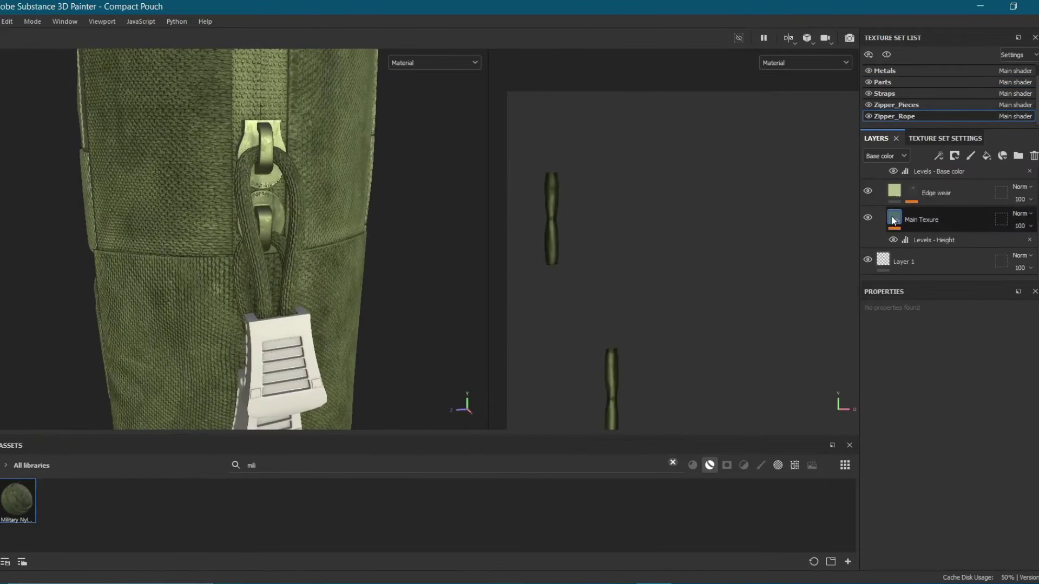
Lighten the zipper rope base colour to ABB48B and review the whole pouch.
left_click(943, 433)
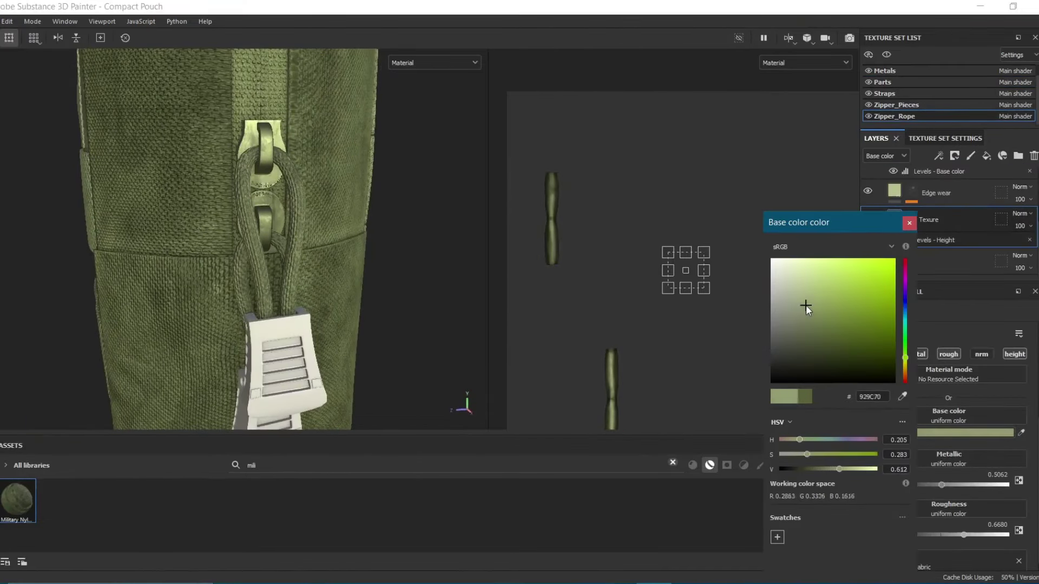
left_click_drag(810, 289, 799, 295)
scroll(243, 238, "down", 3)
scroll(244, 238, "up", 6)
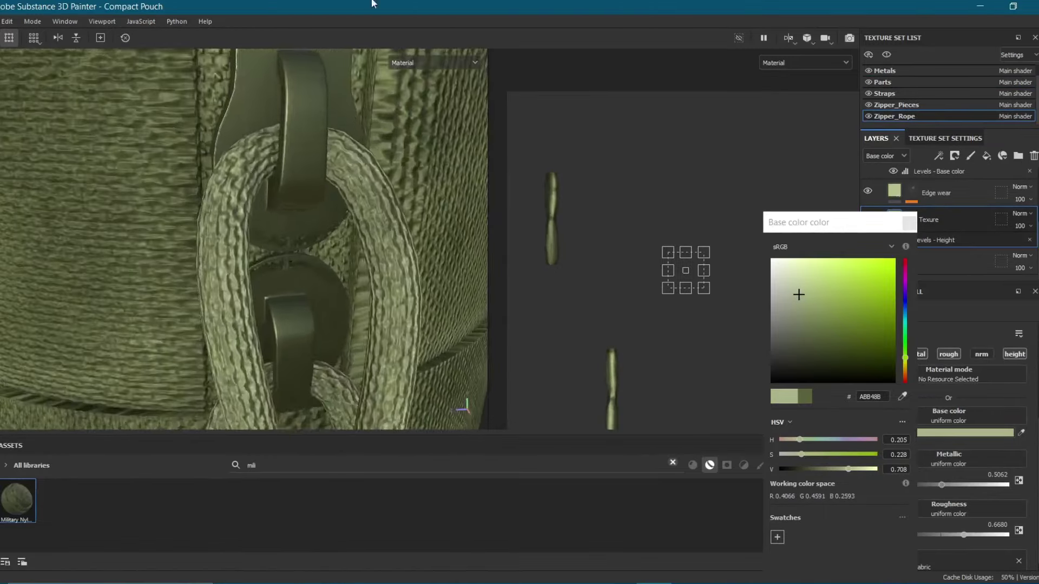
left_click(909, 223)
left_click_drag(167, 231, 360, 204, "alt")
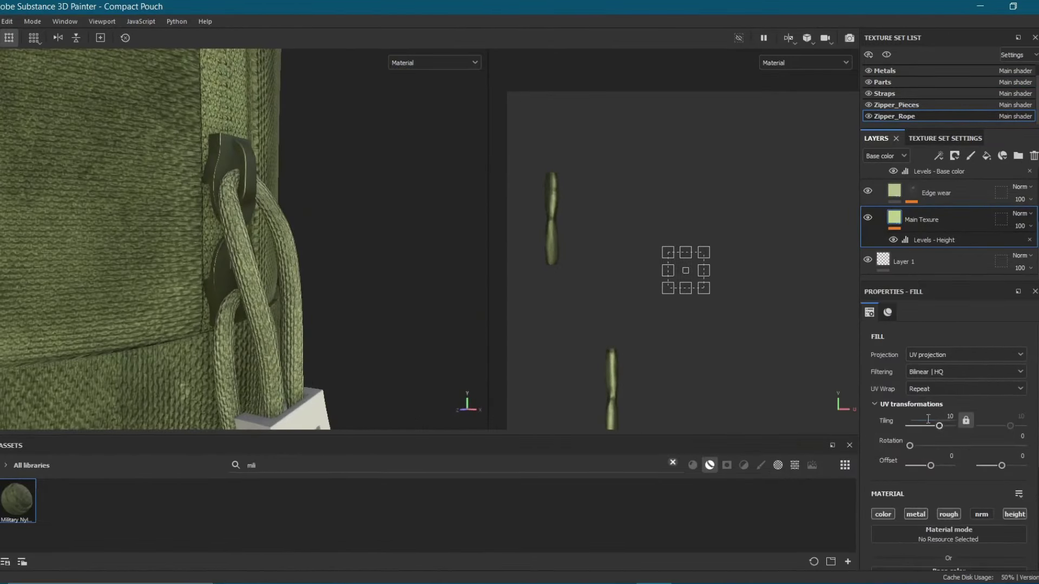
scroll(223, 223, "down", 2)
scroll(223, 223, "down", 2)
scroll(277, 228, "down", 3)
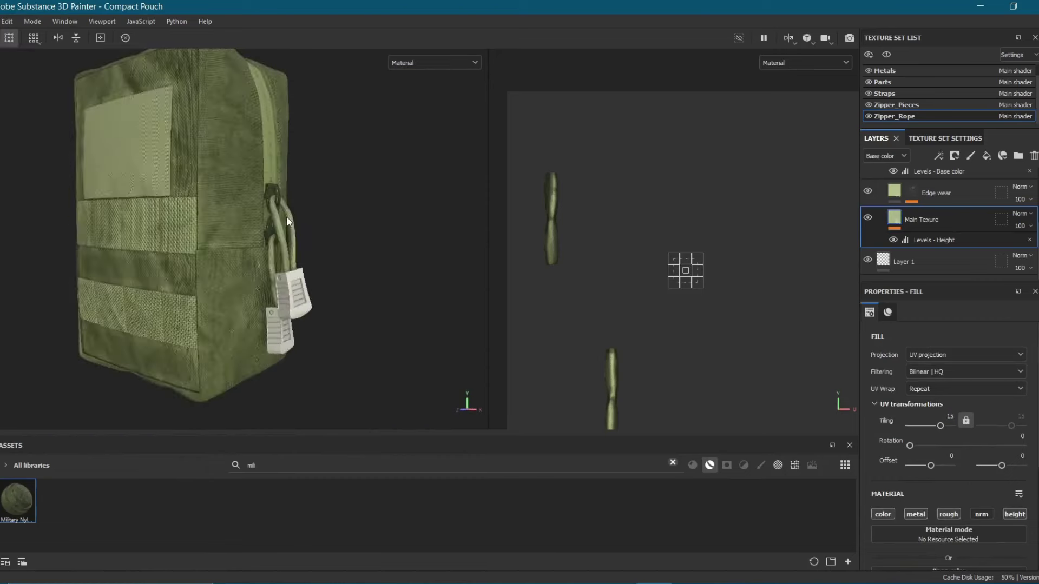
right_click(283, 168, "ctrl+alt")
left_click_drag(282, 167, 279, 196, "alt")
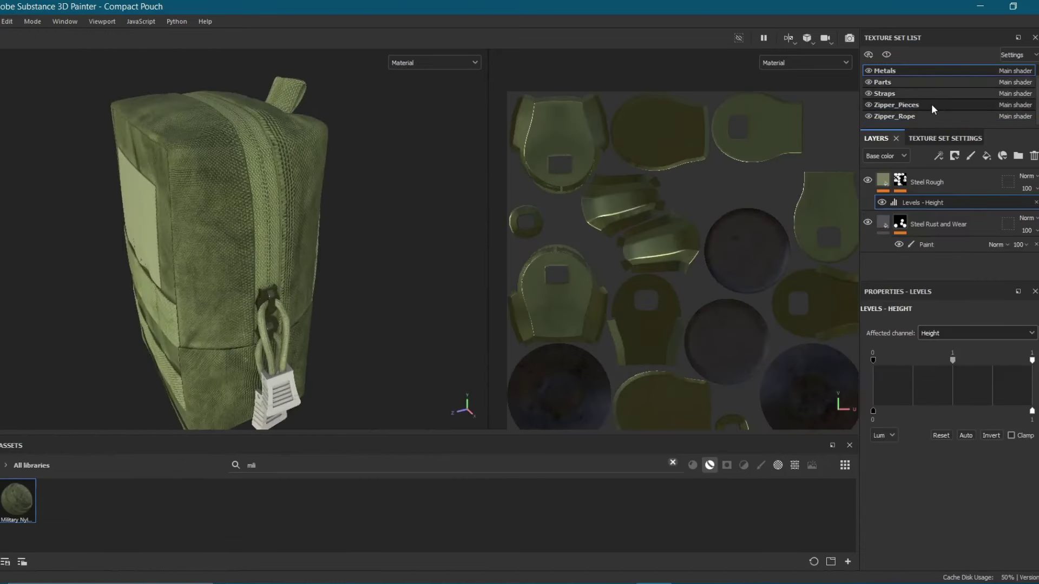
In the Parts set, show Fabric Bamboo and darken its colour to 25281C.
left_click(891, 84)
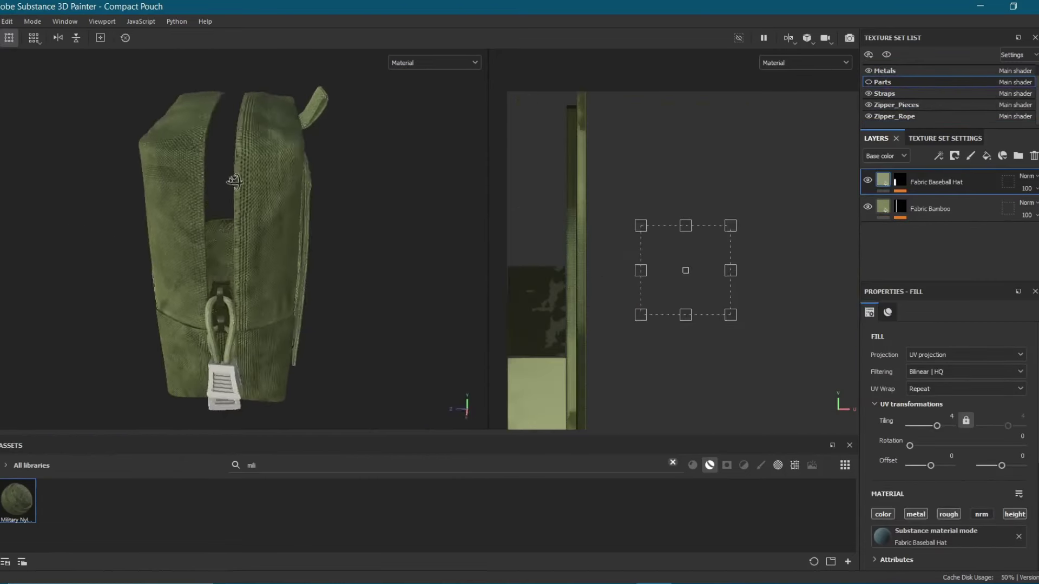
left_click(868, 208)
left_click(940, 211)
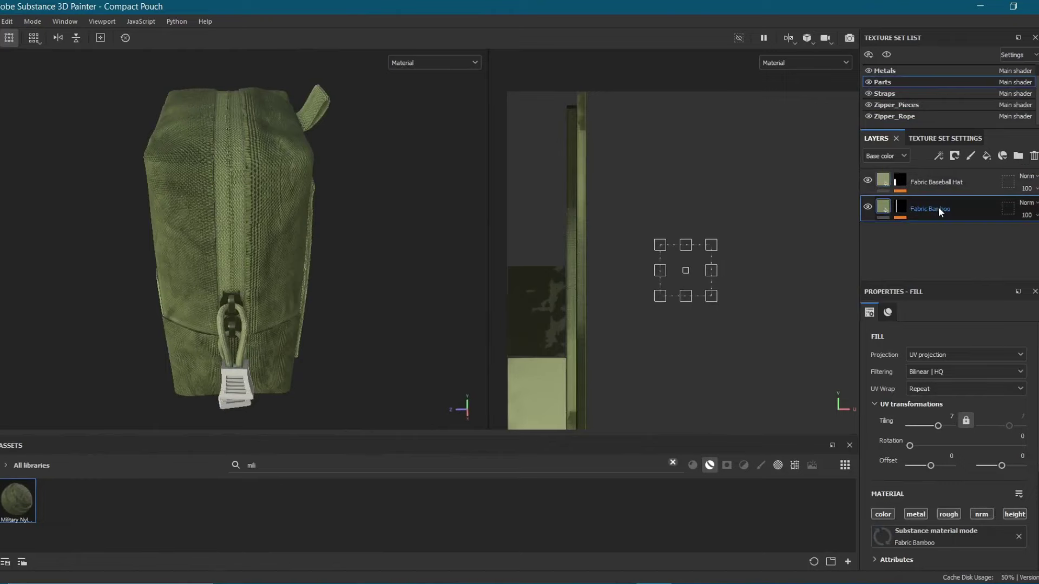
left_click(940, 453)
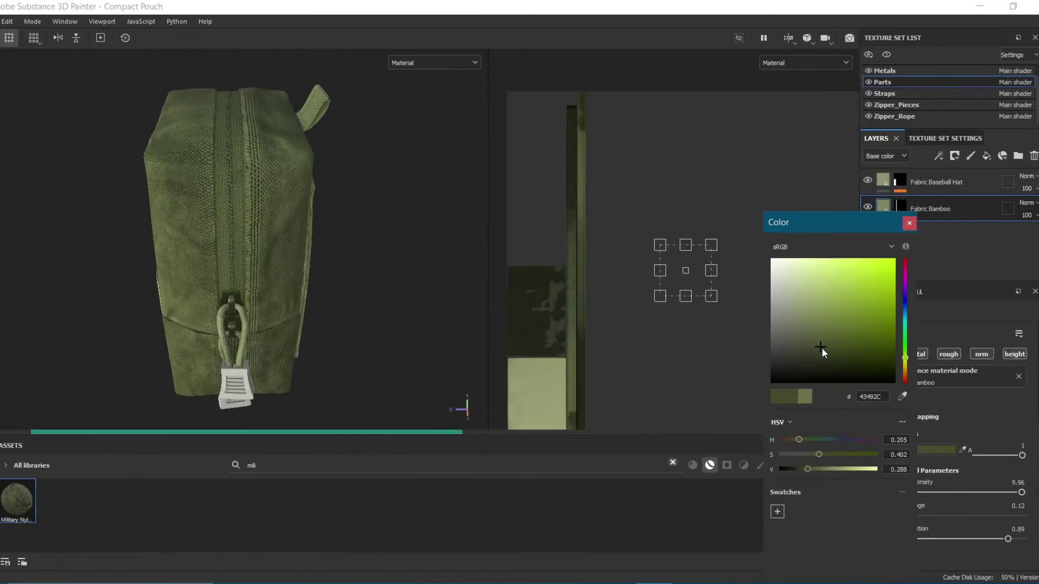
left_click_drag(821, 347, 808, 363)
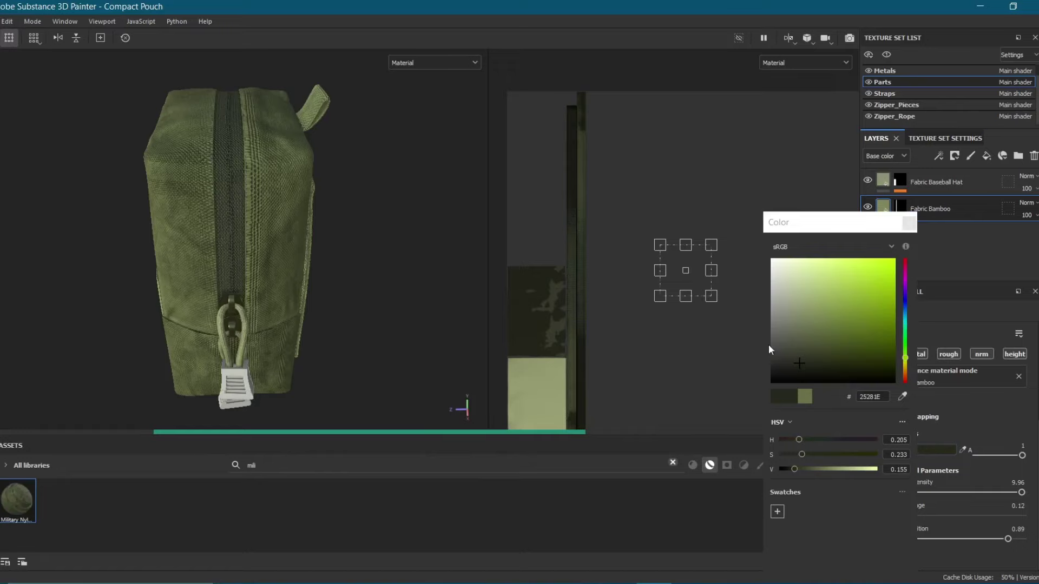
left_click_drag(460, 227, 284, 174, "alt")
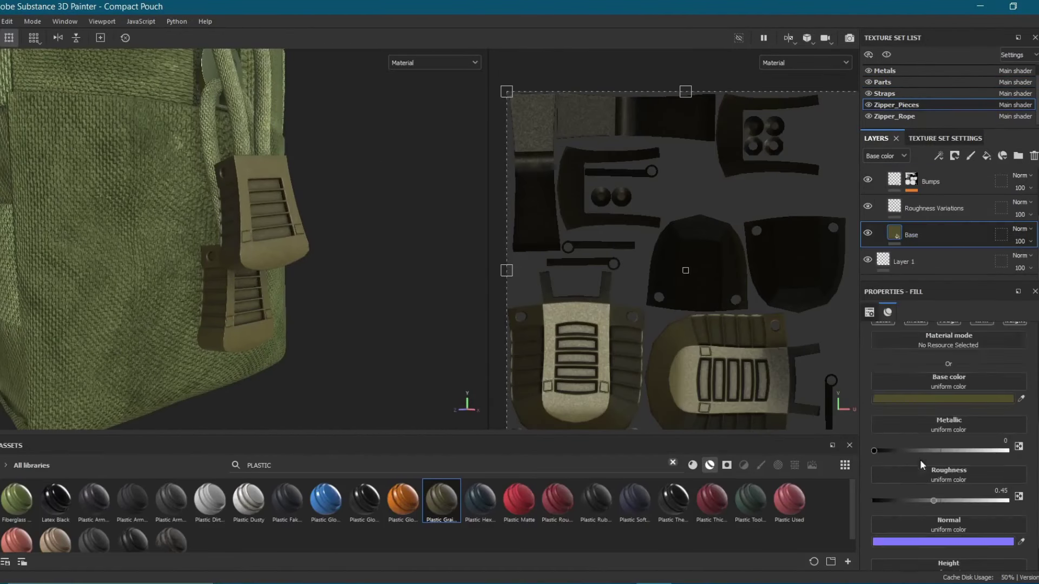
Make the buckle plastic base colour a greener olive.
left_click(944, 399)
left_click(906, 360)
left_click_drag(823, 343, 834, 337)
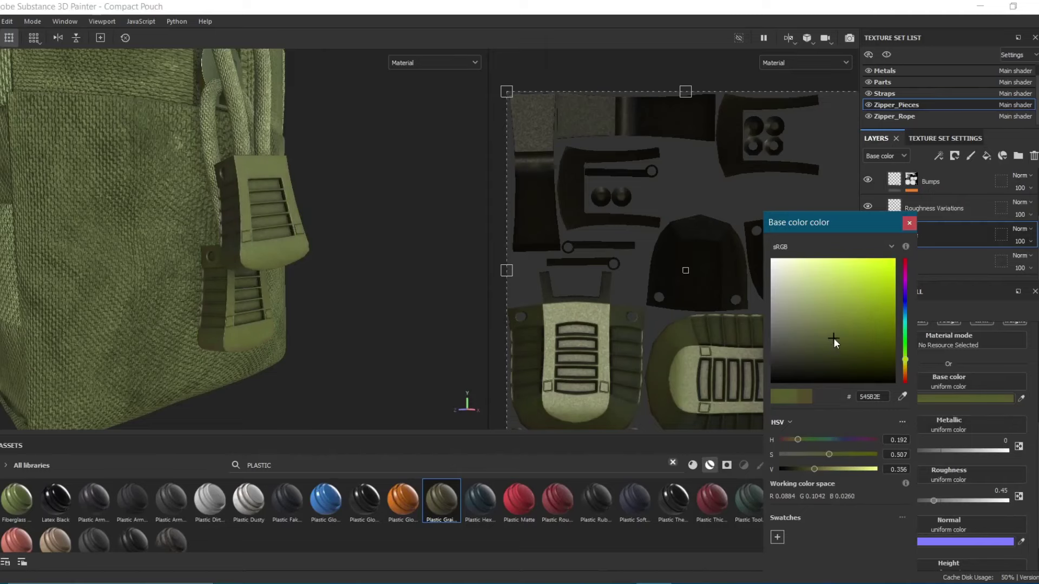
mouse_move(297, 221)
left_mouse_down("alt")
mouse_move(336, 226)
mouse_move(349, 167)
left_mouse_up("alt")
scroll(337, 226, "up", 3)
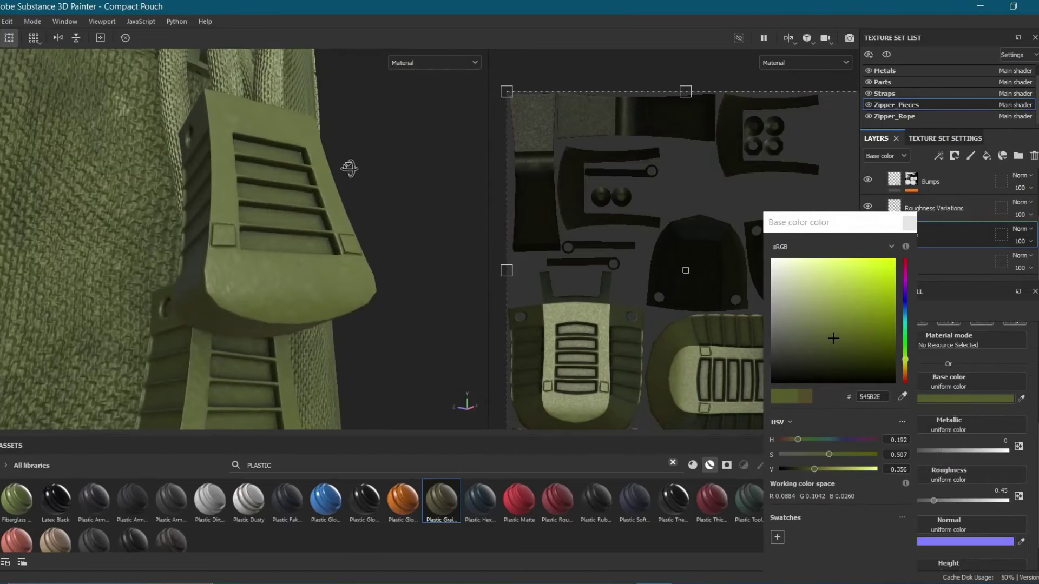
left_click(541, 223)
Add an Edges fill layer with a black mask driven by a Curvature generator.
left_click(986, 157)
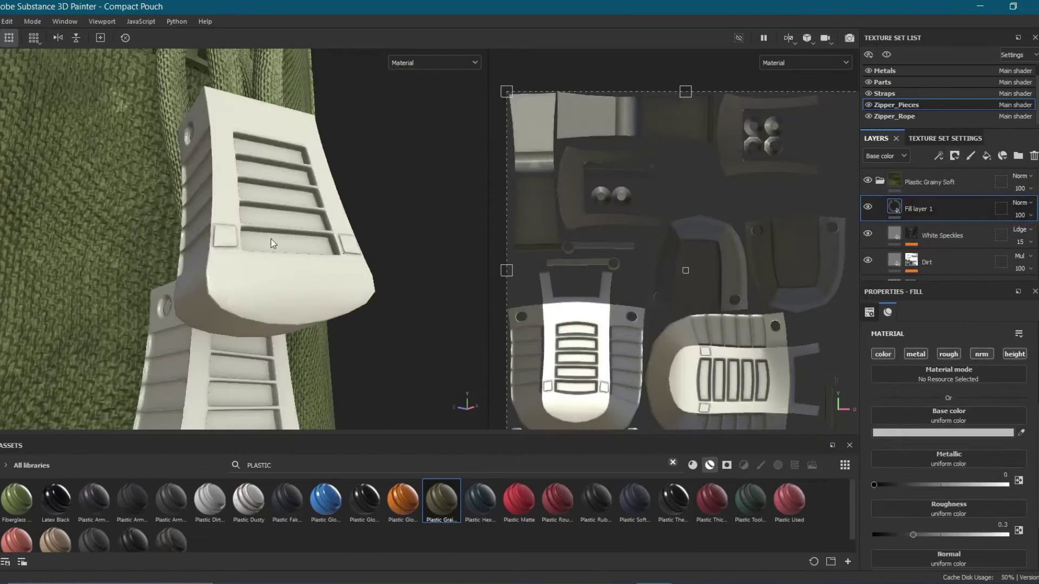
mouse_move(271, 239)
left_mouse_down("alt")
mouse_move(292, 227)
mouse_move(251, 227)
left_mouse_up("alt")
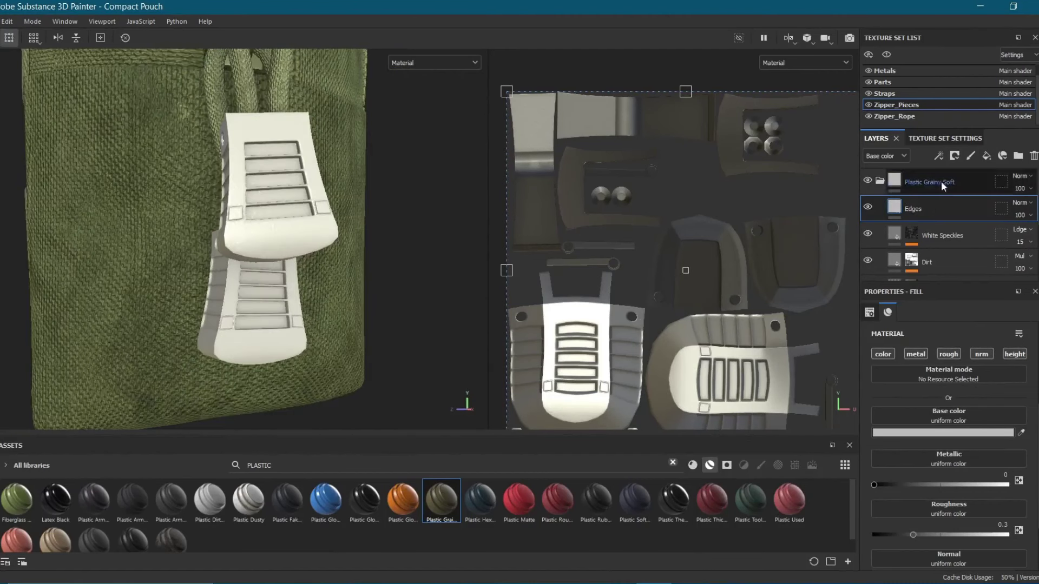
key("4")
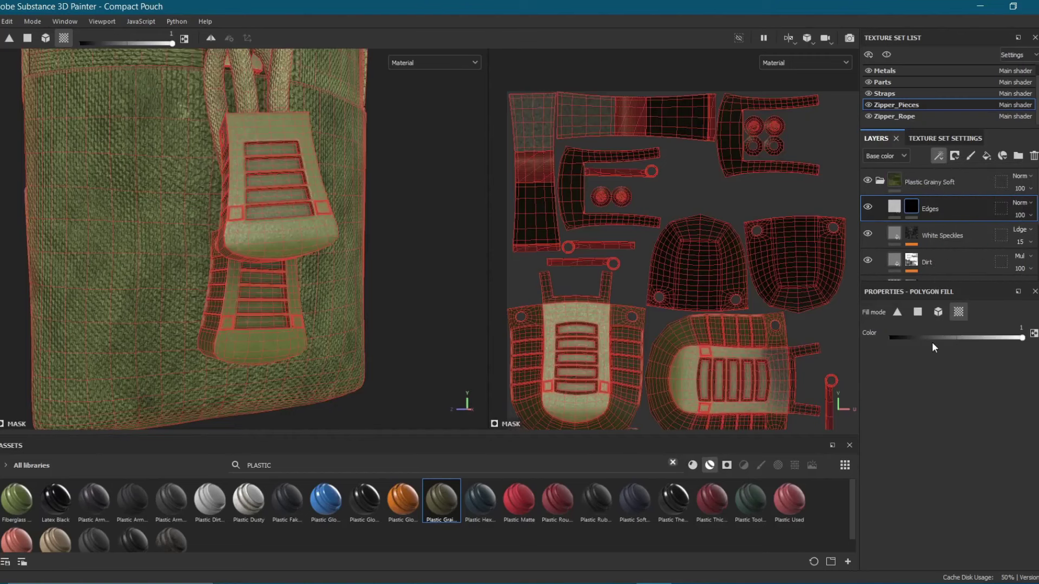
right_click(911, 206)
left_click(953, 336)
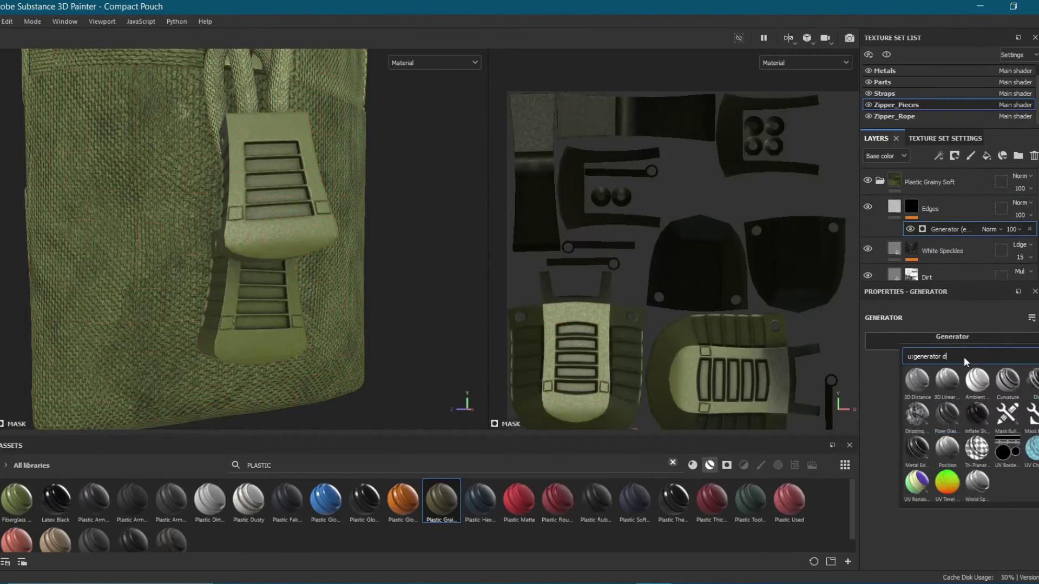
left_click(1031, 381)
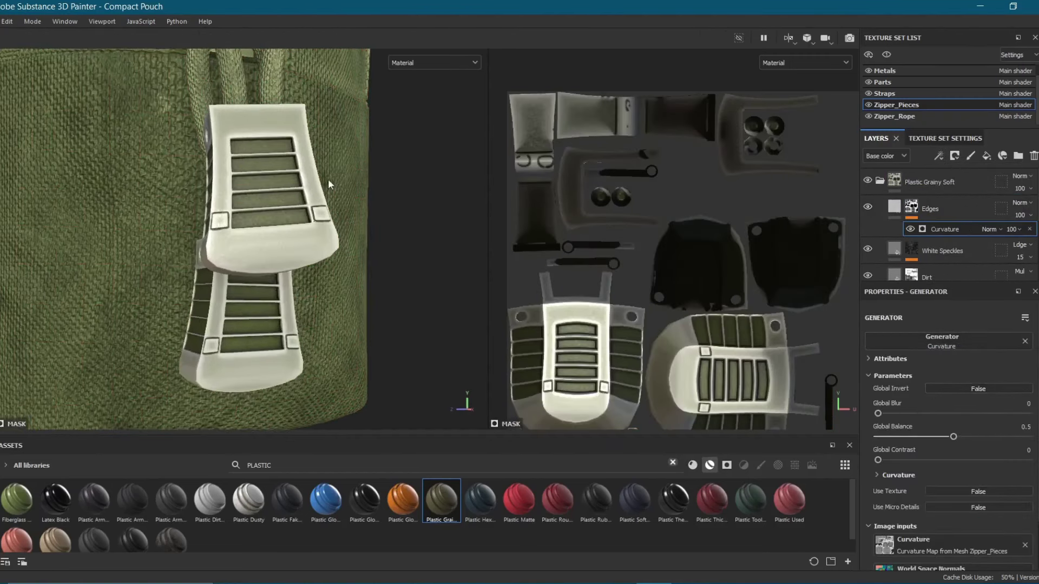
left_click(898, 475)
scroll(922, 398, "down", 4)
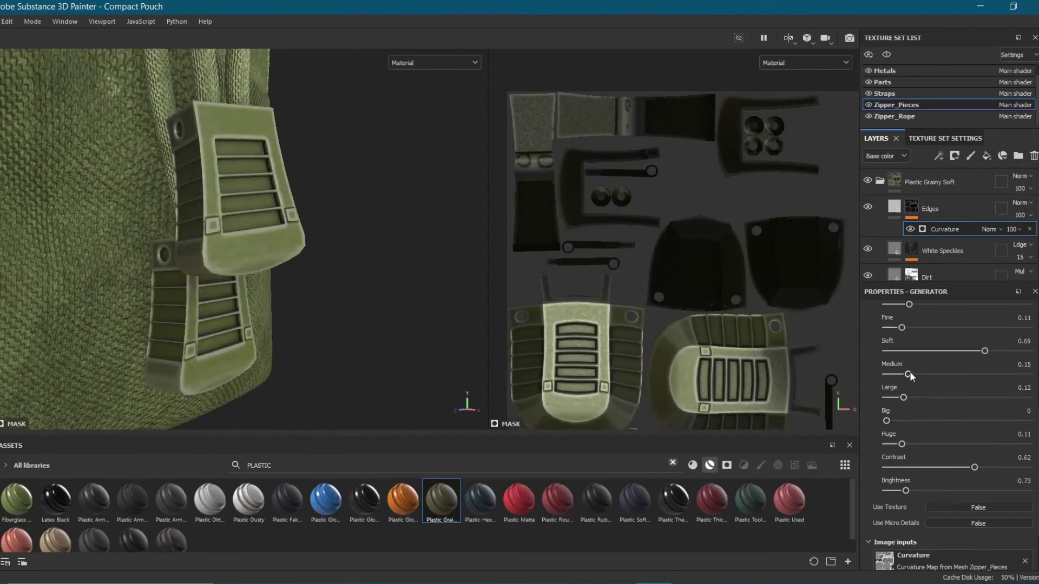
Set the Edges colour to olive green and adjust the curvature Brightness.
left_click(813, 306)
left_click(984, 377)
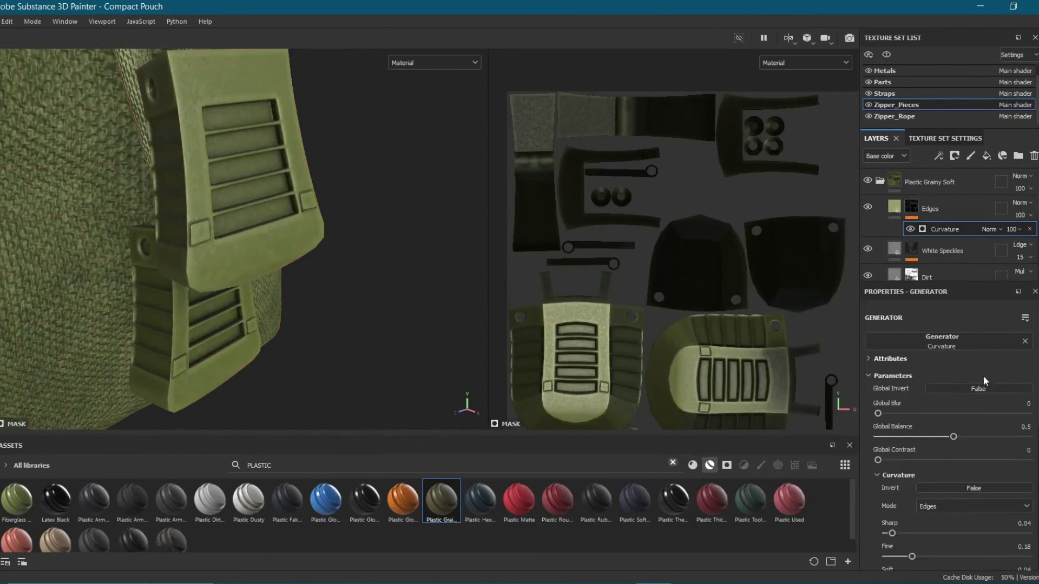
mouse_move(918, 513)
left_mouse_down()
mouse_move(941, 514)
mouse_move(919, 514)
left_mouse_up()
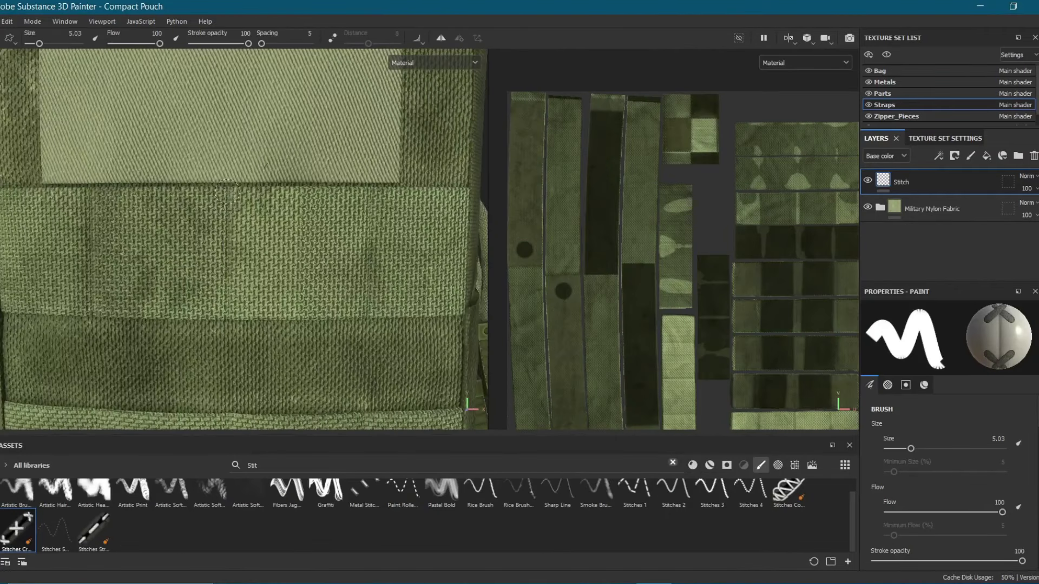
Undo the last stitch stroke and tilt the view to an oblique angle on the strap seam.
scroll(227, 190, "up", 2)
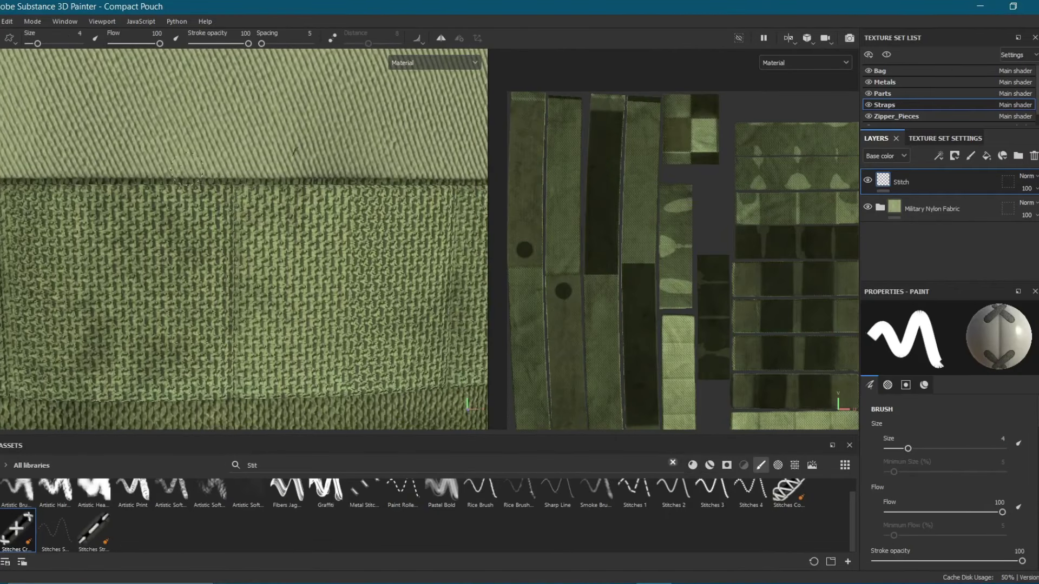
key("ctrl+z")
scroll(929, 489, "down", 2)
scroll(273, 214, "down", 3)
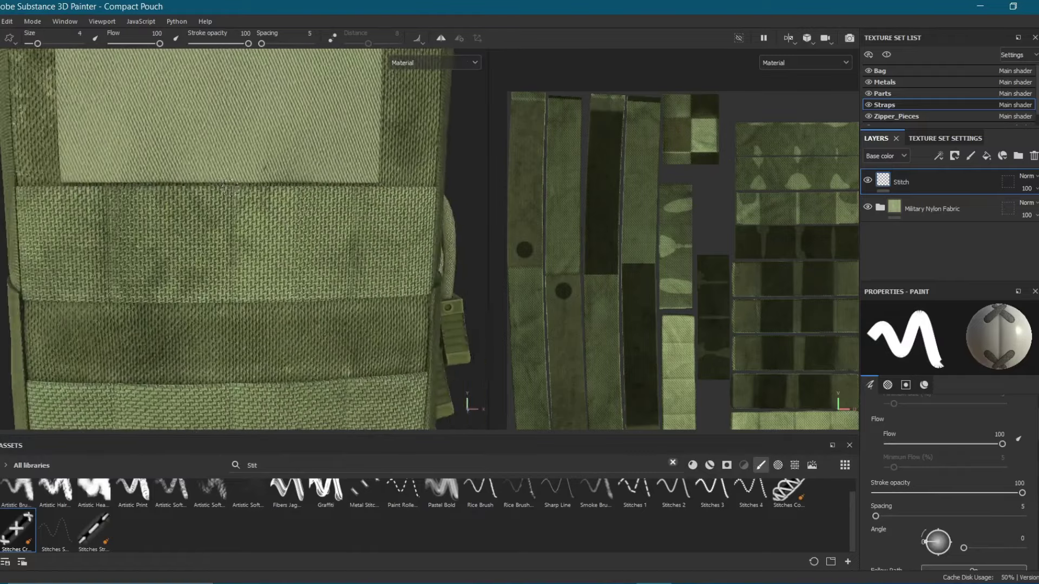
scroll(273, 214, "up", 3)
scroll(273, 198, "up", 2)
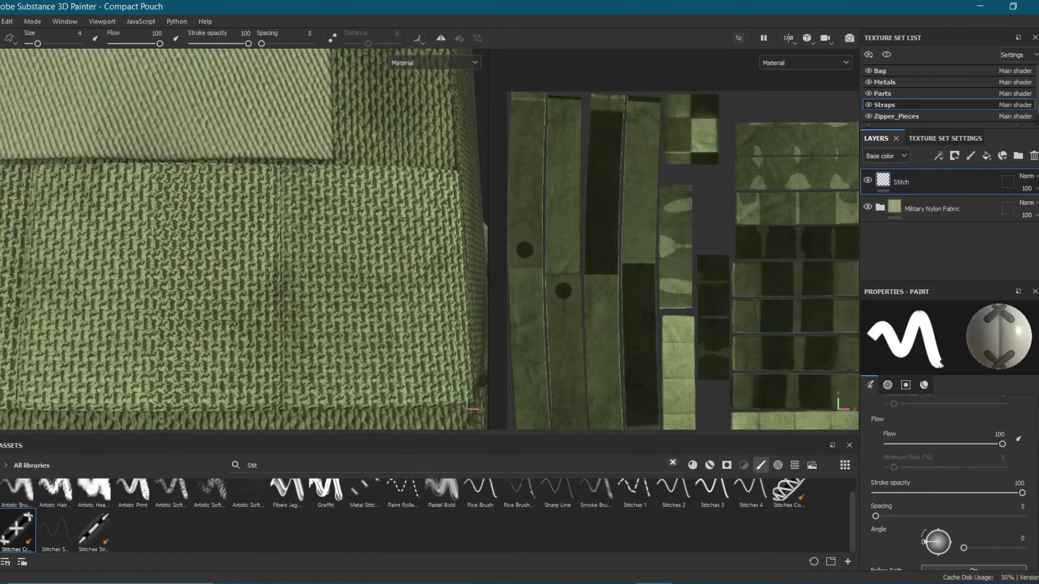
scroll(274, 208, "down", 3)
scroll(288, 216, "up", 2)
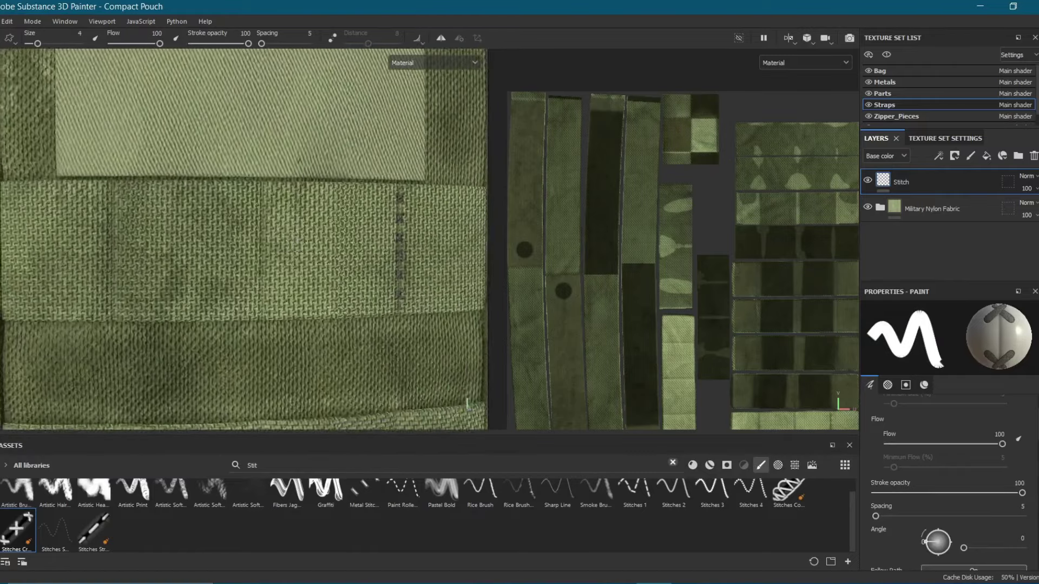
scroll(273, 166, "up", 2)
scroll(265, 379, "down", 3)
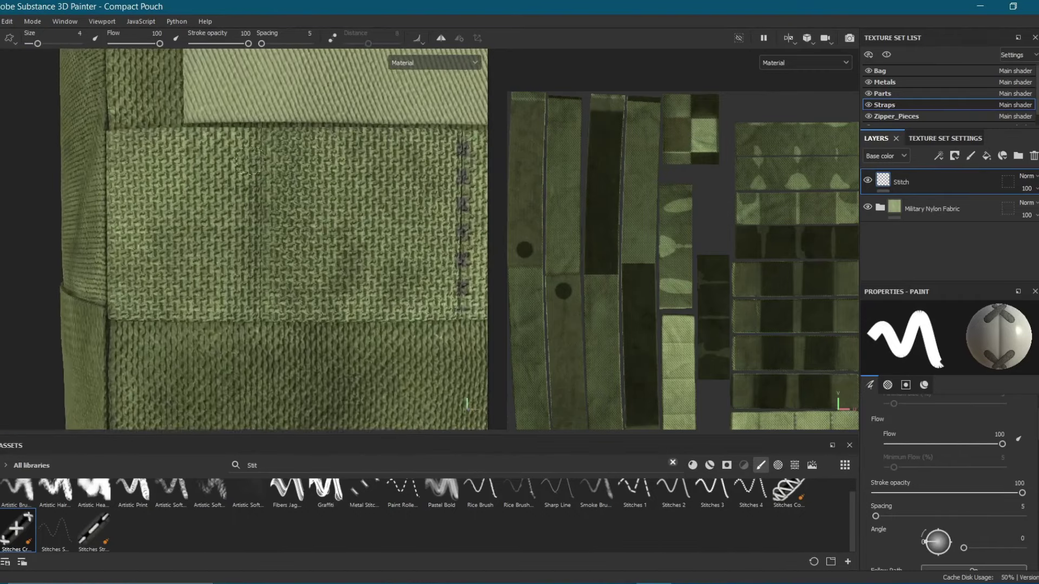
scroll(257, 305, "up", 3)
scroll(256, 304, "down", 2)
scroll(248, 168, "up", 2)
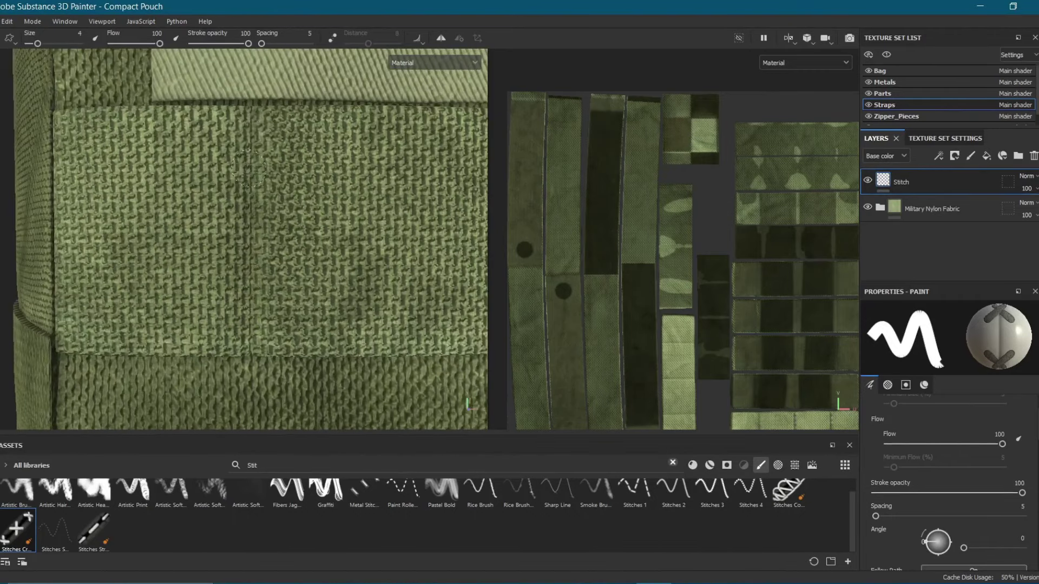
scroll(247, 329, "down", 3)
scroll(246, 329, "up", 3)
mouse_move(247, 329)
left_mouse_down("alt")
mouse_move(236, 138)
mouse_move(263, 186)
mouse_move(241, 181)
left_mouse_up("alt")
Paint a vertical row of cross-stitches down the strap seam on the Stitch layer.
scroll(238, 375, "down", 5)
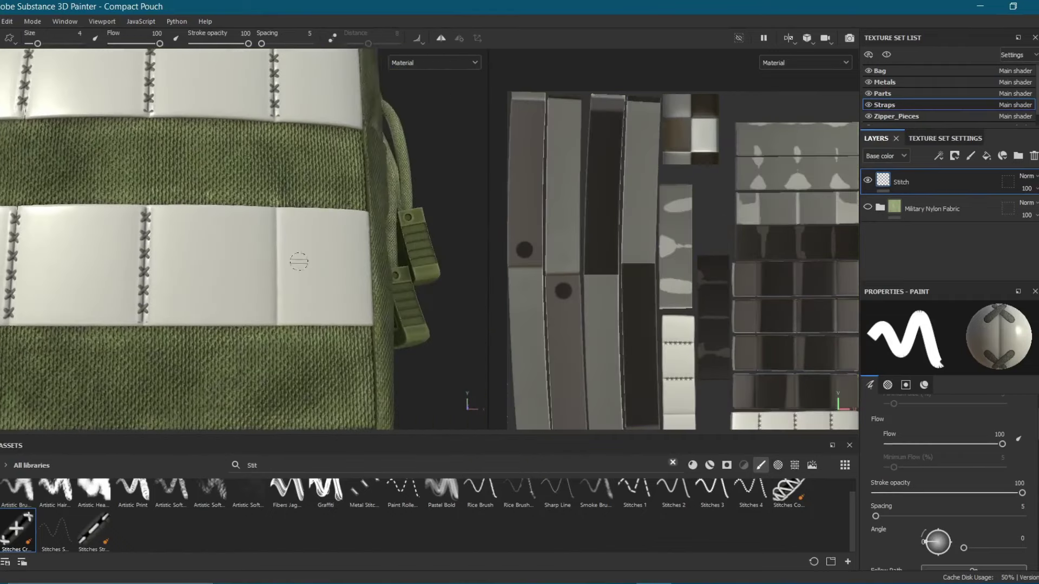
scroll(239, 376, "up", 5)
scroll(261, 195, "down", 4)
scroll(261, 196, "up", 4)
scroll(261, 196, "up", 3)
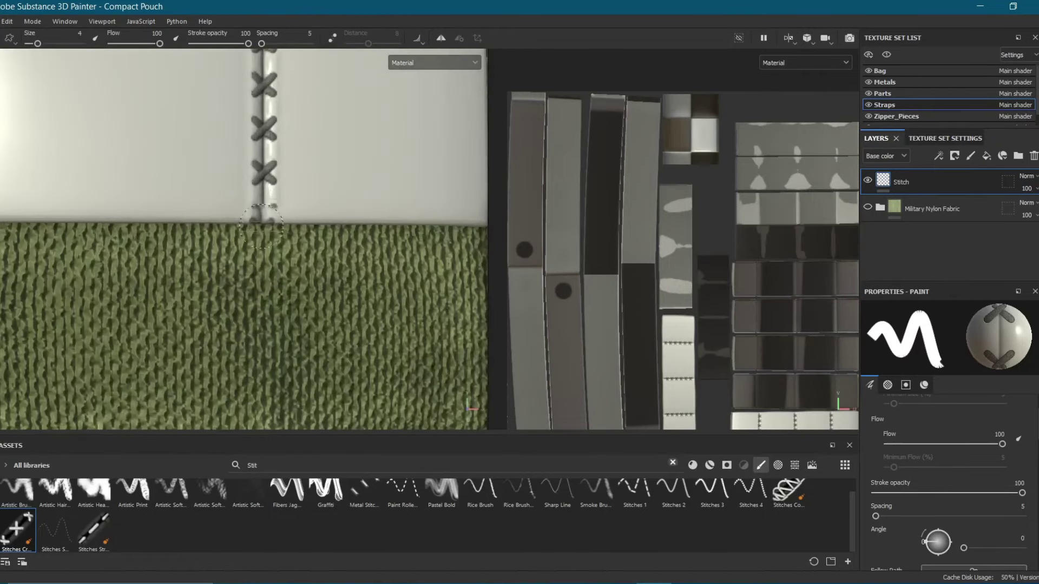
scroll(262, 192, "down", 3)
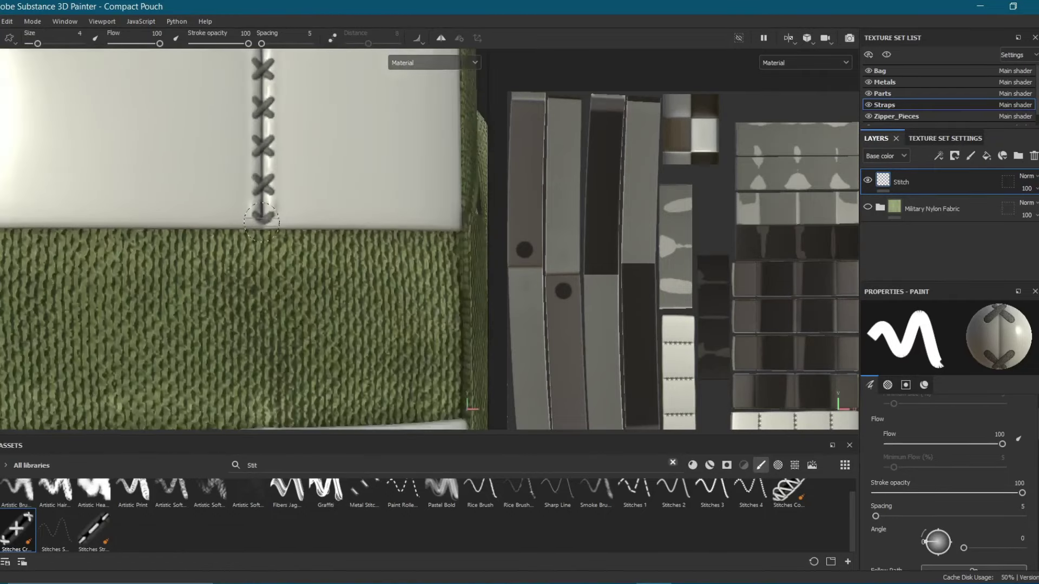
mouse_move(262, 192)
left_mouse_down("alt")
mouse_move(211, 227)
mouse_move(232, 271)
mouse_move(269, 207)
mouse_move(292, 211)
left_mouse_up("alt")
scroll(211, 227, "up", 3)
scroll(209, 222, "down", 2)
scroll(233, 271, "down", 2)
scroll(233, 271, "down", 3)
scroll(269, 207, "up", 3)
scroll(723, 212, "up", 2)
scroll(723, 212, "up", 3)
left_click_drag(723, 212, 726, 371)
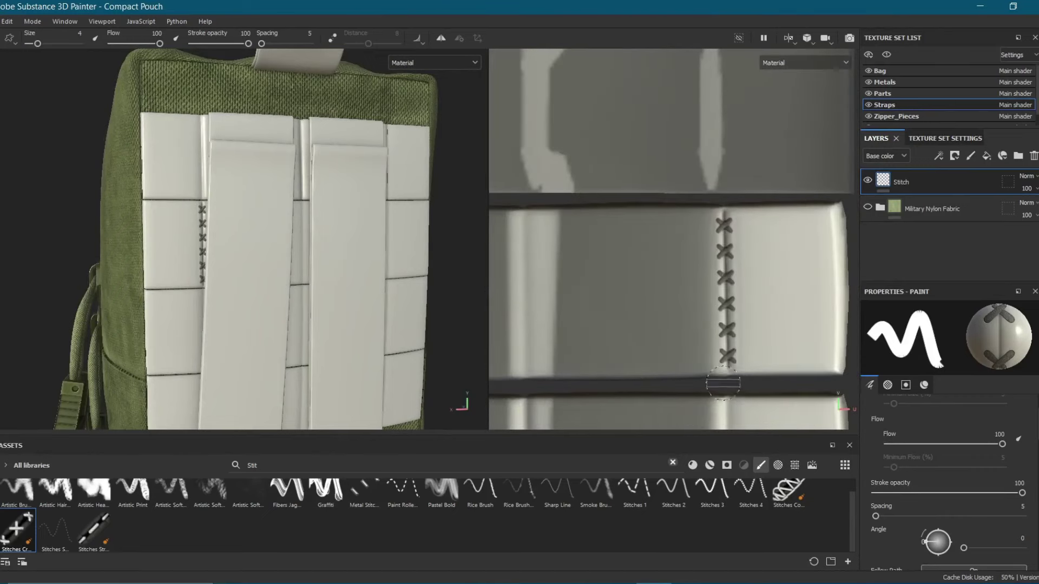
middle_click_drag(726, 370, 726, 191)
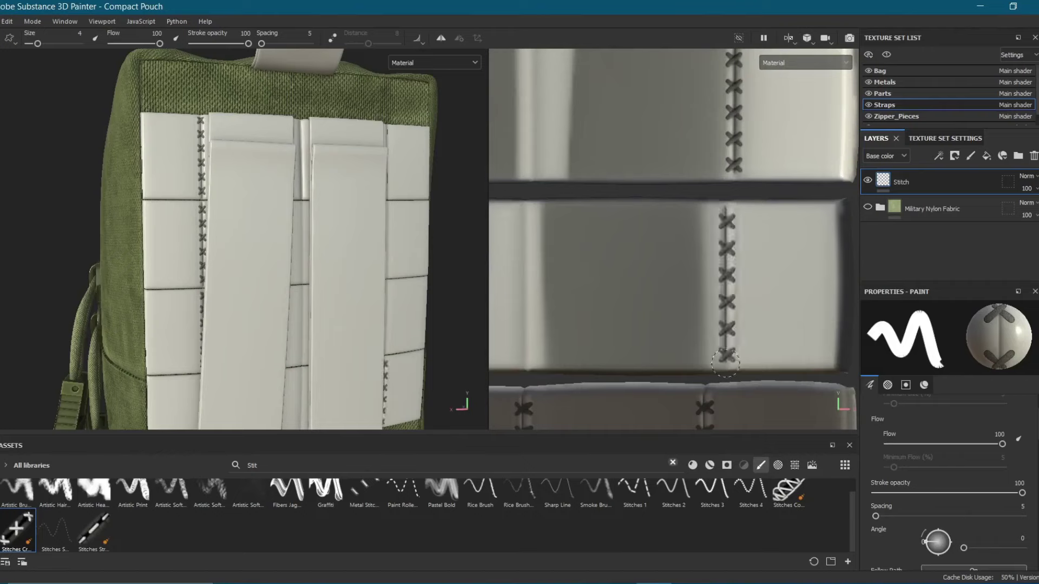
Add cross-stitch rows along the middle and upper middle straps in the UV view, filling gaps.
middle_click_drag(725, 362, 648, 284)
scroll(652, 115, "down", 2)
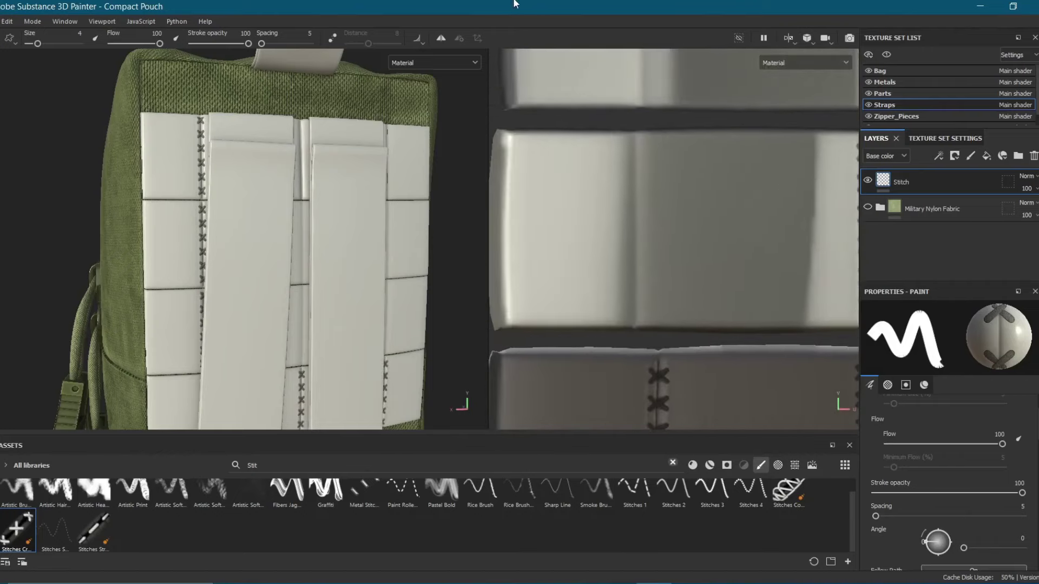
middle_click_drag(636, 142, 593, 177)
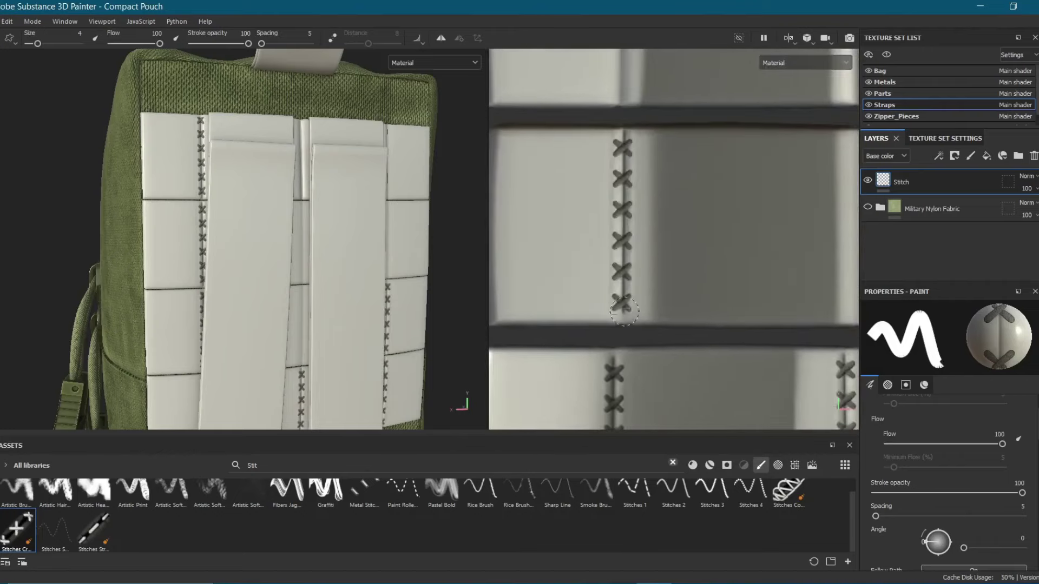
left_click_drag(614, 272, 612, 163)
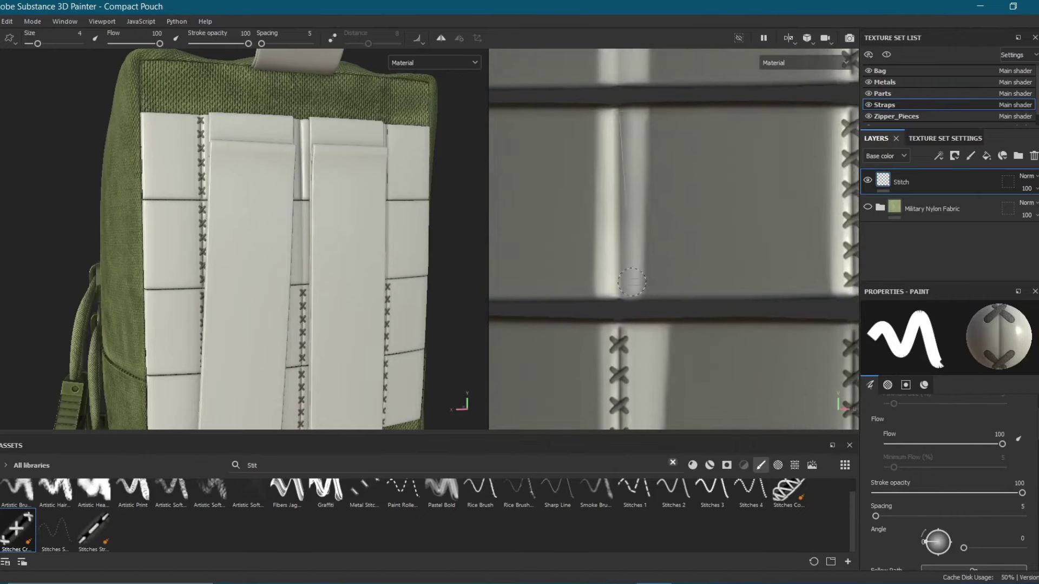
middle_click_drag(619, 163, 628, 180)
left_click_drag(630, 360, 614, 168)
middle_click_drag(615, 168, 601, 136)
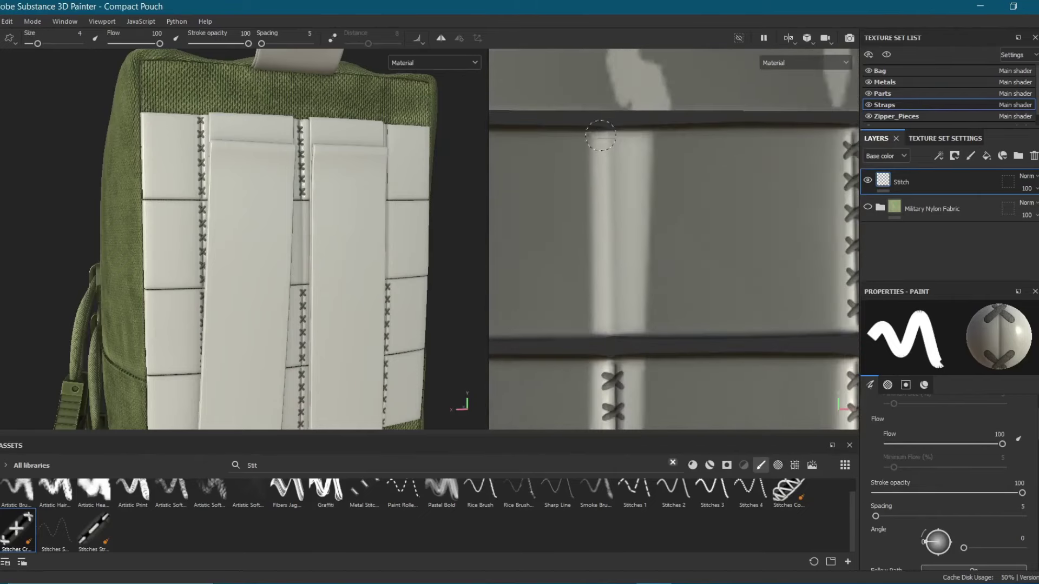
left_click_drag(610, 297, 611, 125)
Orbit the pouch to a three-quarter view to inspect the stitched straps.
scroll(611, 163, "down", 3)
scroll(622, 243, "up", 3)
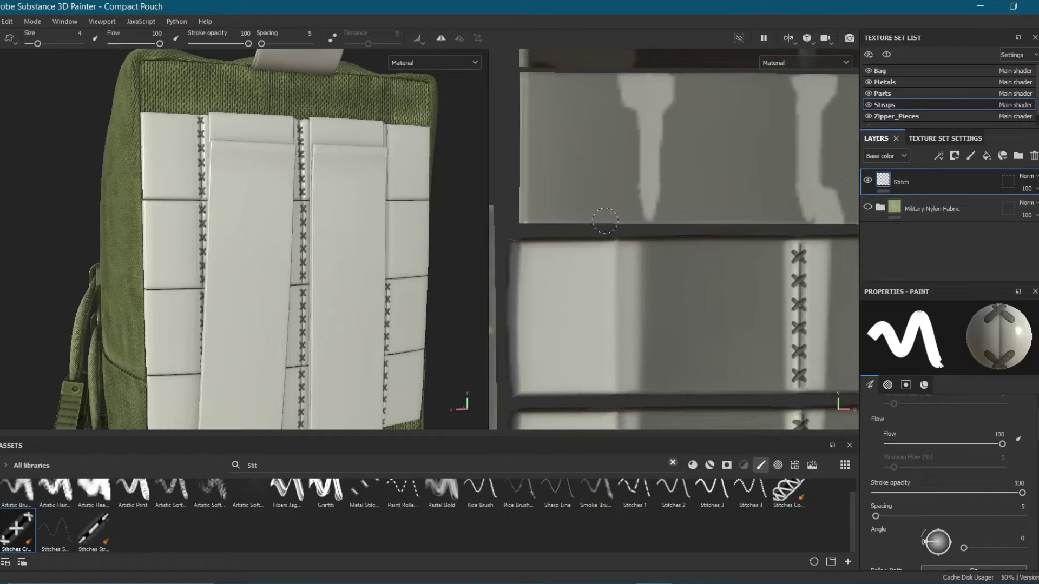
scroll(643, 287, "up", 2)
scroll(625, 304, "down", 3)
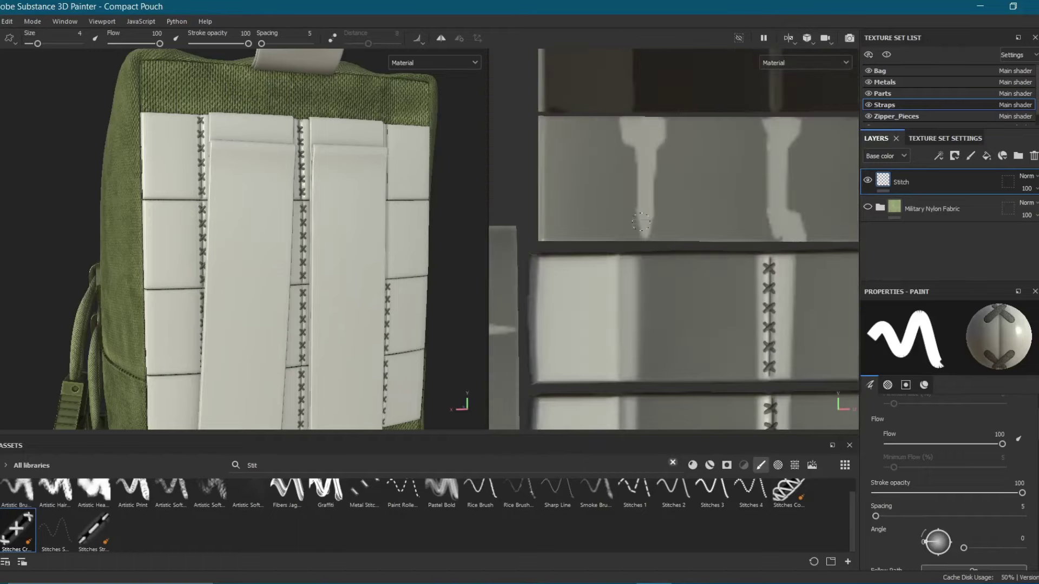
scroll(620, 172, "up", 3)
left_click_drag(324, 244, 352, 163, "alt")
scroll(353, 112, "up", 5)
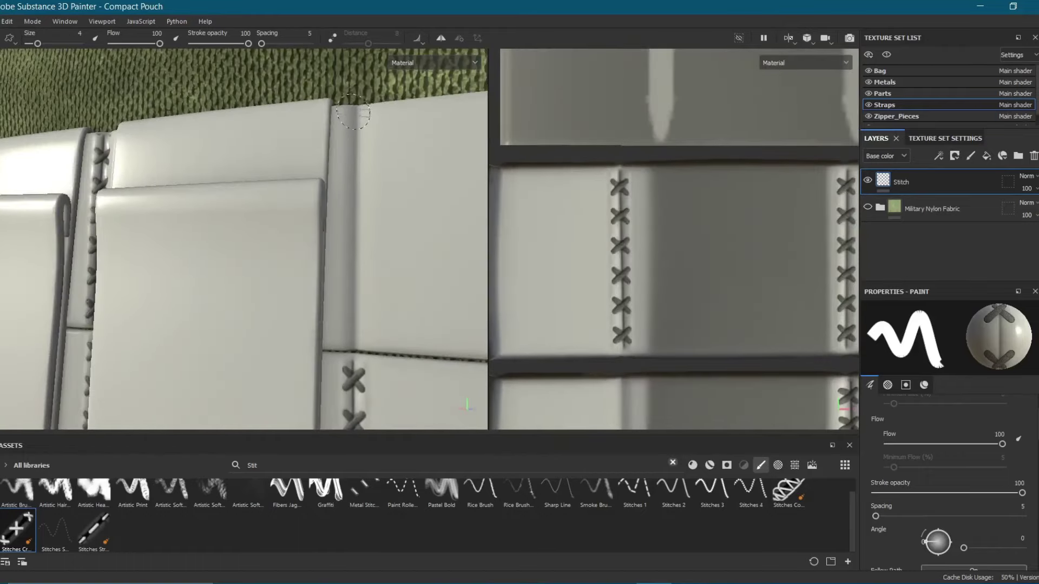
scroll(353, 328, "down", 5)
mouse_move(352, 251)
left_mouse_down("alt")
mouse_move(471, 213)
mouse_move(282, 221)
left_mouse_up("alt")
scroll(787, 166, "down", 3)
scroll(788, 166, "down", 2)
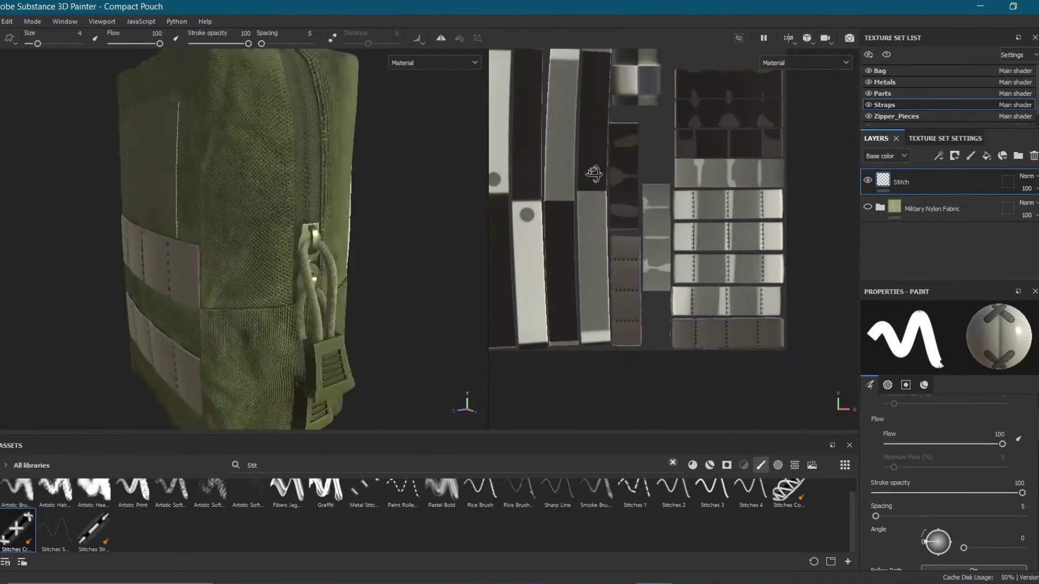
scroll(283, 222, "up", 3)
scroll(283, 222, "down", 2)
Switch to the Parts texture set and test, then undo, a stitch stroke on the patch.
left_click(882, 93)
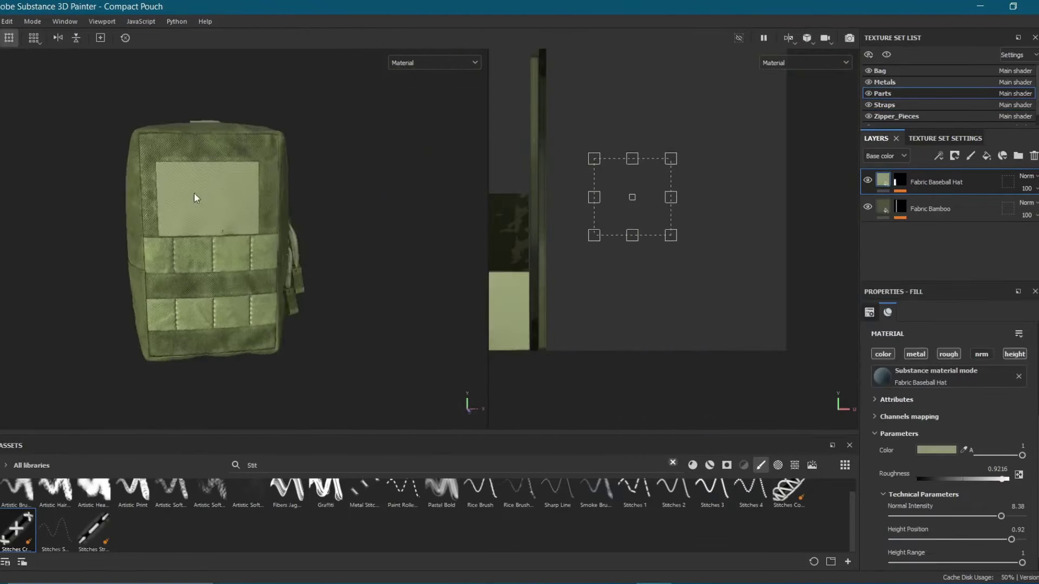
scroll(193, 192, "up", 4)
right_click(945, 185)
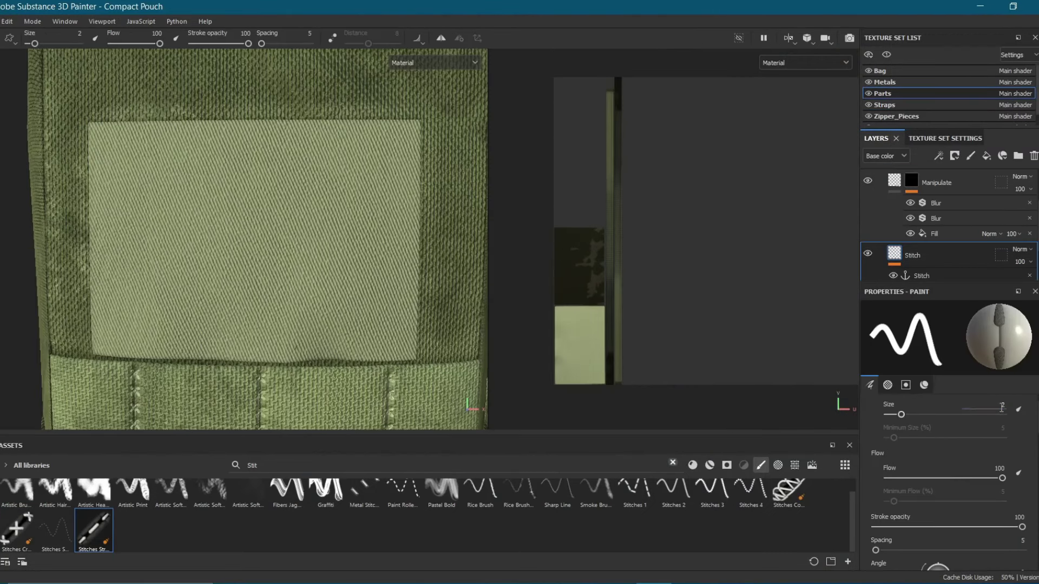
left_click_drag(407, 142, 342, 281)
key("ctrl+z")
scroll(375, 146, "down", 1)
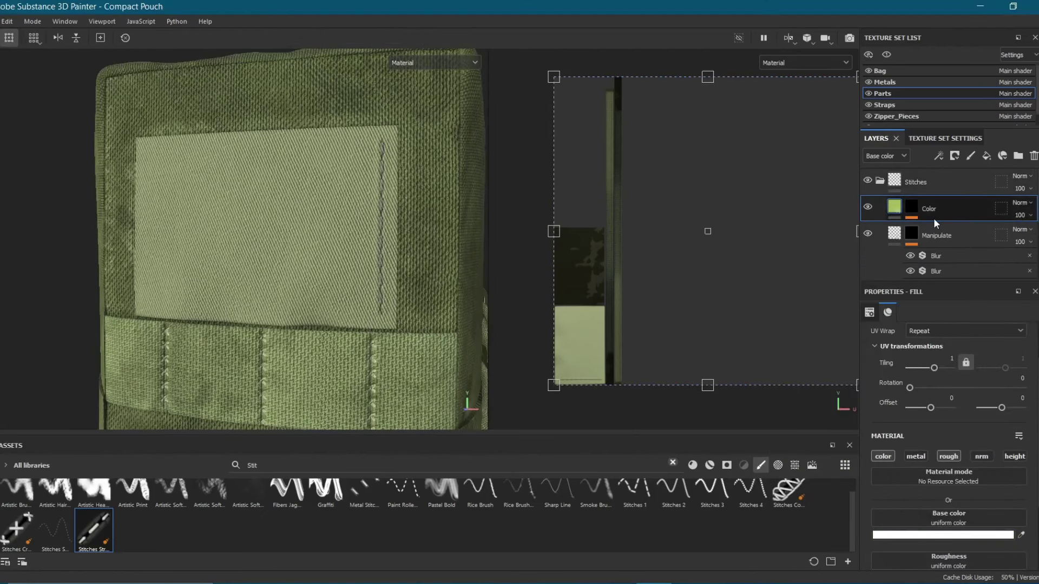
Make the Stitch paint layer active and stitch along the patch's top edge.
left_click(938, 229)
left_click(973, 502)
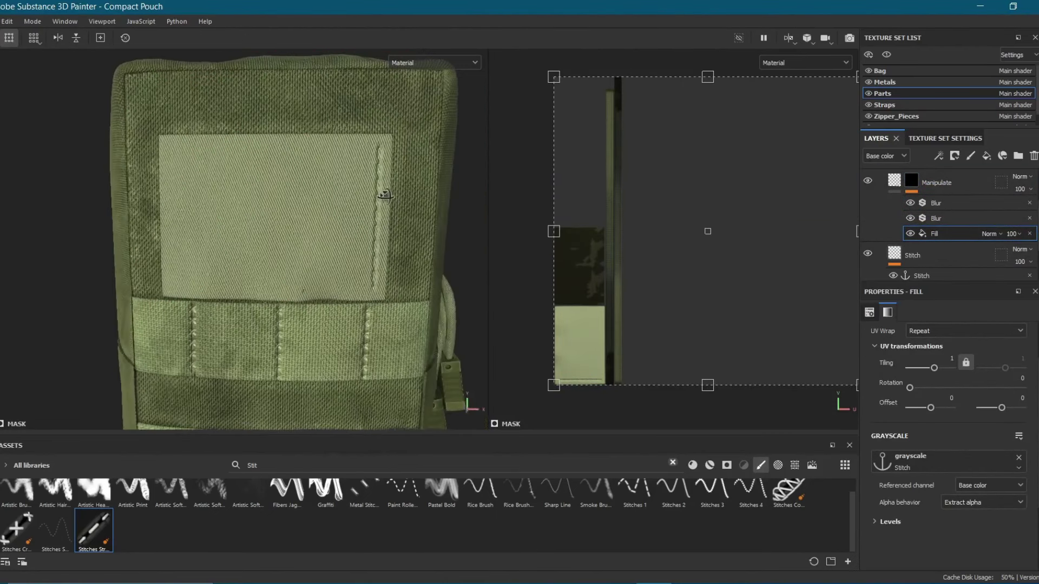
scroll(923, 213, "down", 2)
left_click(920, 196)
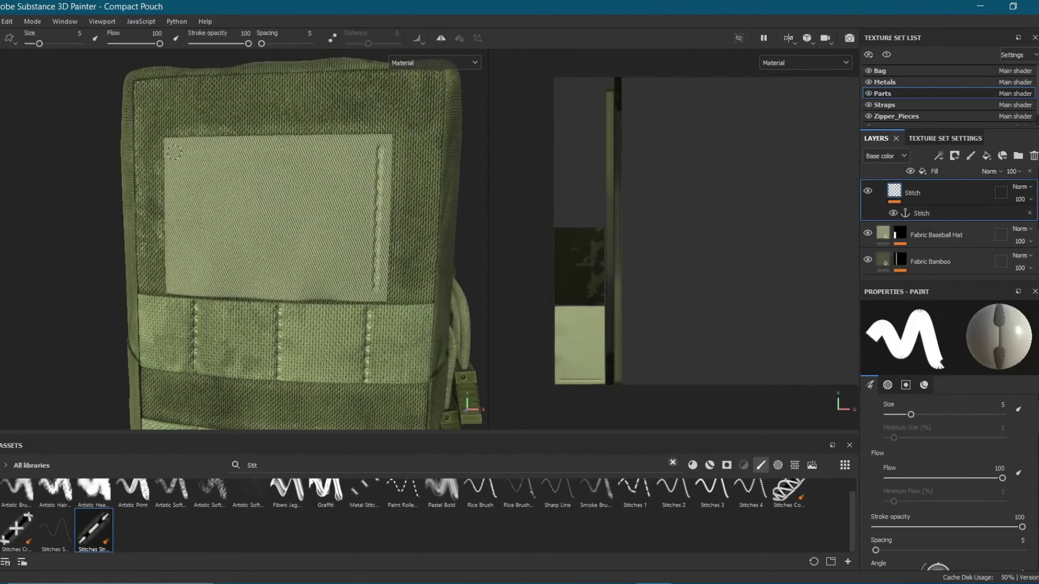
left_click_drag(173, 152, 378, 147)
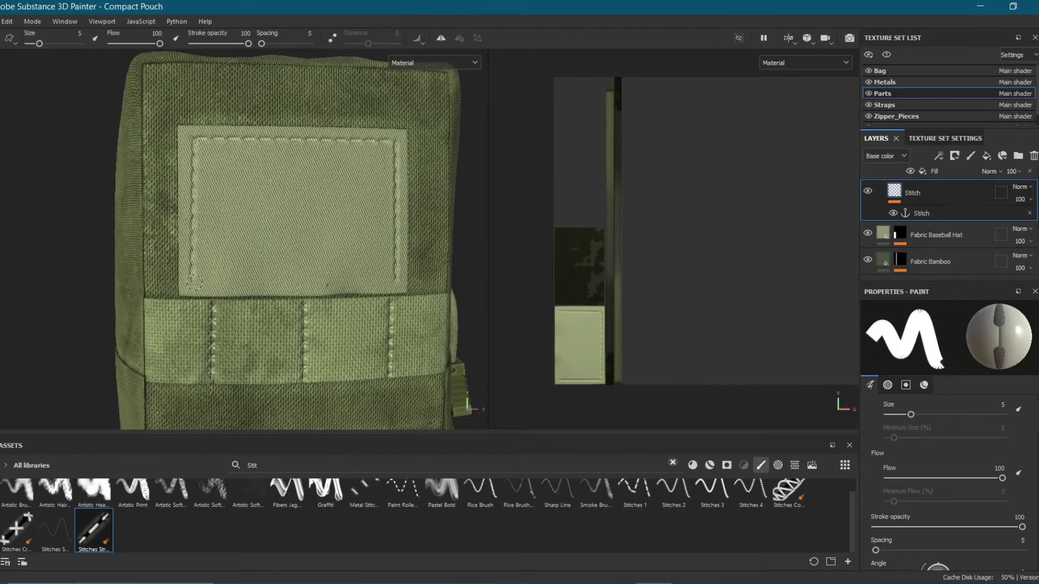
Using the reference photo, add two diagonal stitches forming an X across the patch.
left_click_drag(308, 202, 379, 206, "alt")
key("alt+Tab")
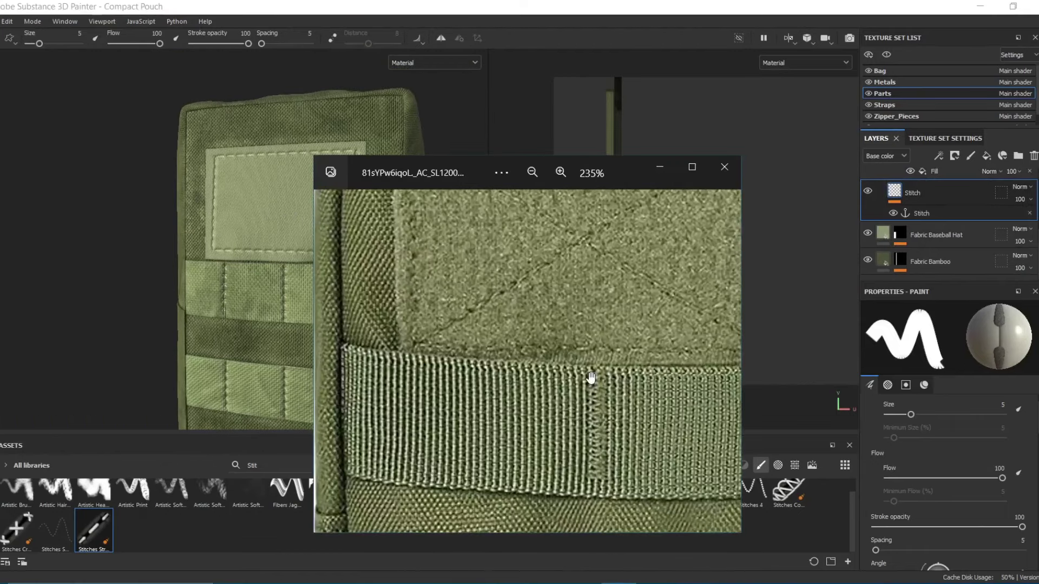
scroll(591, 377, "down", 3)
key("alt+Tab")
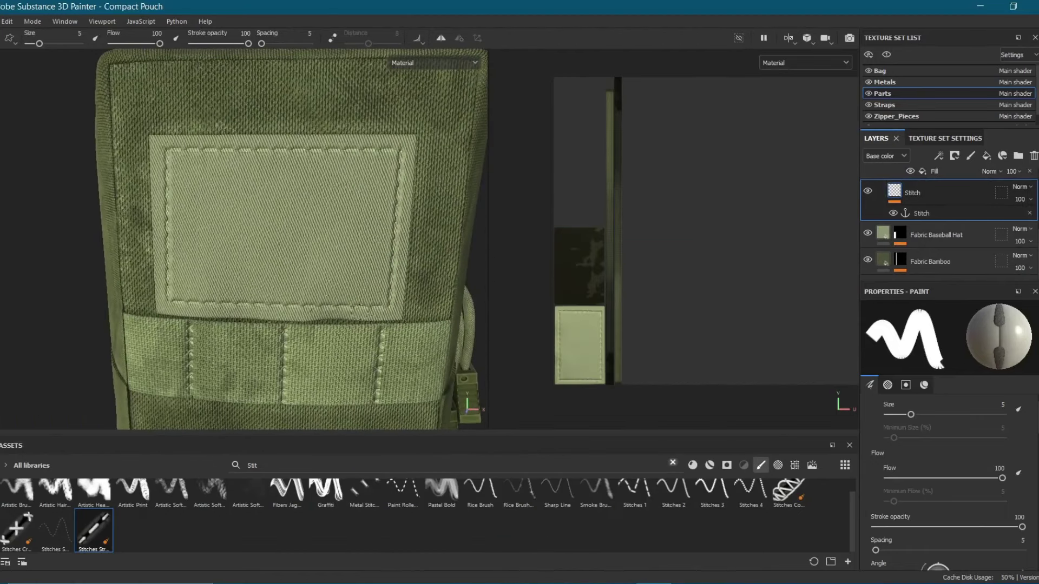
scroll(280, 217, "down", 3)
left_click(341, 148)
left_click(207, 291, "shift")
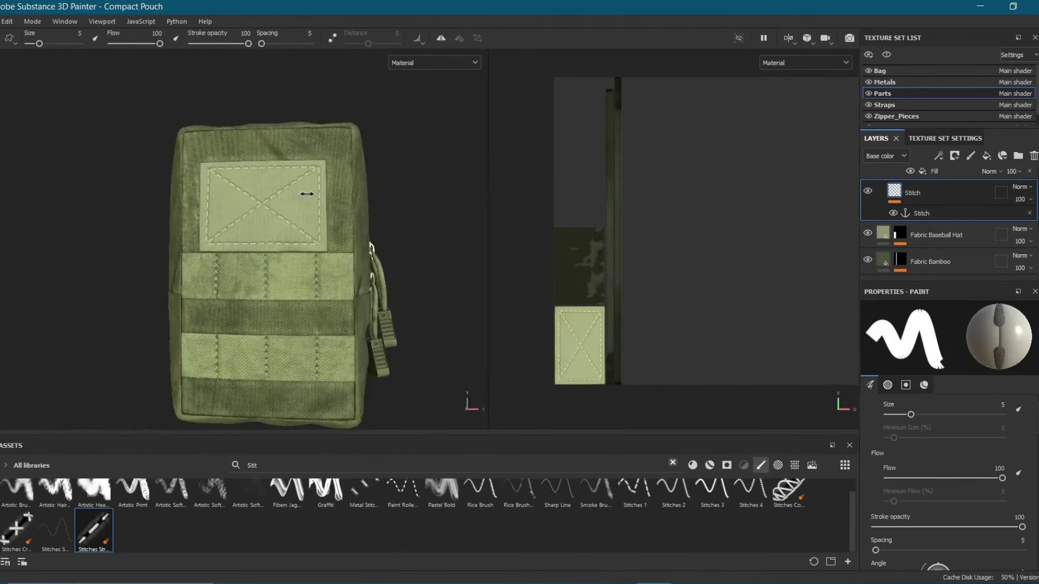
scroll(280, 70, "up", 5)
scroll(244, 233, "down", 3)
scroll(244, 232, "down", 5)
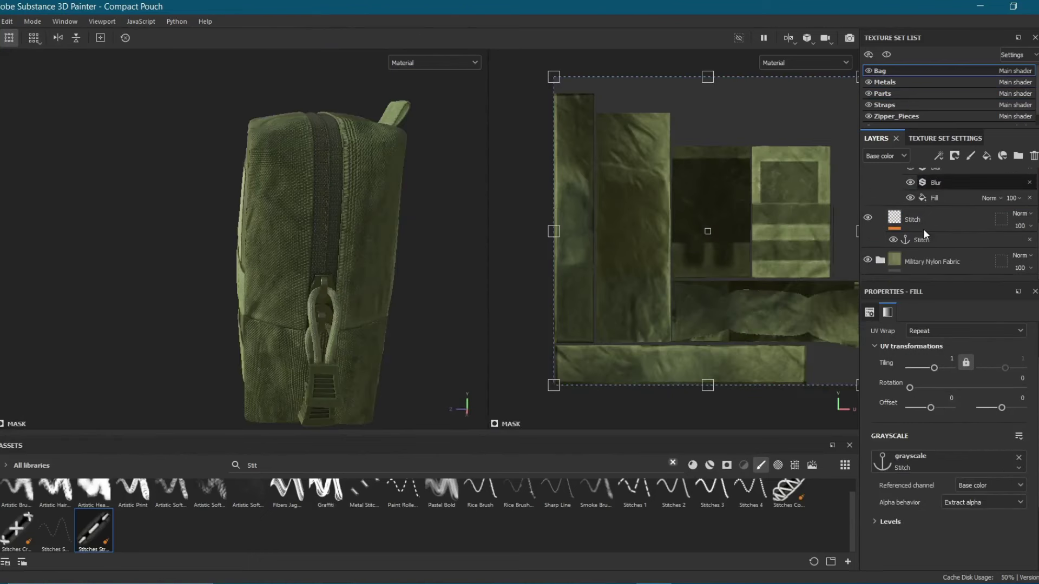
On the bag's Stitch layer, replace misplaced lines with a horizontal stitch line across the body panel.
left_click(923, 229)
scroll(300, 152, "up", 3)
scroll(299, 152, "down", 3)
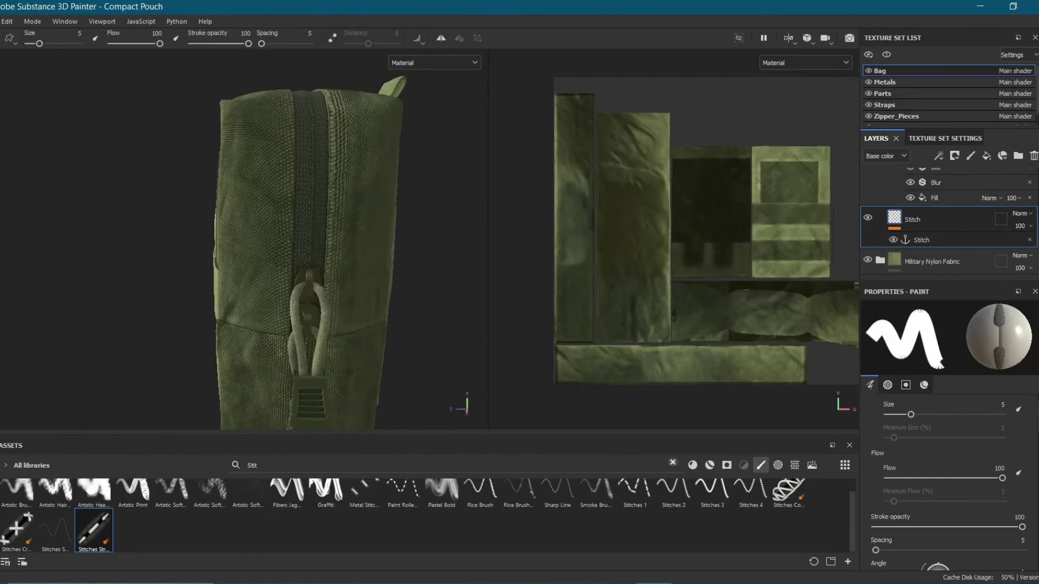
scroll(680, 174, "up", 2)
scroll(696, 115, "up", 2)
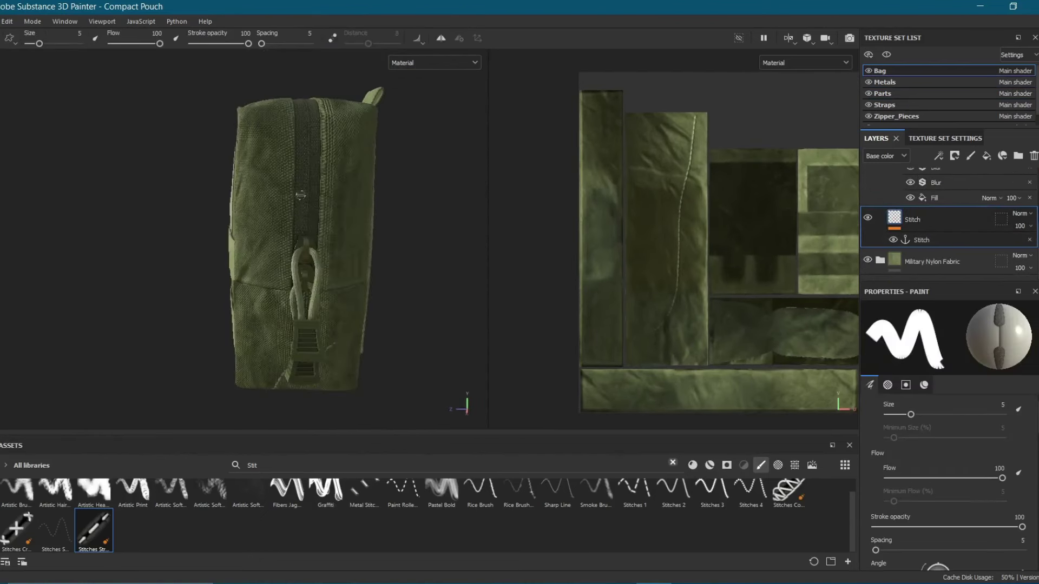
key("ctrl+z")
scroll(550, 153, "up", 5)
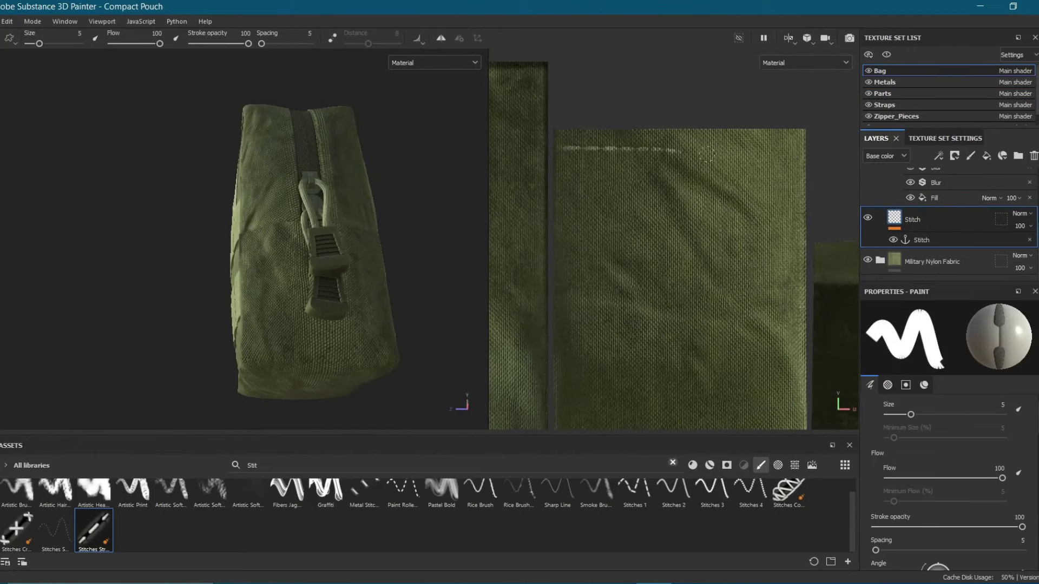
scroll(707, 154, "down", 3)
scroll(336, 197, "up", 3)
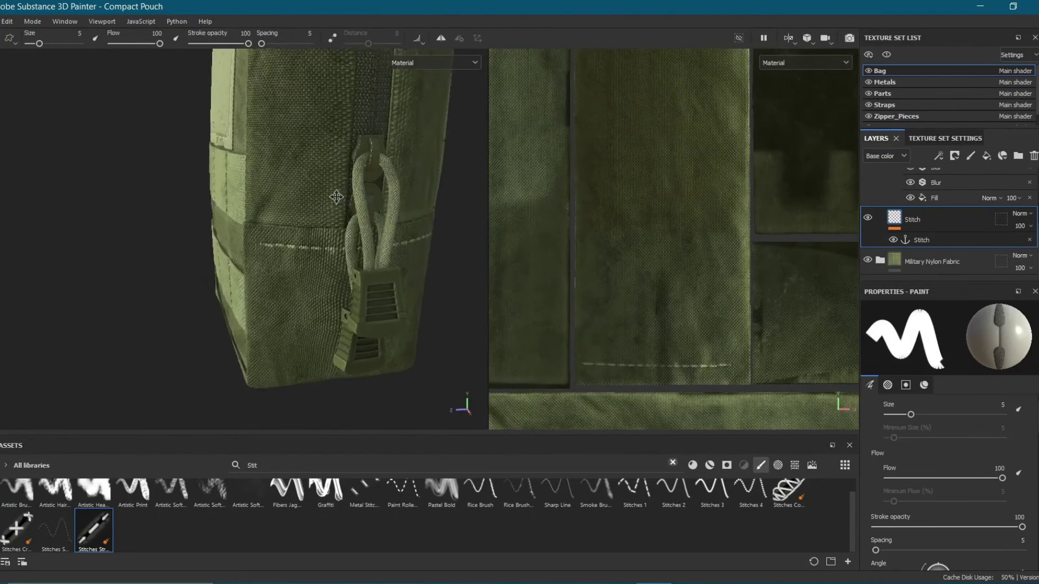
key("ctrl+z")
left_click_drag(590, 285, 830, 281)
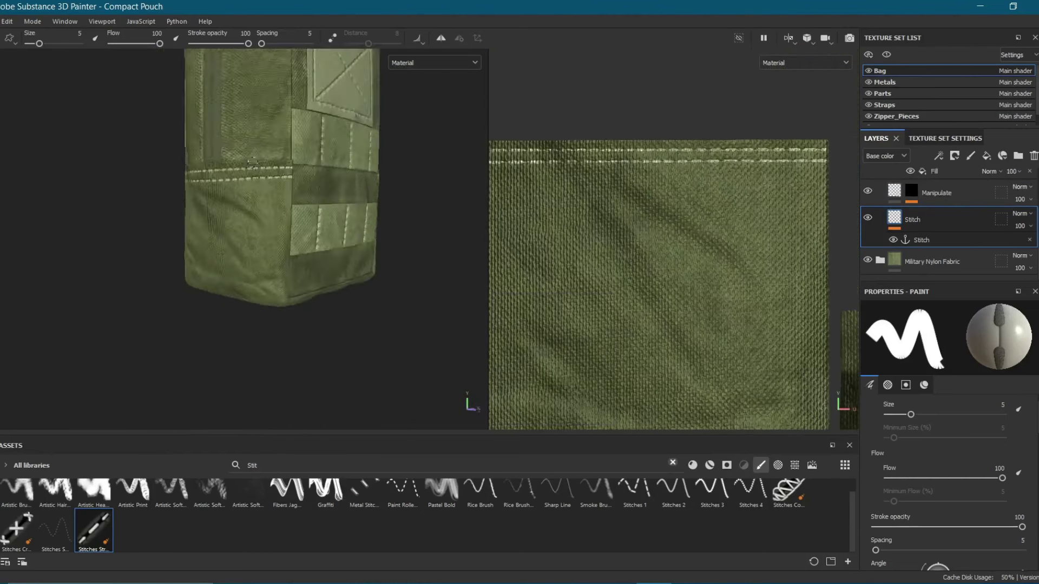
Stitch a straight dashed line down the left zipper seam on the pouch top.
mouse_move(322, 174)
left_mouse_down("alt")
mouse_move(347, 227)
mouse_move(242, 215)
left_mouse_up("alt")
scroll(614, 226, "down", 3)
scroll(614, 225, "down", 2)
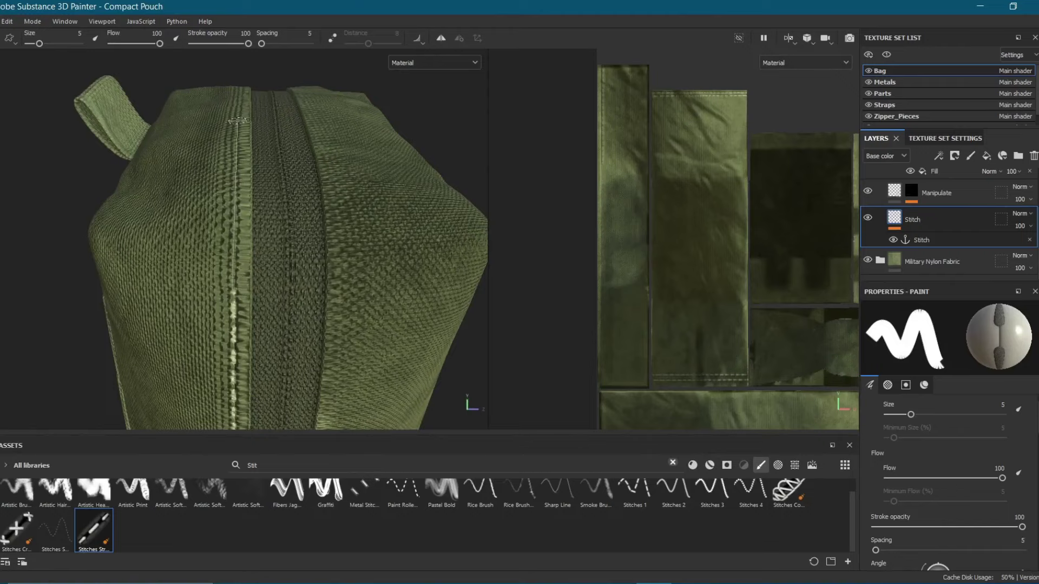
mouse_move(237, 120)
left_mouse_down("alt")
mouse_move(124, 118)
mouse_move(243, 216)
mouse_move(253, 170)
left_mouse_up("alt")
mouse_move(250, 355)
left_mouse_down("alt")
mouse_move(287, 280)
mouse_move(252, 126)
left_mouse_up("alt")
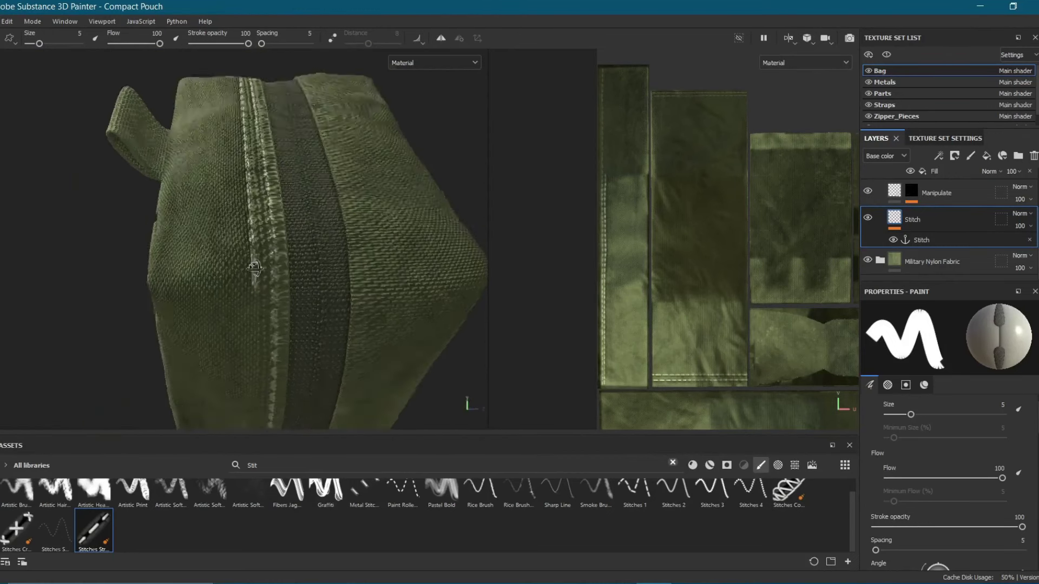
mouse_move(252, 342)
left_mouse_down("alt")
mouse_move(238, 266)
mouse_move(287, 229)
left_mouse_up("alt")
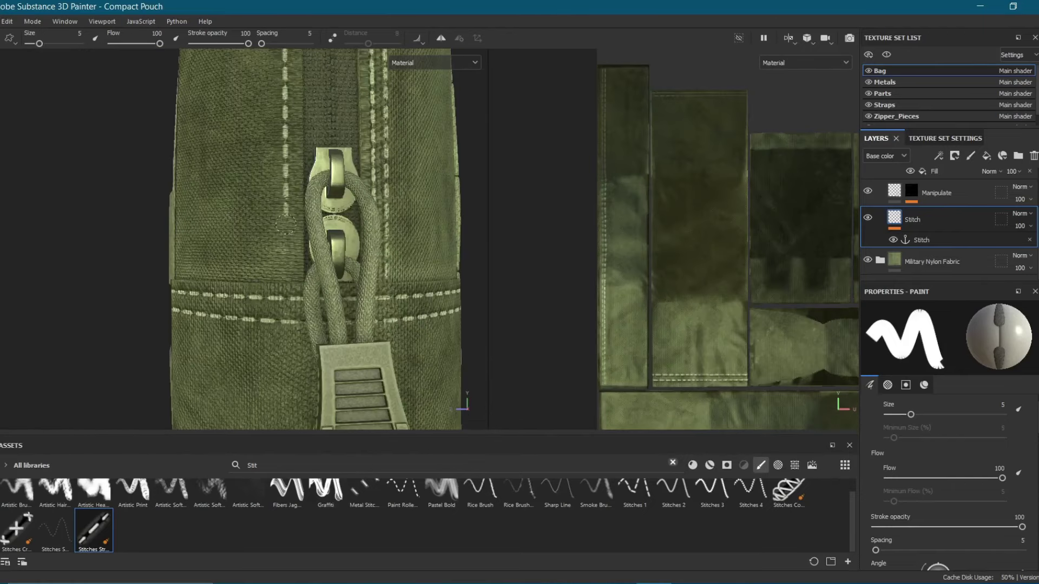
mouse_move(285, 277)
left_mouse_down("alt")
mouse_move(260, 282)
mouse_move(270, 286)
left_mouse_up("alt")
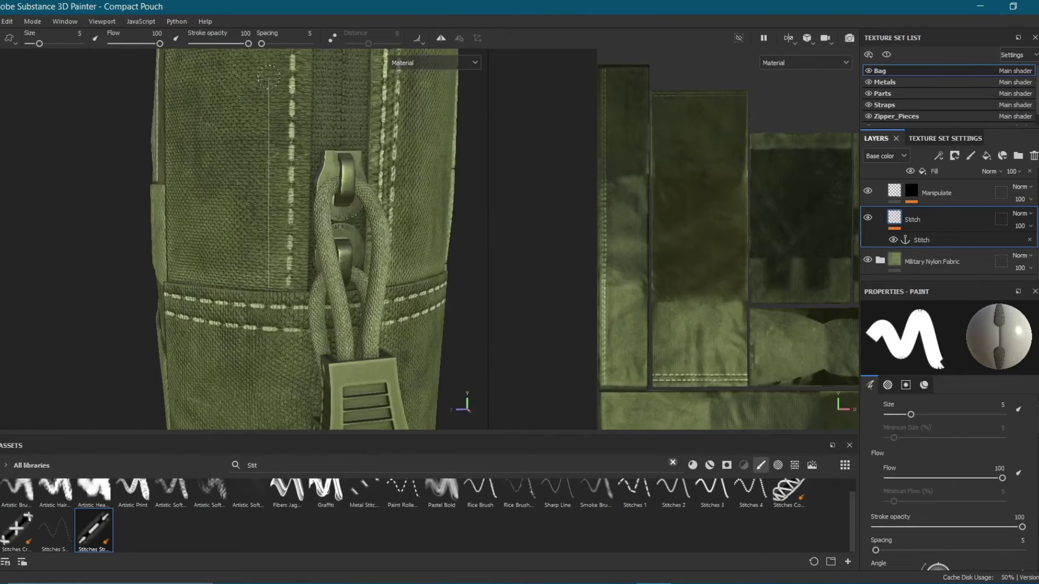
left_click_drag(268, 77, 259, 348, "alt")
left_click(255, 131, "shift")
mouse_move(255, 132)
left_mouse_down("alt")
mouse_move(242, 170)
mouse_move(237, 337)
left_mouse_up("alt")
Finish a straight stitch along the adjacent seam and view the whole pouch.
left_click_drag(240, 105, 273, 249, "alt")
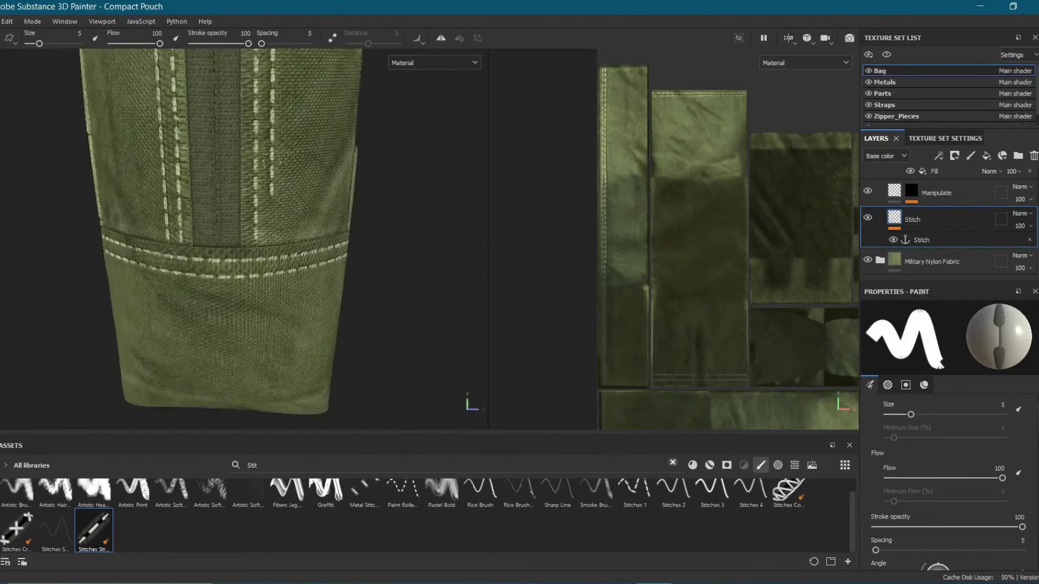
scroll(276, 260, "up", 3)
left_click(279, 267, "shift")
scroll(280, 267, "up", 1)
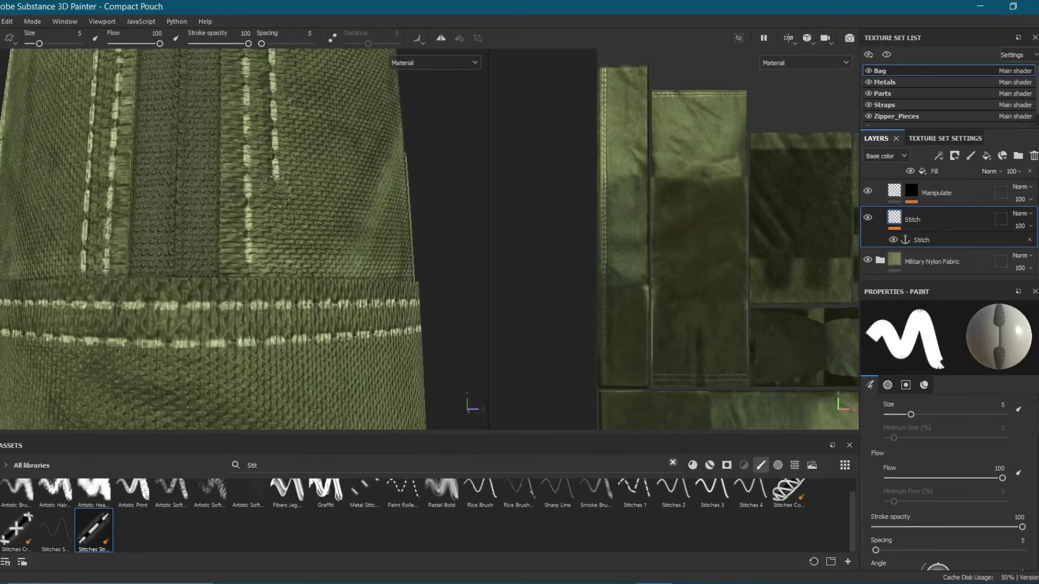
mouse_move(276, 191)
left_mouse_down("alt")
mouse_move(287, 216)
mouse_move(167, 278)
mouse_move(258, 264)
mouse_move(227, 260)
left_mouse_up("alt")
scroll(287, 216, "down", 5)
Redo the strap stitching after checking the reference photo, with a straight dashed line down the strap.
scroll(227, 260, "down", 1)
scroll(303, 243, "up", 5)
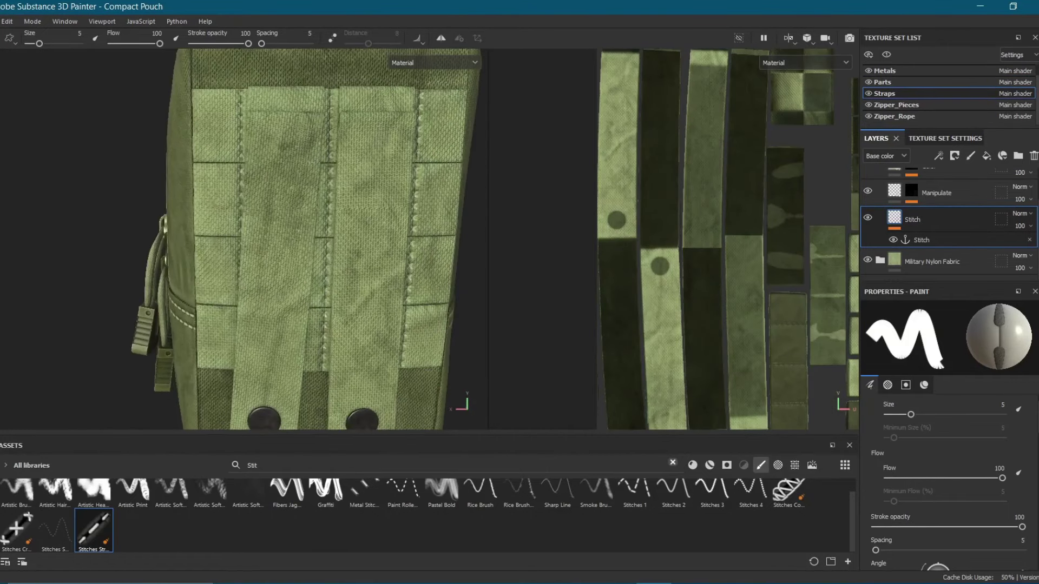
scroll(257, 126, "up", 2)
scroll(397, 133, "down", 2)
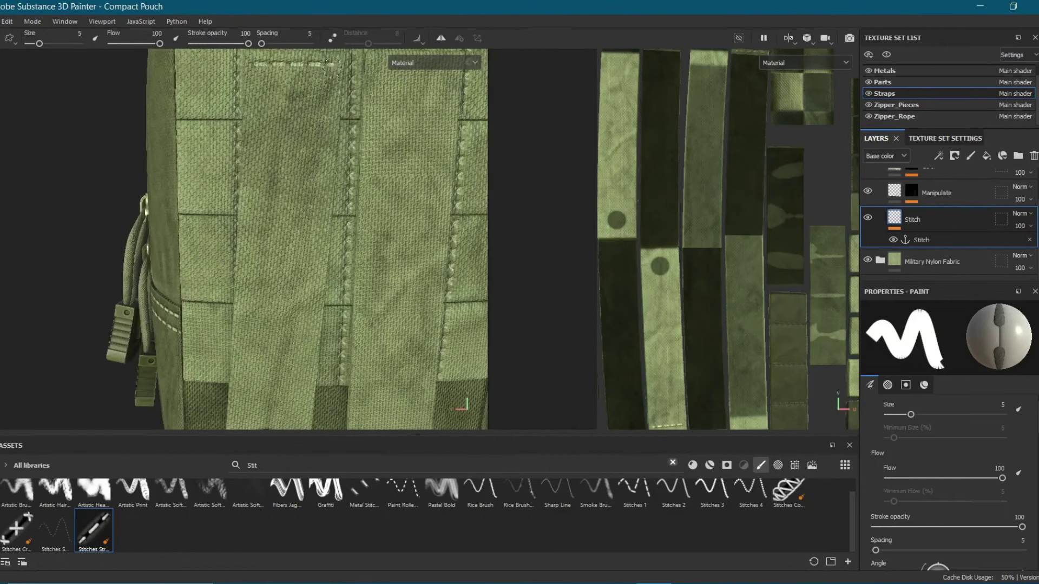
key("ctrl+z")
left_click_drag(270, 244, 260, 243, "alt")
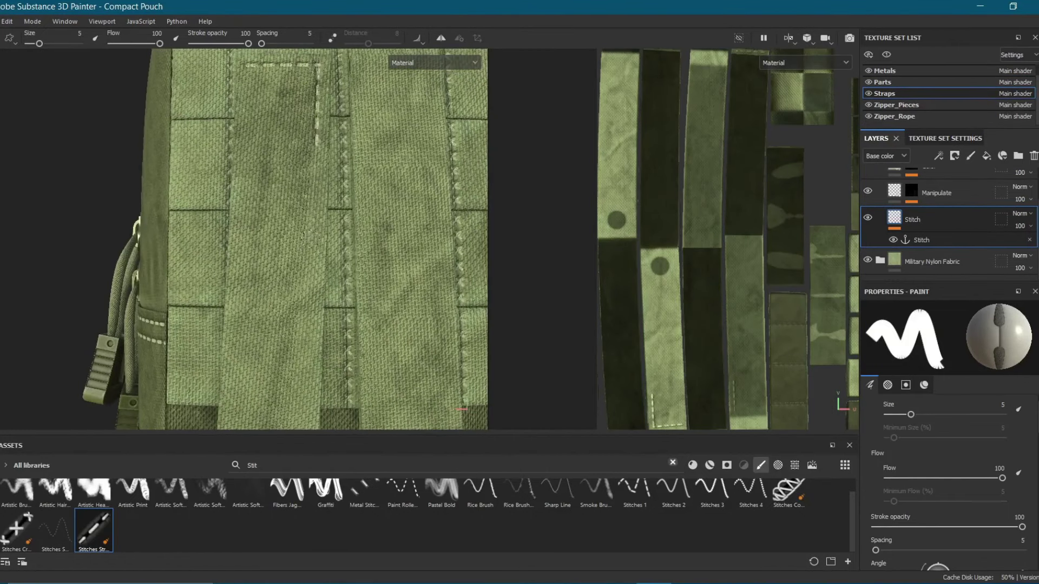
scroll(309, 358, "down", 3)
key("alt+Tab")
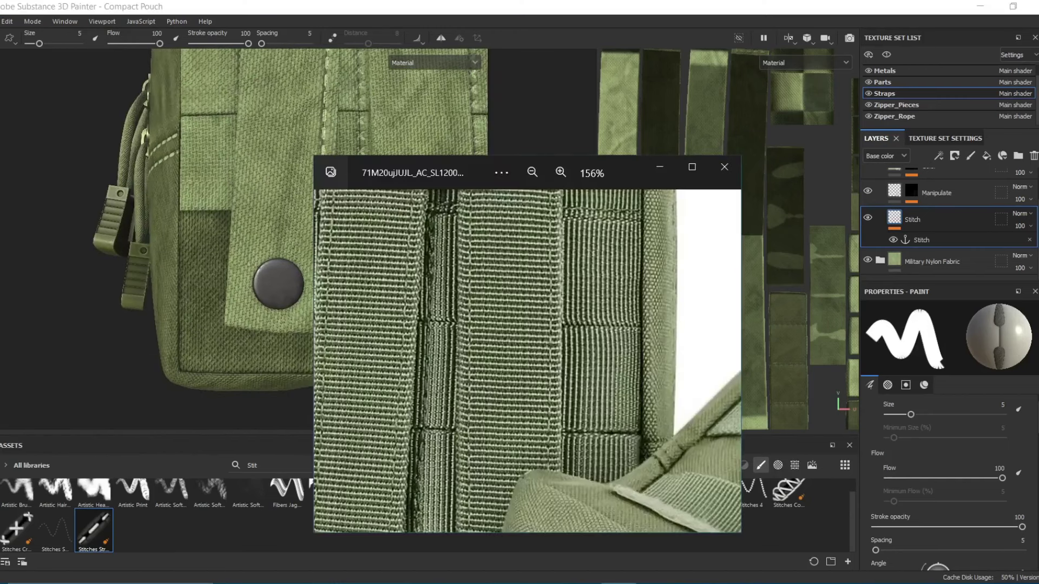
scroll(520, 347, "down", 2)
key("alt+Tab")
scroll(327, 154, "up", 2)
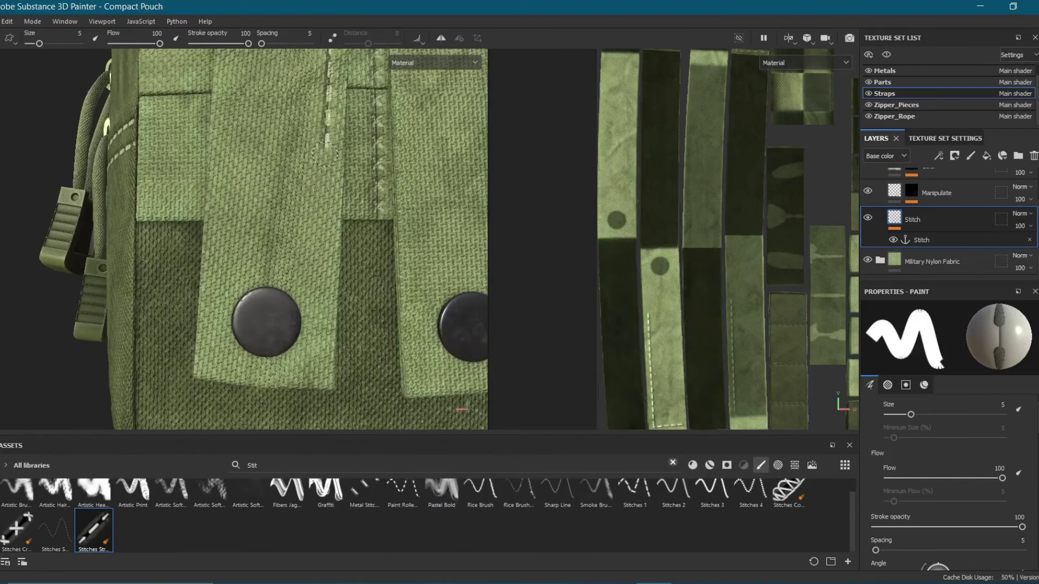
left_click(313, 372, "shift")
Add dashed stitching along the strap's left edge and the full height of the vertical strap seam.
middle_click_drag(211, 364, 249, 242)
middle_click_drag(252, 81, 253, 184)
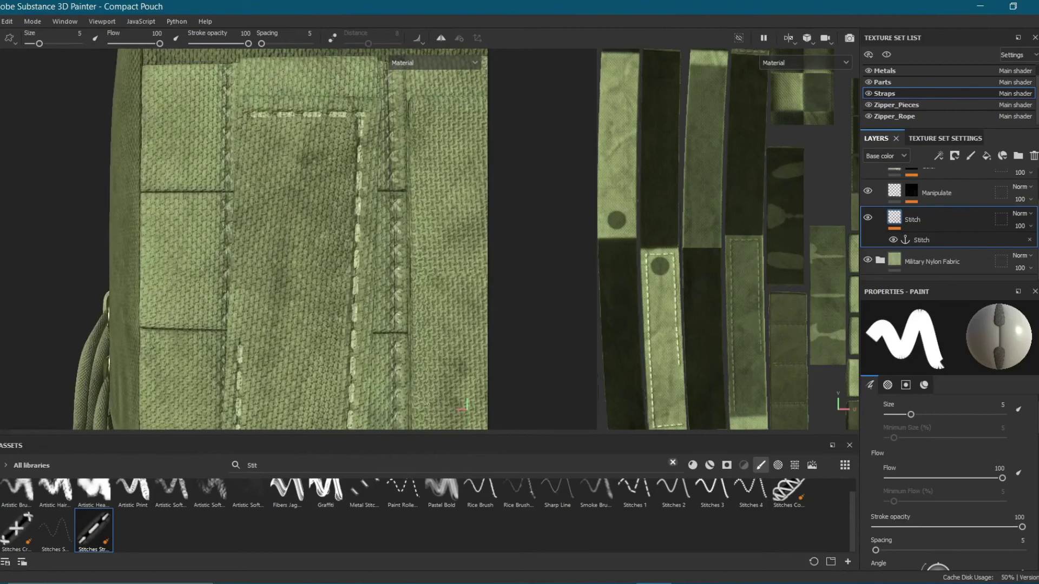
left_click(250, 116, "shift")
scroll(252, 122, "down", 5)
mouse_move(252, 122)
left_mouse_down("alt")
mouse_move(316, 132)
mouse_move(260, 233)
left_mouse_up("alt")
scroll(316, 132, "up", 2)
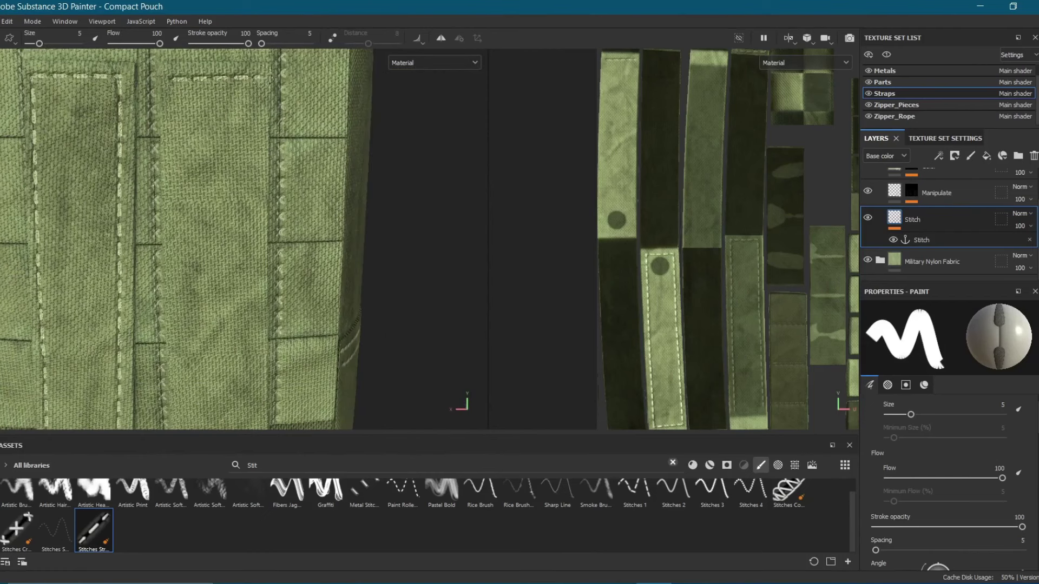
mouse_move(254, 282)
left_mouse_down("alt")
mouse_move(248, 132)
mouse_move(291, 141)
left_mouse_up("alt")
mouse_move(168, 135)
left_mouse_down("alt")
mouse_move(217, 306)
mouse_move(241, 313)
mouse_move(251, 228)
left_mouse_up("alt")
left_click(242, 93, "shift")
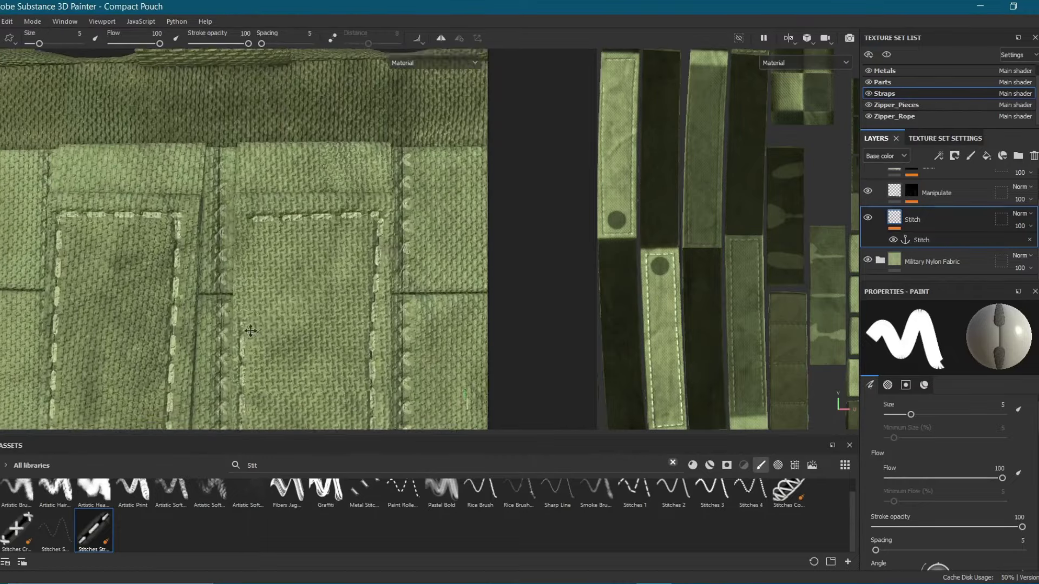
Hide the panels and orbit the finished pouch to a three-quarter view.
key("f")
key("Tab")
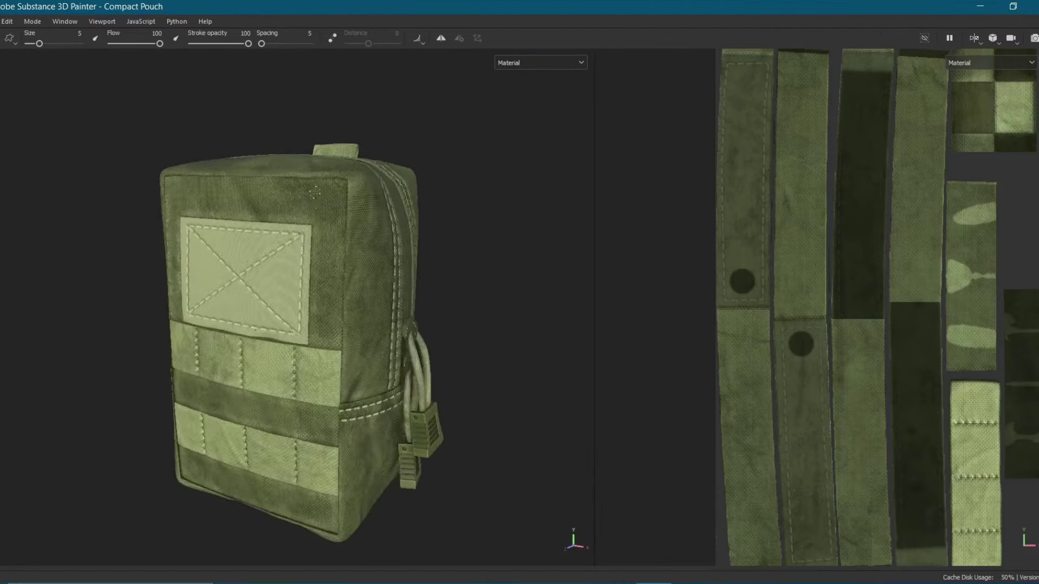
left_click_drag(254, 259, 284, 266, "alt")
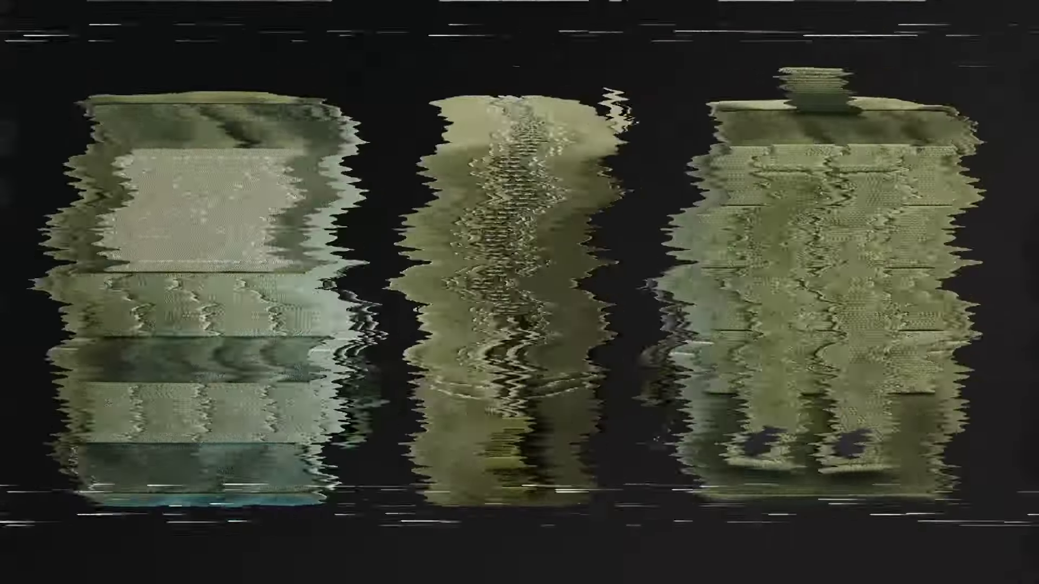